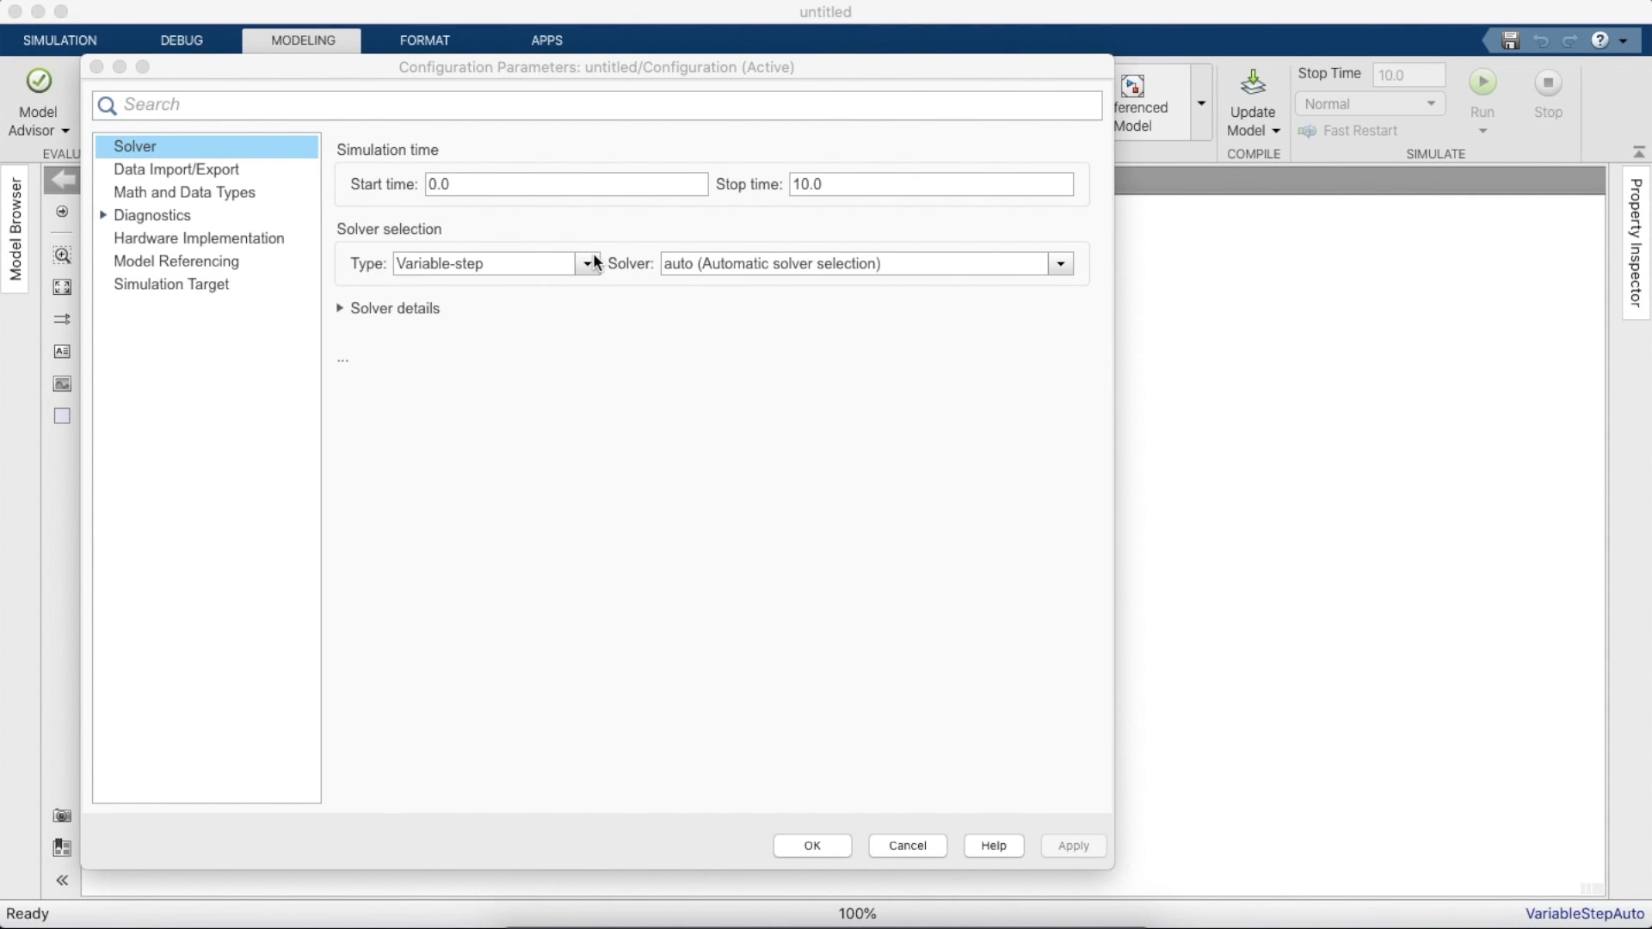
- Configure the model solver as Fixed-step, discrete (no continuous states), with a fixed-step size of 10e-6, and close the configuration
click(576, 309)
click(1012, 268)
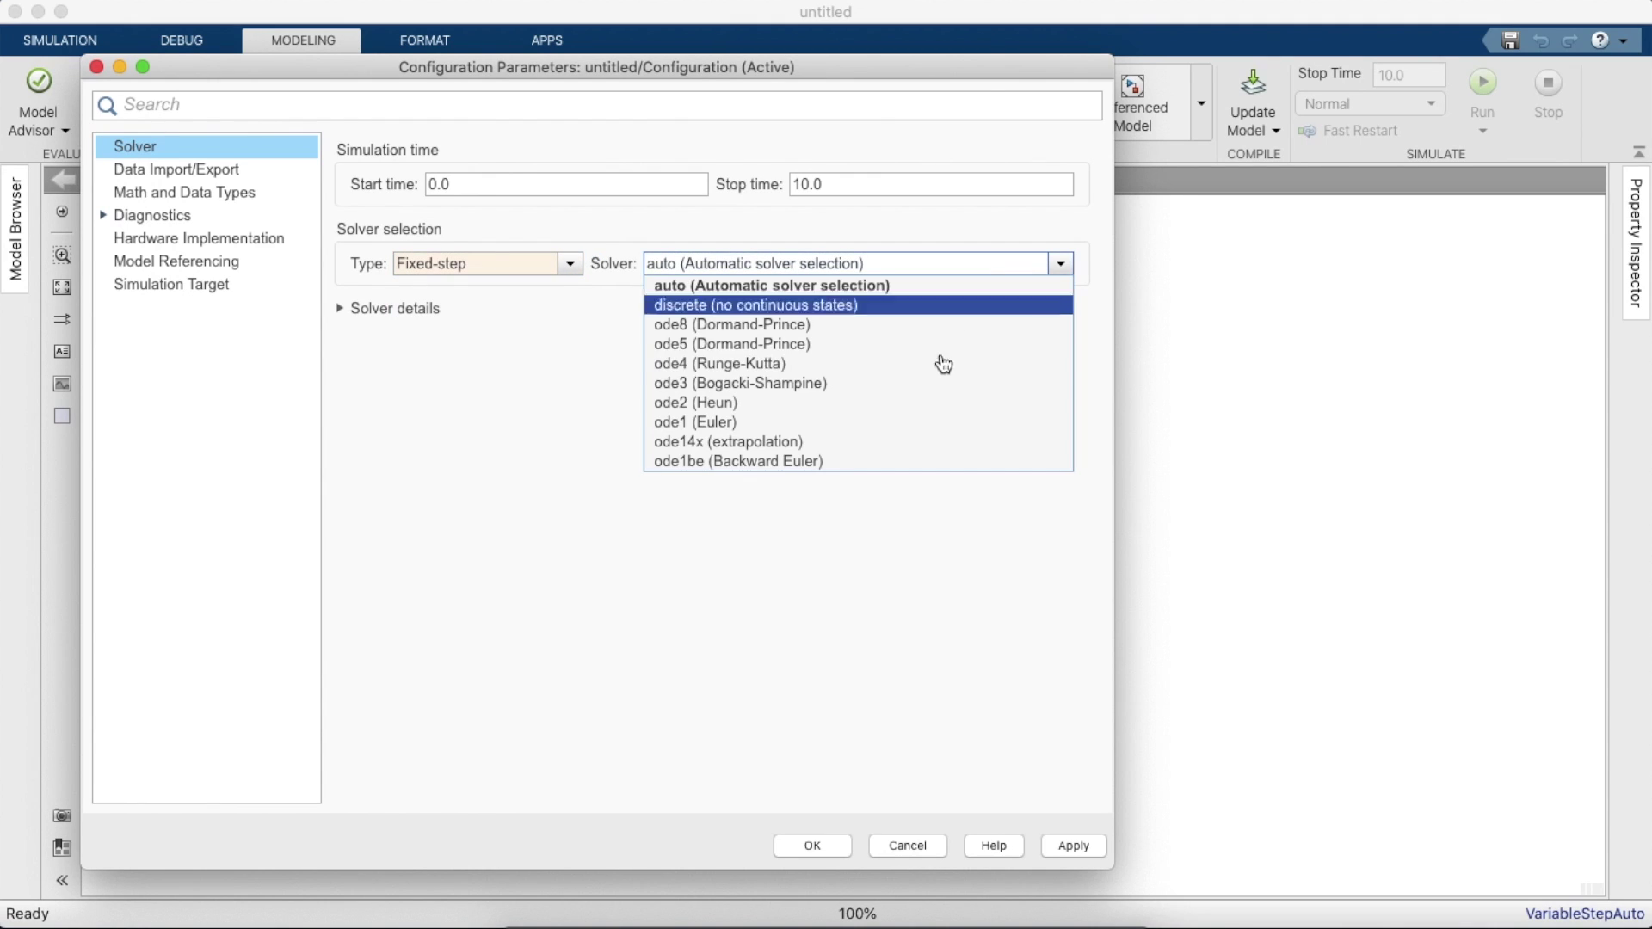
click(959, 309)
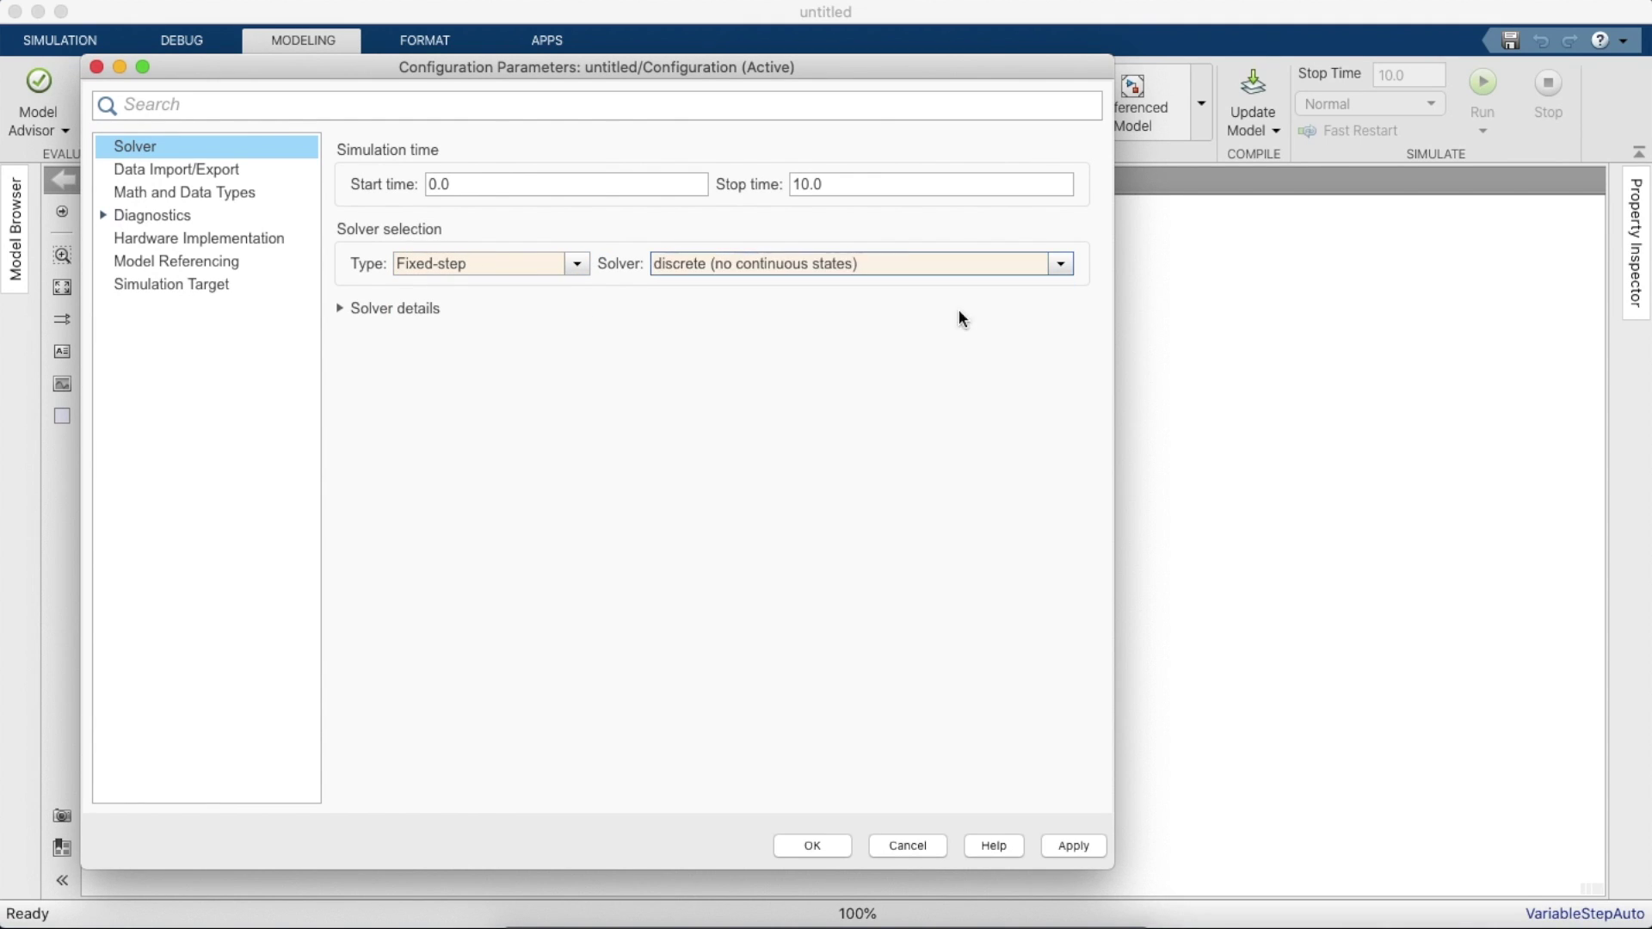
click(394, 312)
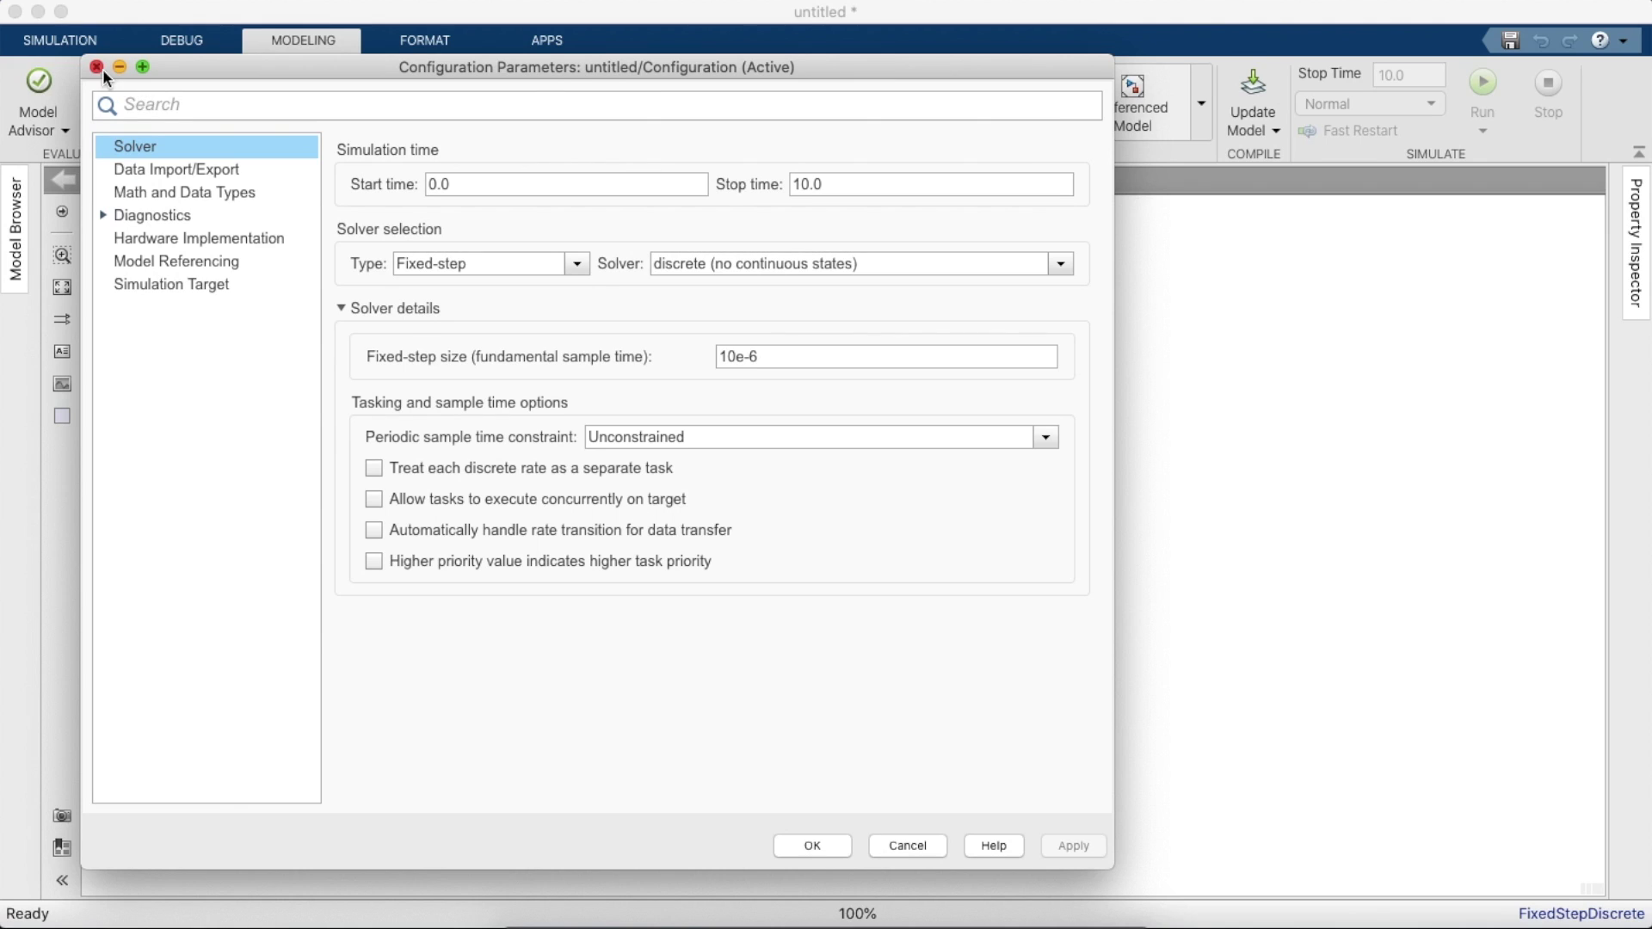
click(98, 66)
- Find the powergui block by searching the library for "Gui" and place it in the upper-left area of the model
click(69, 39)
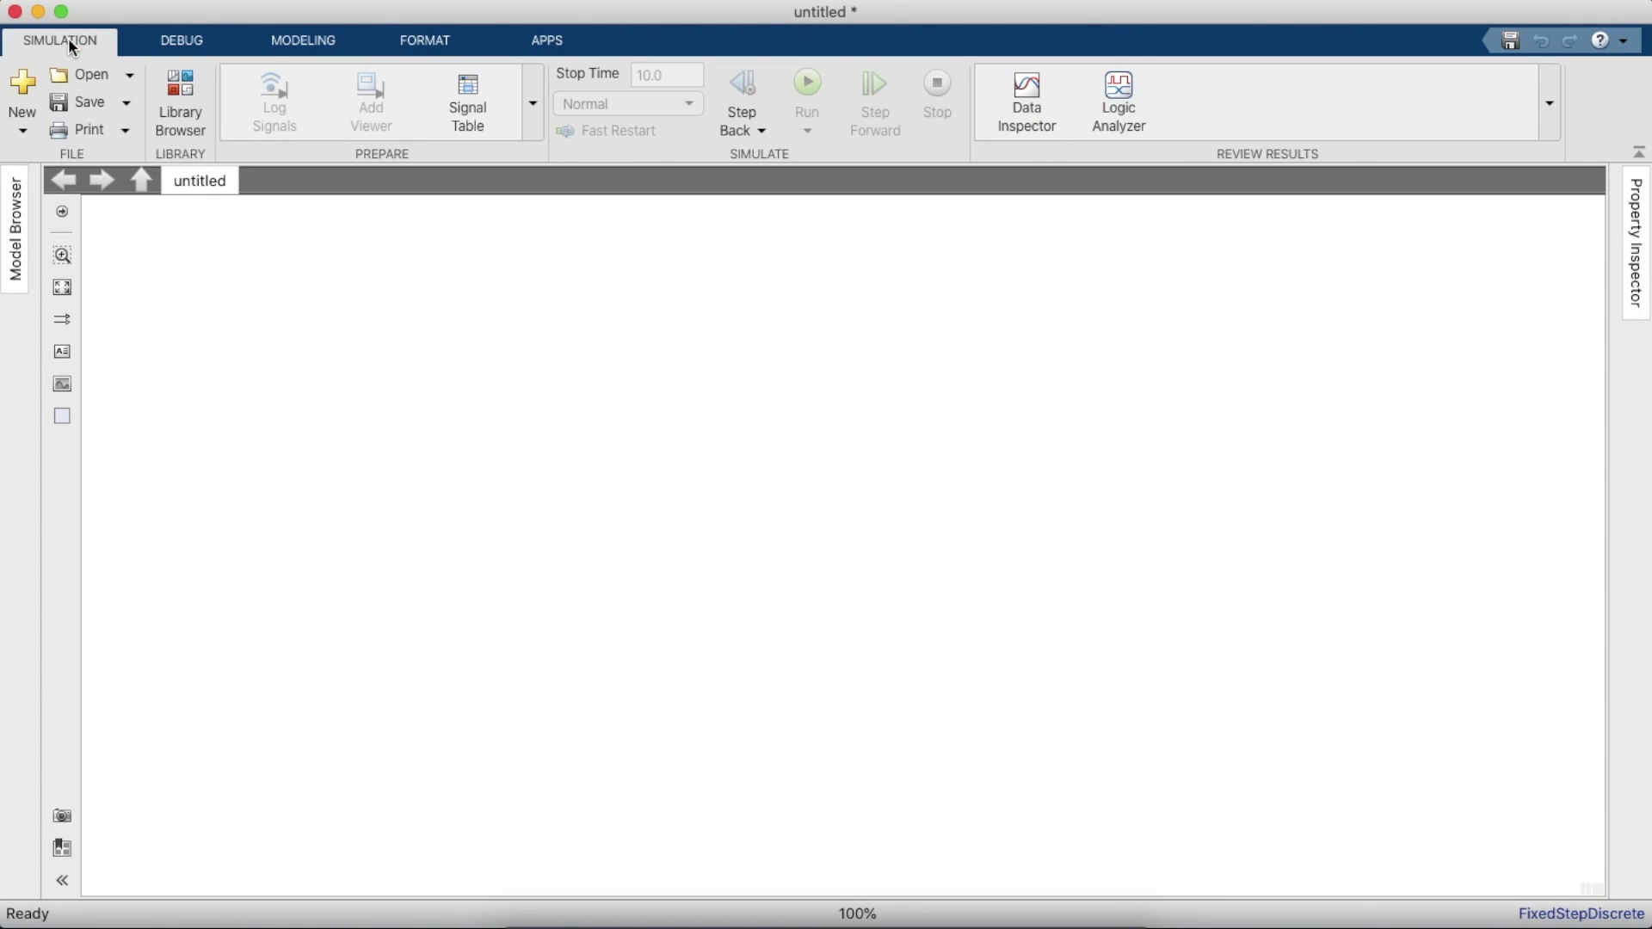
click(166, 118)
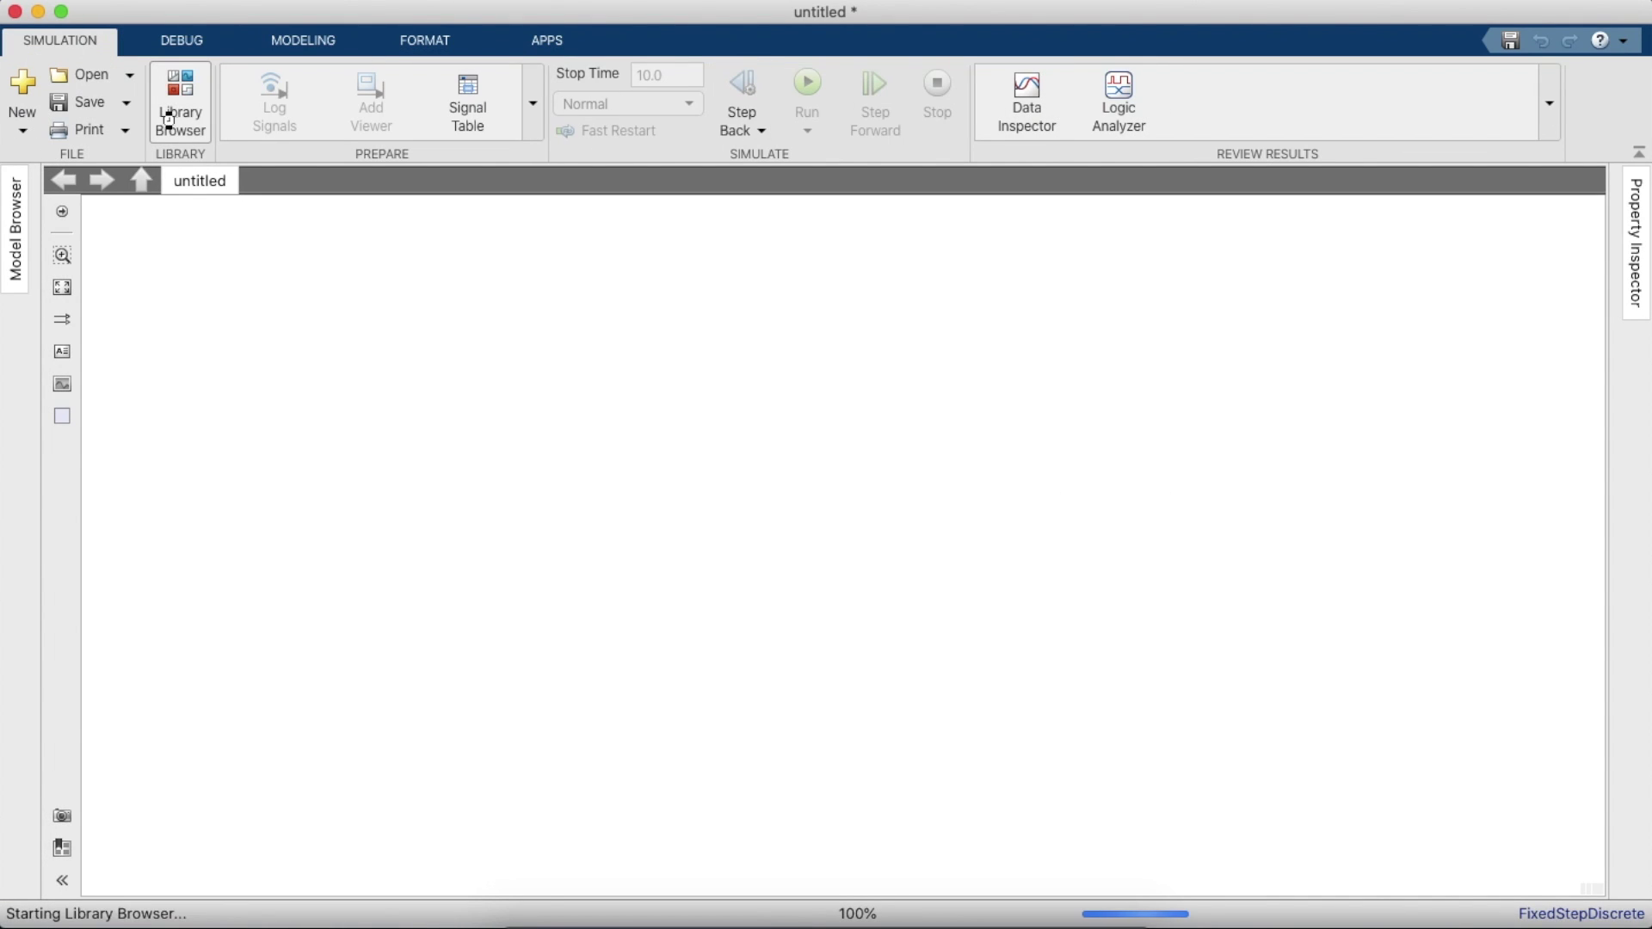
key(BackSpace)
text(Gui)
key(Return)
drag(1103, 213, 192, 302)
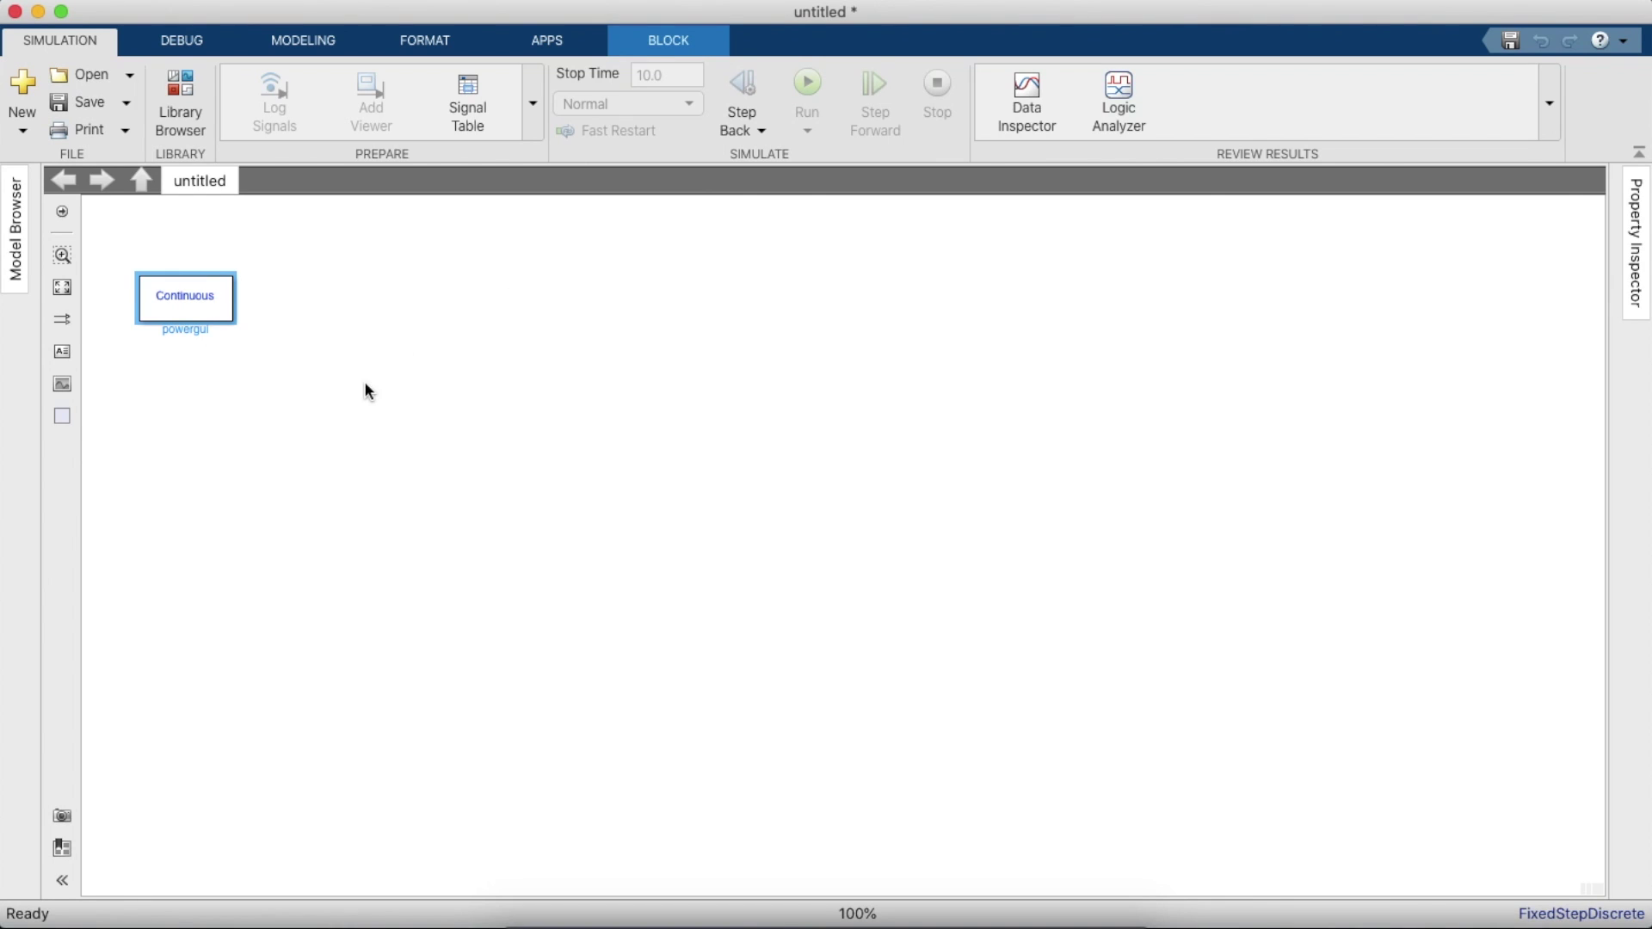
- Set the powergui block's simulation type to Discrete with a sample time of 10e-6 s
double_click(218, 296)
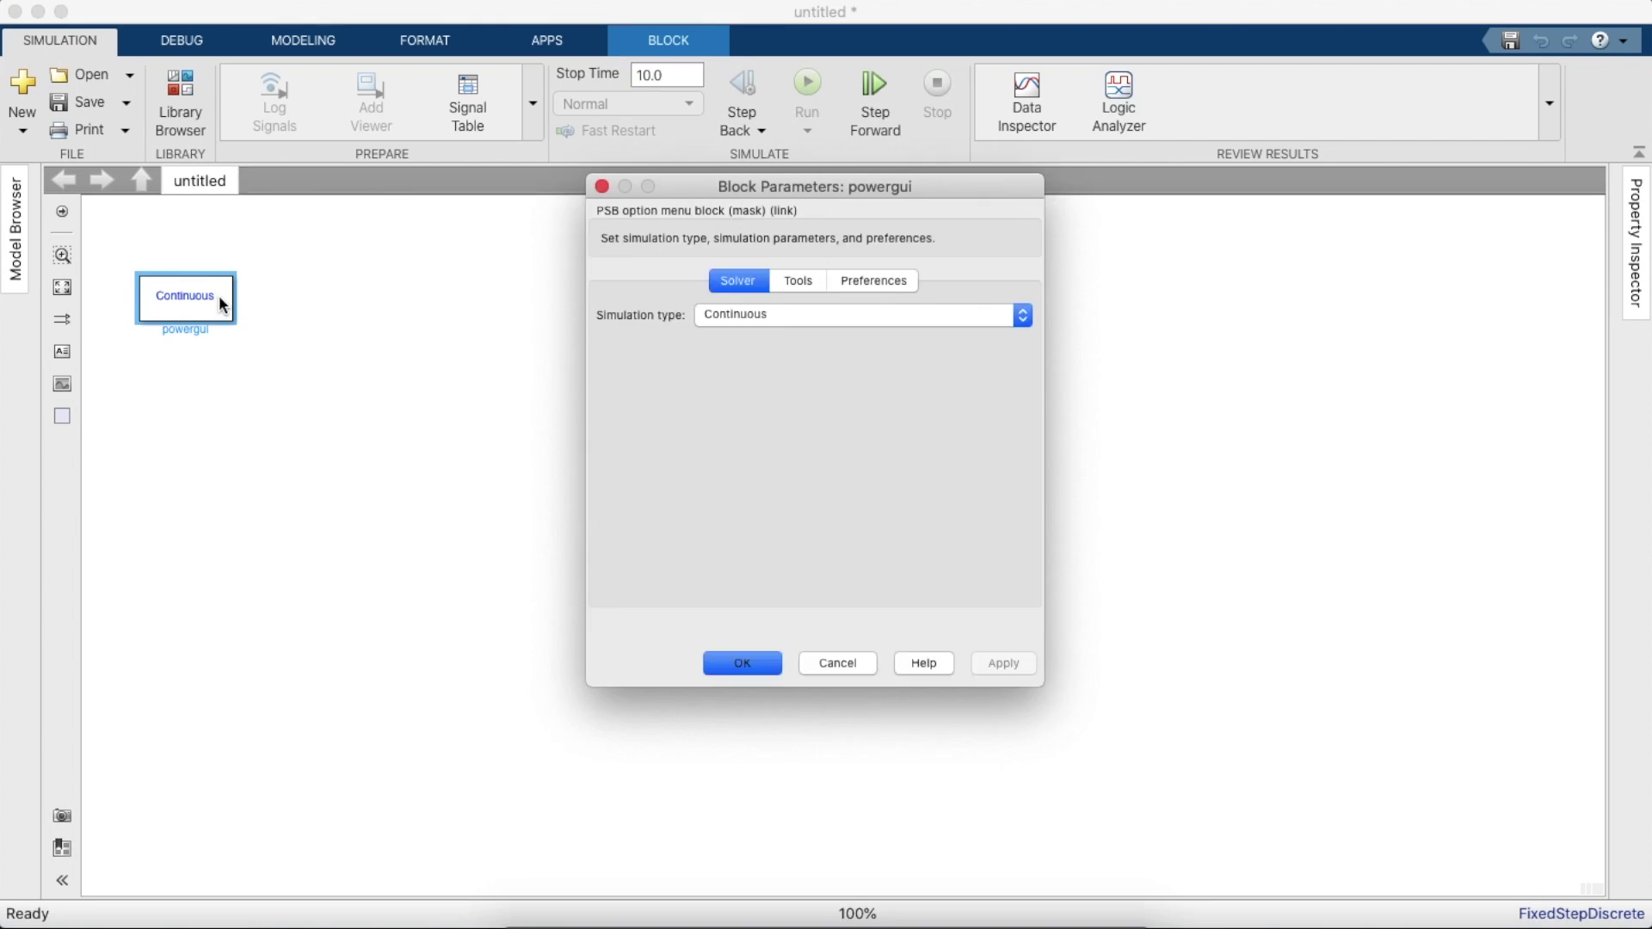
click(462, 181)
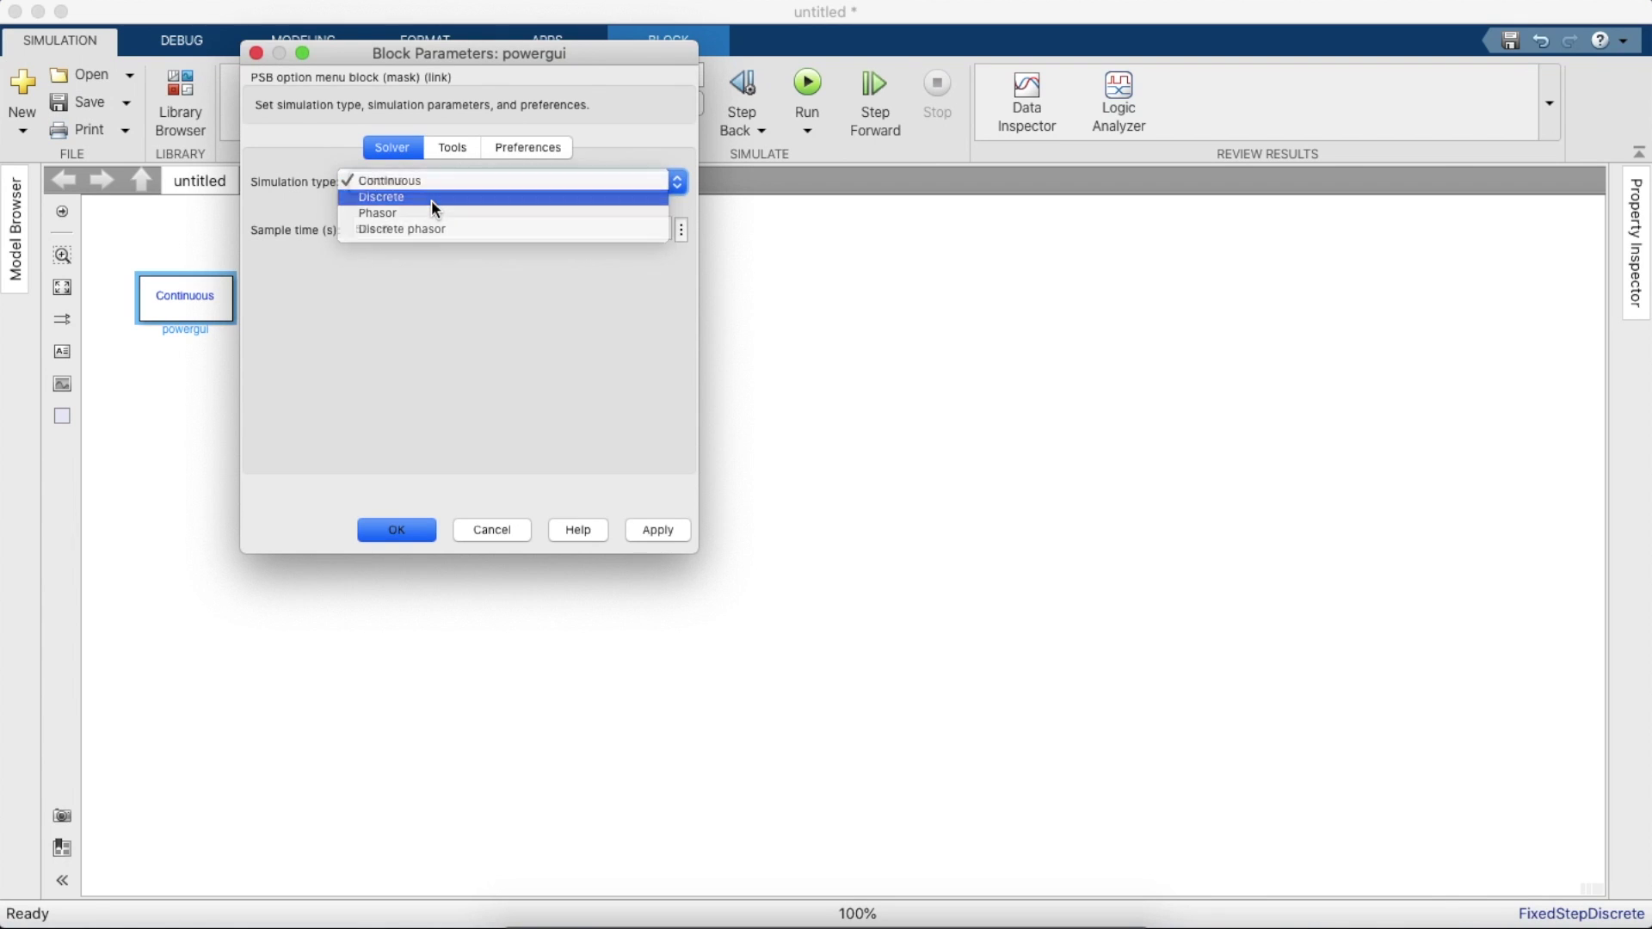
click(431, 199)
triple_click(427, 224)
key(BackSpace)
text(1)
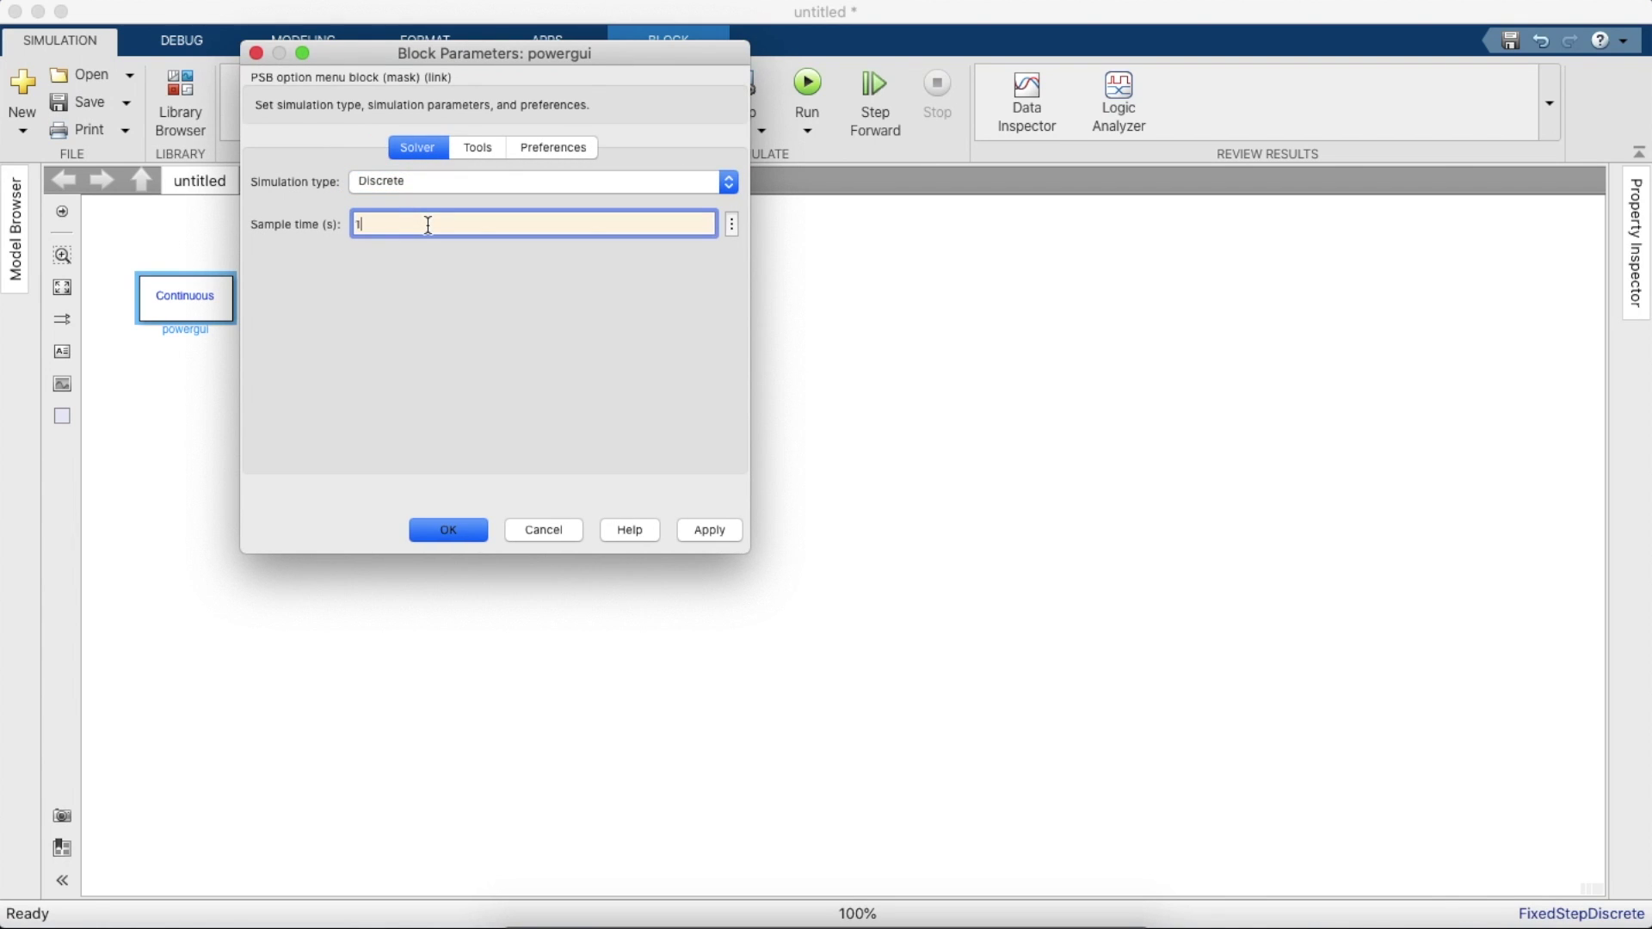
text(0e-6)
key(Return)
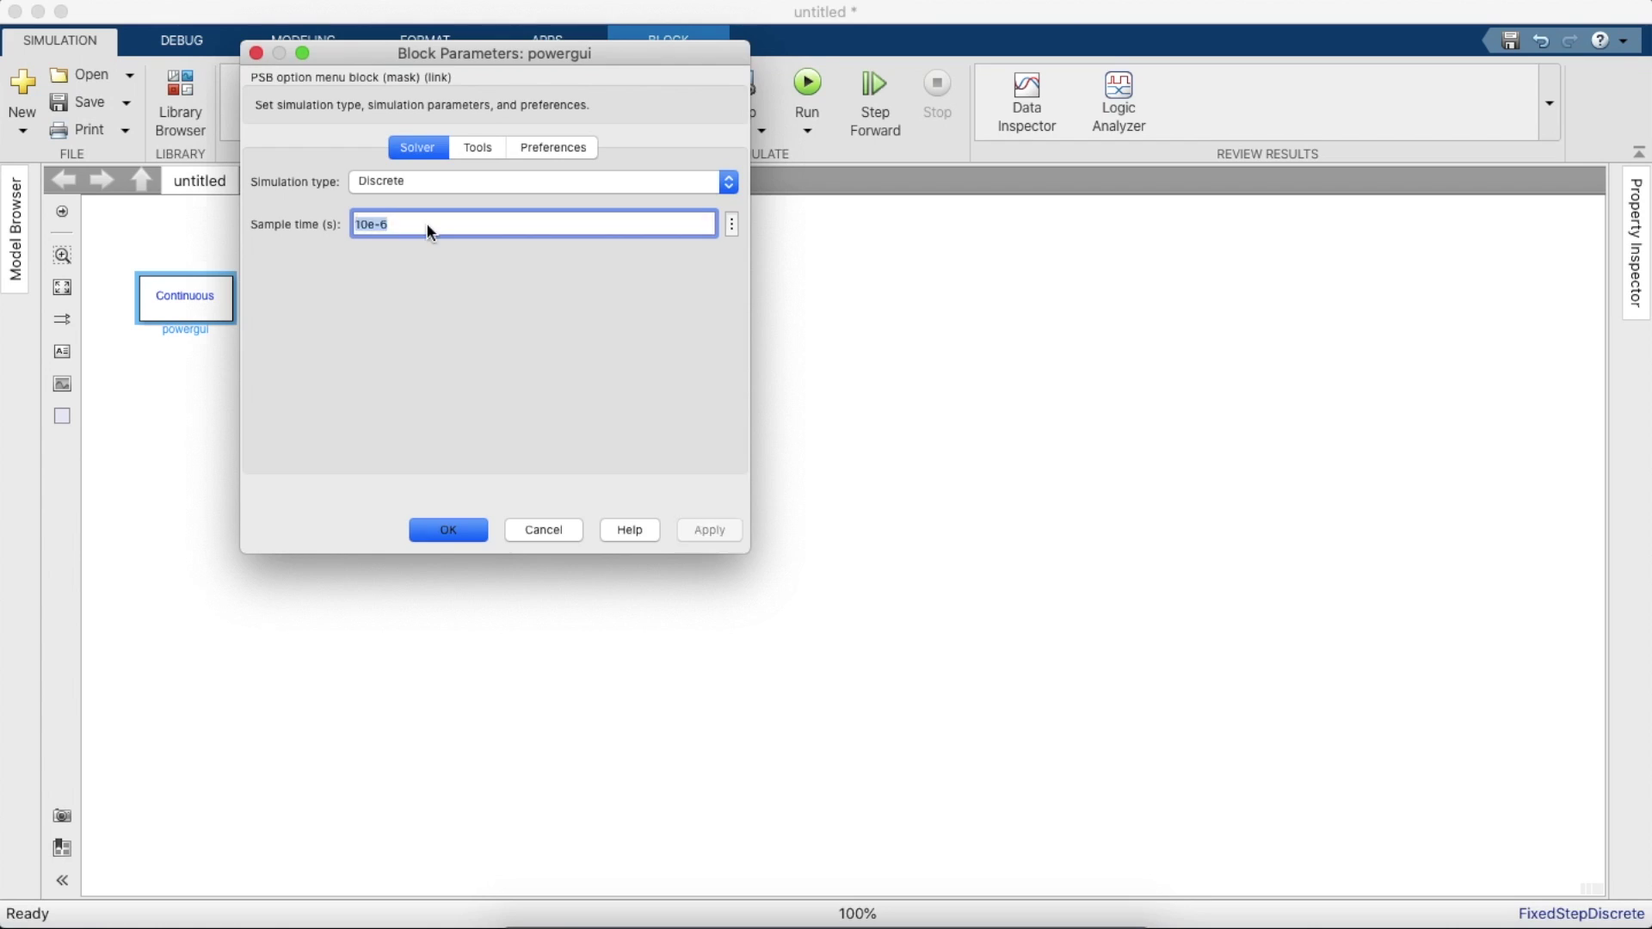
- Search the block library for "Array" and add a PV Array block below and right of the powergui block
key(super+shift+l)
key(BackSpace)
text(Array)
key(Return)
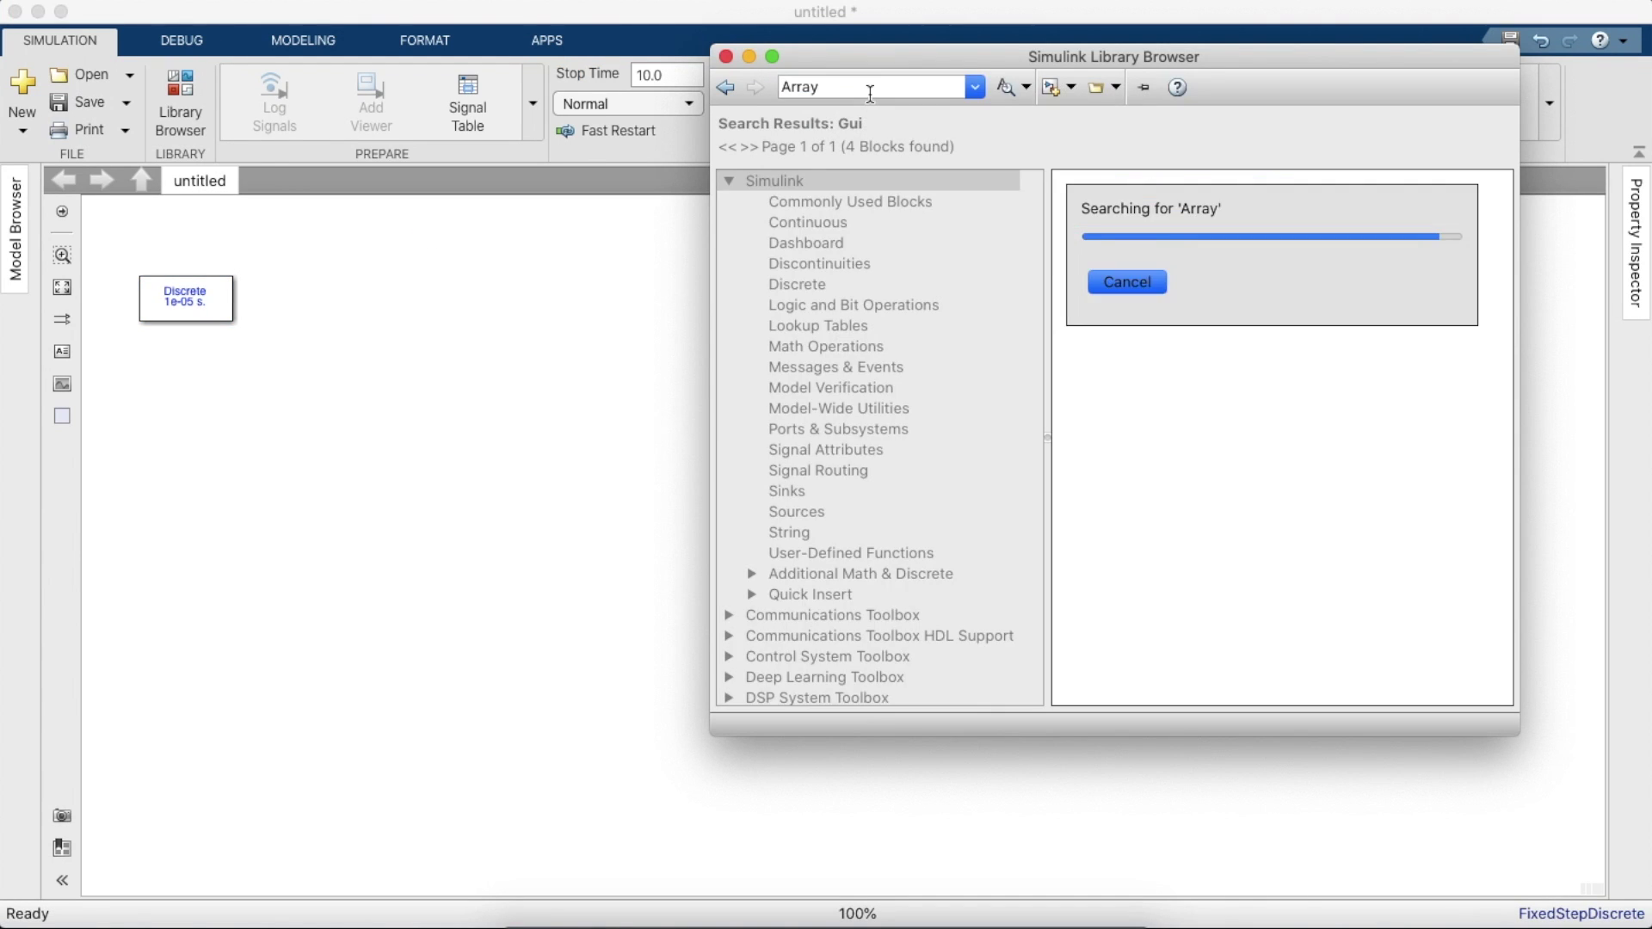
scroll(1159, 390, down, 10)
drag(1119, 658, 565, 534)
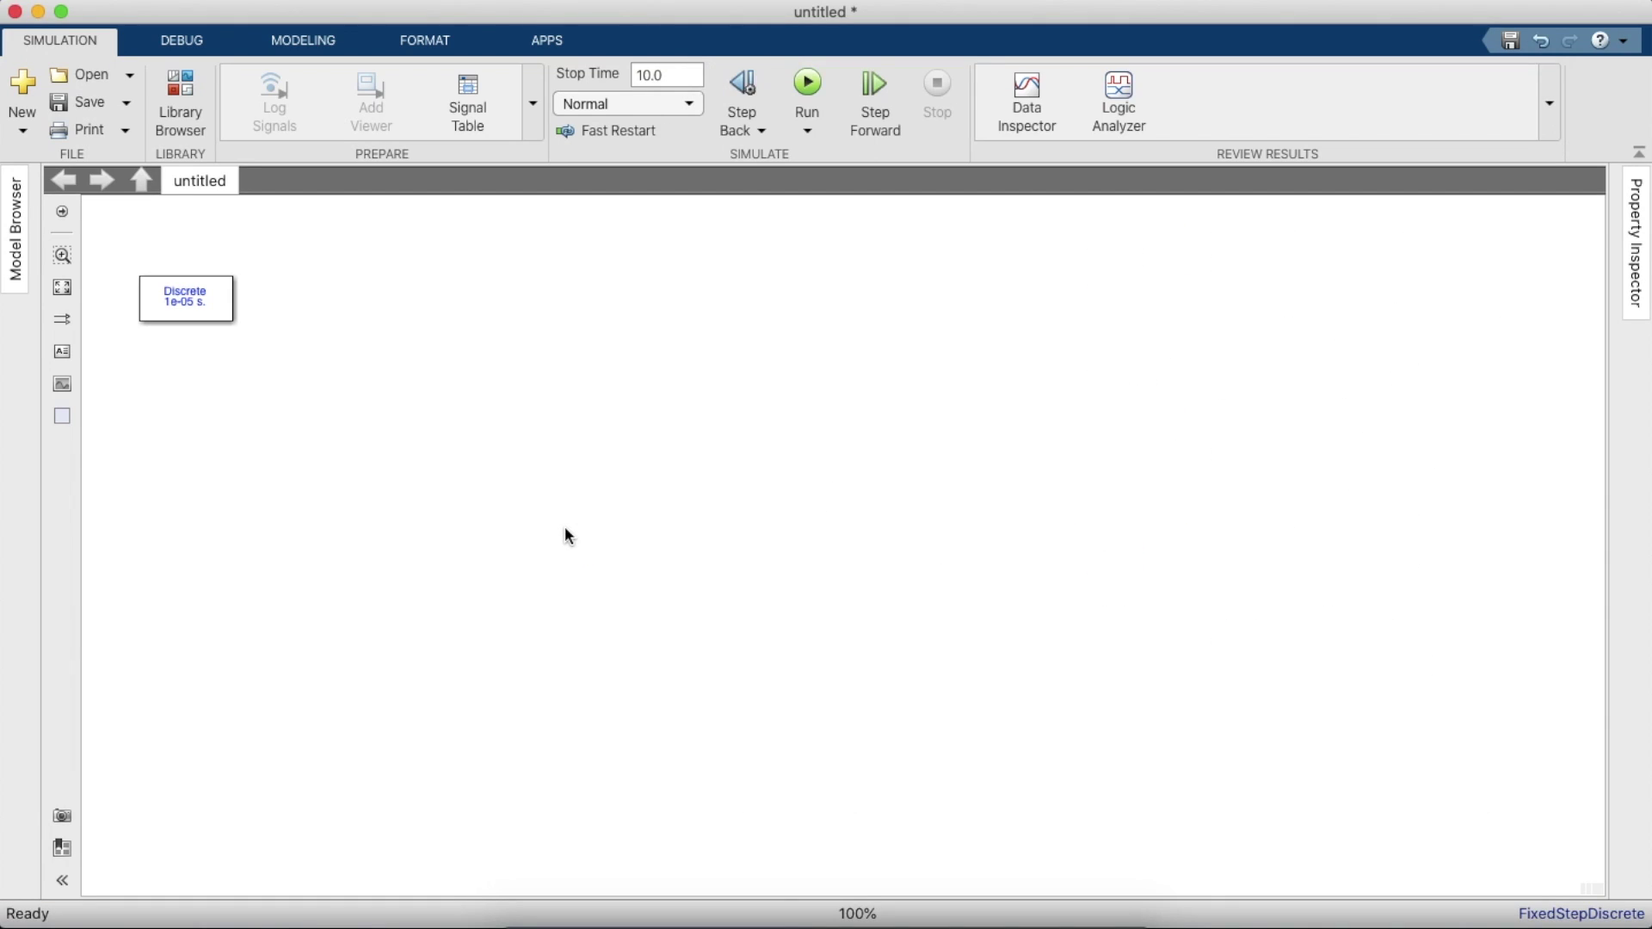
- Set the PV Array to 5 parallel strings and 1 series-connected module per string
double_click(463, 471)
drag(706, 126, 714, 79)
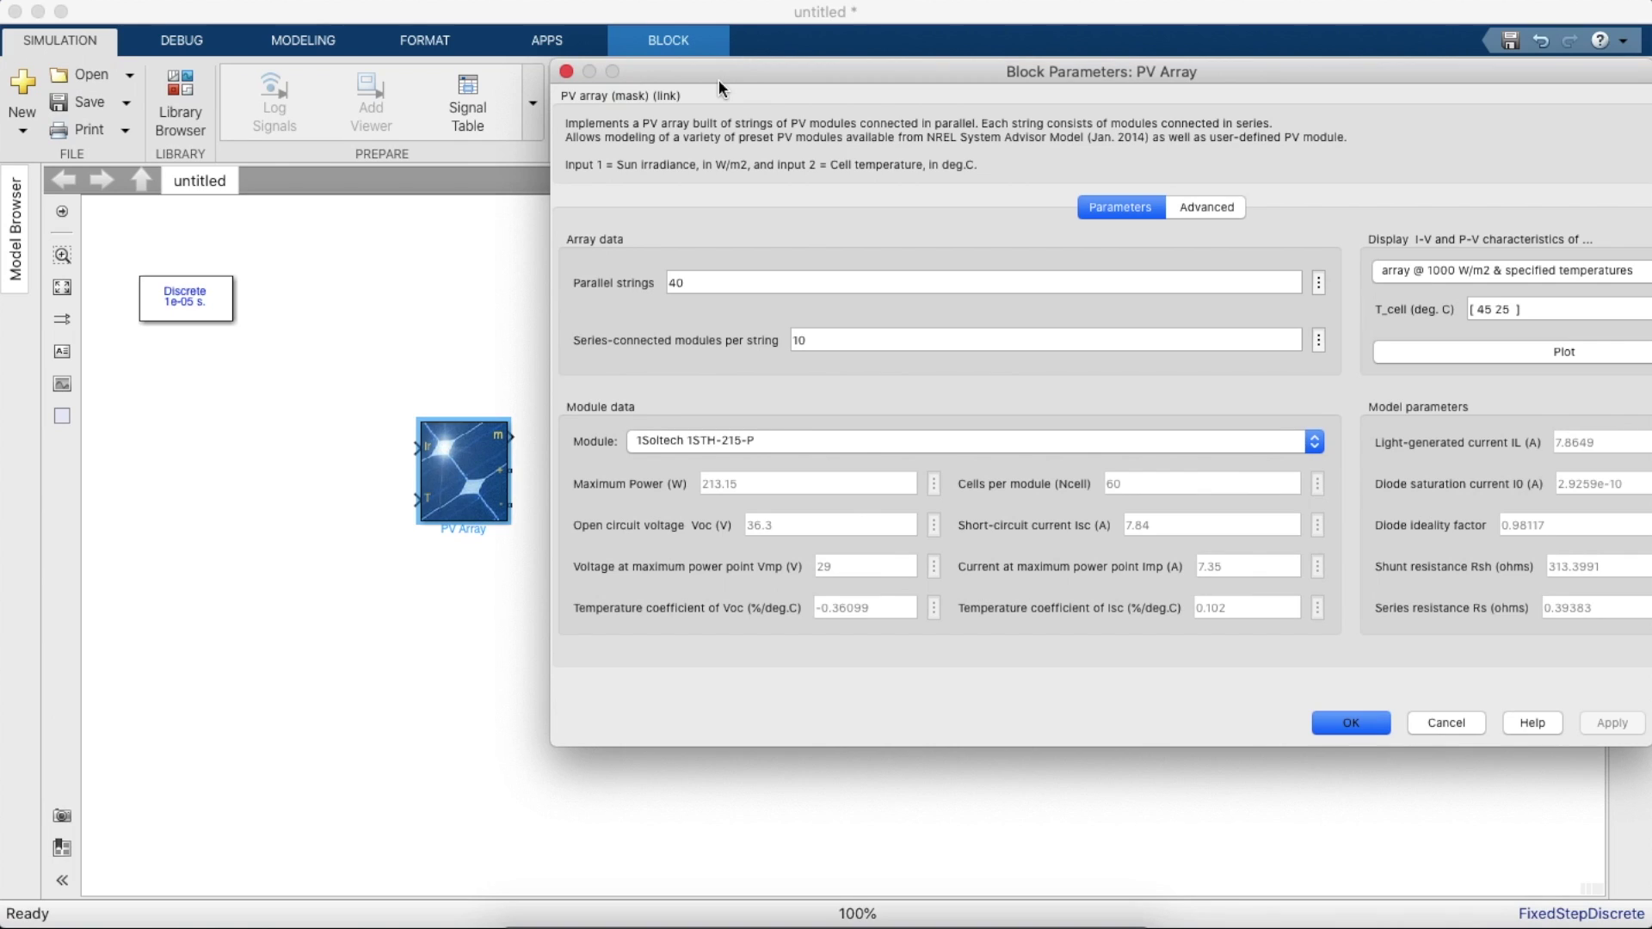
double_click(694, 284)
text(5)
double_click(799, 337)
key(BackSpace)
text(1)
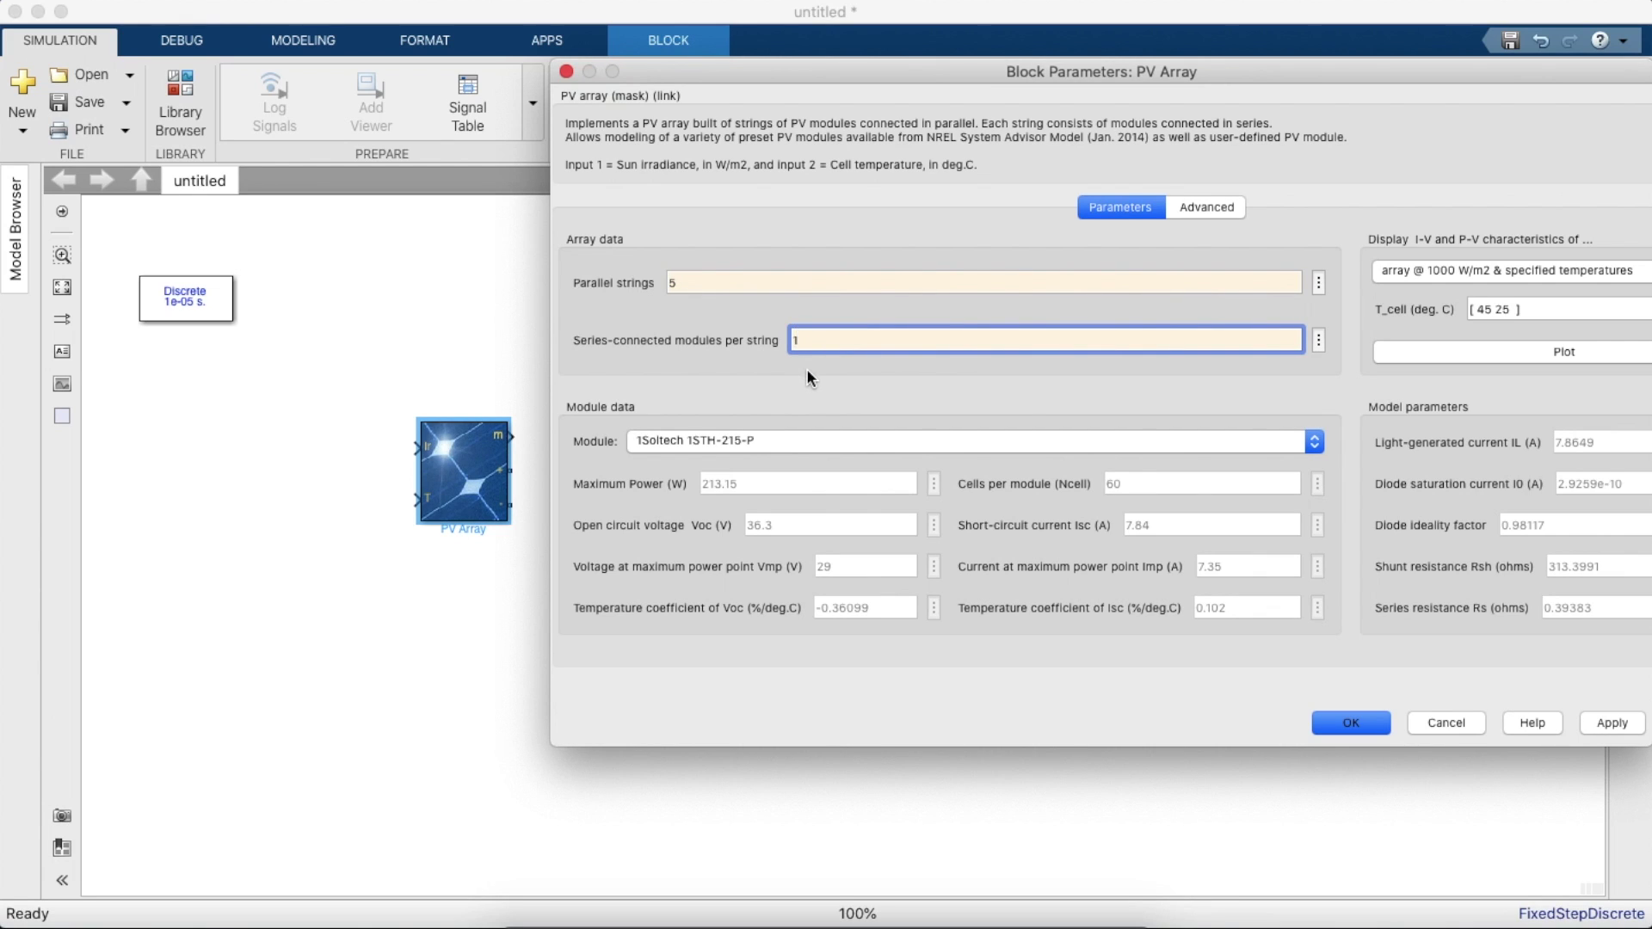
- Plot the array's I-V and P-V characteristics at 1000 W/m2 and specified temperatures, and return to the PV Array parameters
drag(895, 75, 671, 55)
click(1175, 333)
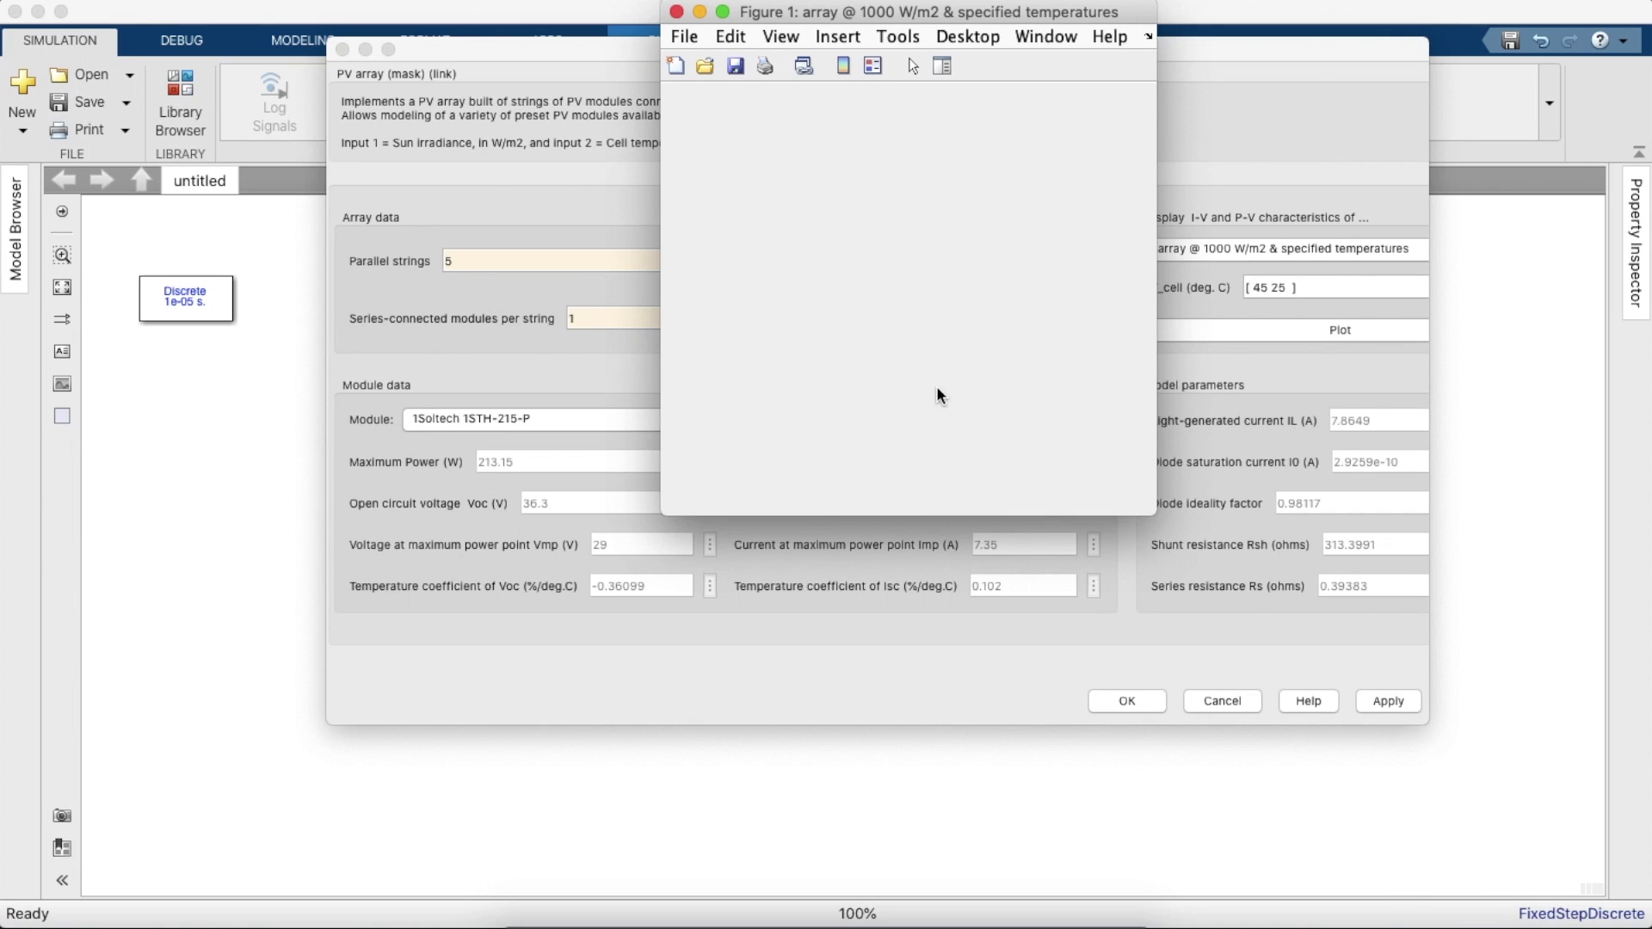
click(472, 369)
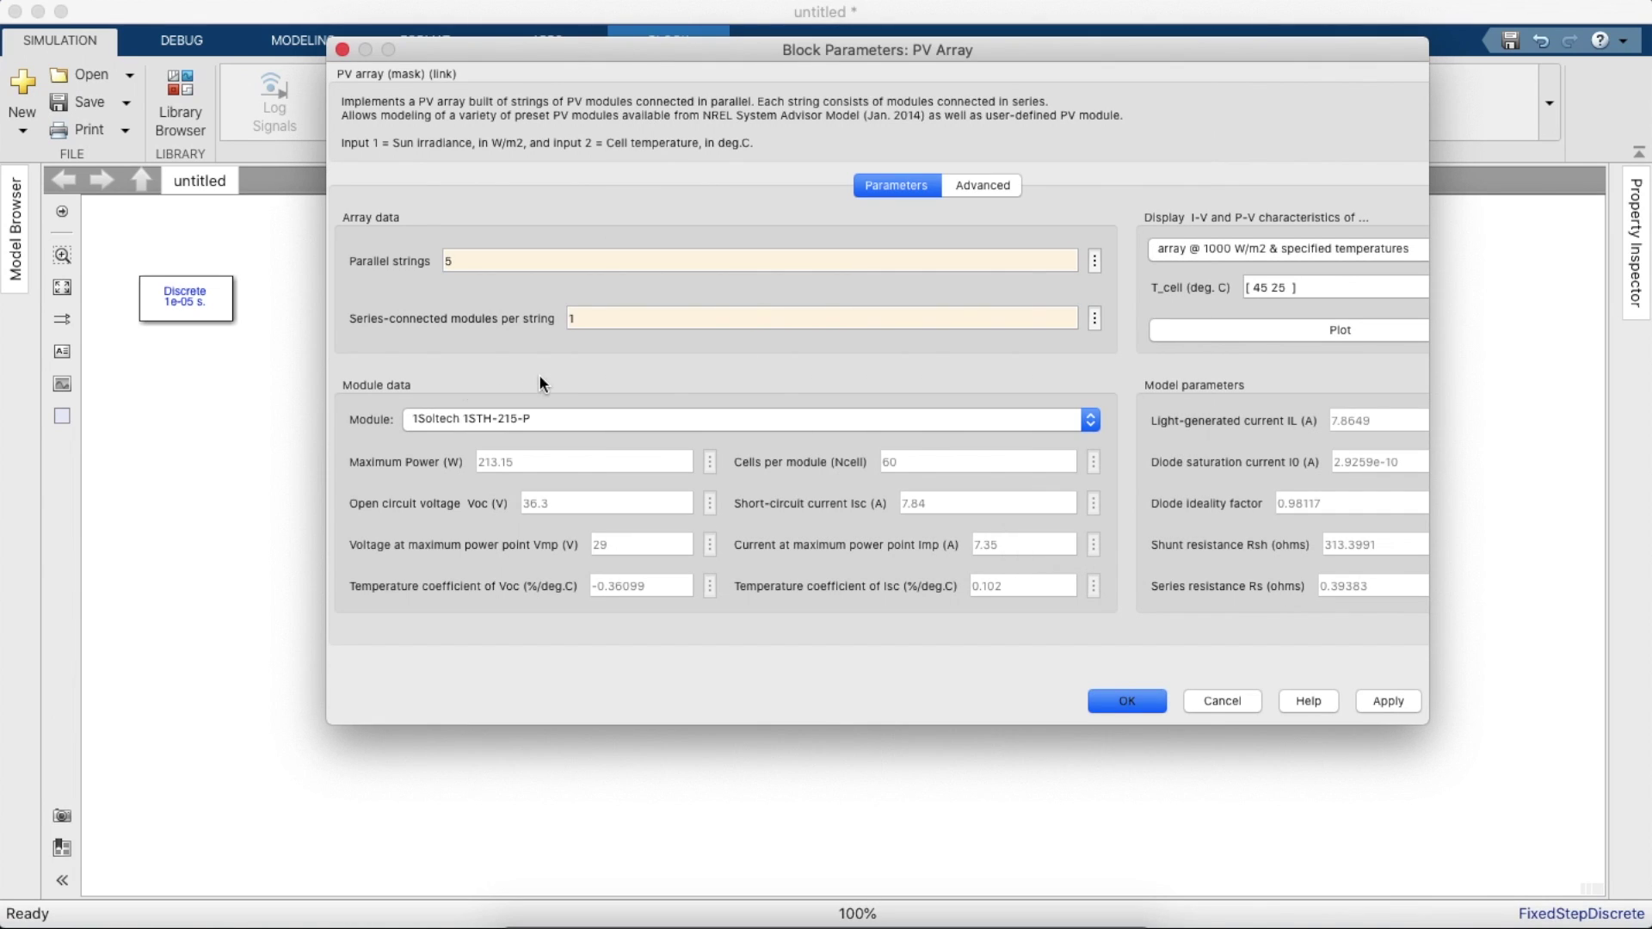
- Toggle the Robust discrete model option in the advanced PV Array settings, leave it disabled, and accept the block parameters
click(986, 186)
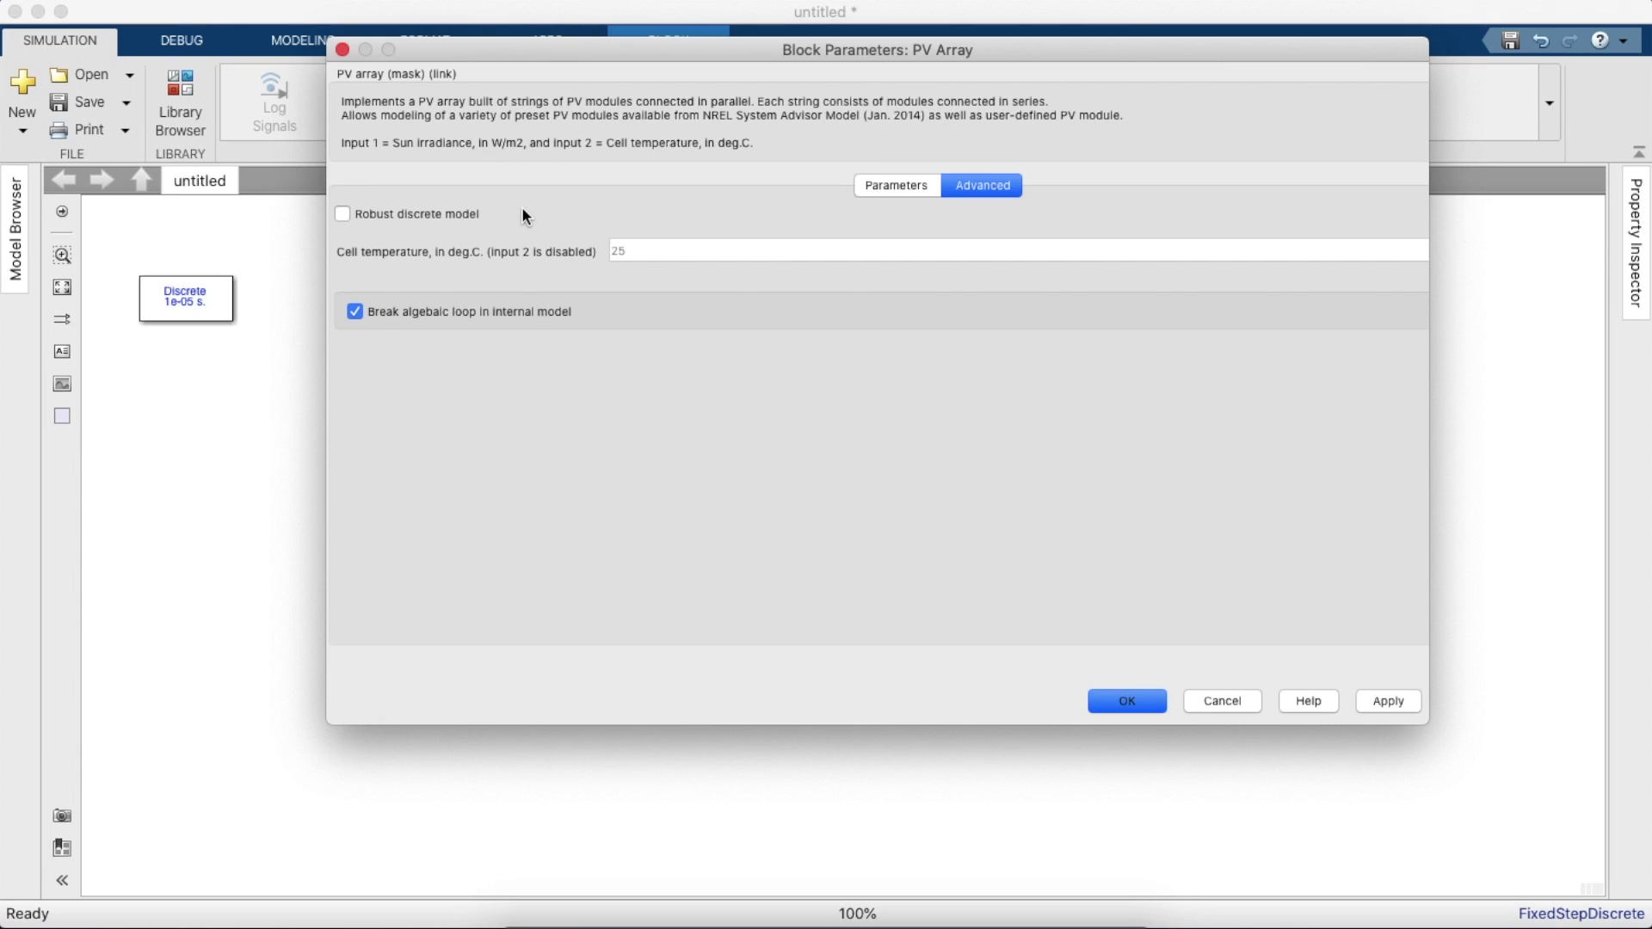
click(421, 213)
click(421, 213)
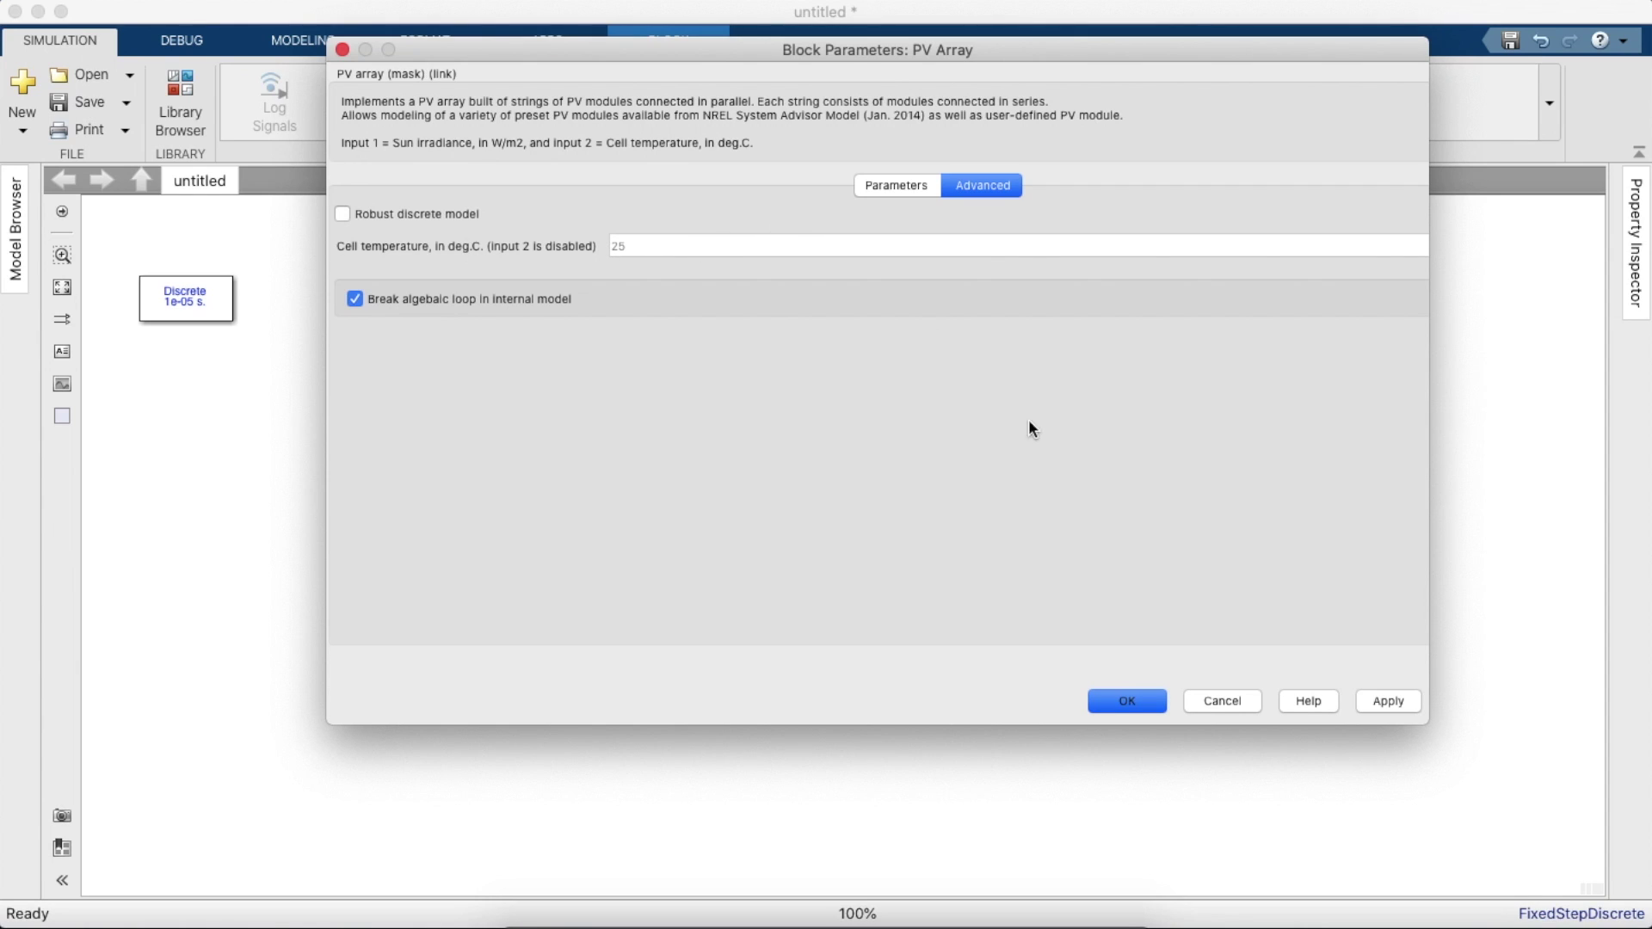
click(1127, 699)
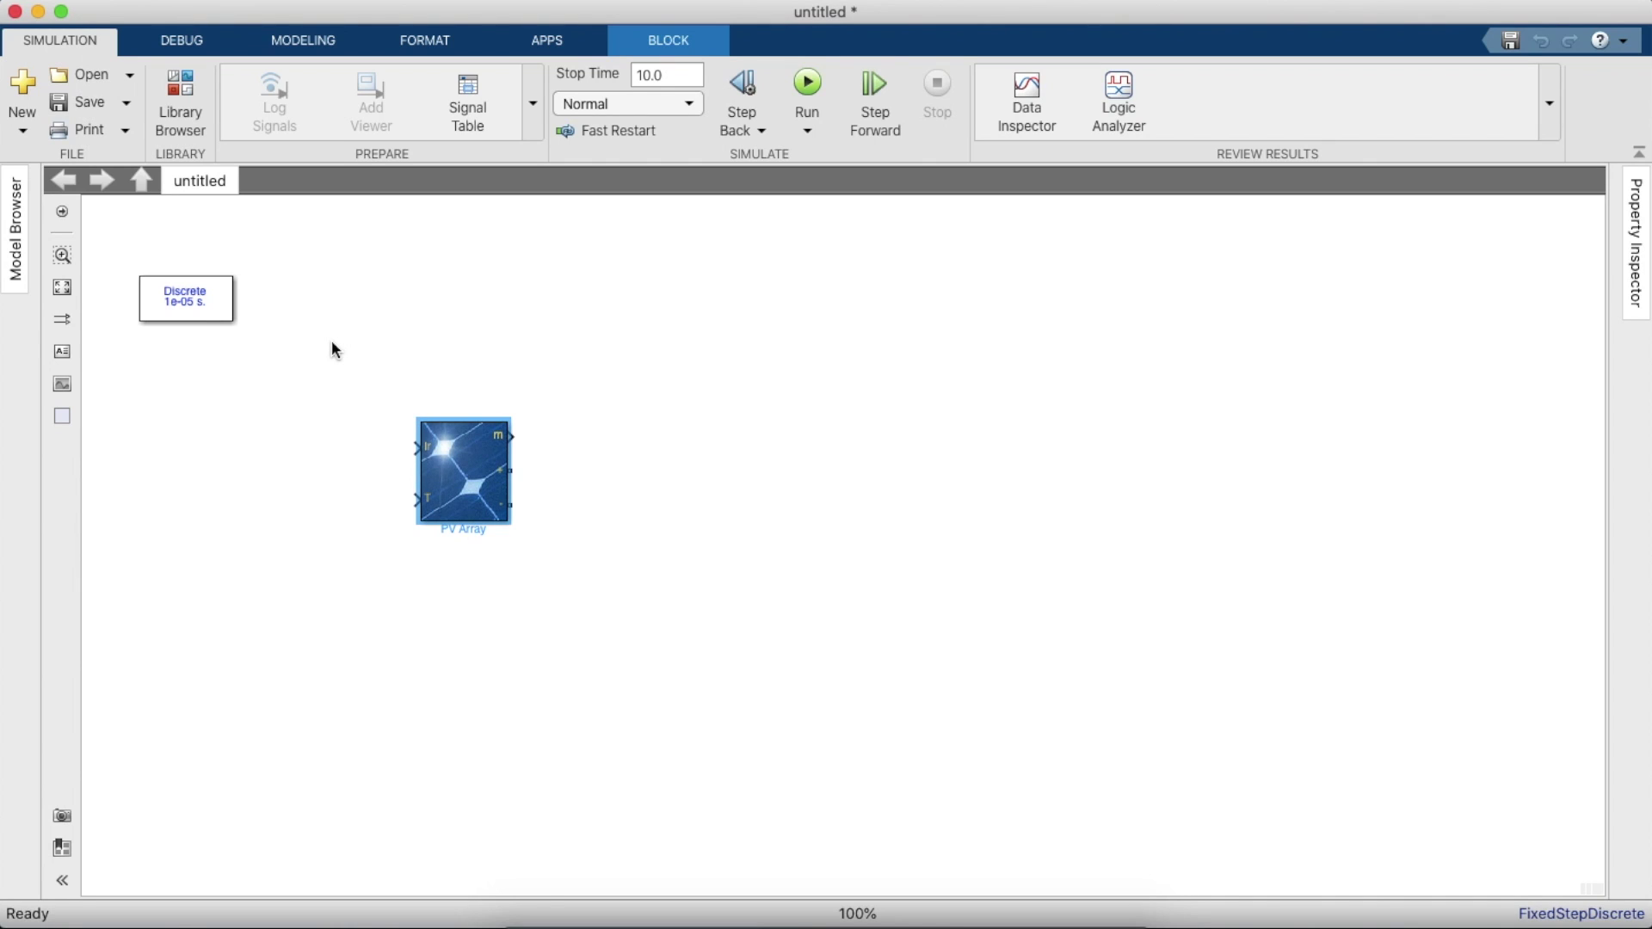
- Add a Bus Selector block from the library beside the PV Array and connect it to the array's m output
click(173, 89)
double_click(792, 87)
text(Bus)
key(Return)
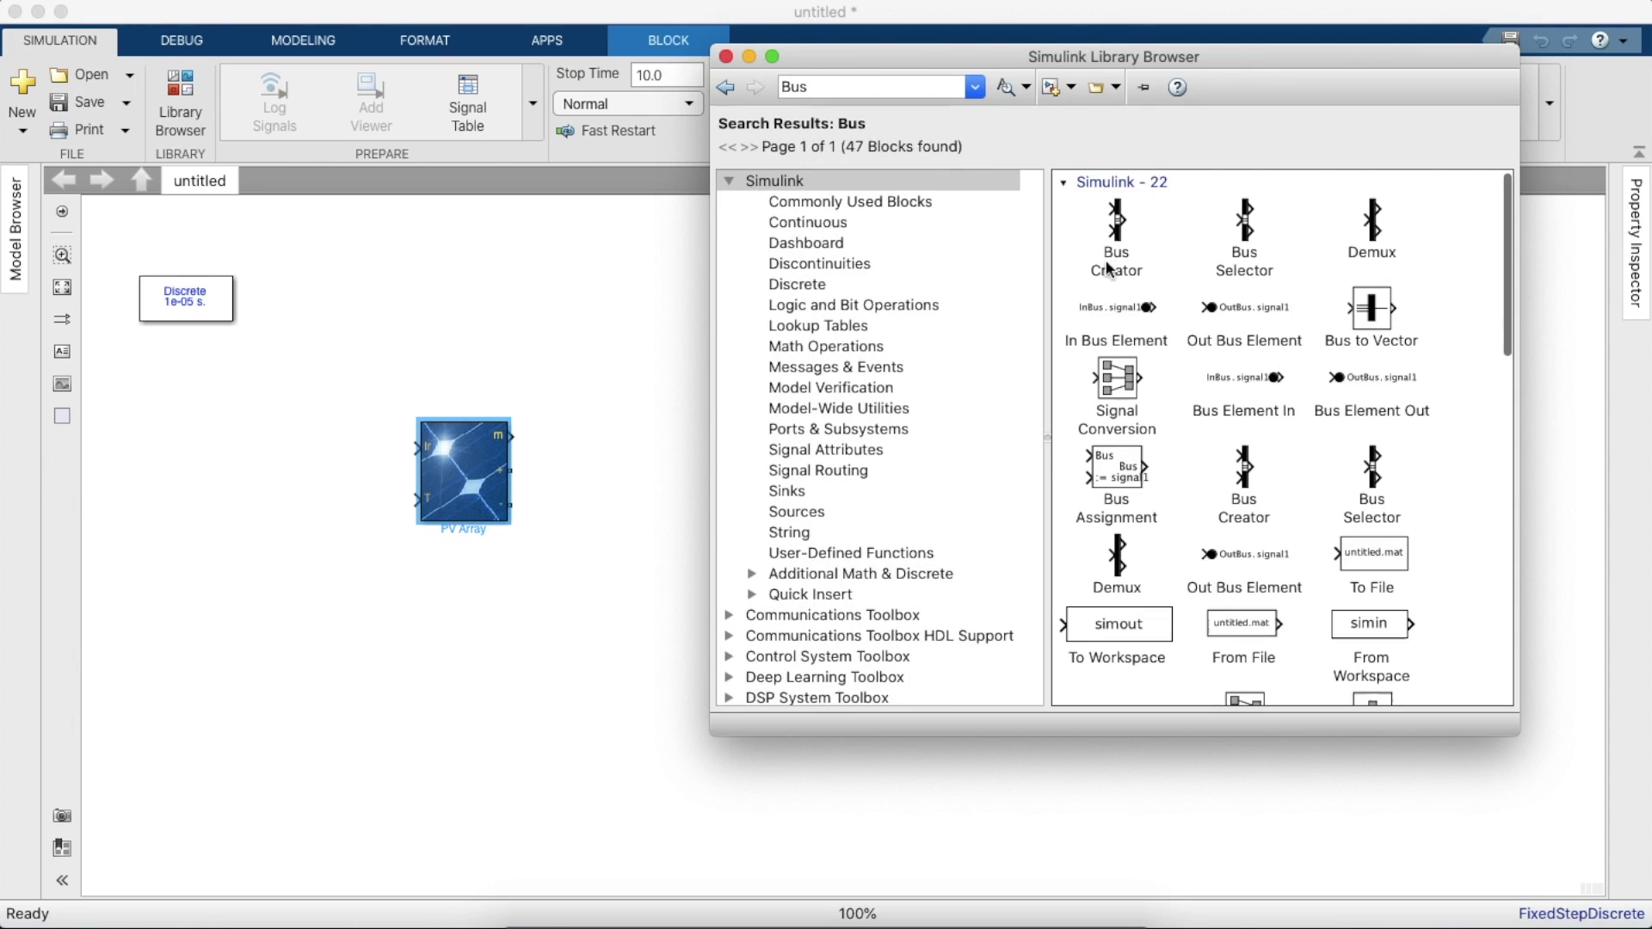
drag(1247, 225, 643, 419)
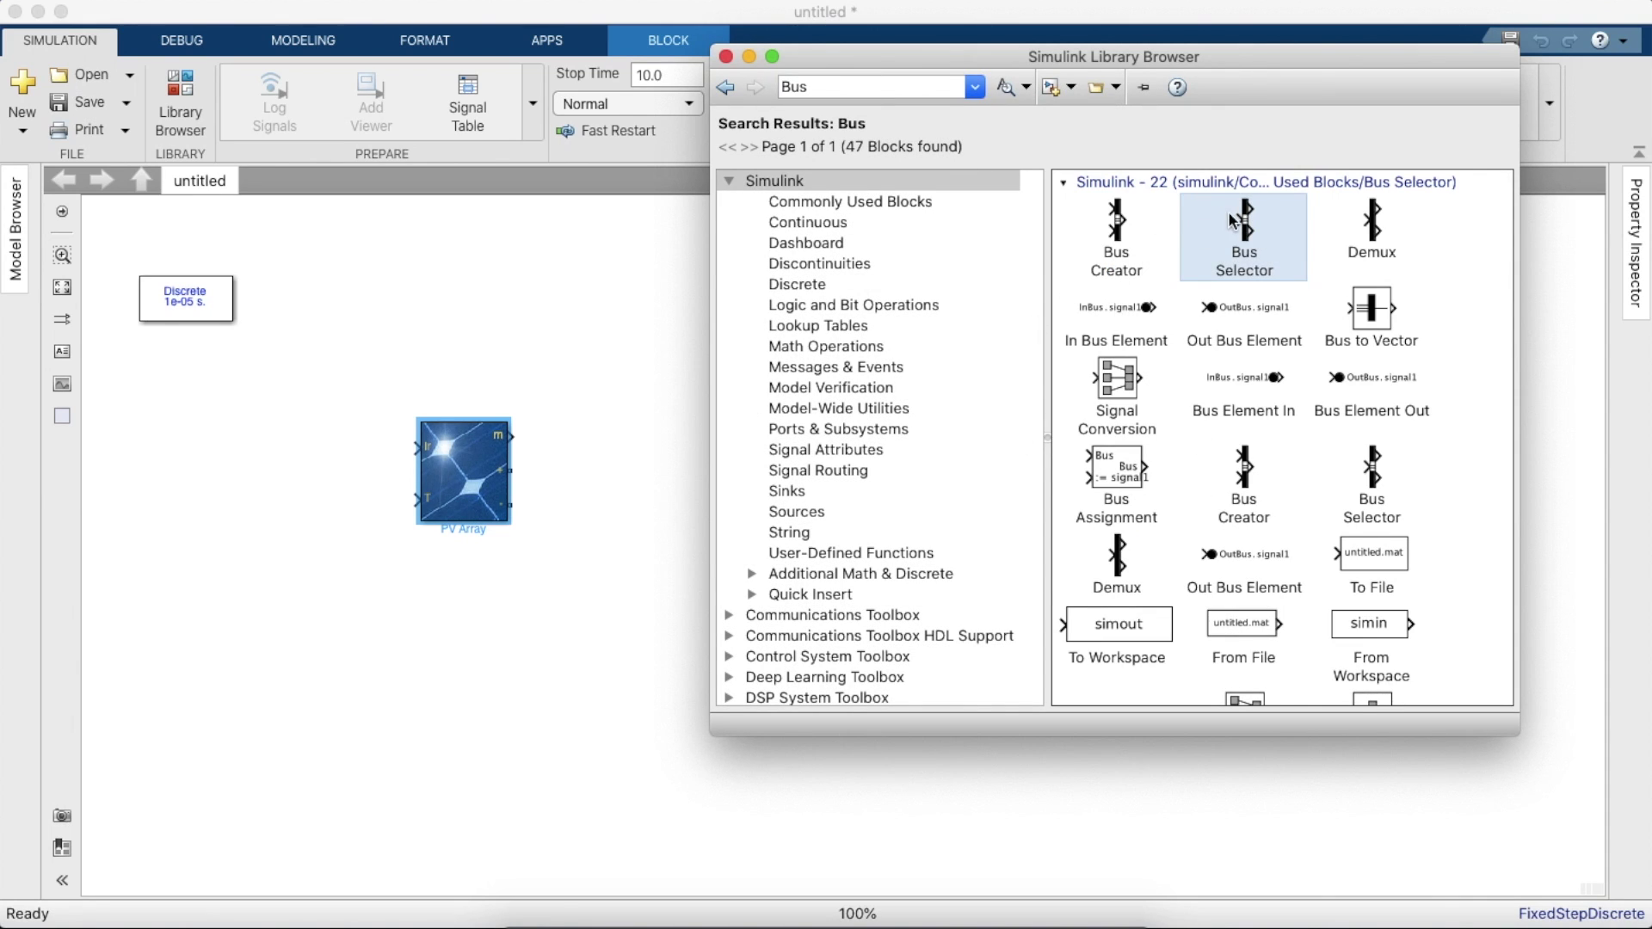
click(611, 438)
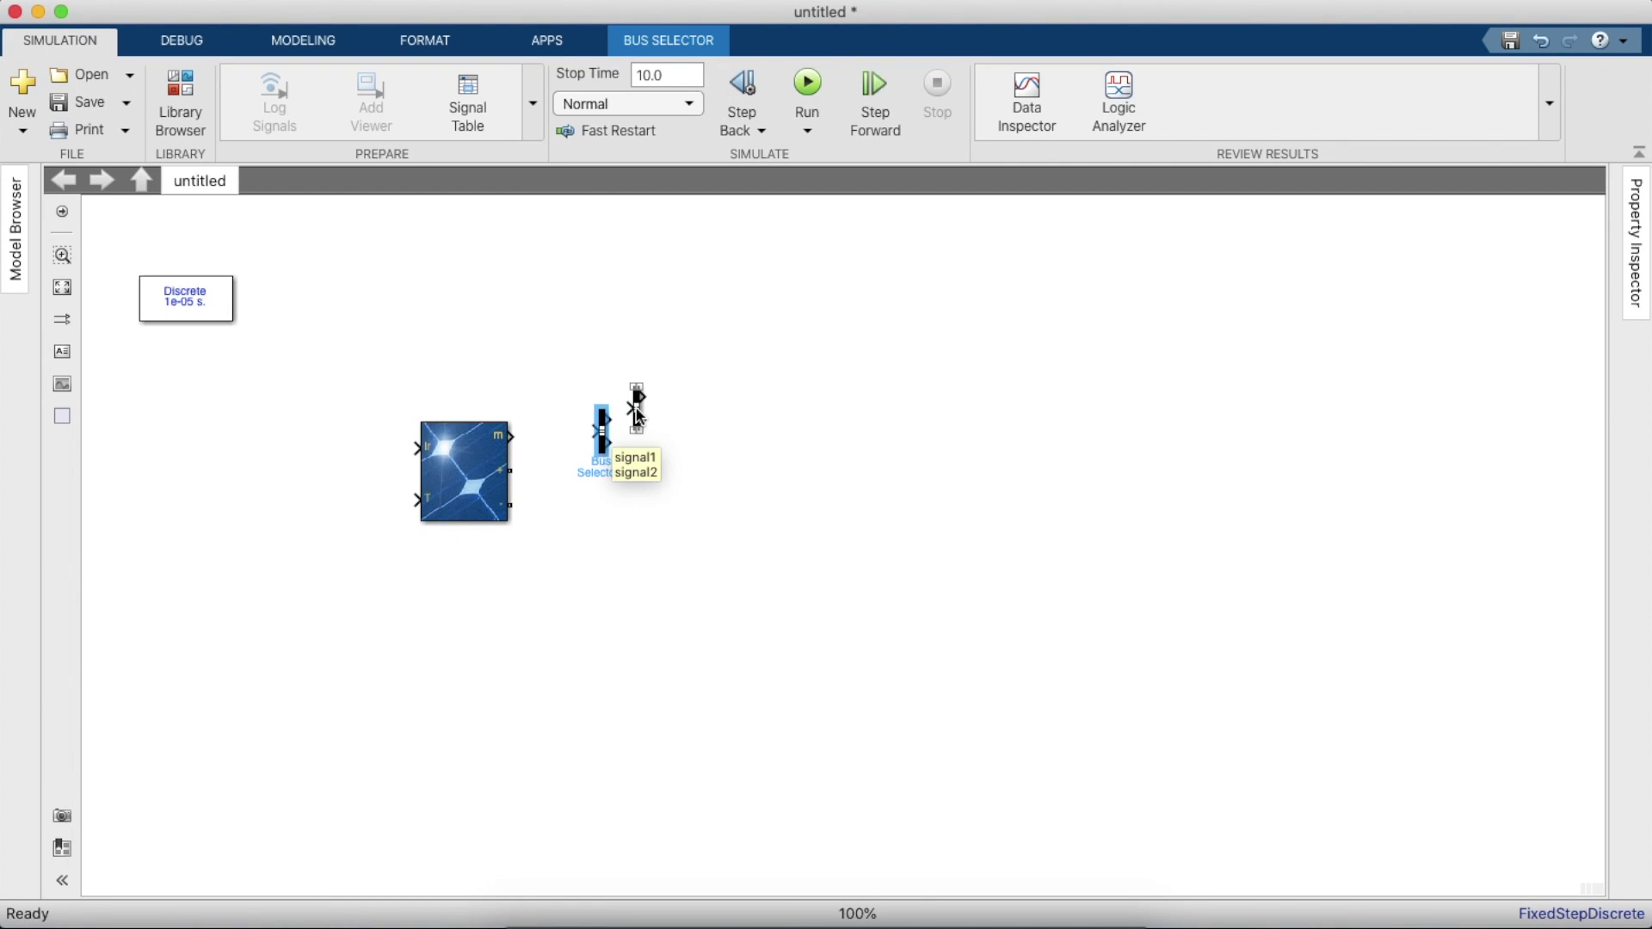
drag(565, 390, 512, 434)
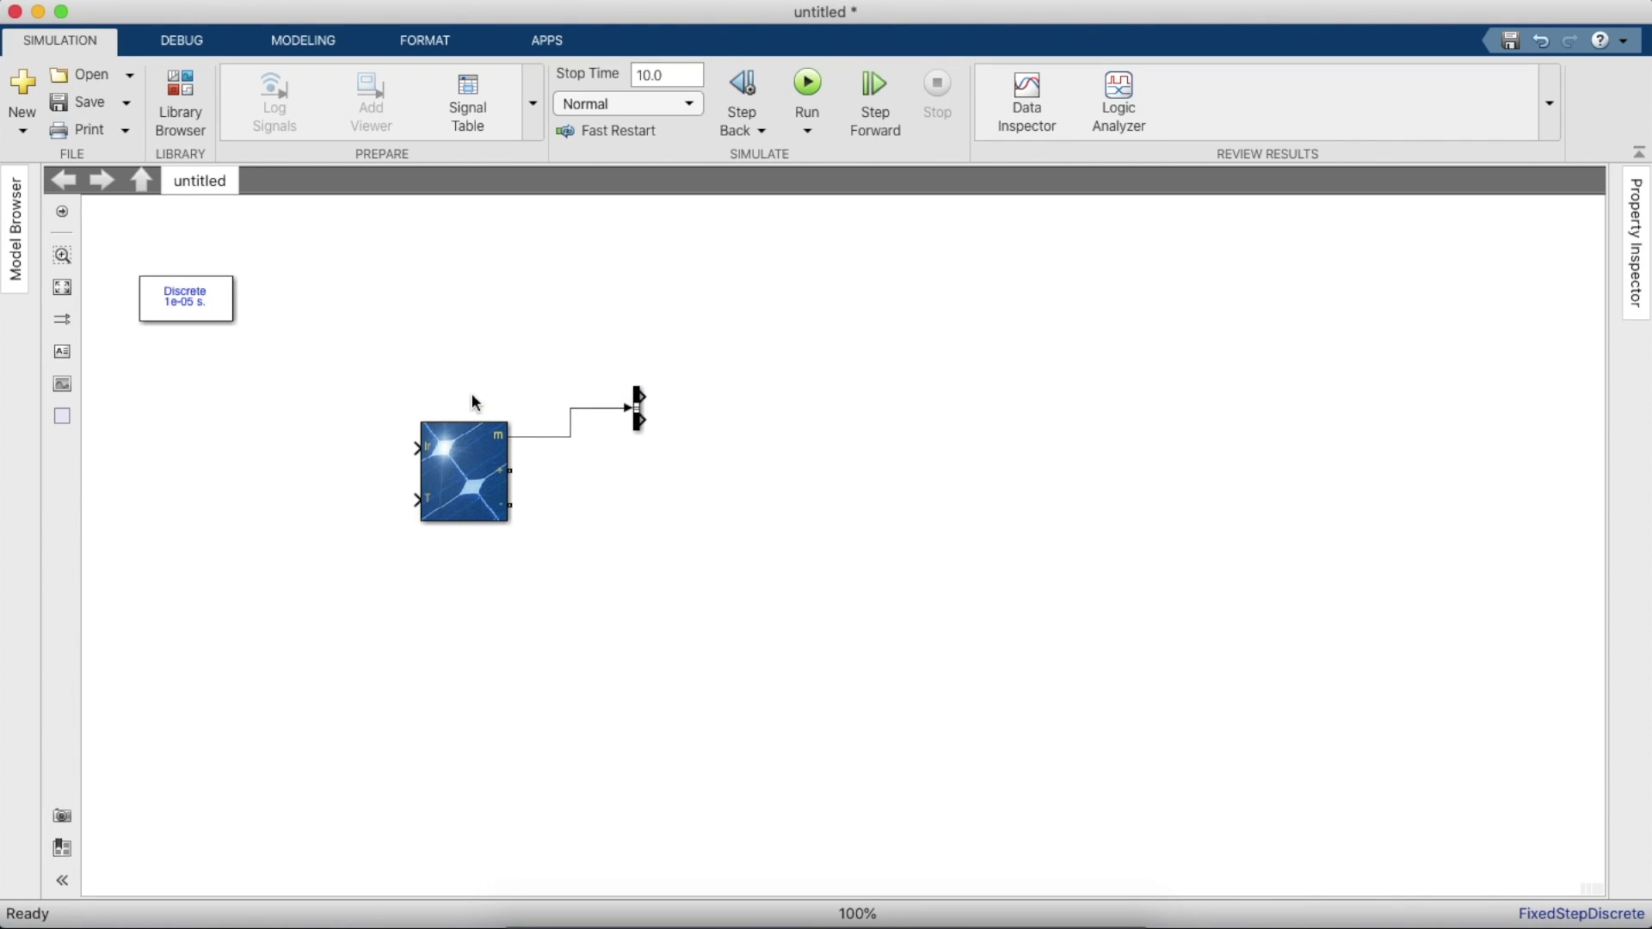
- Search the block library for "Goto" and place a Goto block next to the Bus Selector's outputs
click(173, 110)
click(847, 86)
key(BackSpace)
key(BackSpace)
key(BackSpace)
text(Go to)
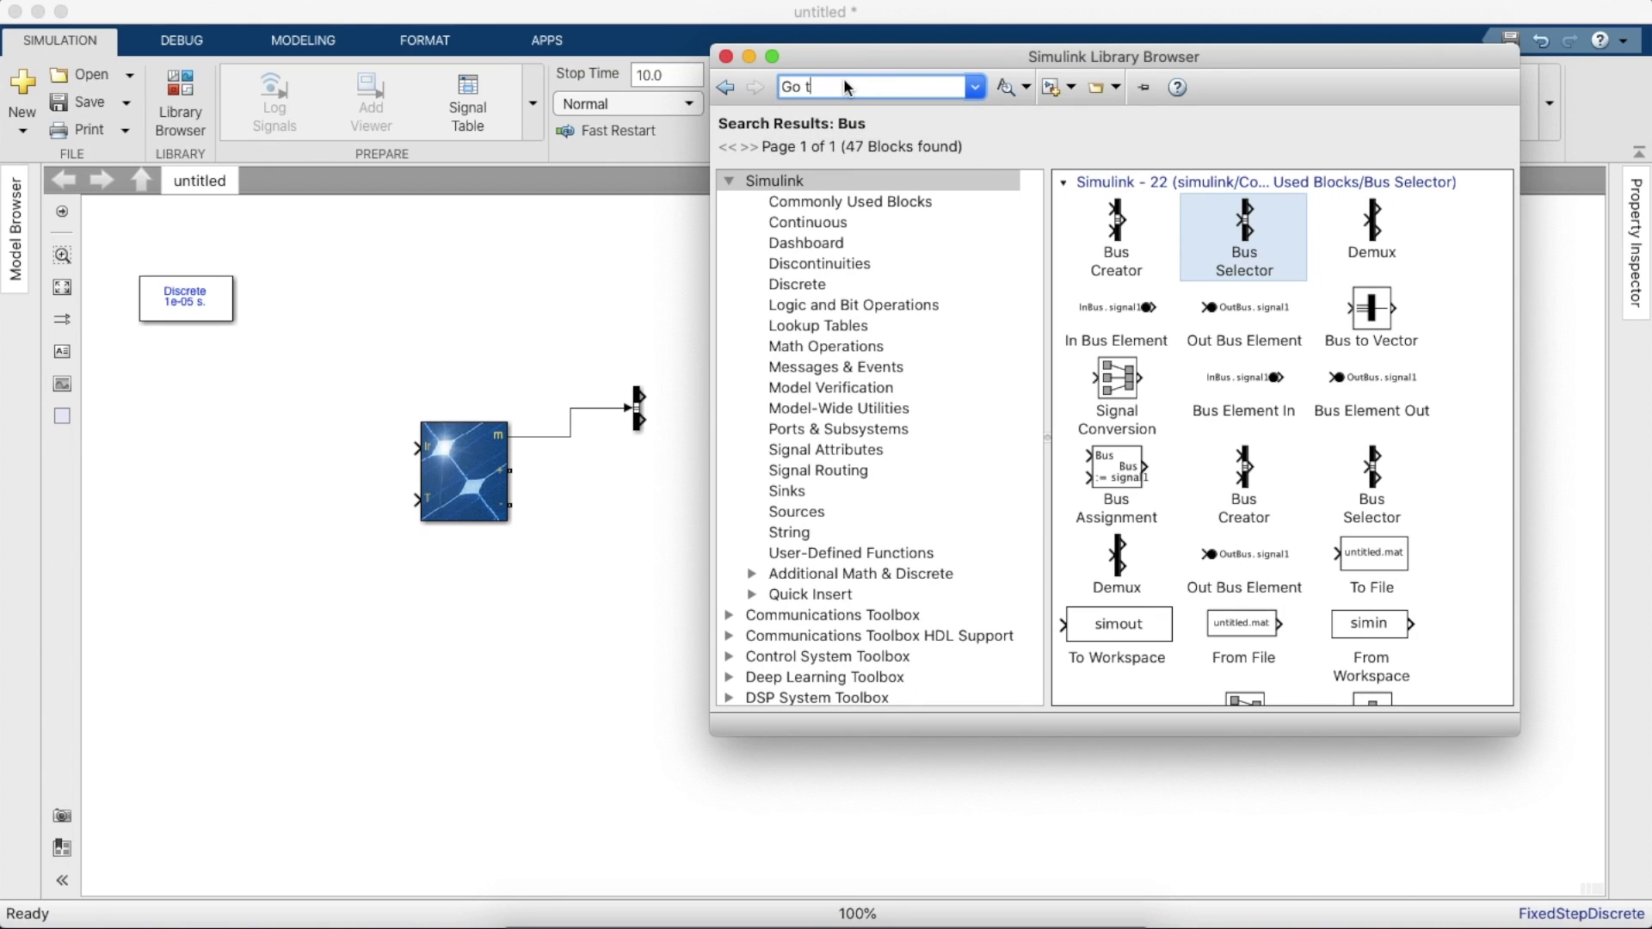
key(Return)
click(803, 86)
key(BackSpace)
key(Return)
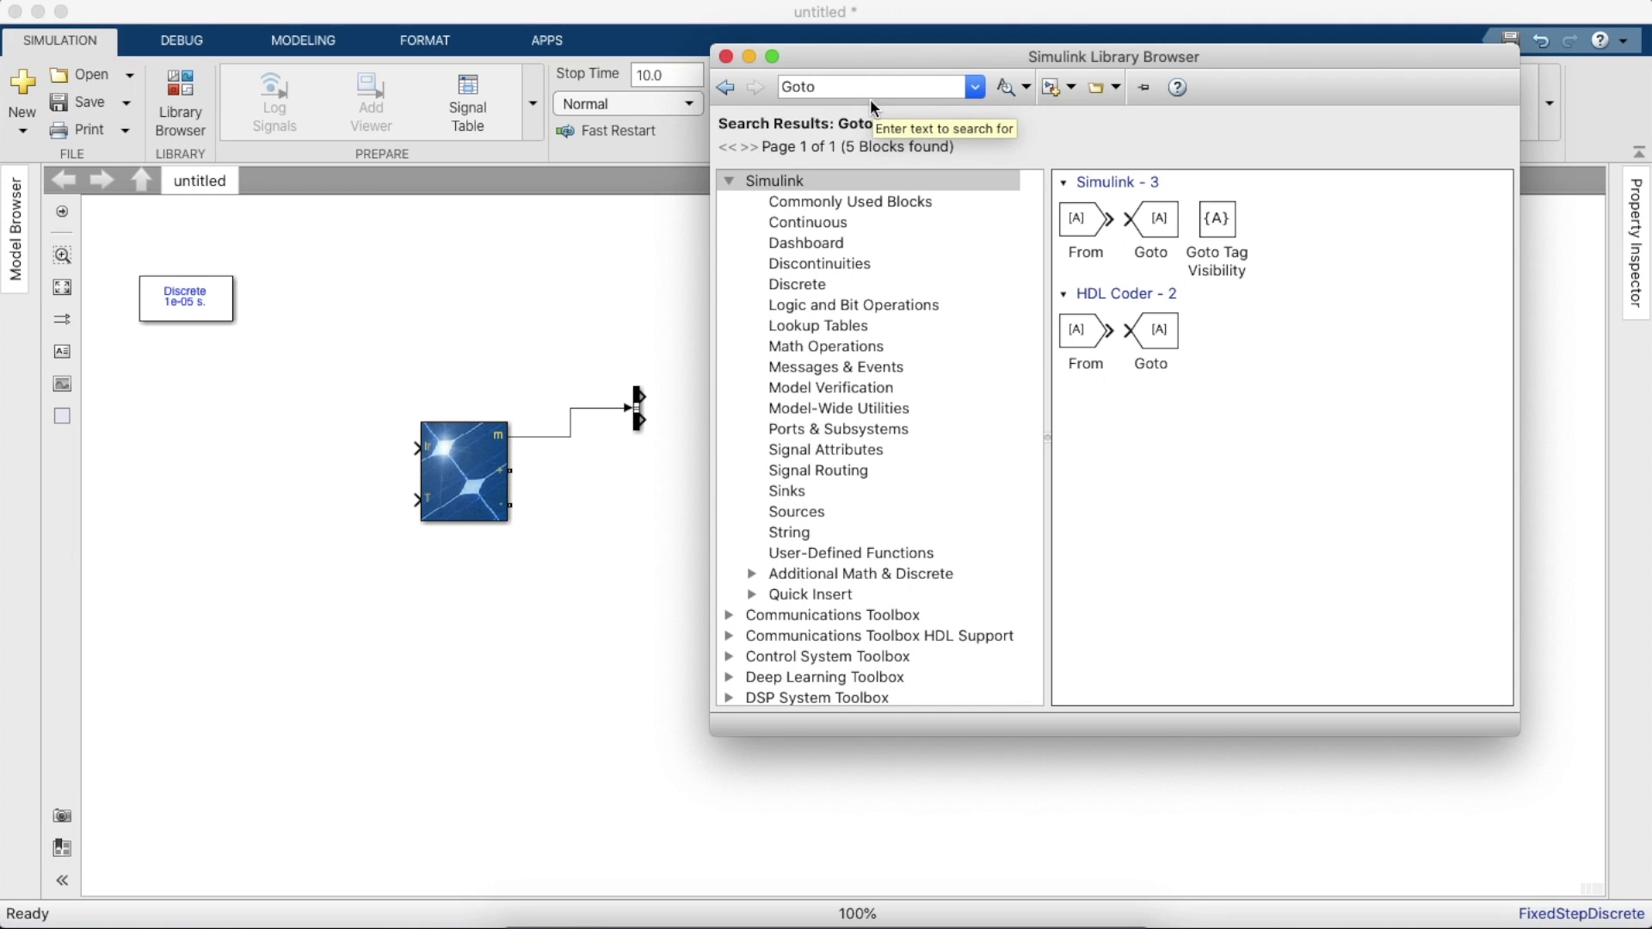
drag(1152, 222, 677, 399)
- Stretch the Bus Selector taller and align a Goto block with each of its two outputs, connected
click(637, 415)
drag(635, 387, 636, 329)
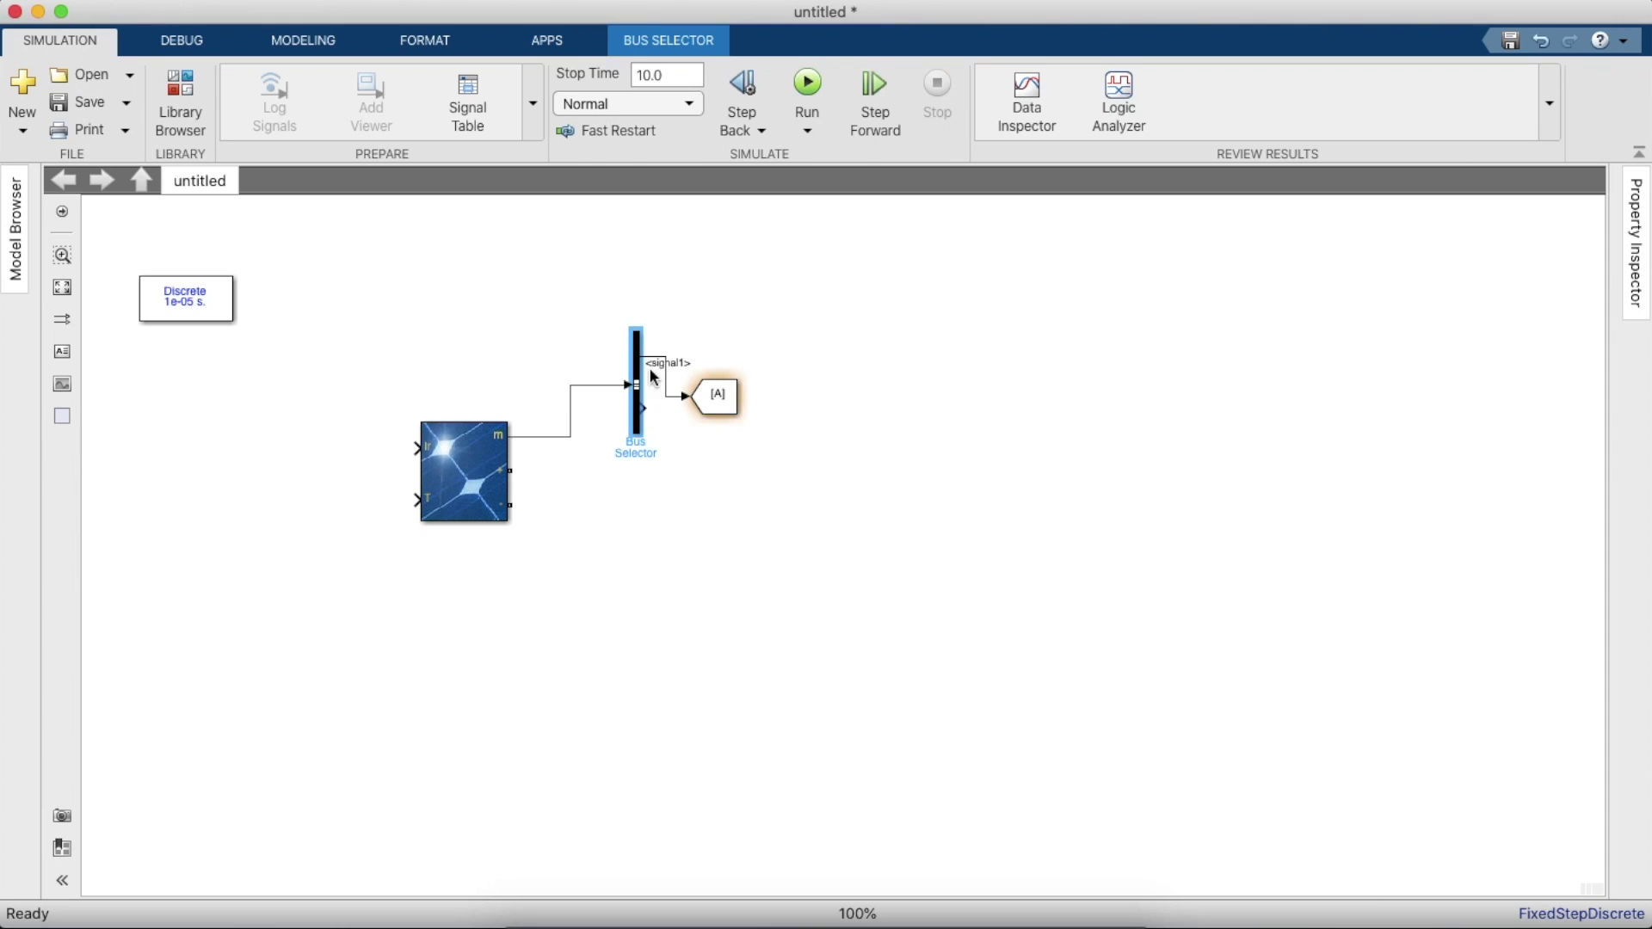
mouse_move(720, 404)
mouse_down()
mouse_move(732, 363)
mouse_move(750, 378)
mouse_move(735, 401)
mouse_up()
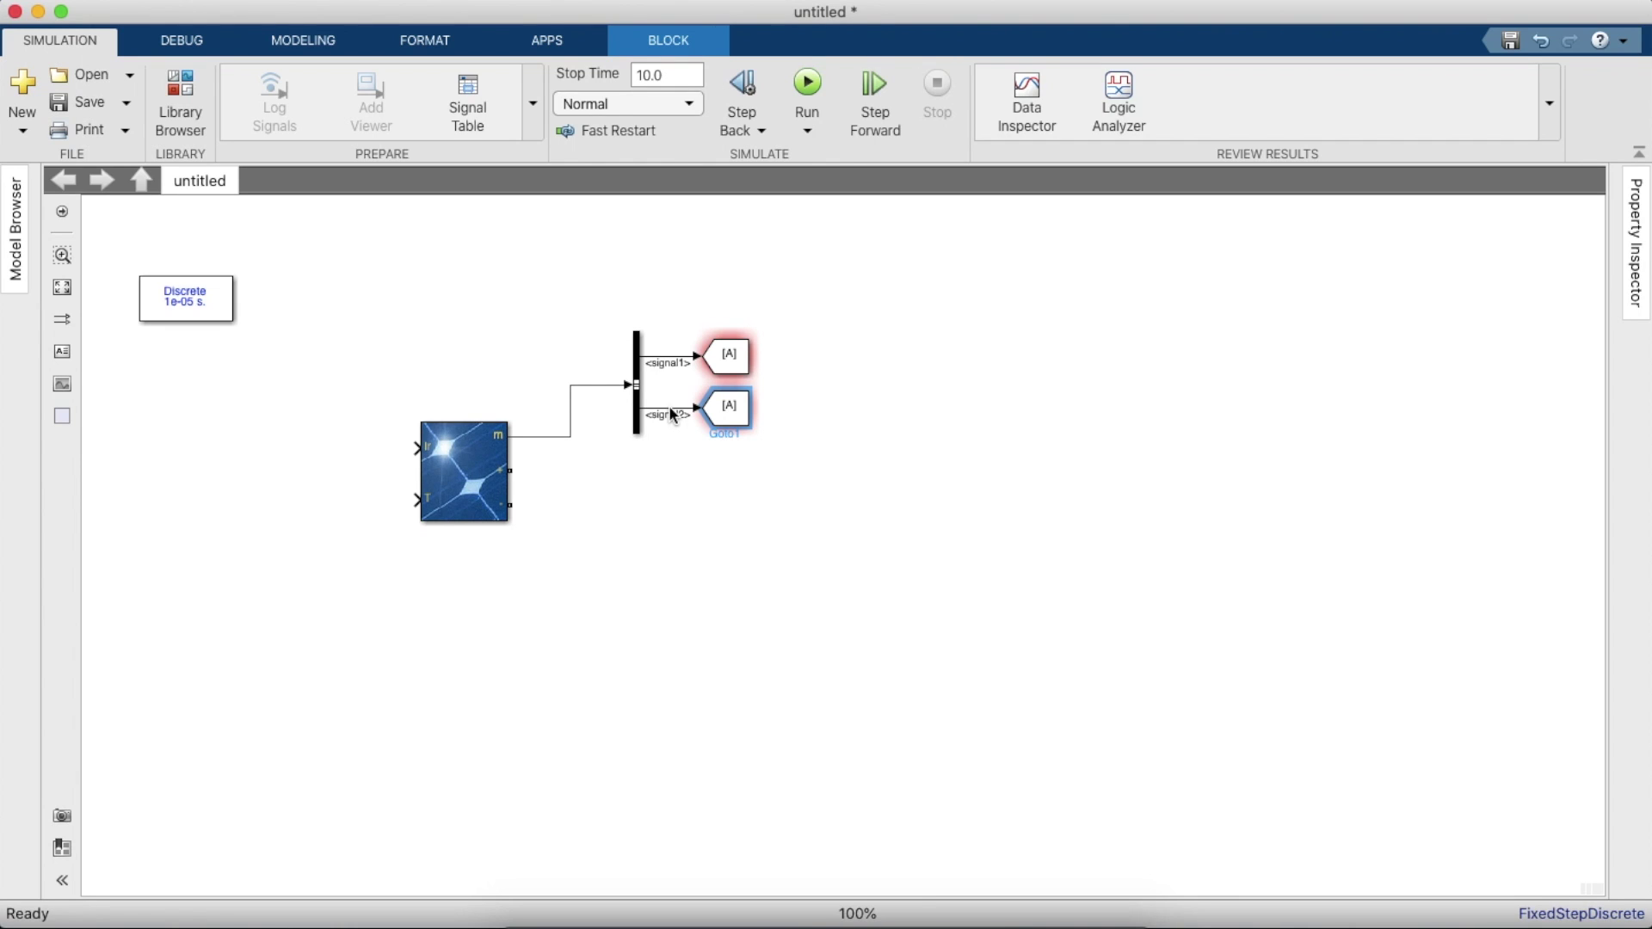
- Remove the placeholder signals signal1 and signal2 from the Bus Selector's selected signals
double_click(636, 377)
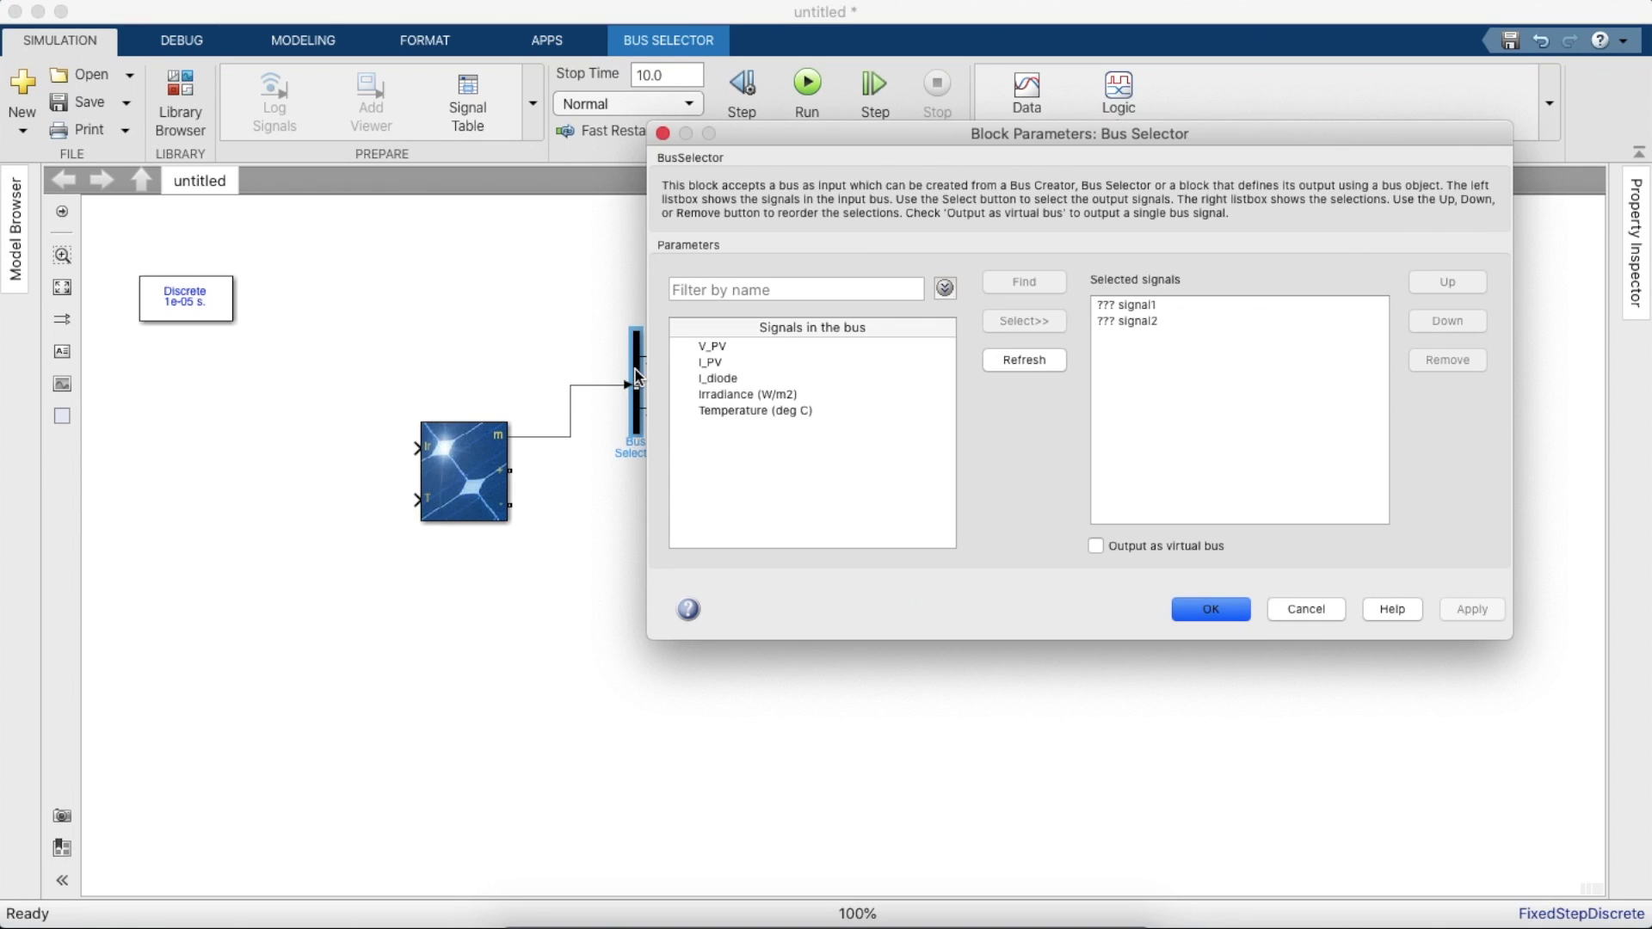
click(1273, 310)
click(1423, 361)
click(1267, 306)
click(1447, 360)
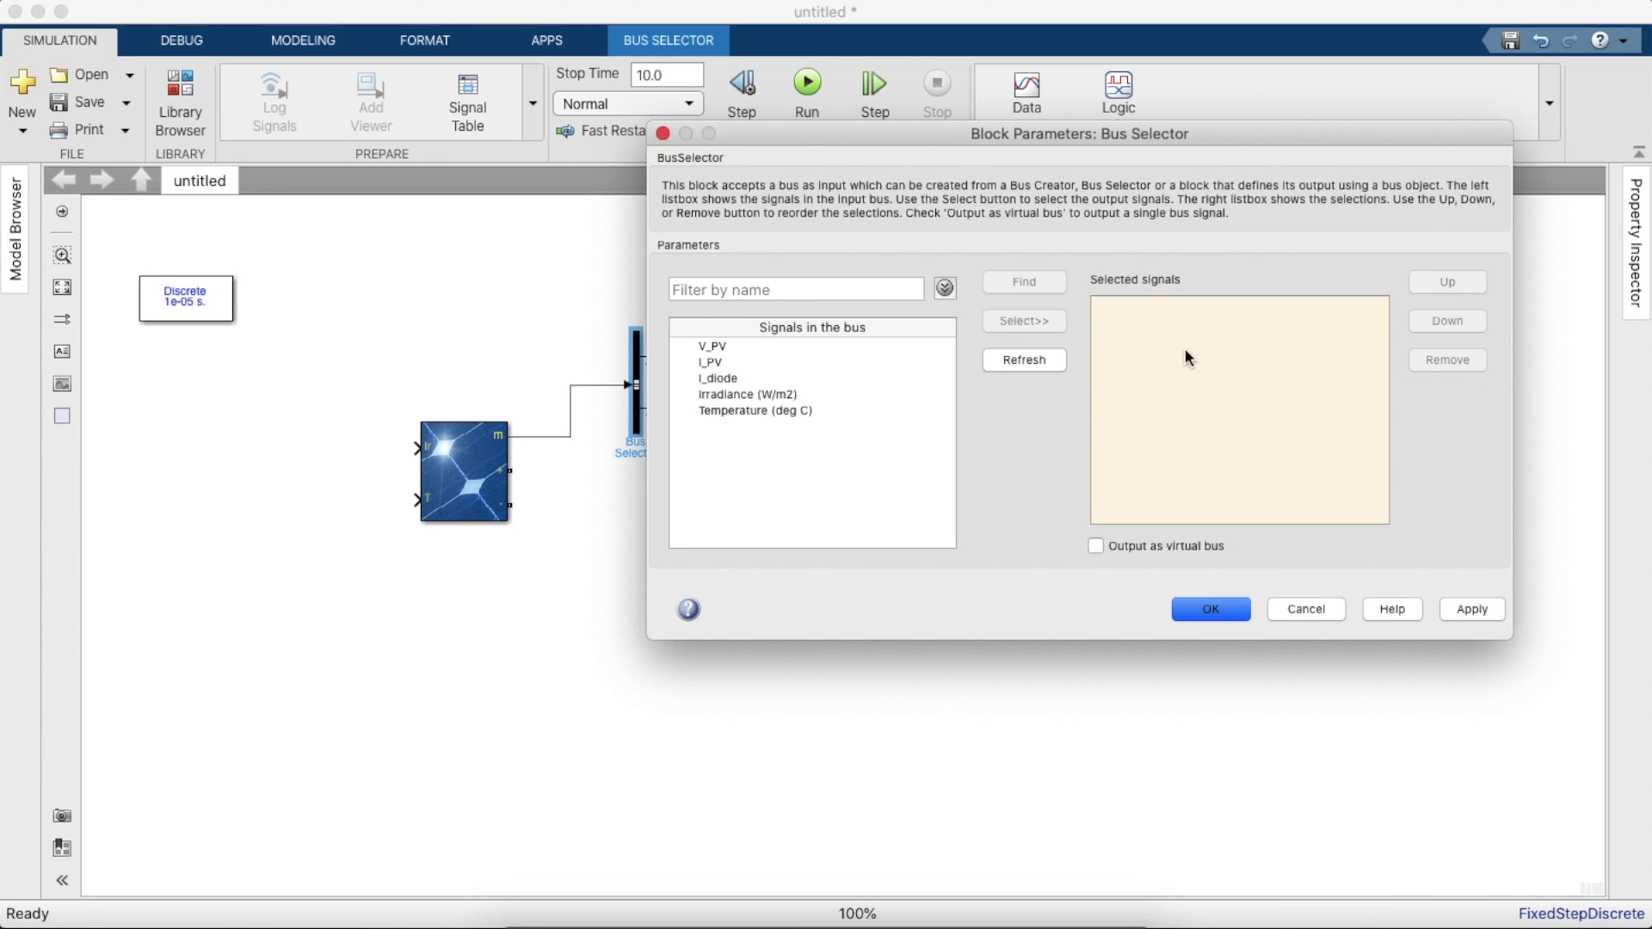
- Select V_PV and I_PV as the Bus Selector's output signals and accept the parameters
click(797, 344)
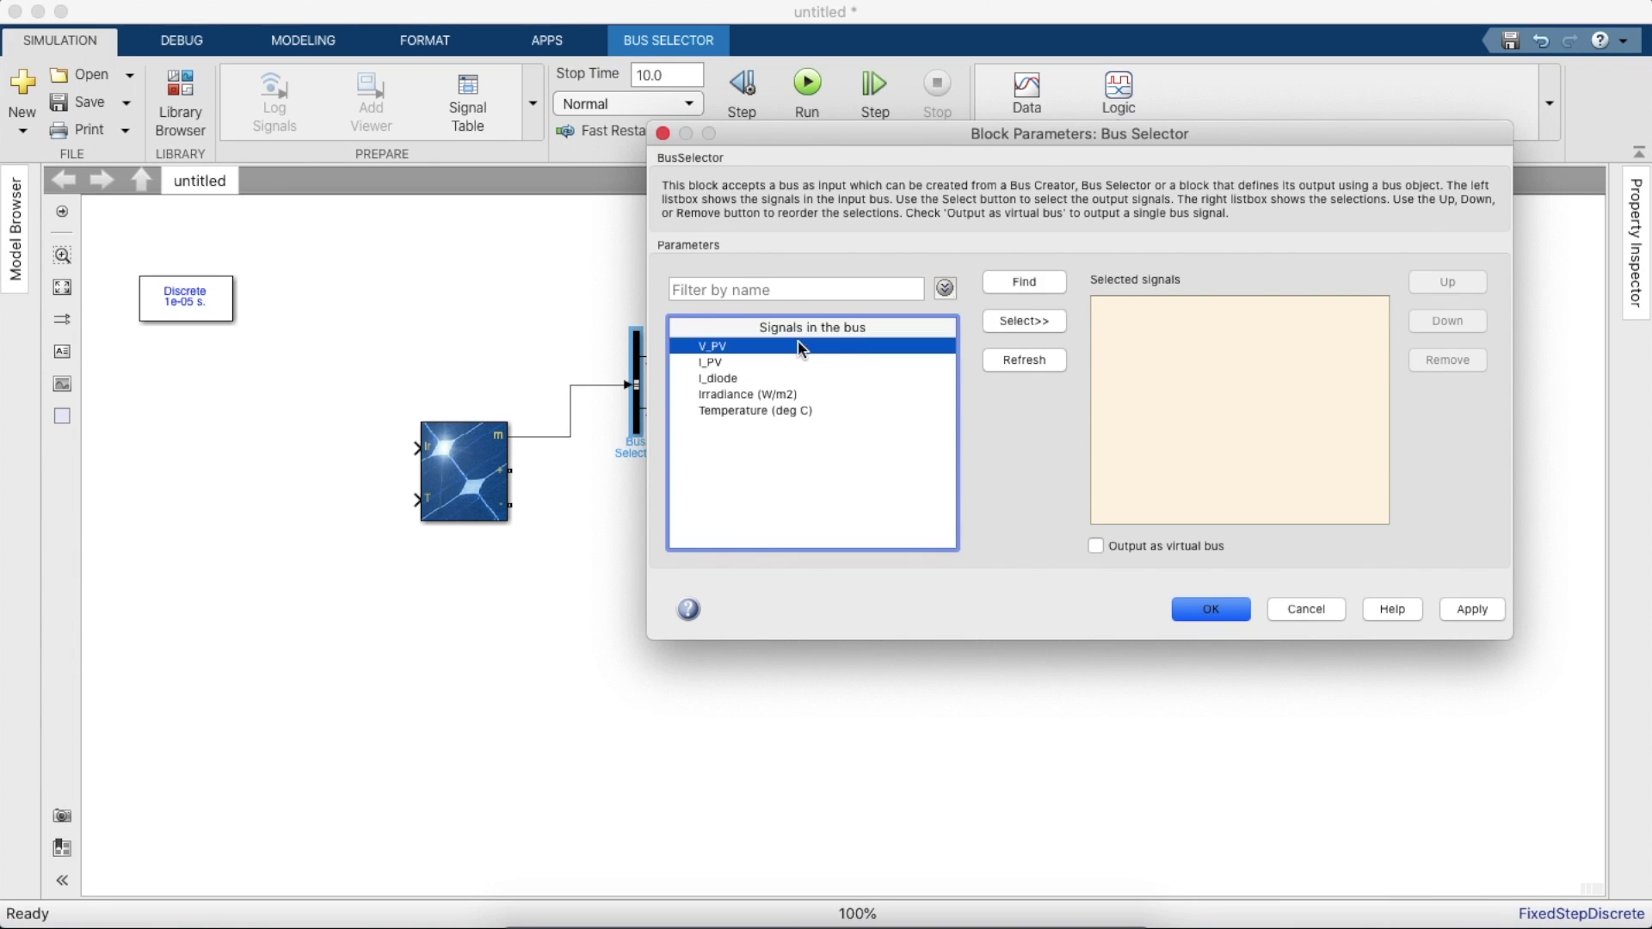
click(1022, 319)
click(919, 361)
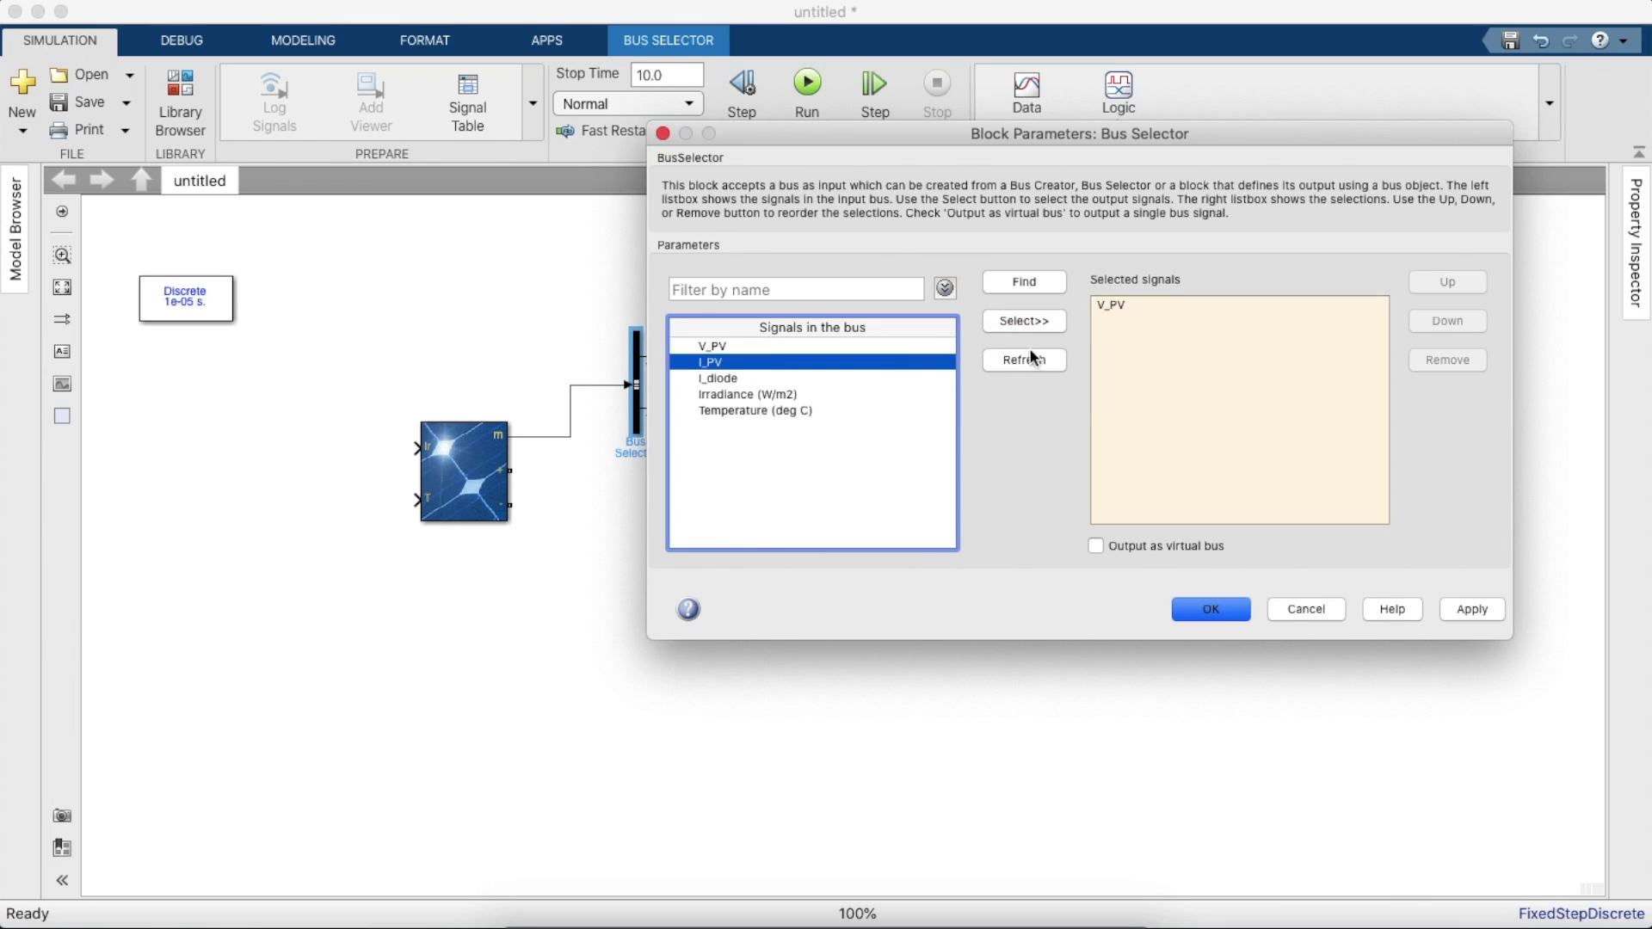
click(1030, 323)
click(1211, 608)
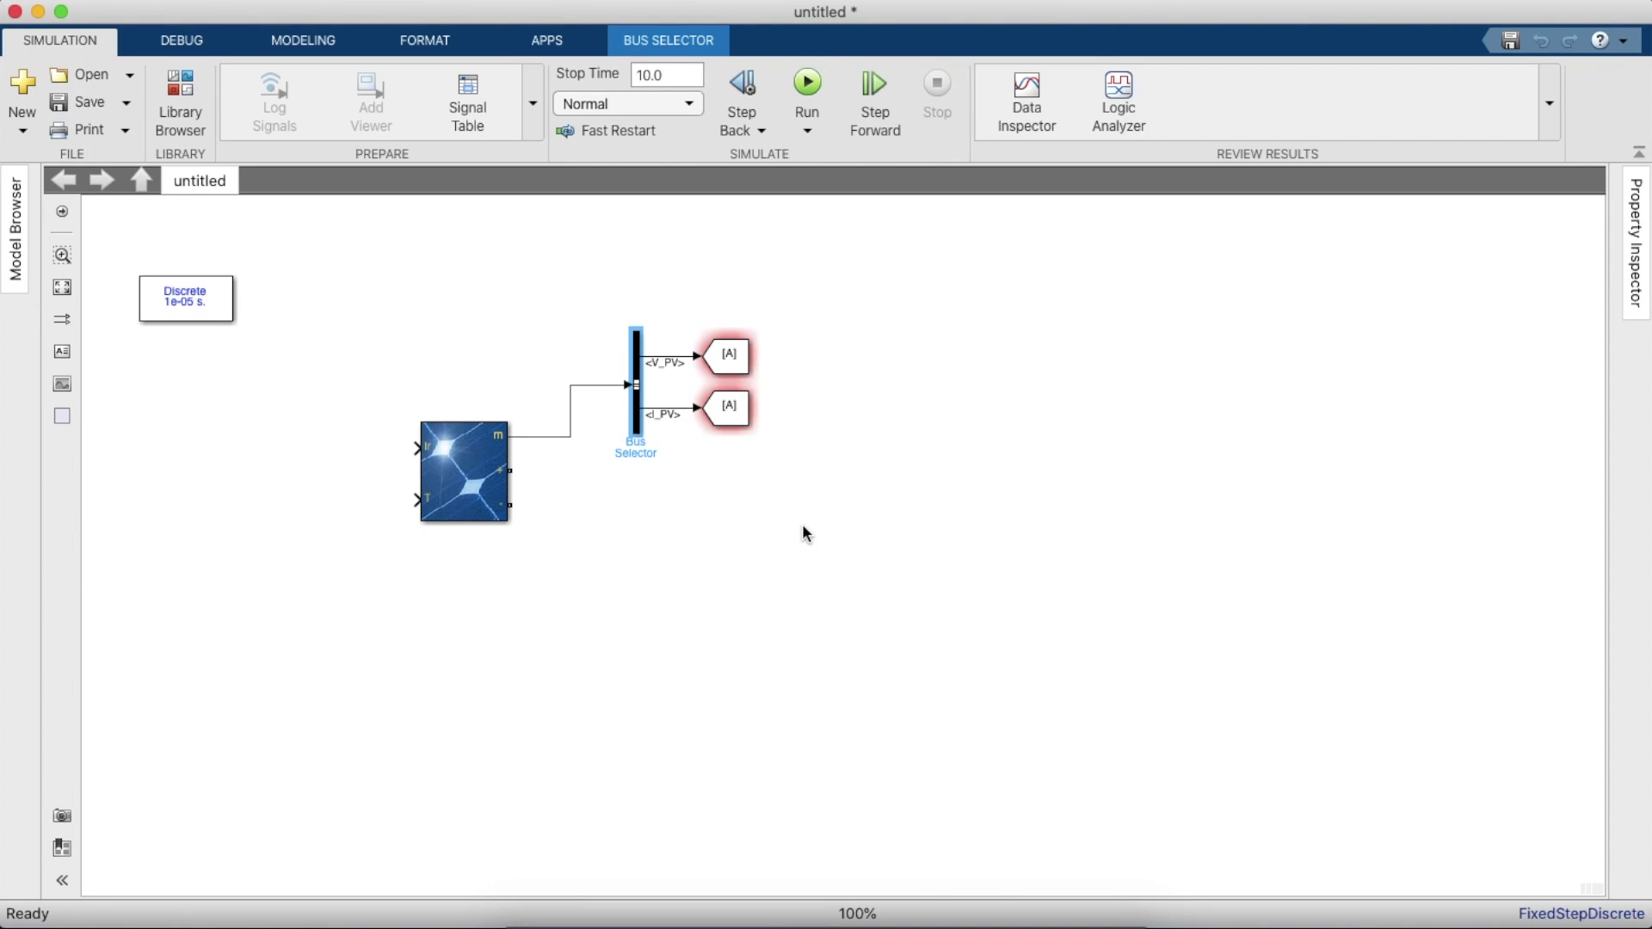
- Set the tag of the Goto block on the V_PV signal to vpv
click(727, 369)
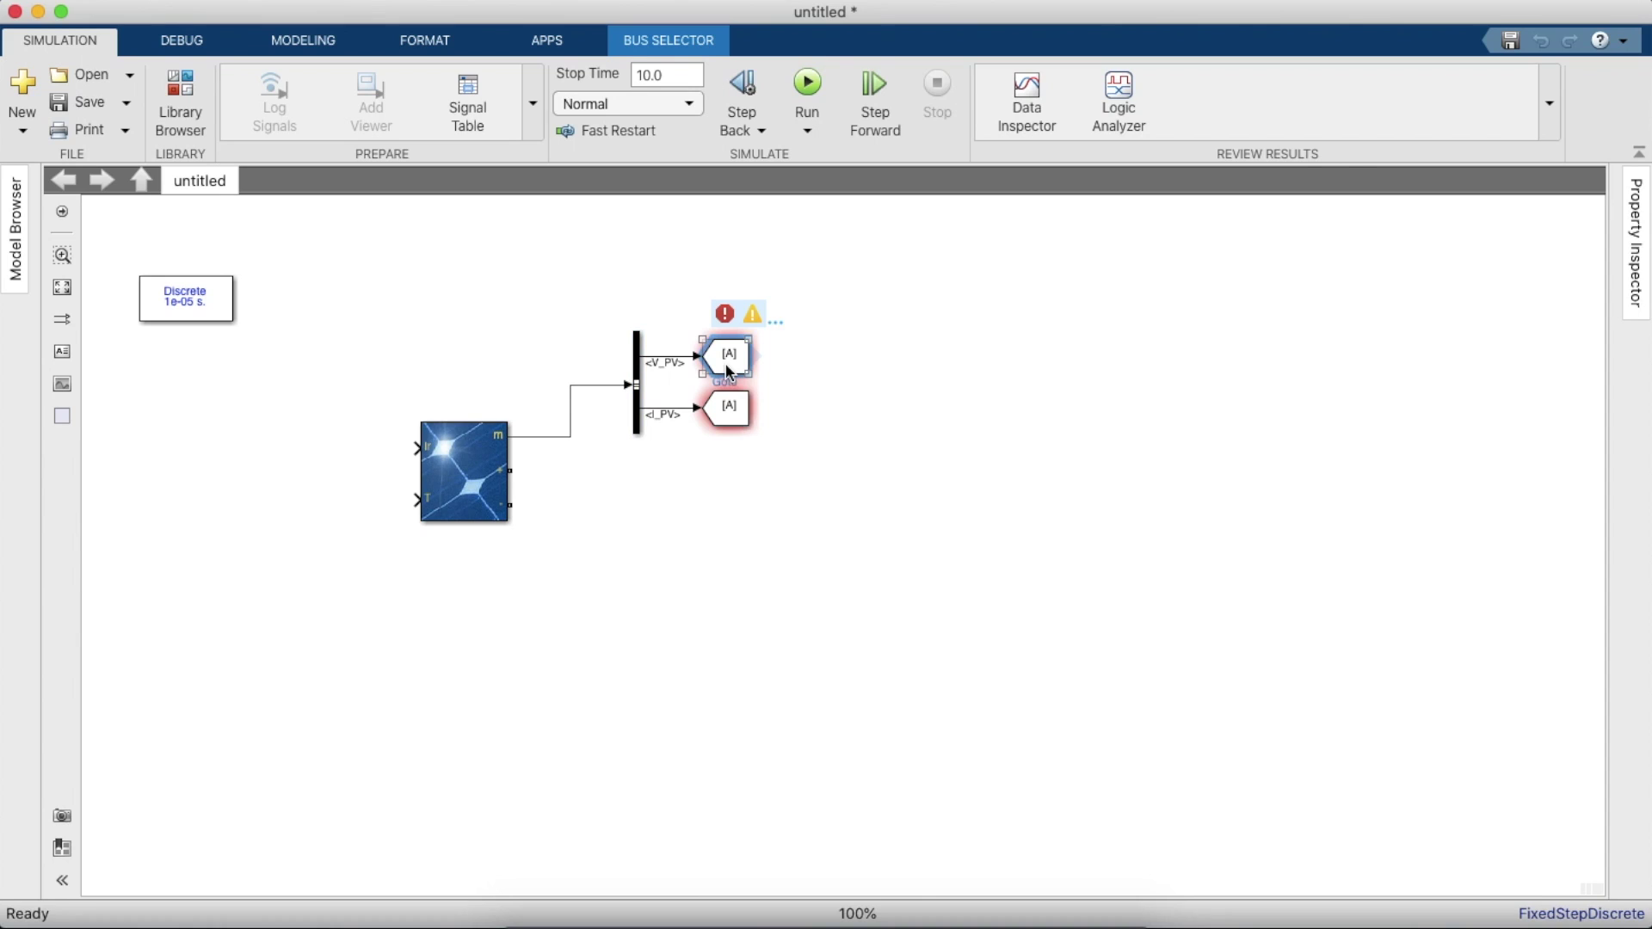
double_click(726, 372)
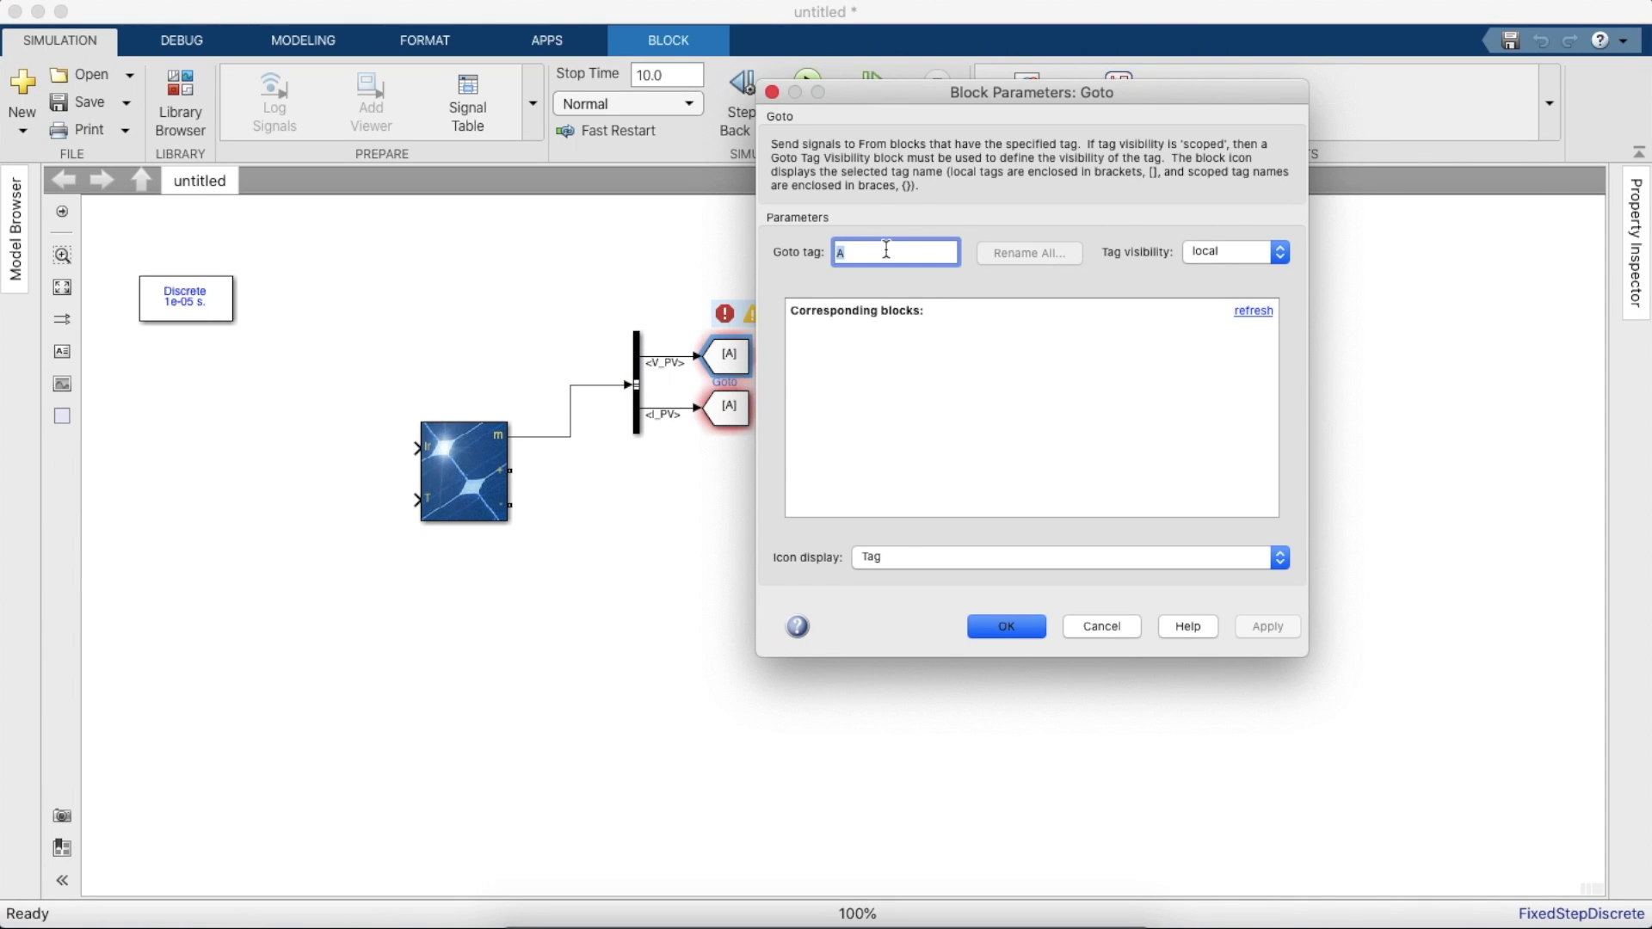
key(BackSpace)
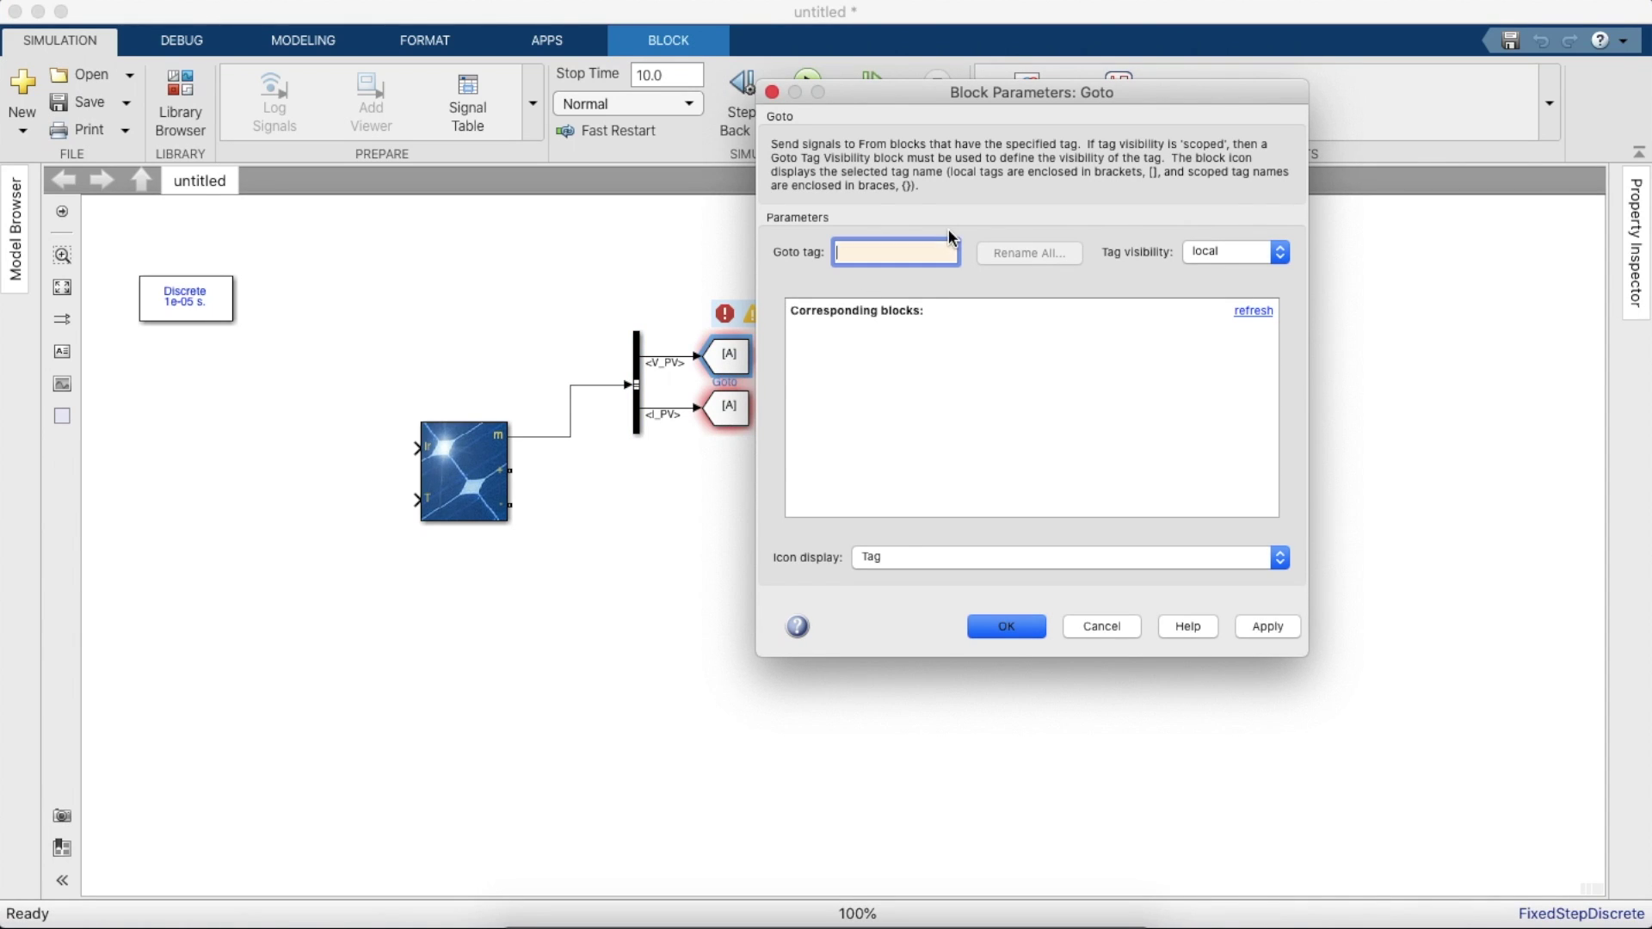
text(vpv)
key(Return)
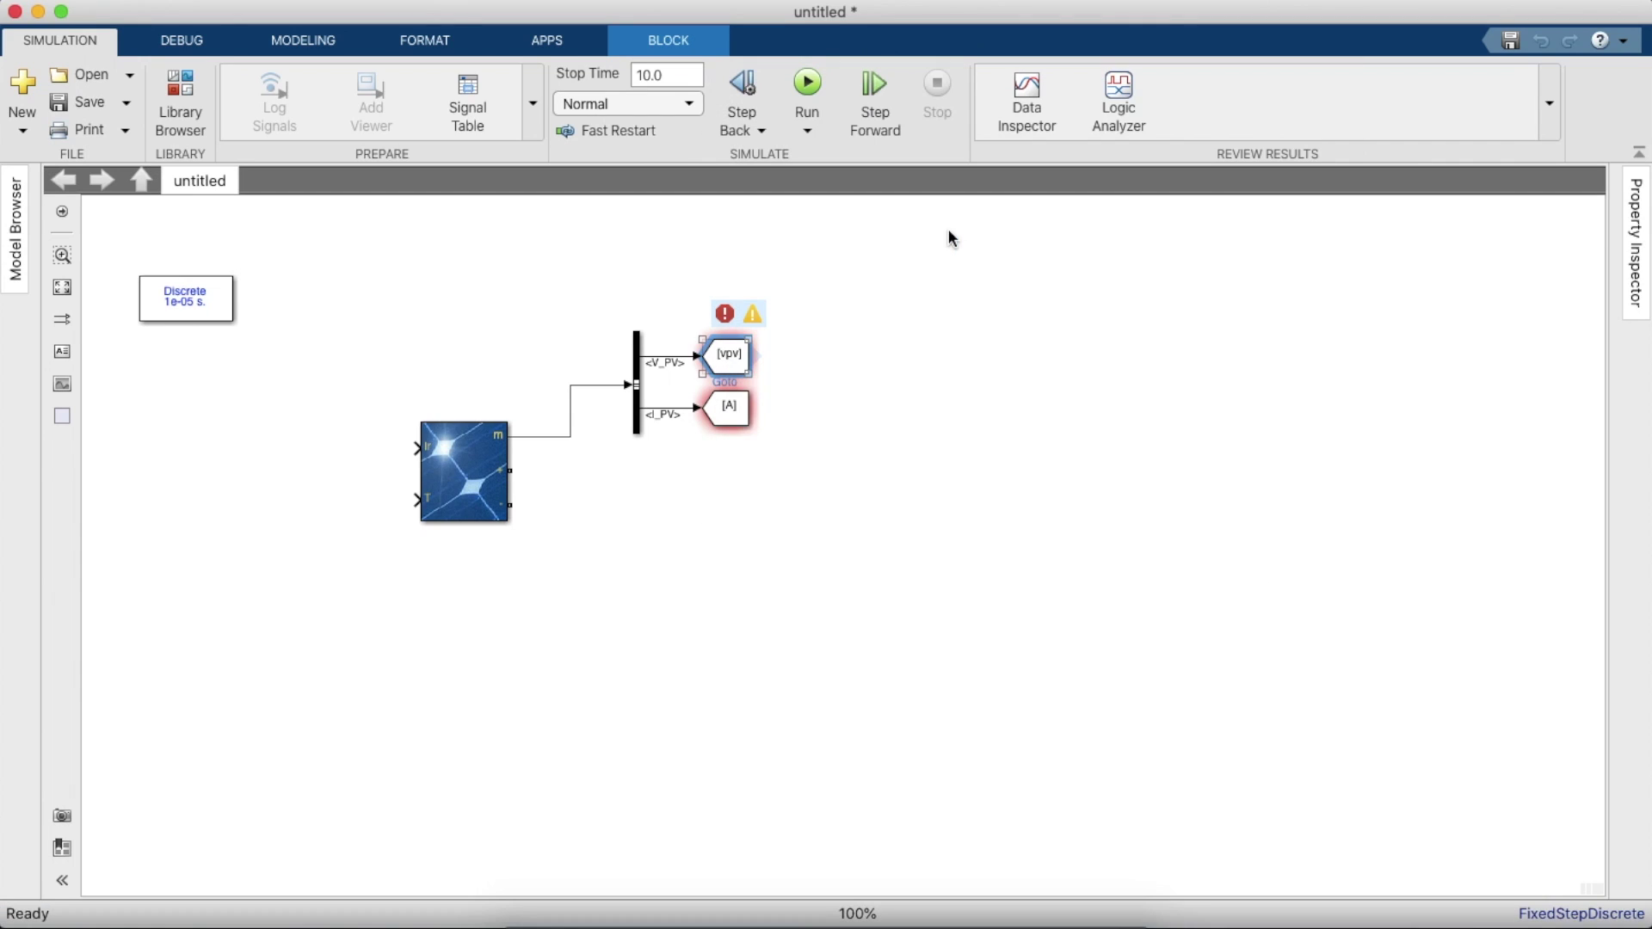
- Set the tag of the Goto block on the I_PV signal to ipv
double_click(727, 407)
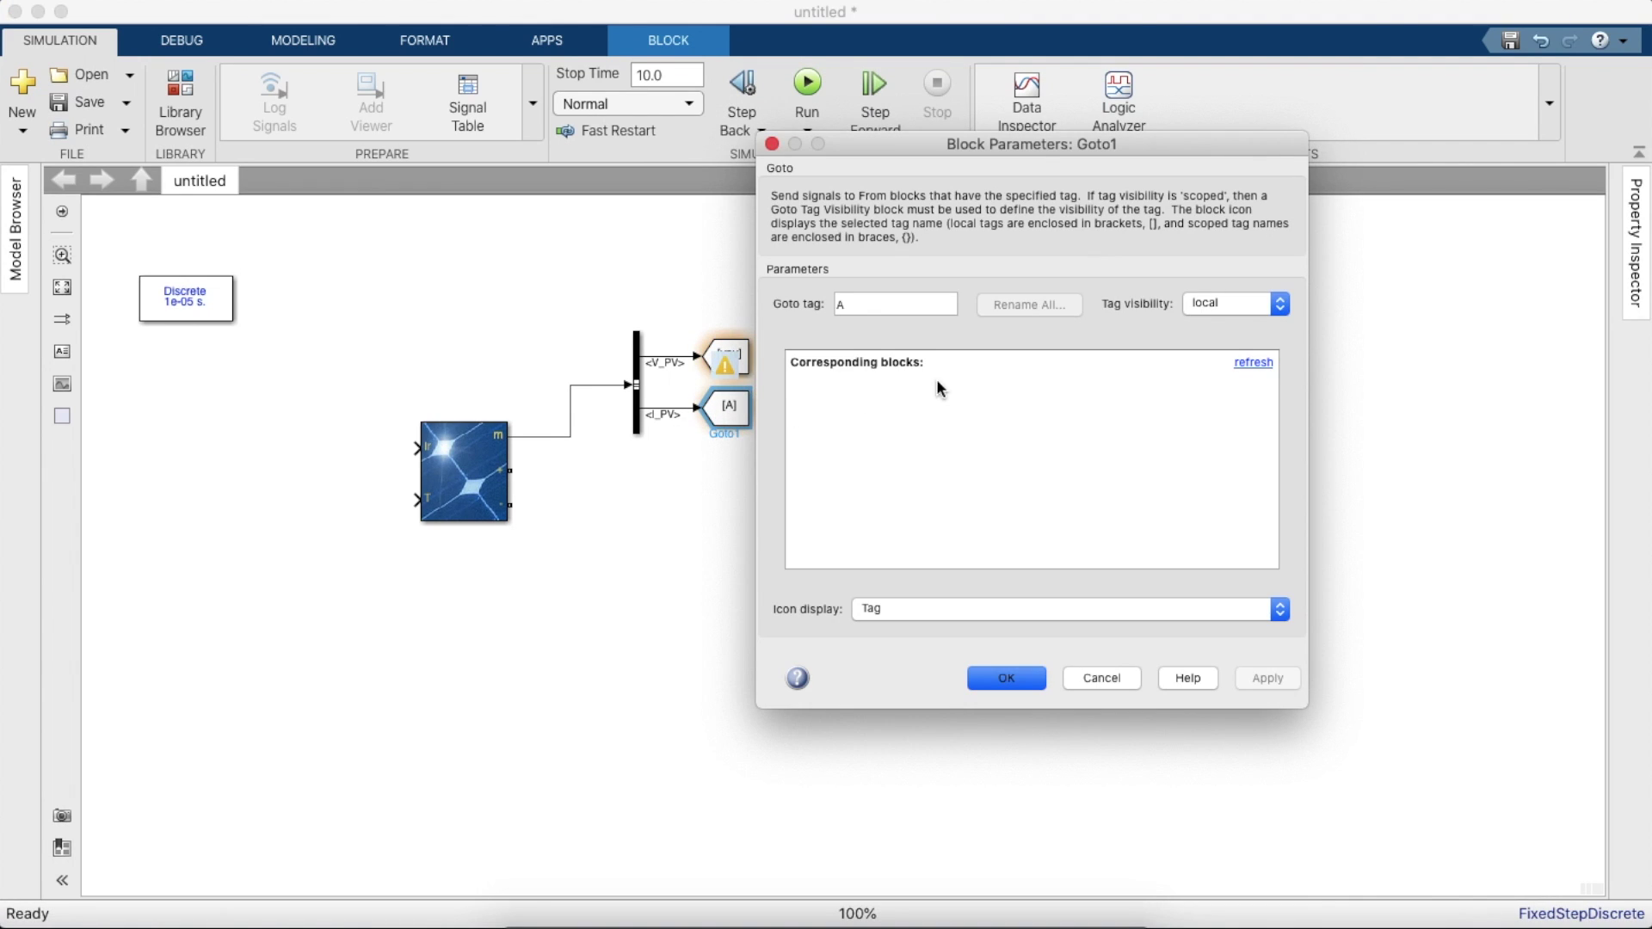
double_click(915, 310)
key(BackSpace)
text(ipv)
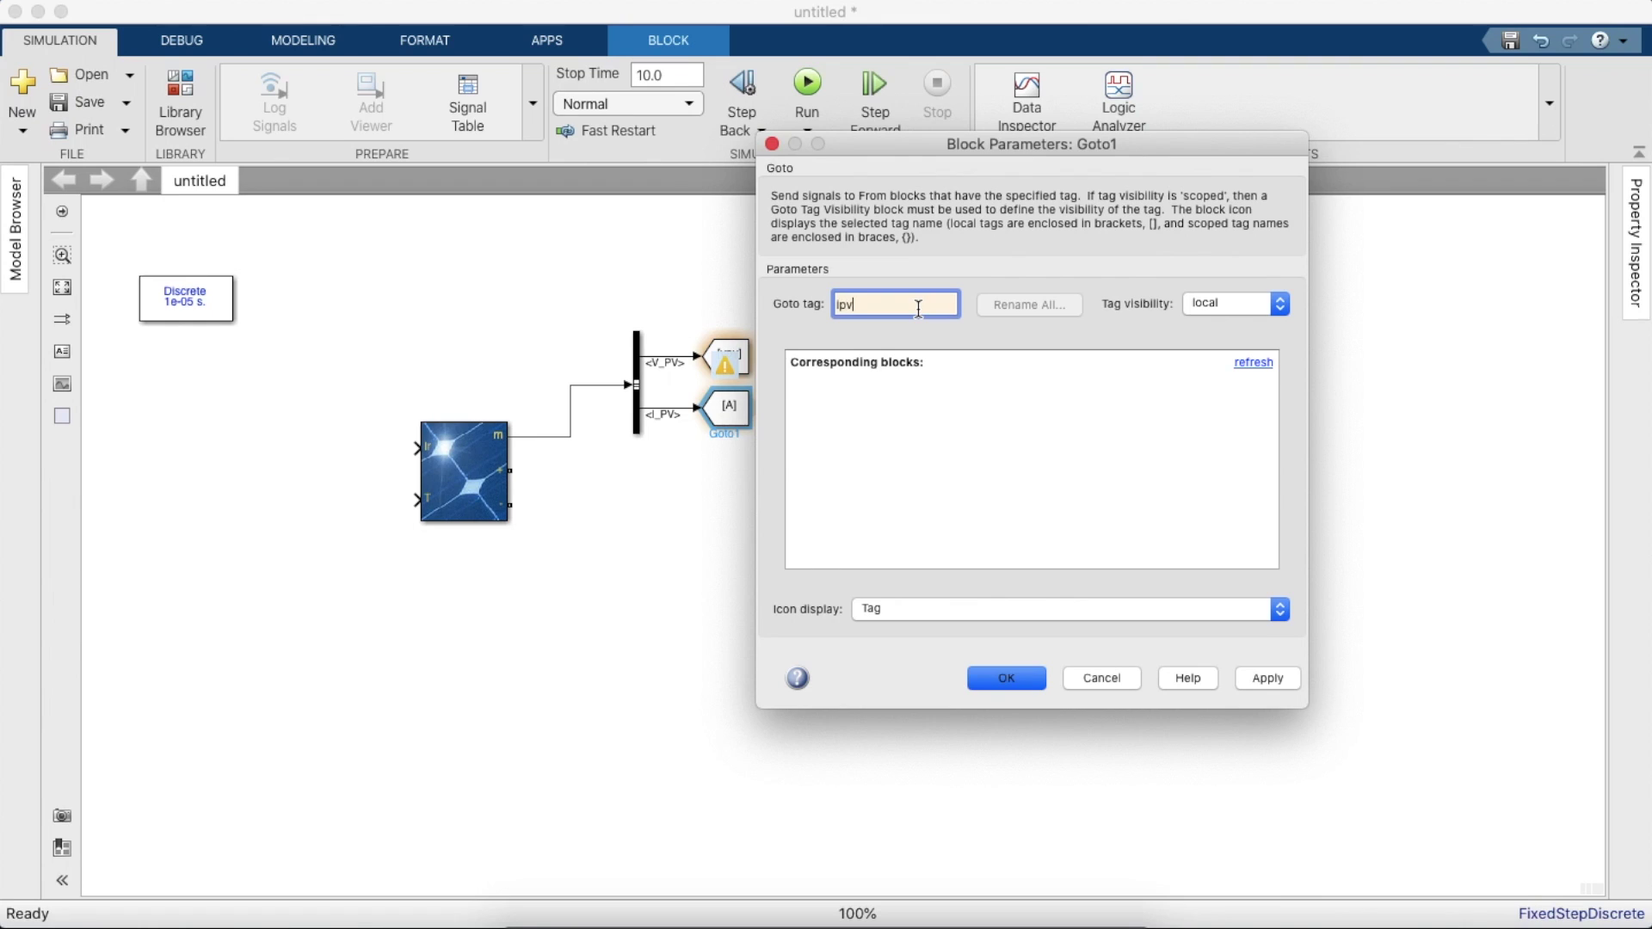
key(Return)
- Change the tag visibility of both the vpv and ipv Goto blocks to global
click(738, 353)
double_click(739, 352)
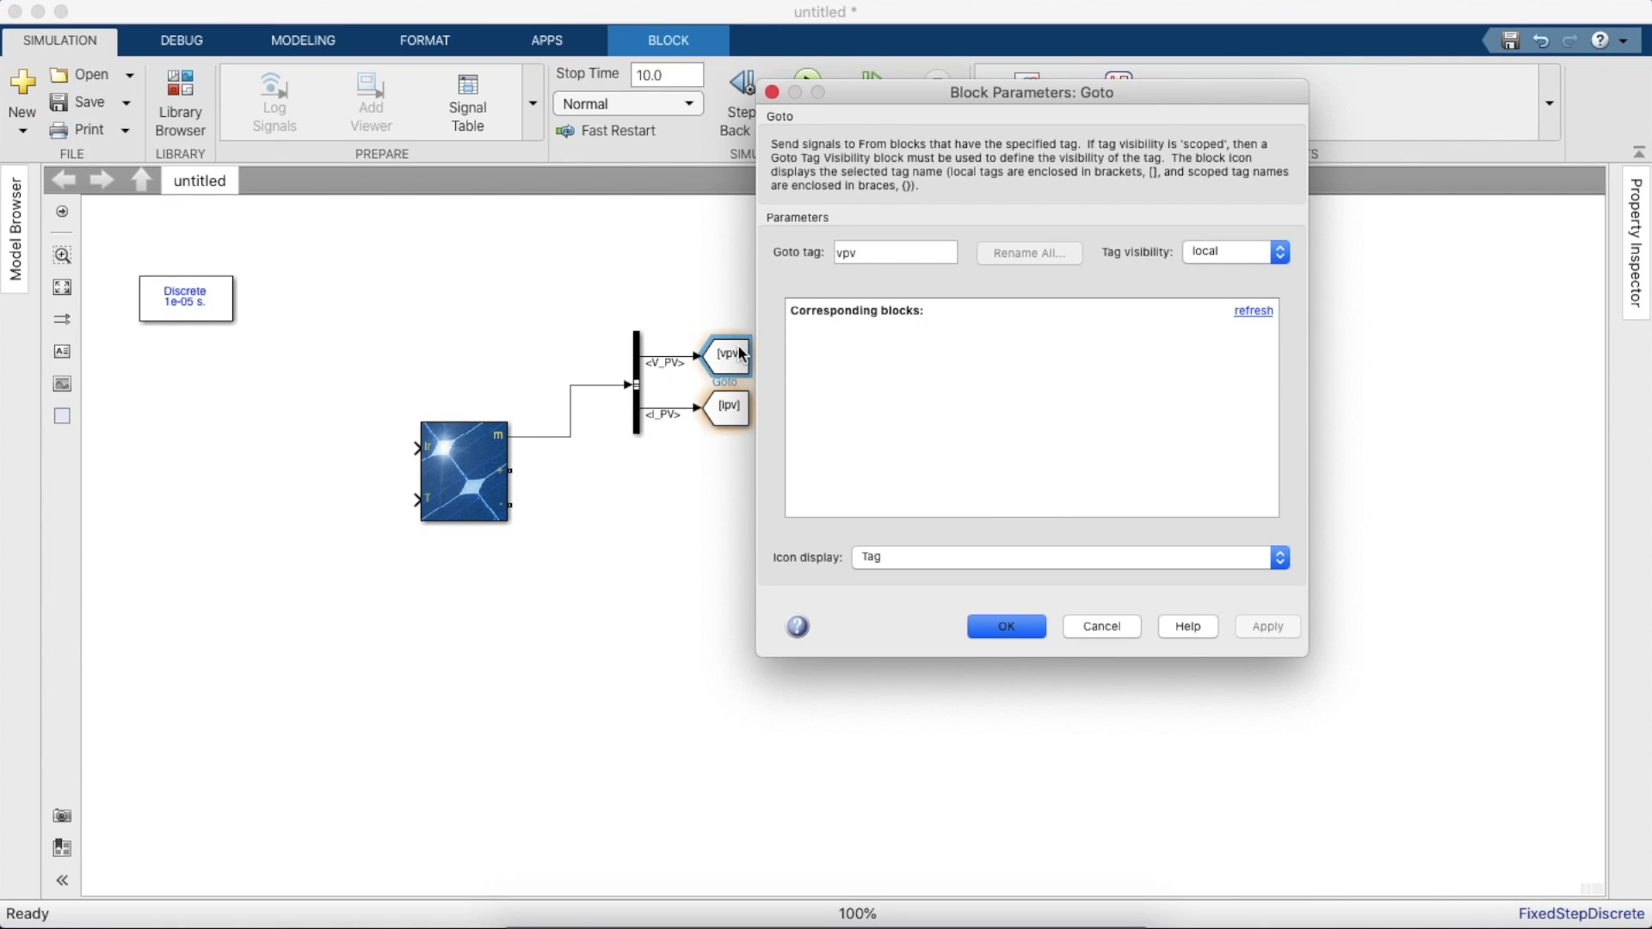
click(1215, 251)
click(1194, 286)
key(Return)
click(731, 422)
double_click(732, 421)
click(1221, 304)
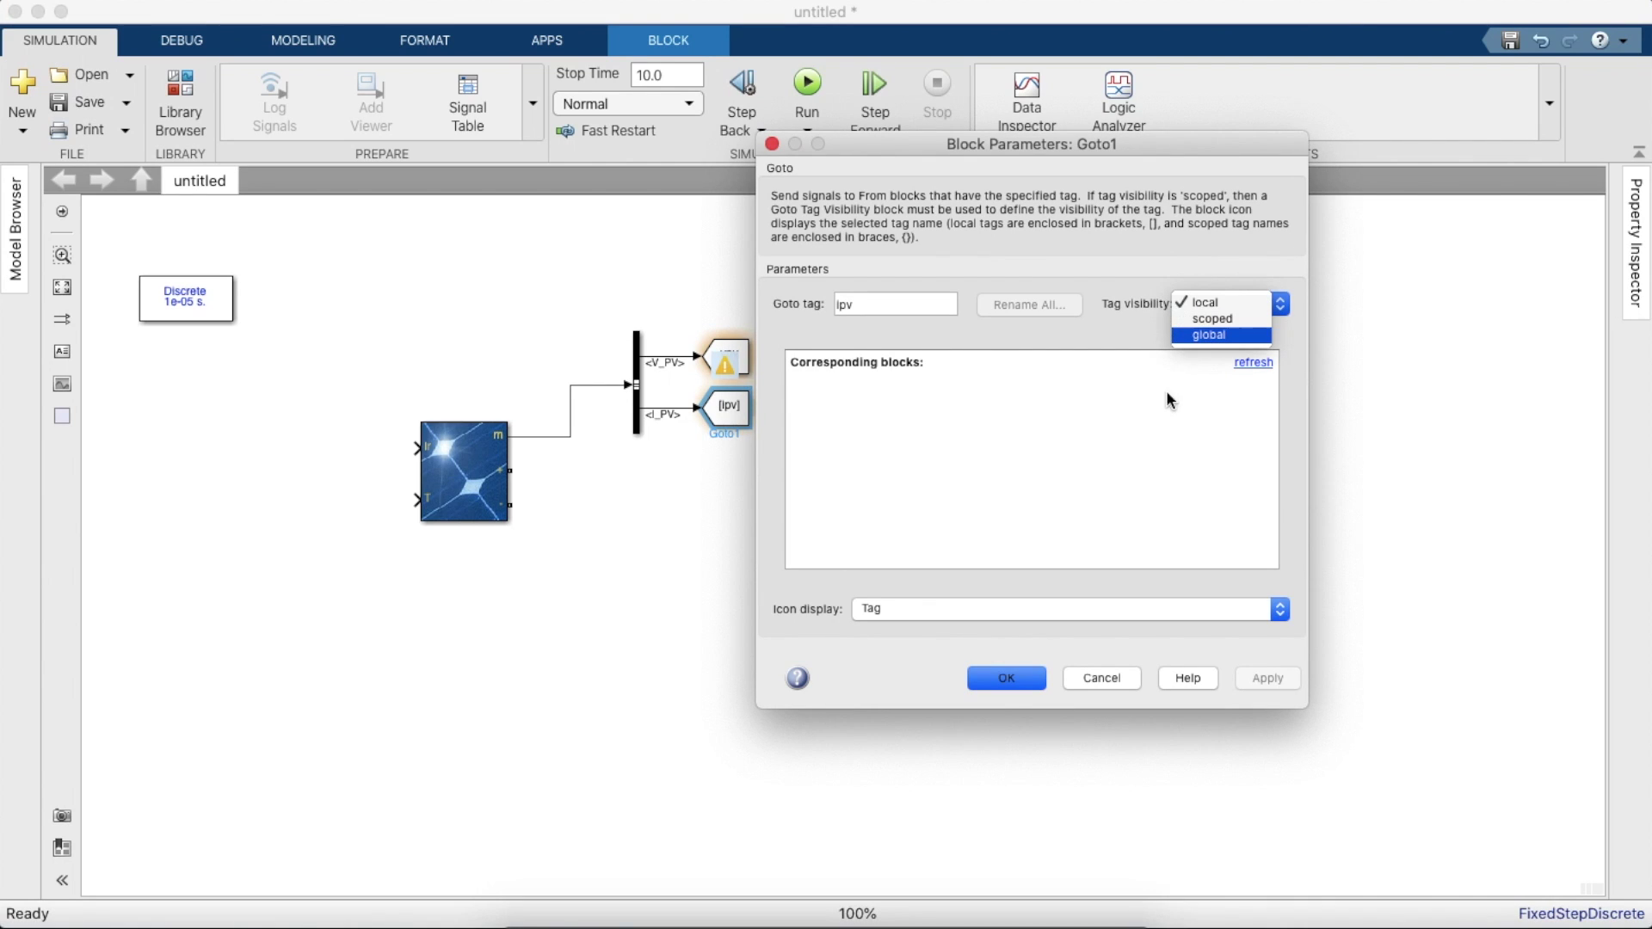
click(1209, 335)
key(Return)
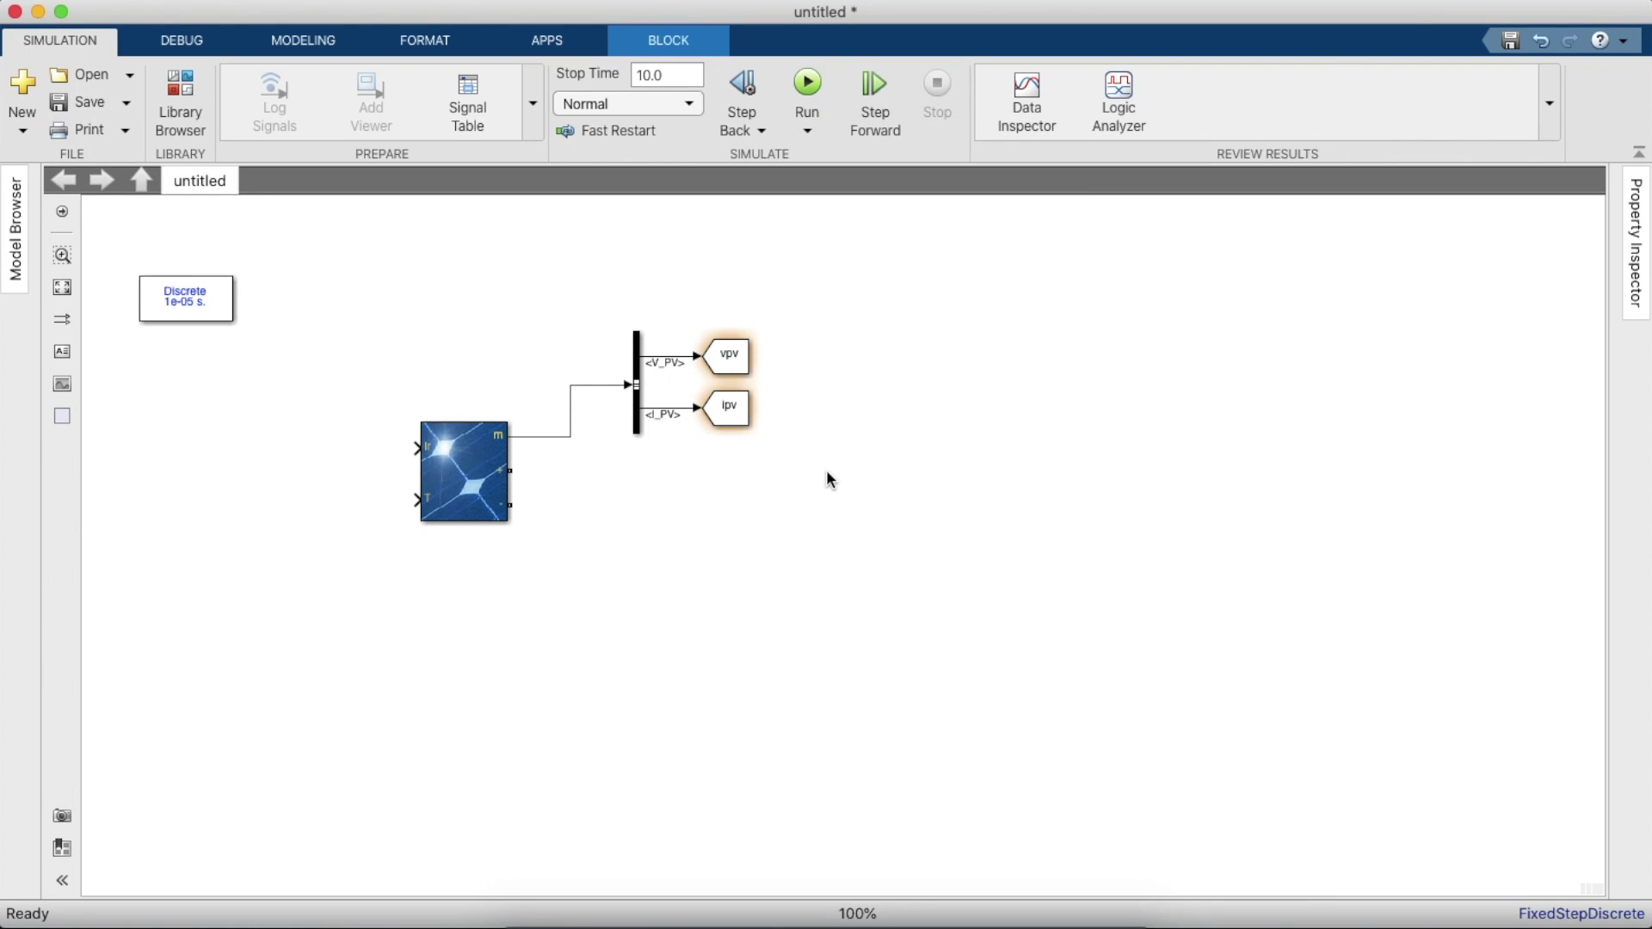
- Search the block library for "Constant" and place a Constant block connected to the PV array's upper input
click(180, 101)
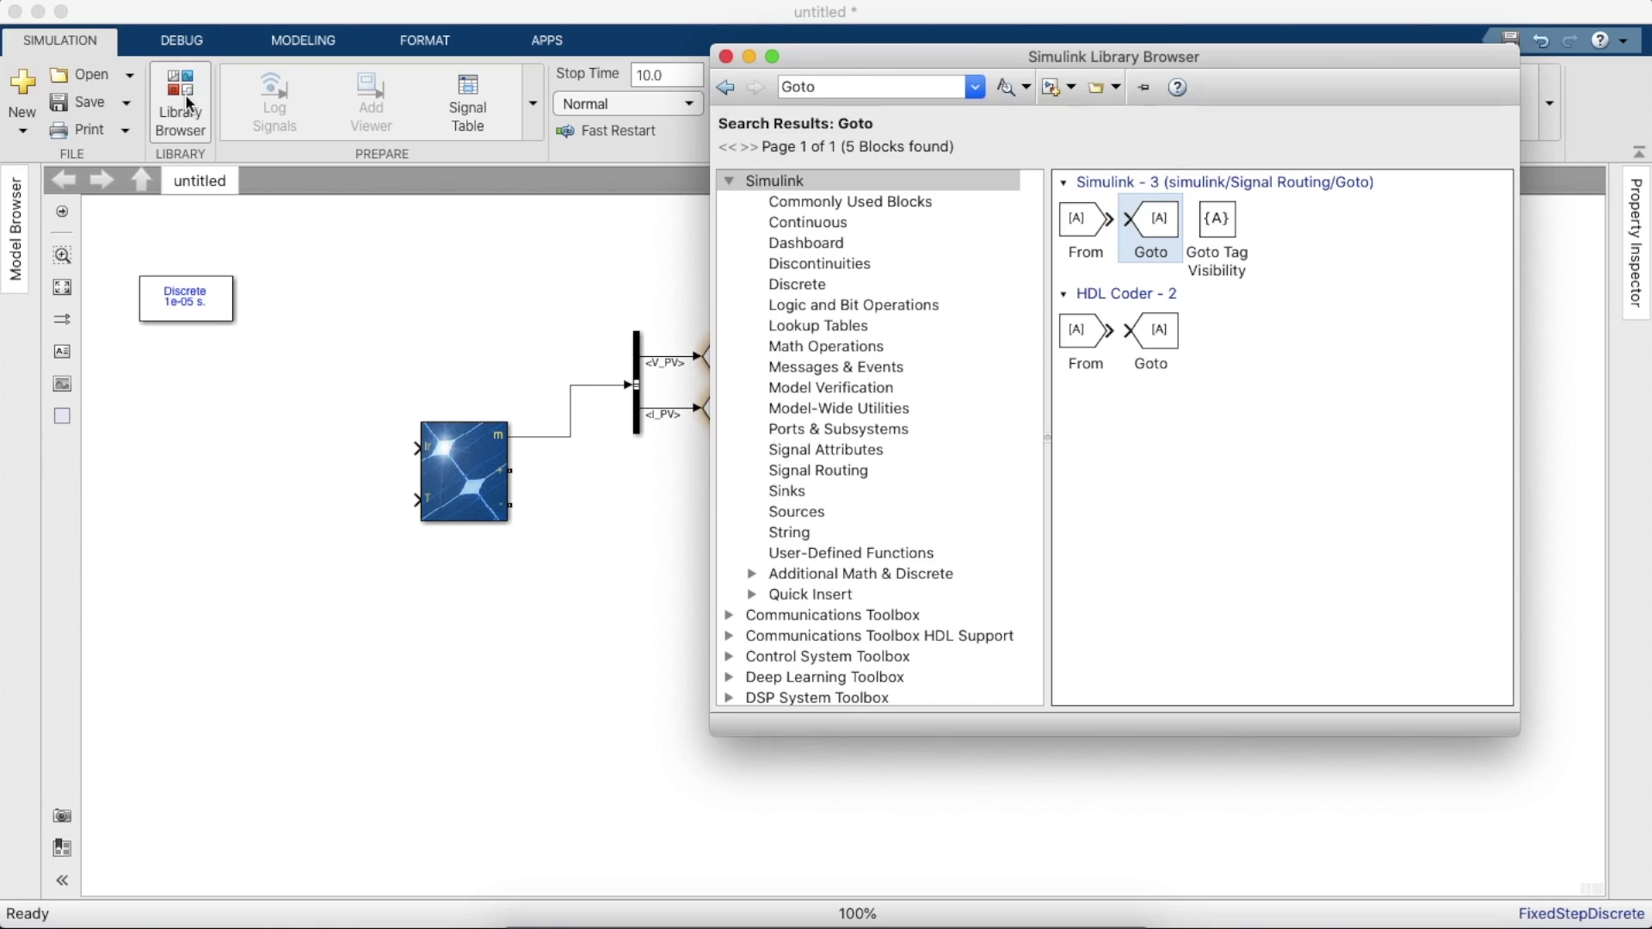
double_click(930, 84)
text(Con)
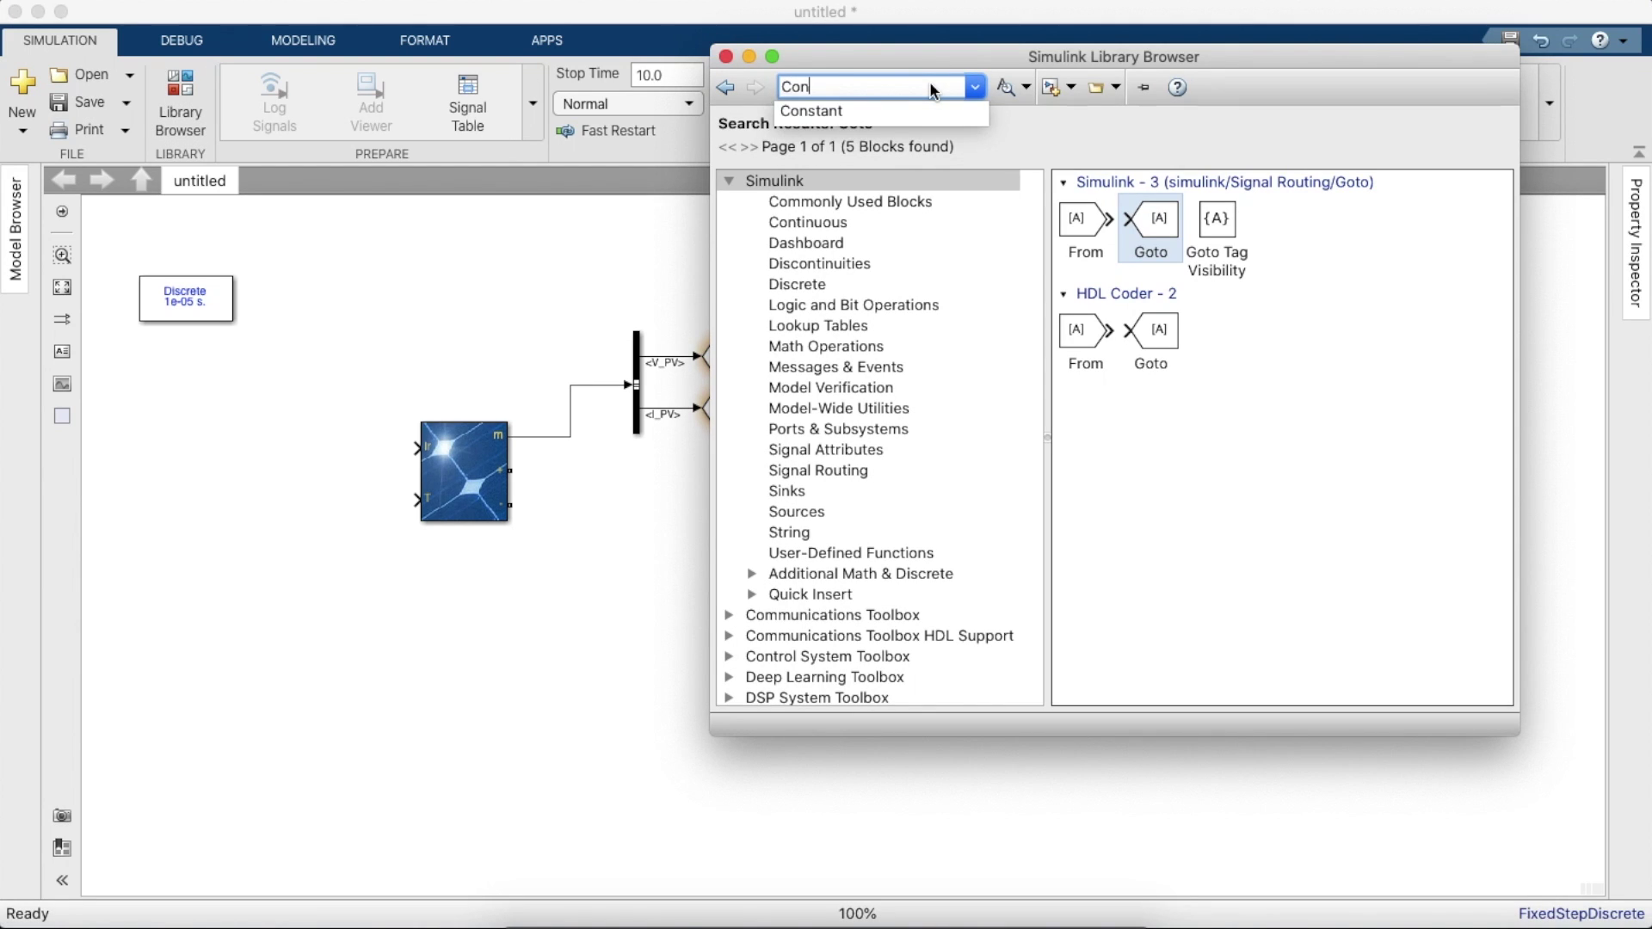
key(Down)
key(Return)
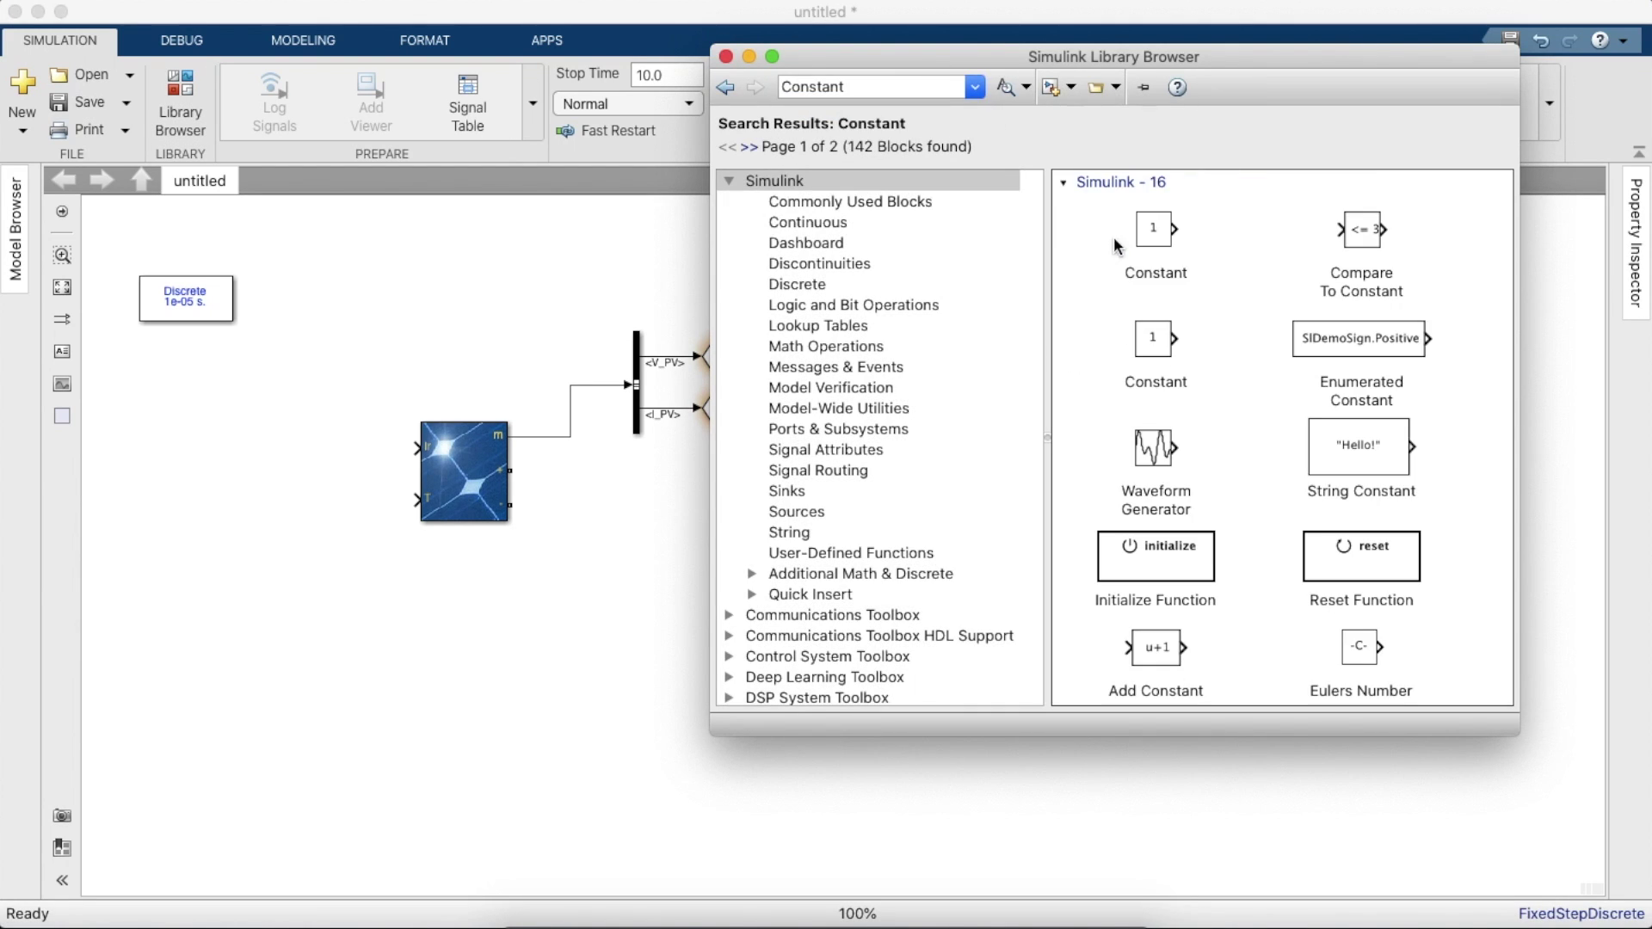
drag(1139, 241, 409, 445)
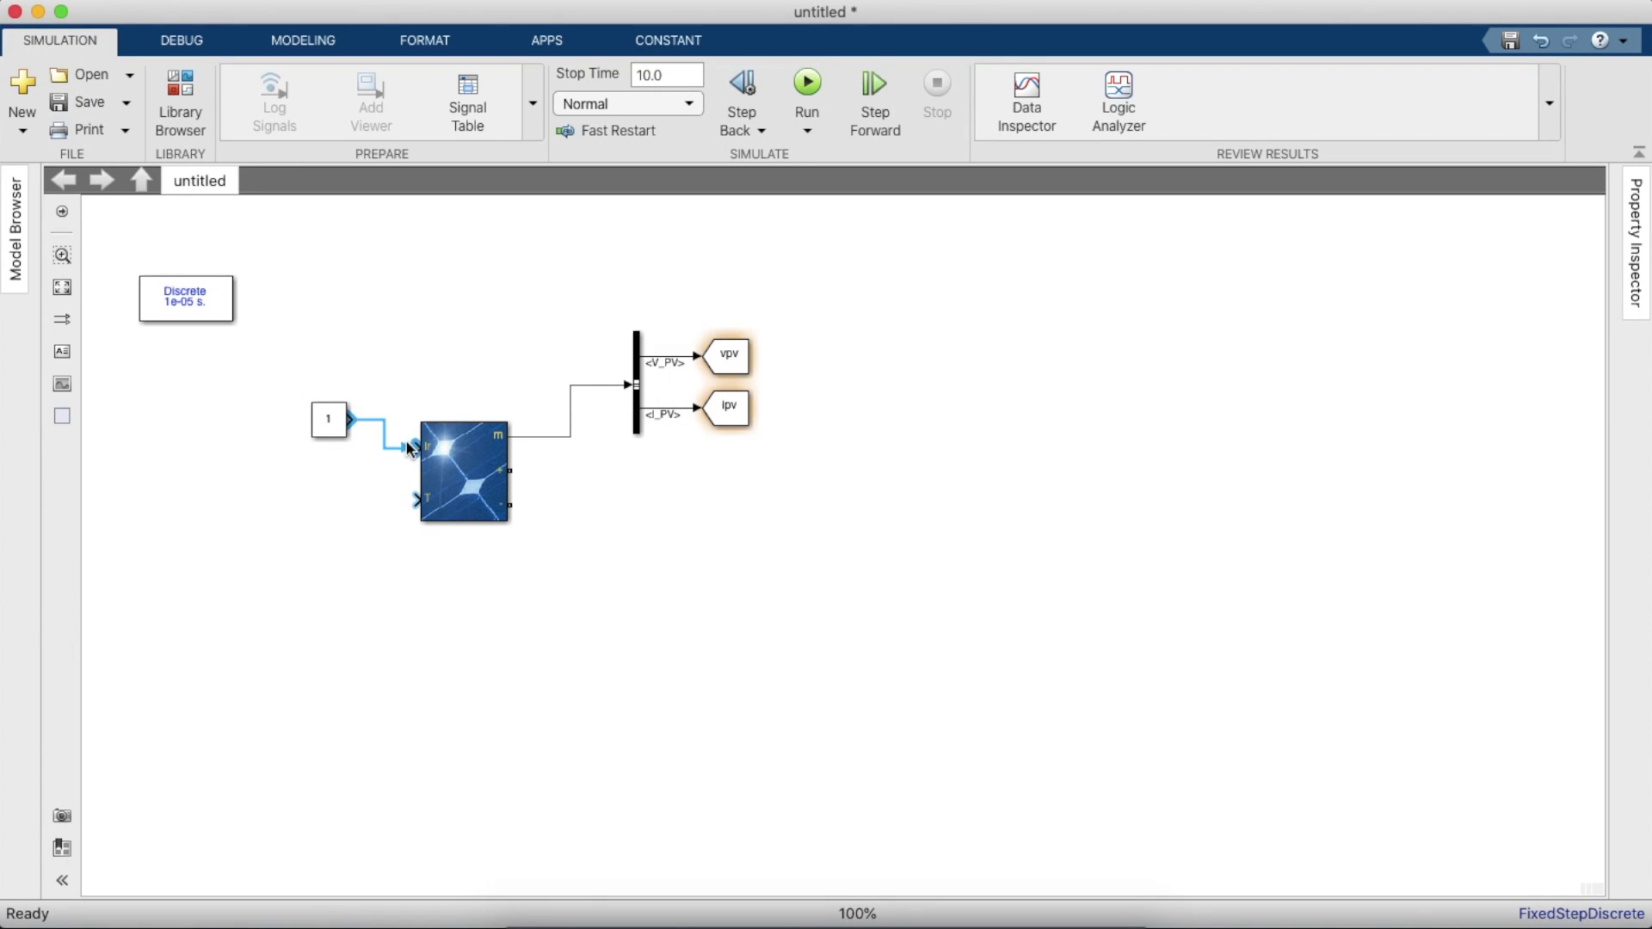
- Accept the Constant block's parameters and rename the block as Irradiation
double_click(326, 425)
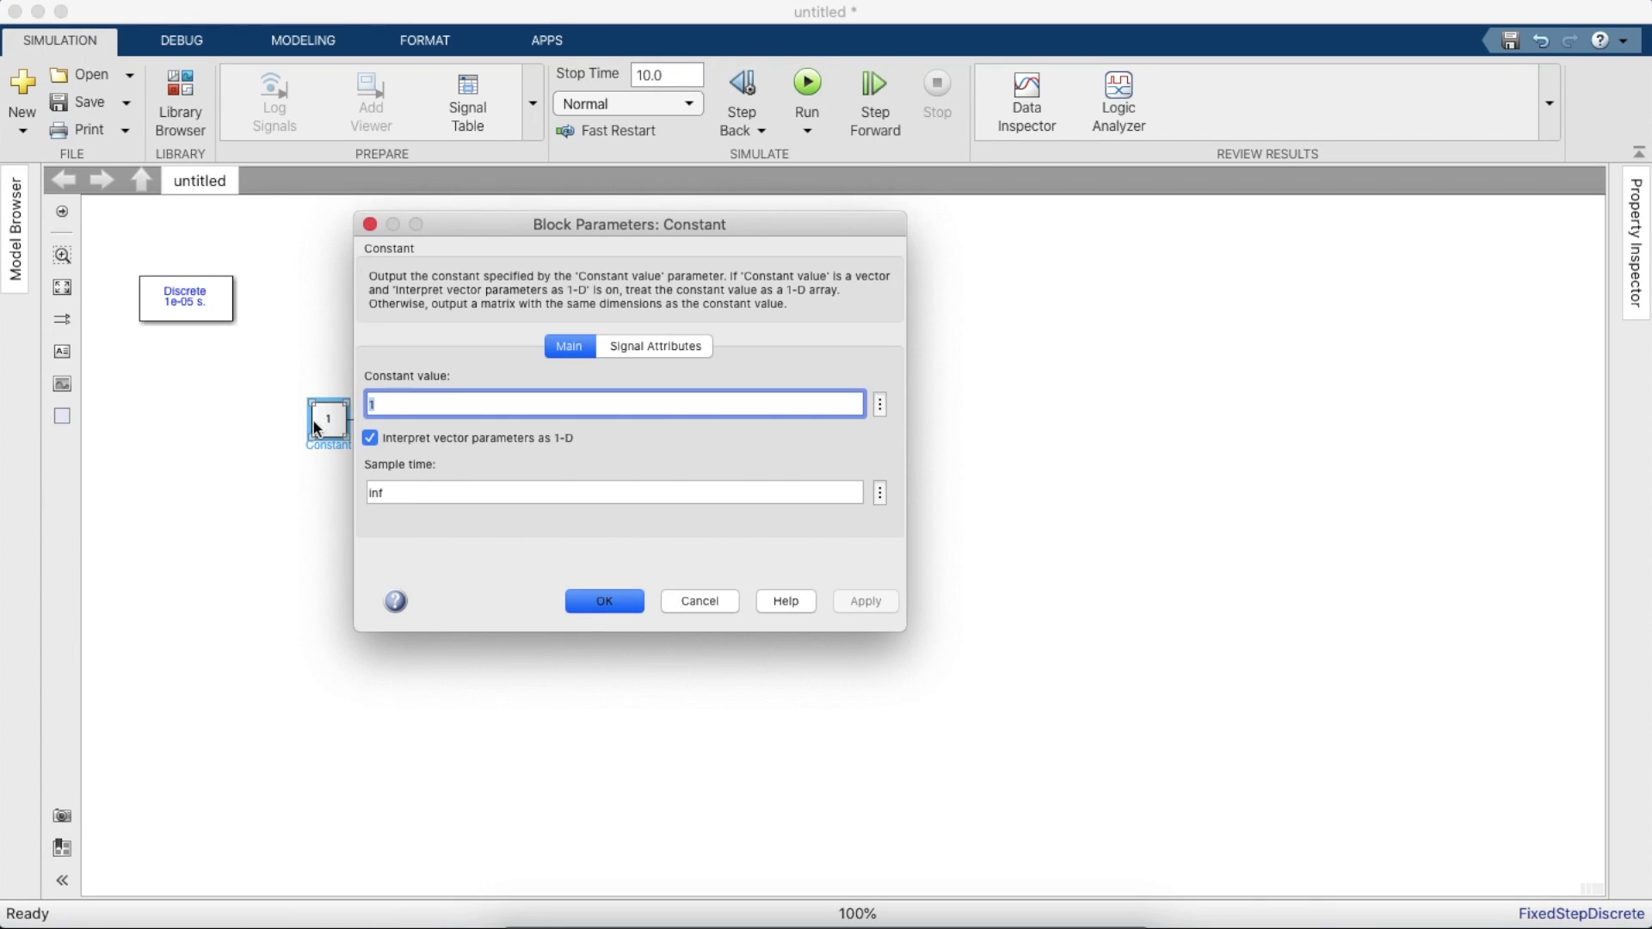
click(593, 598)
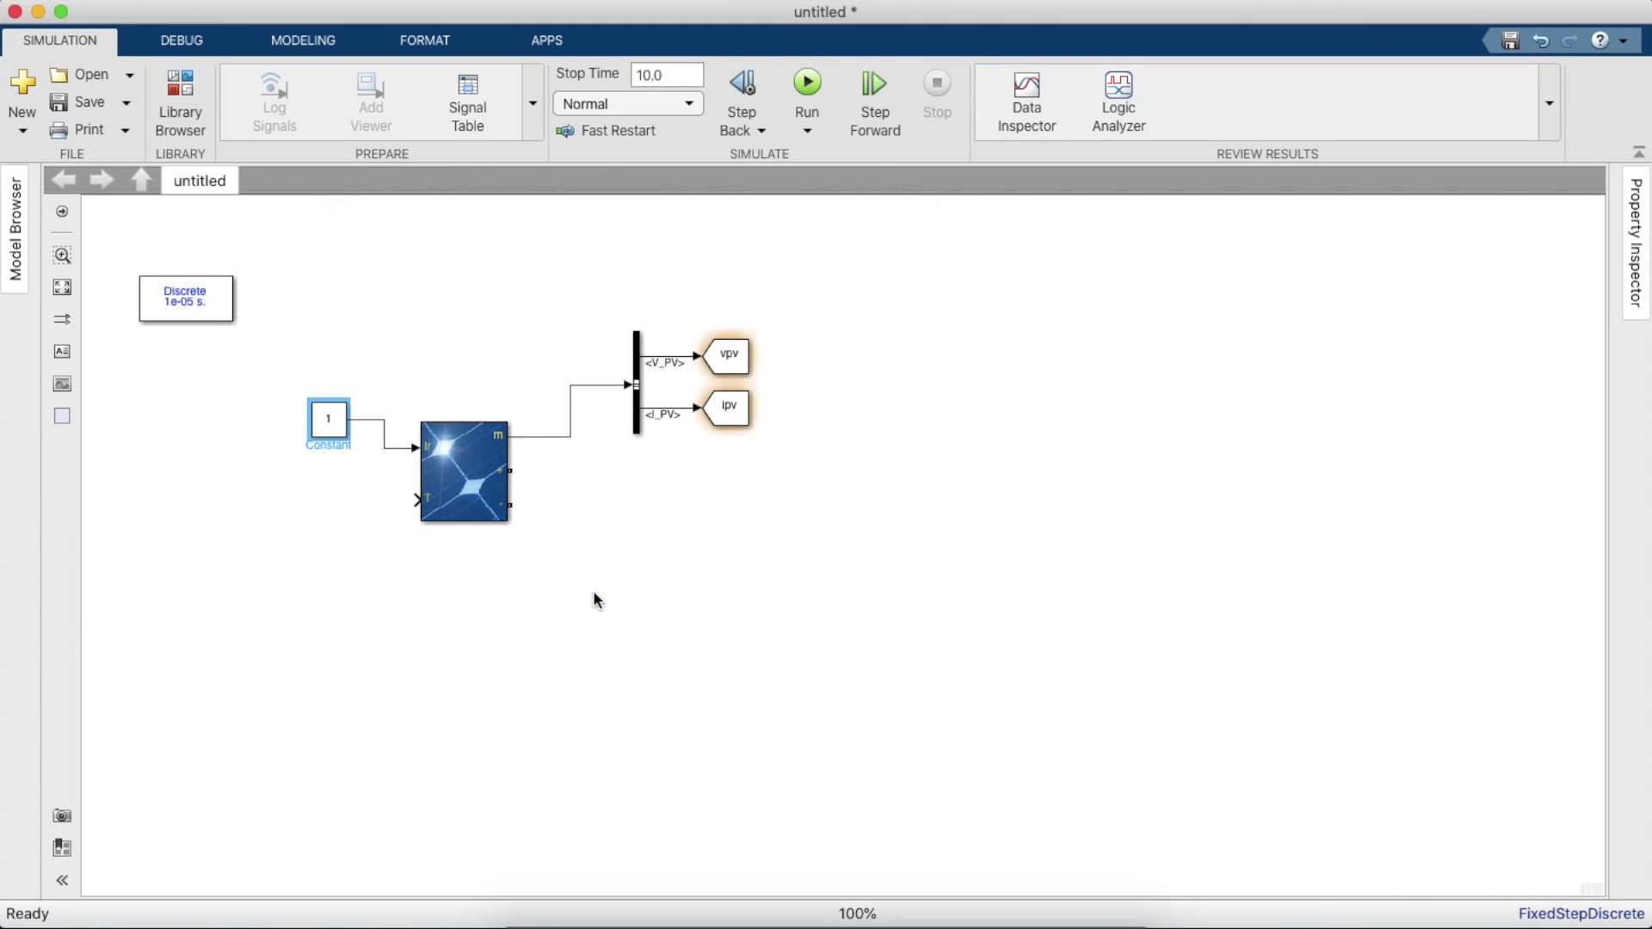
double_click(323, 445)
key(BackSpace)
text(Ir)
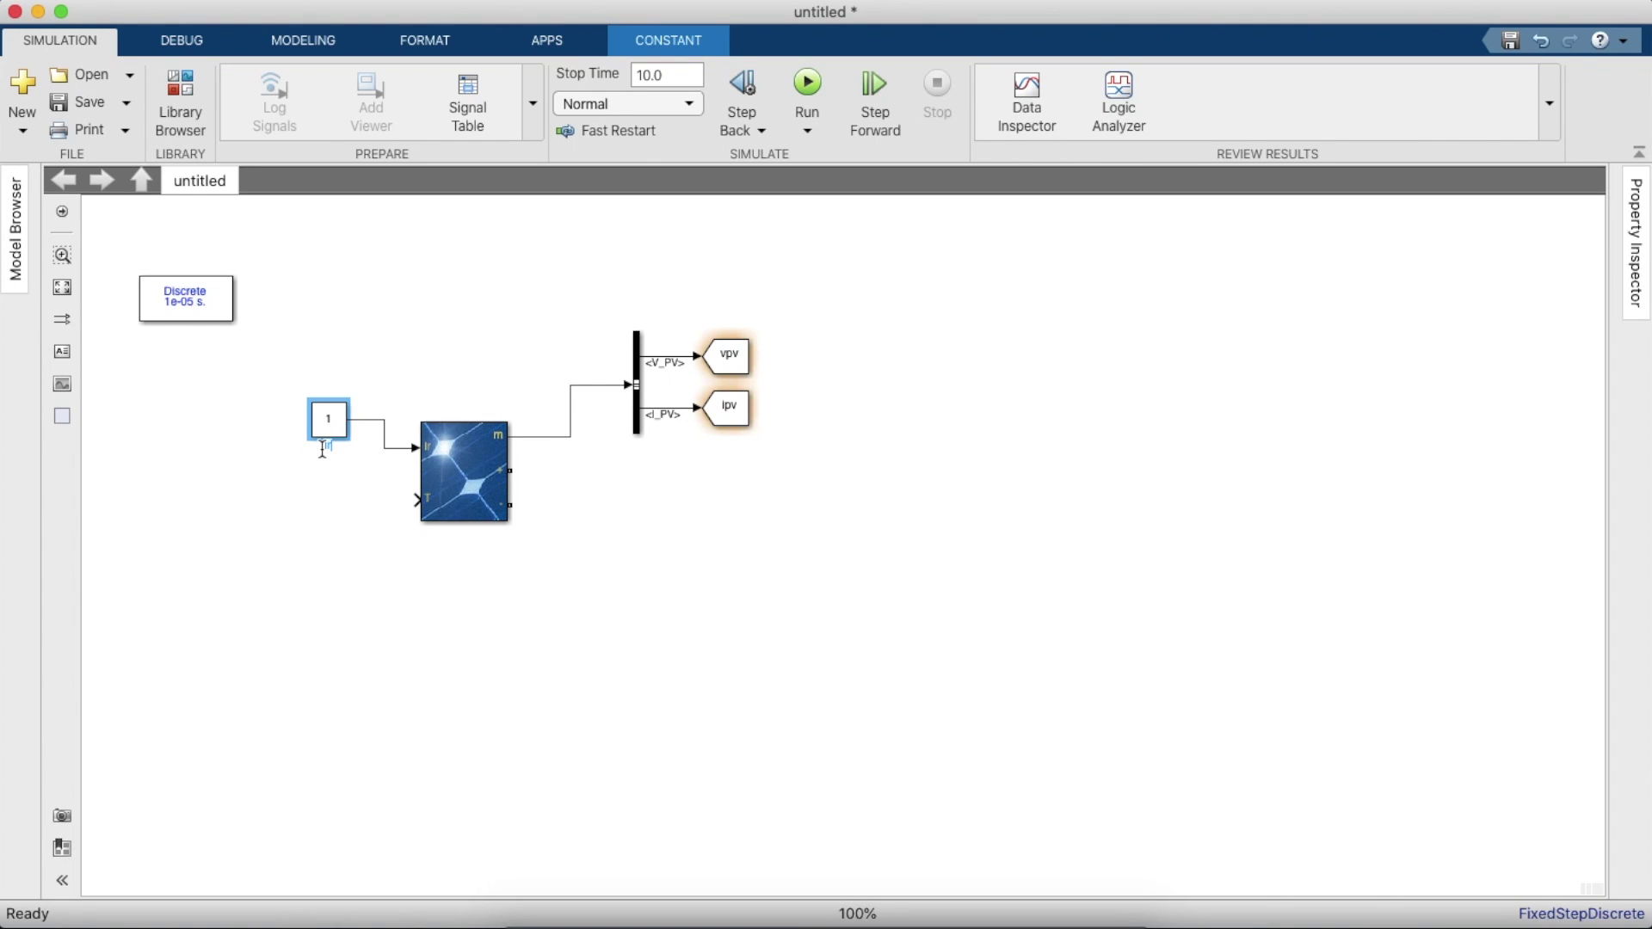
text(radiation)
- Place a second Constant block below the Irradiation block and name it Temperature
click(180, 111)
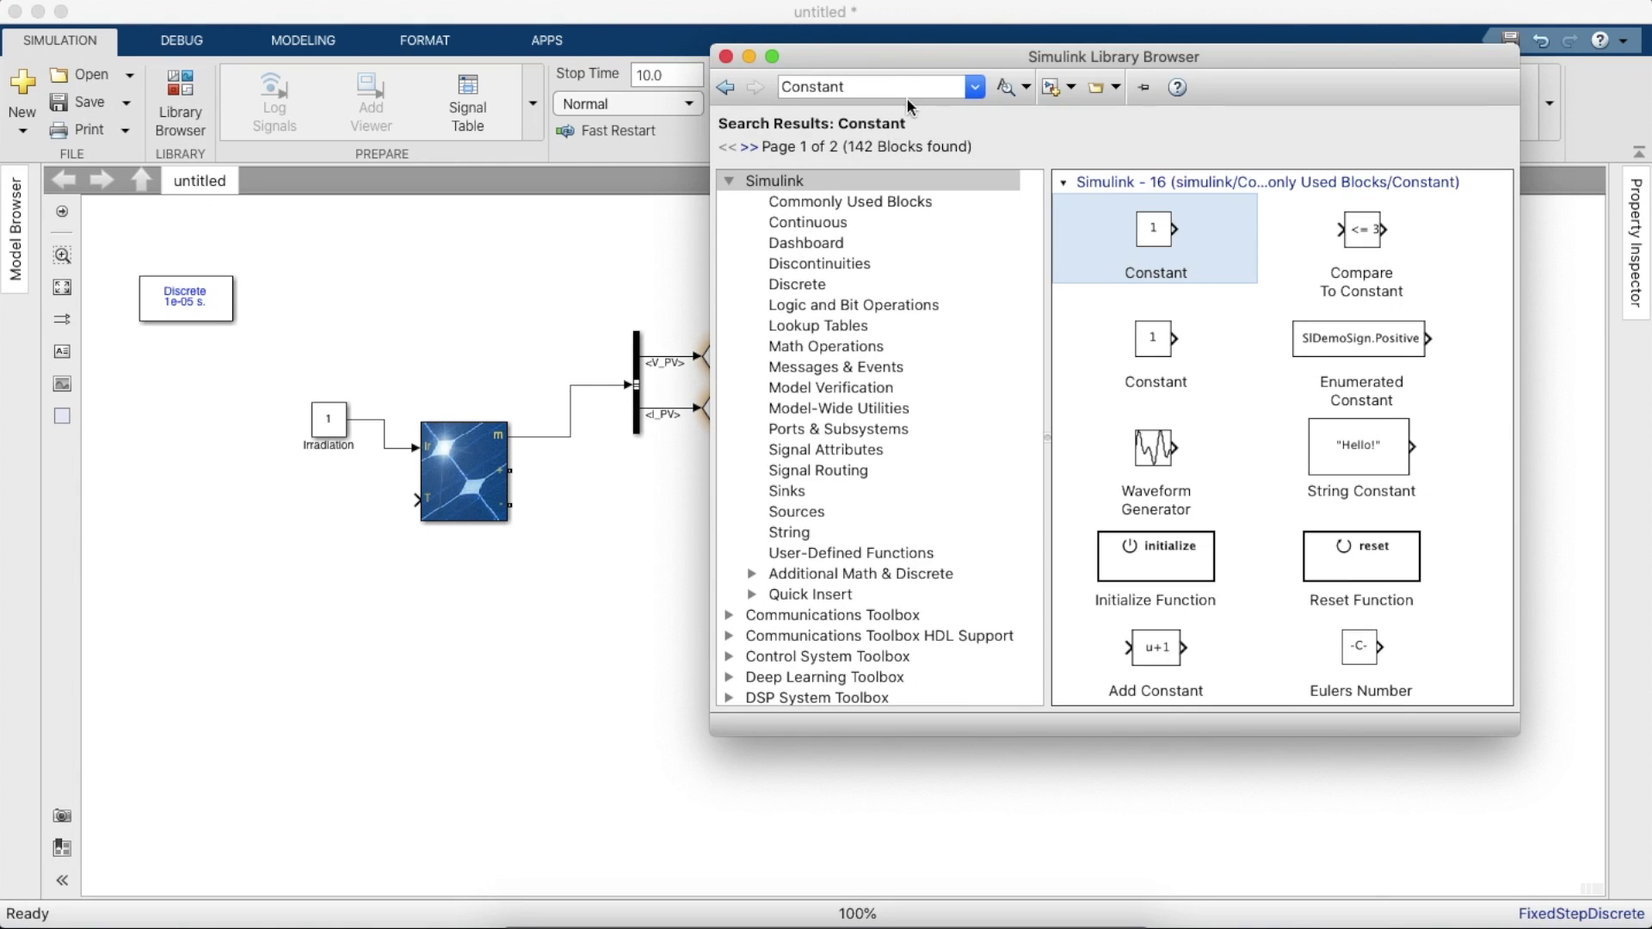
drag(1144, 234, 307, 533)
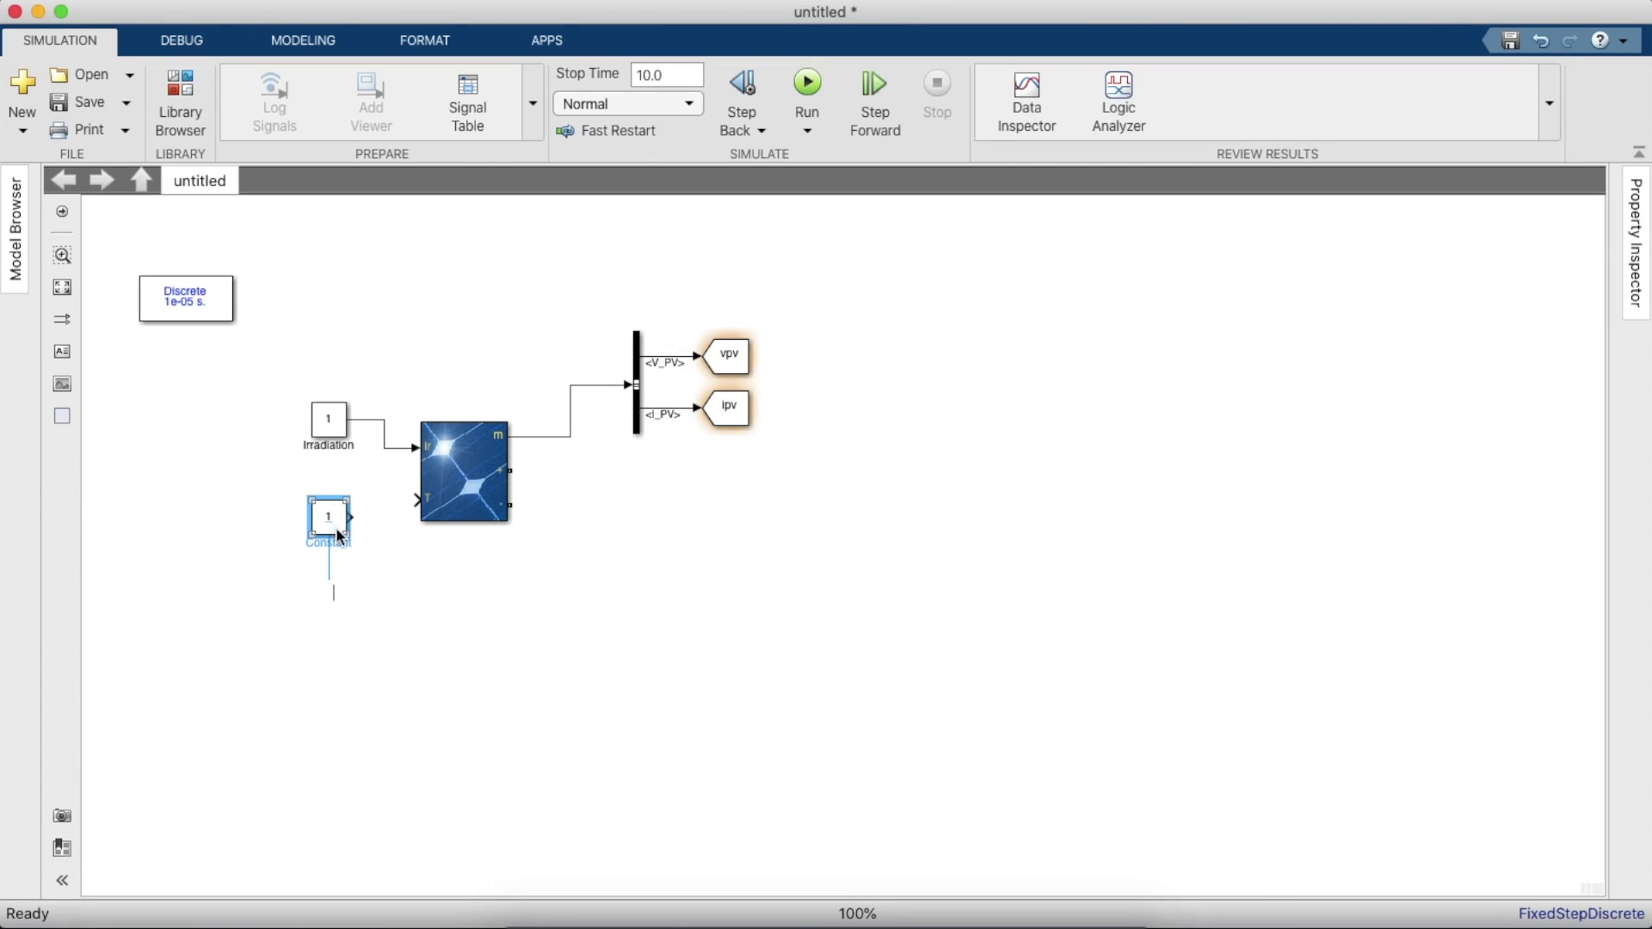
double_click(339, 535)
text(Tem)
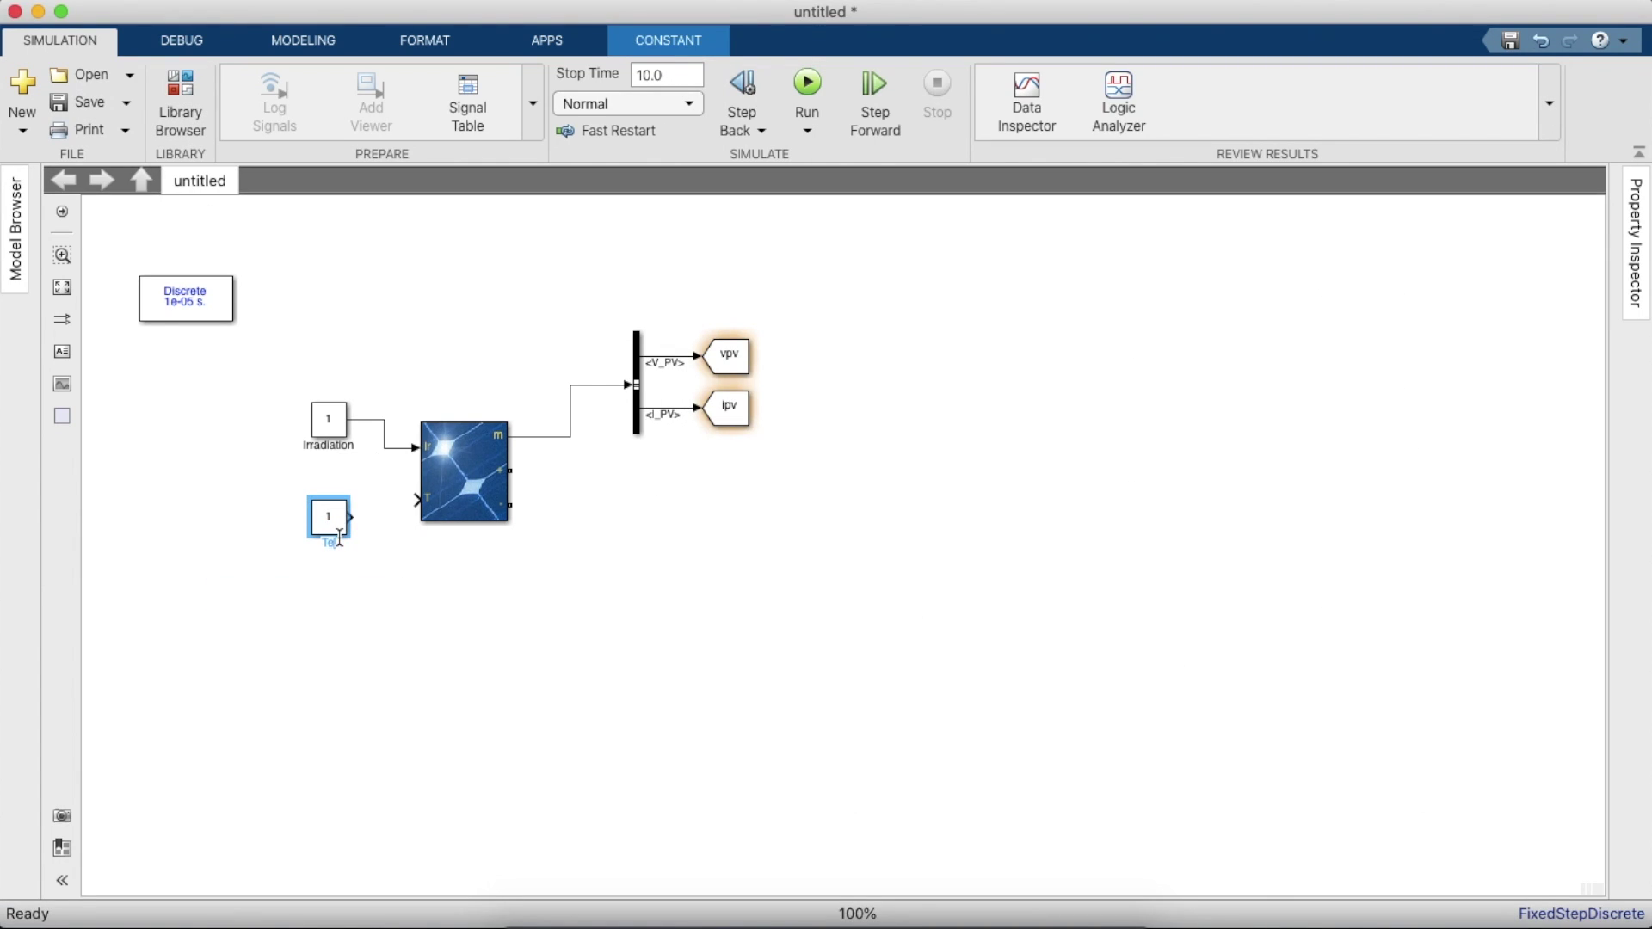
text(perature)
click(516, 605)
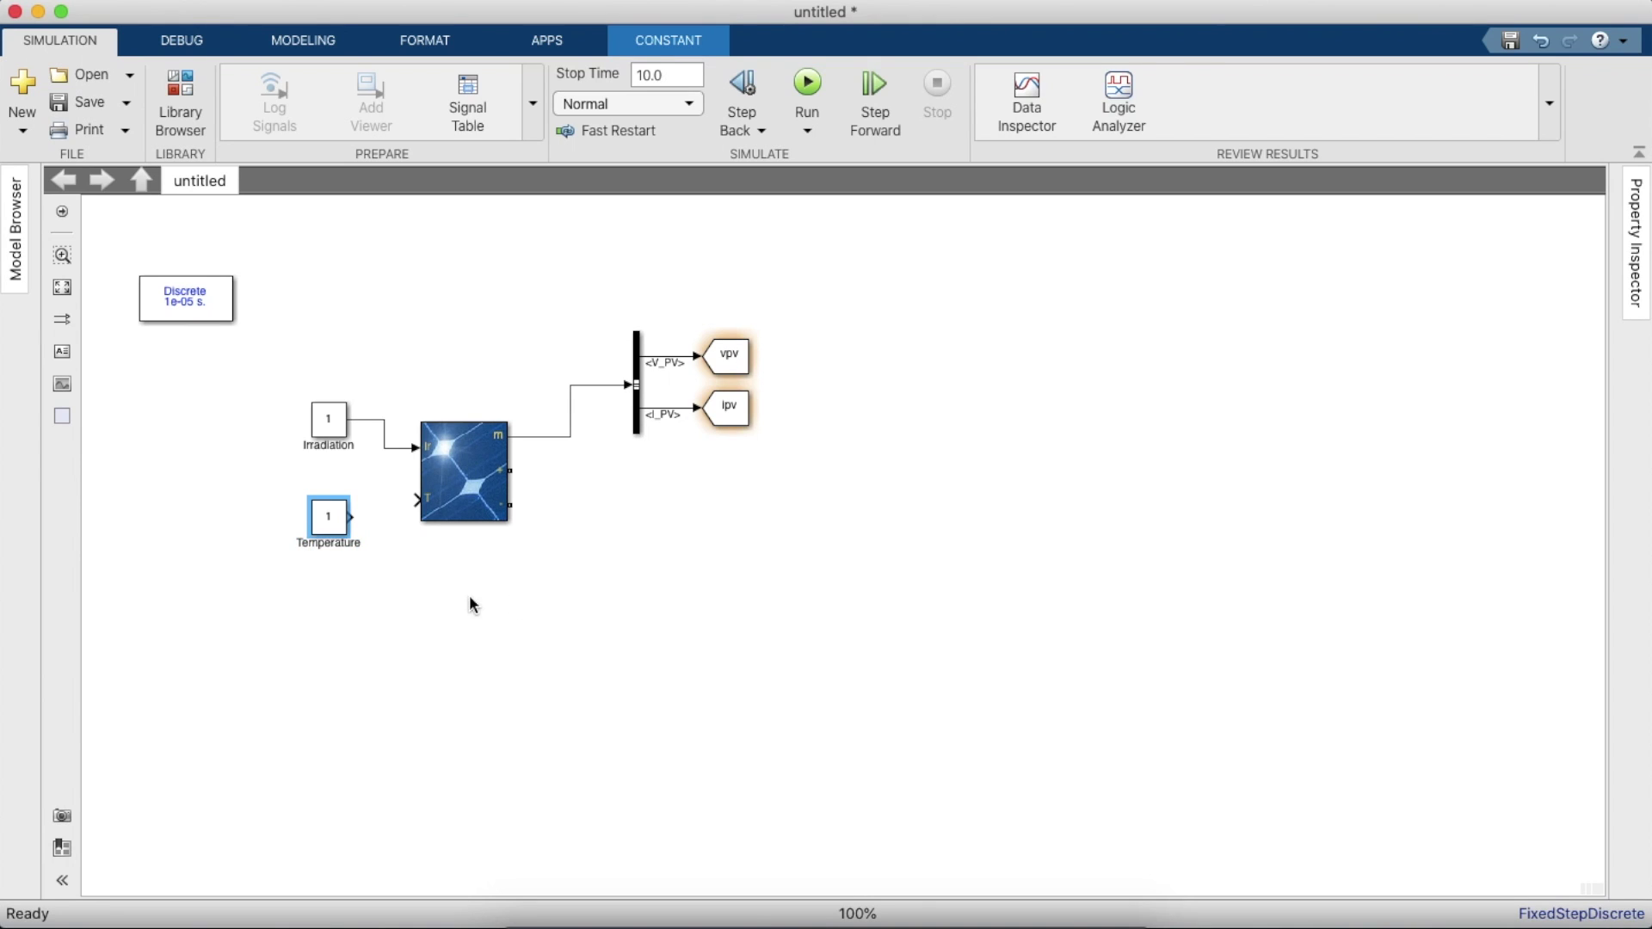
- Connect the Temperature block to the PV array's lower input and set its constant value to 25
drag(351, 517, 415, 503)
double_click(328, 516)
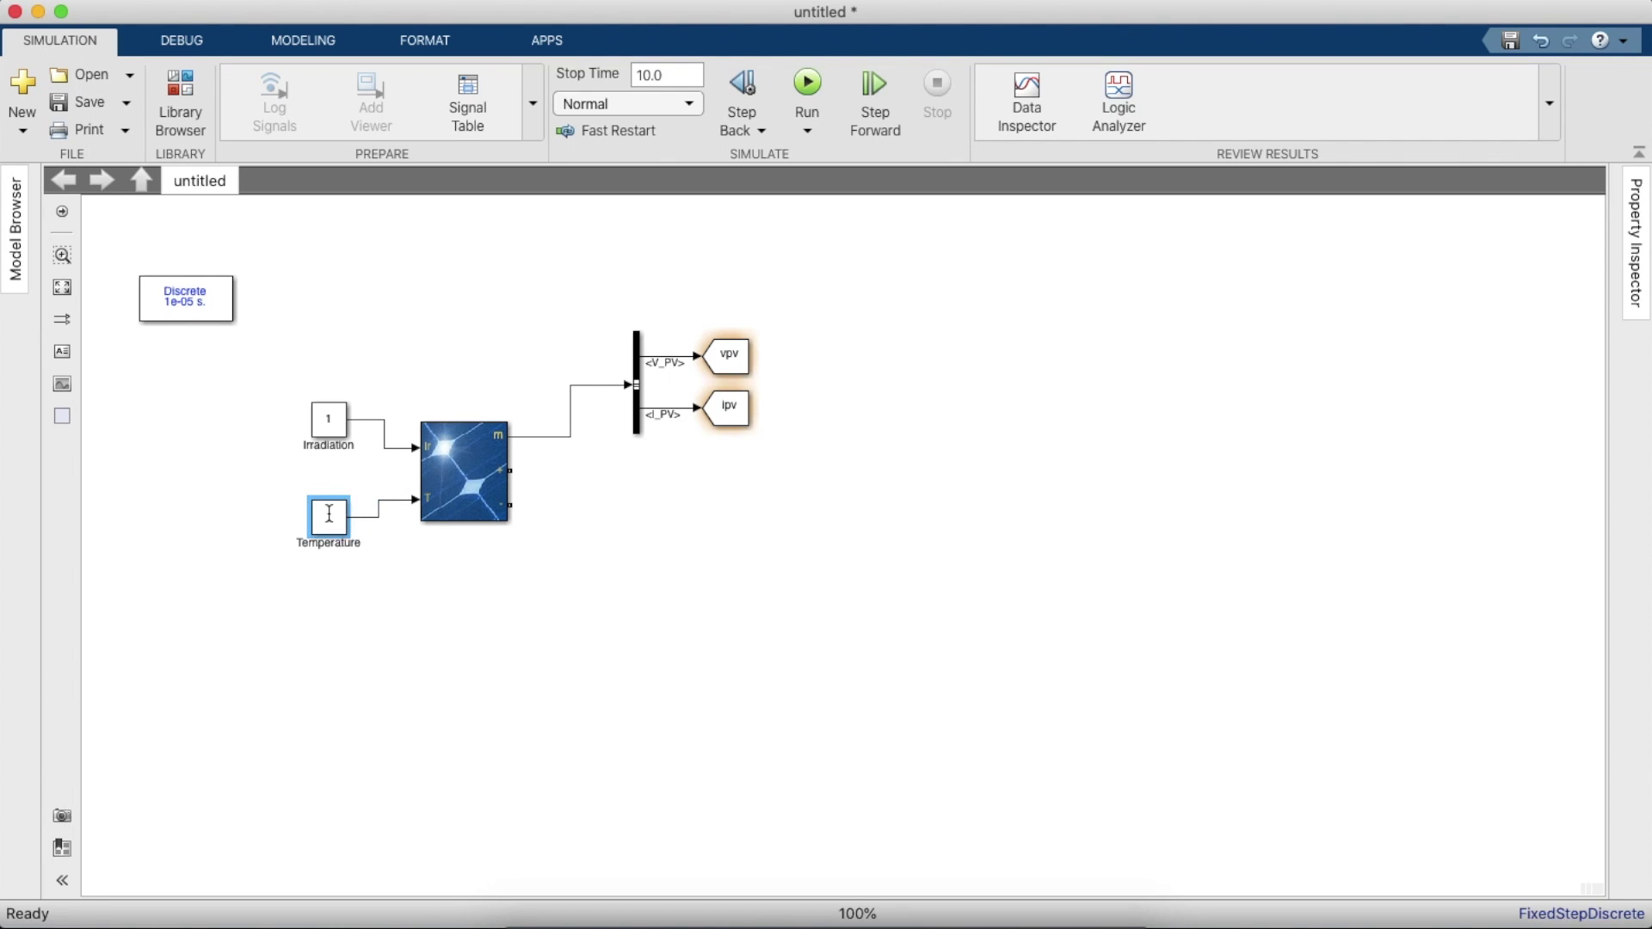
text(25)
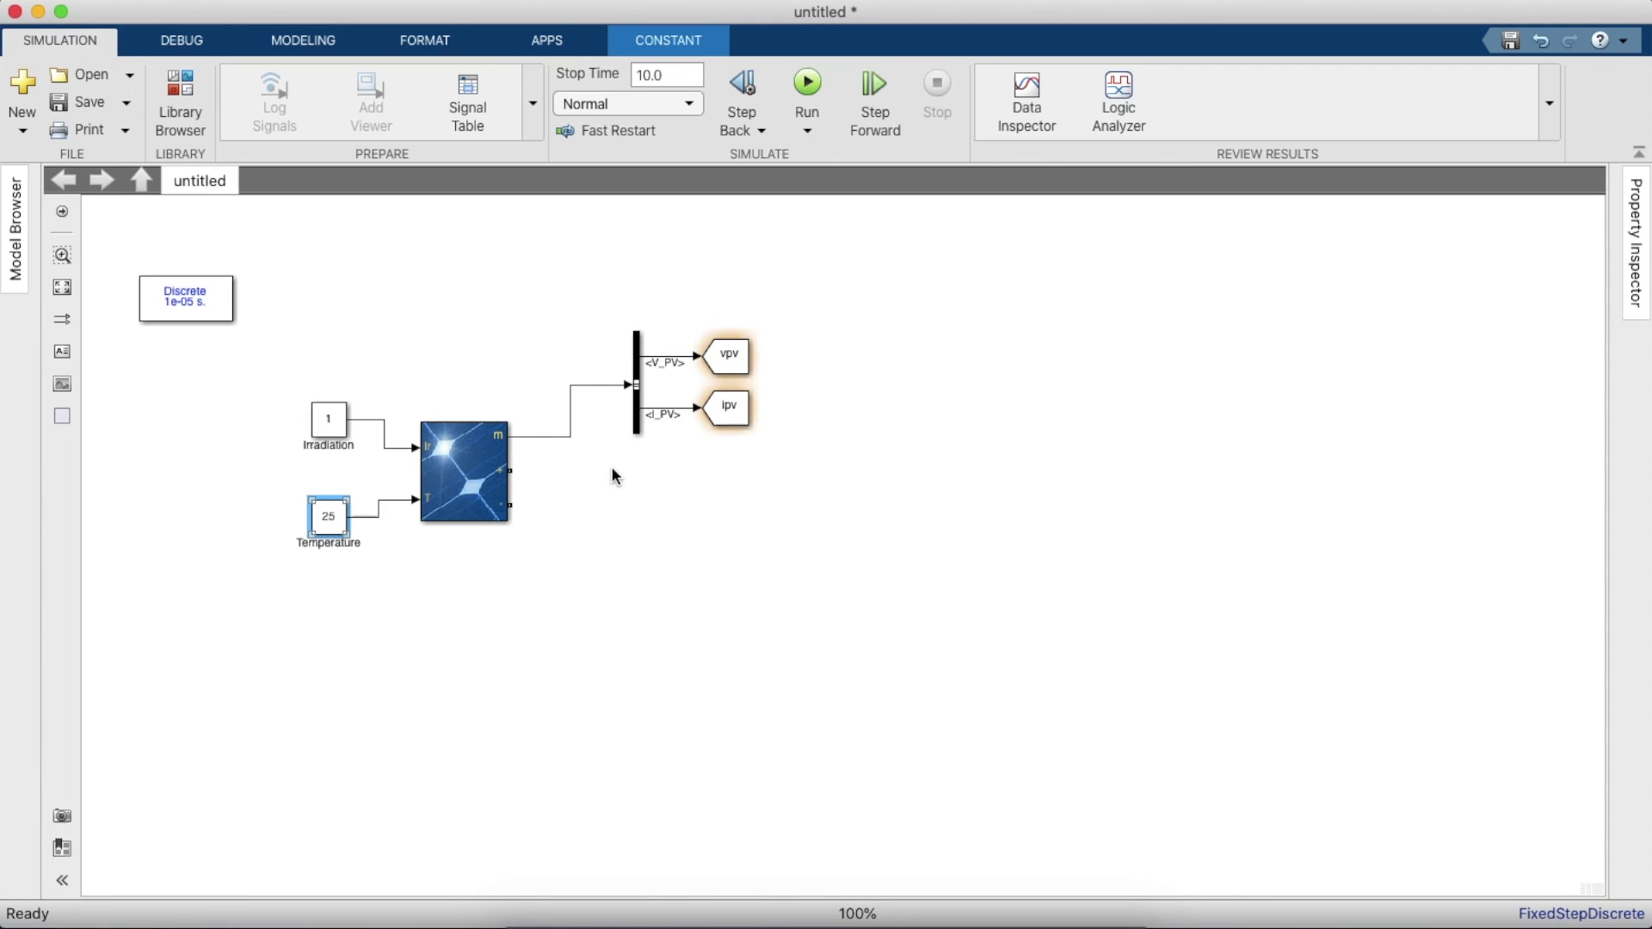
- Copy the vpv Goto block above the PV array and branch the Irradiation signal into it
click(327, 420)
click(721, 361)
drag(721, 362, 387, 419)
click(437, 360)
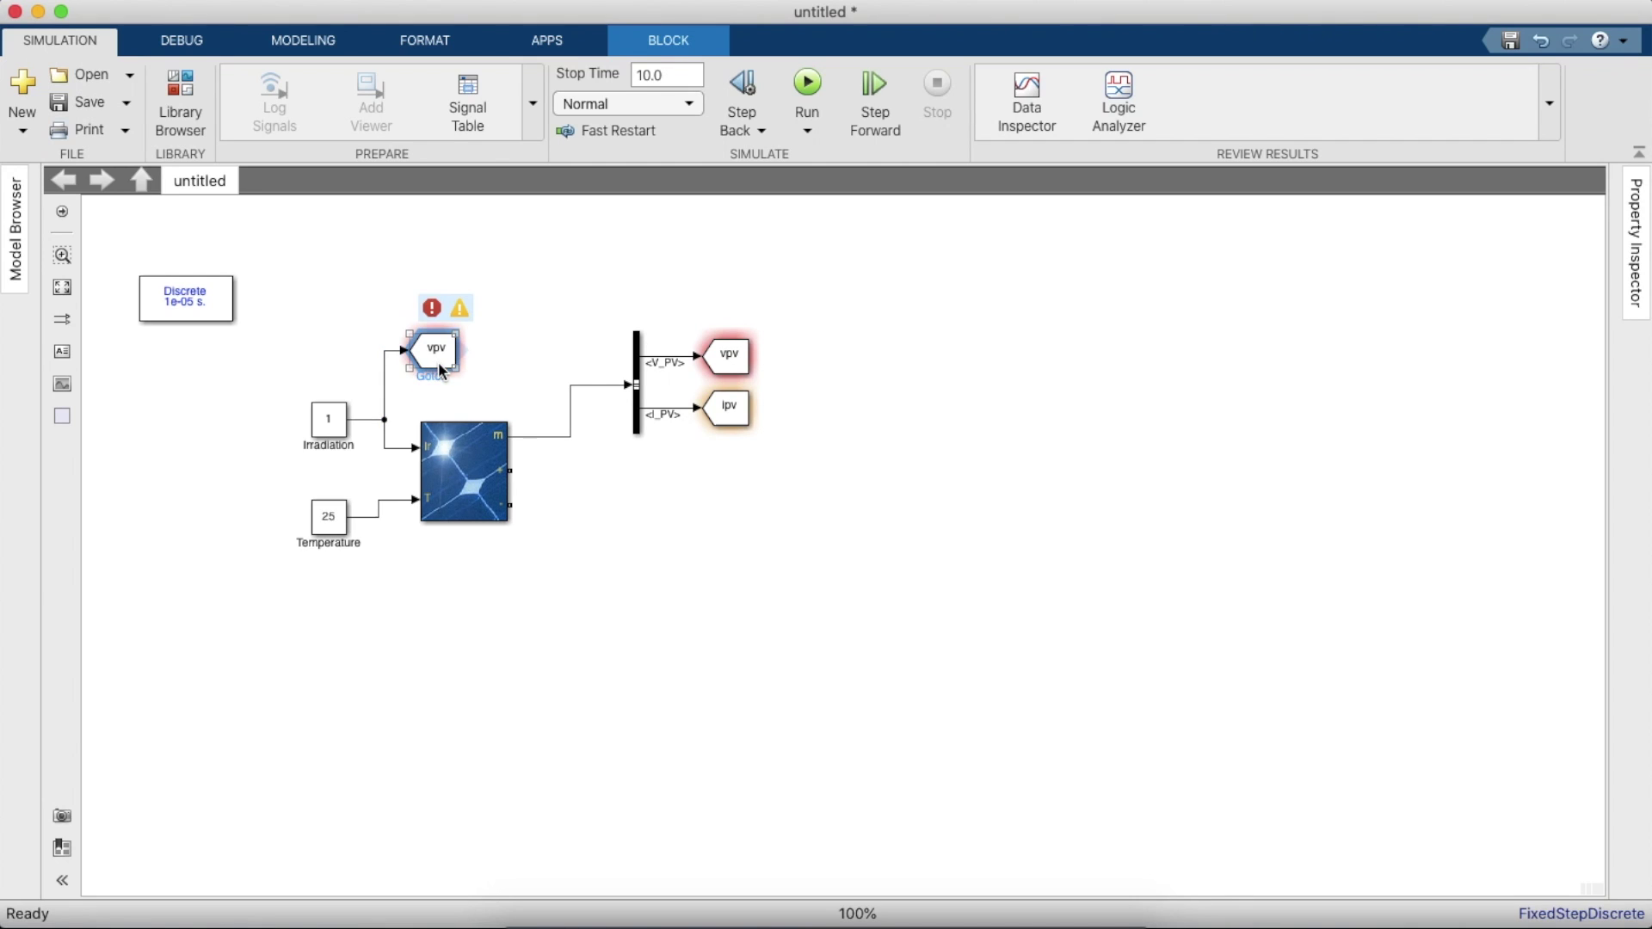
- Set the tag of the Goto block on the Irradiation signal to irradaiance
double_click(445, 351)
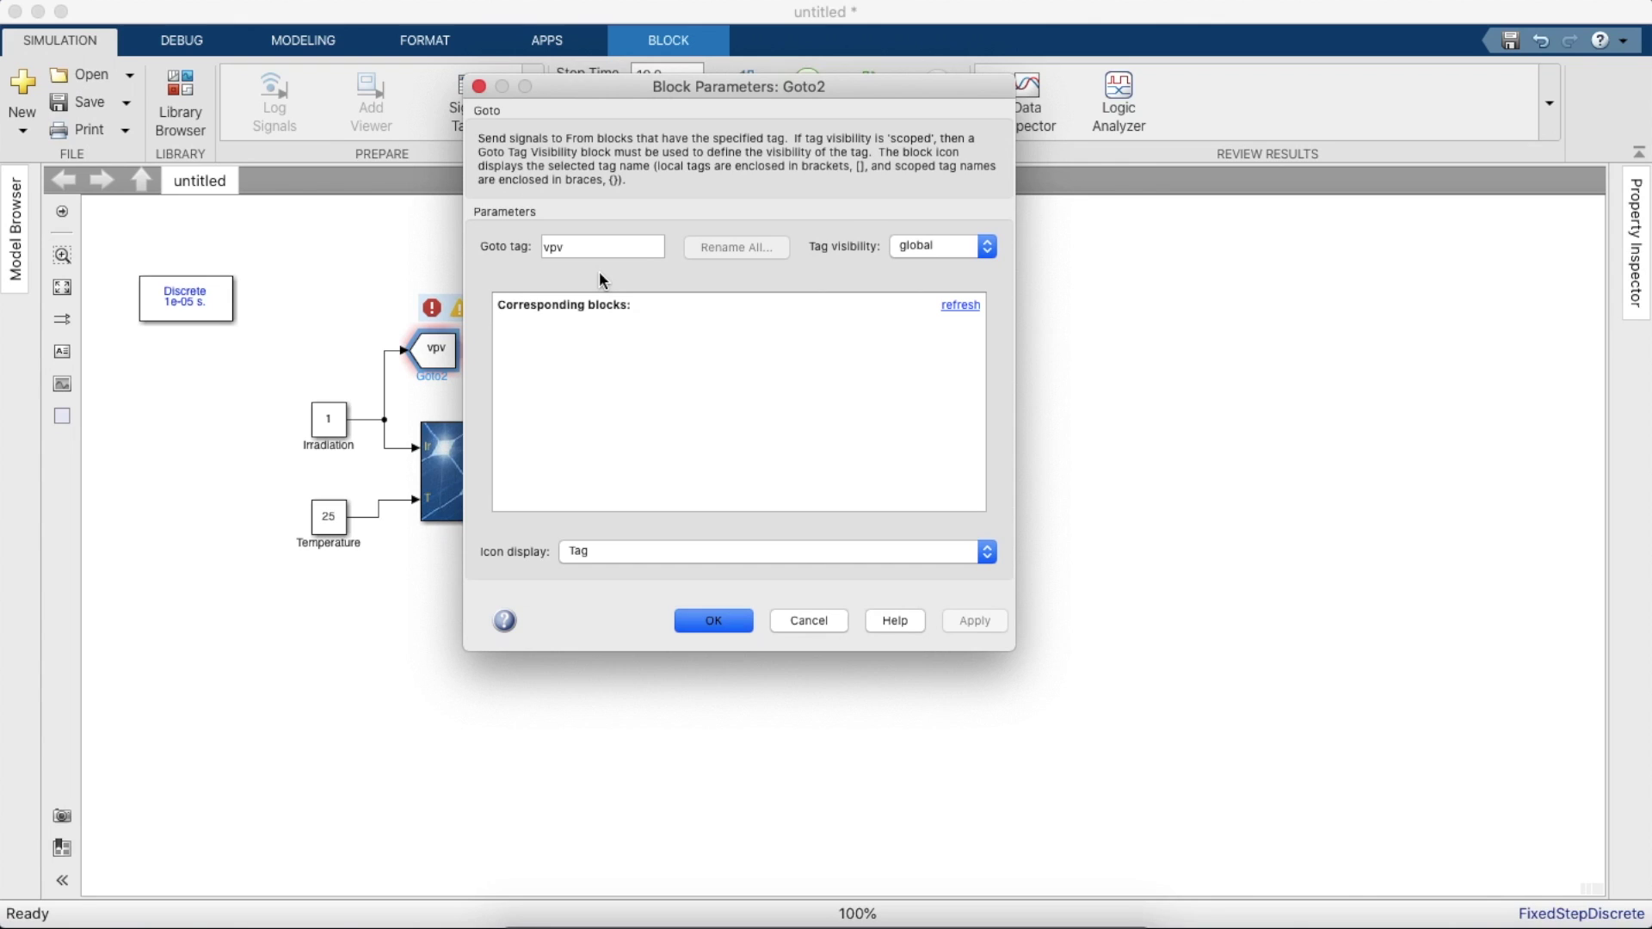
double_click(633, 246)
key(BackSpace)
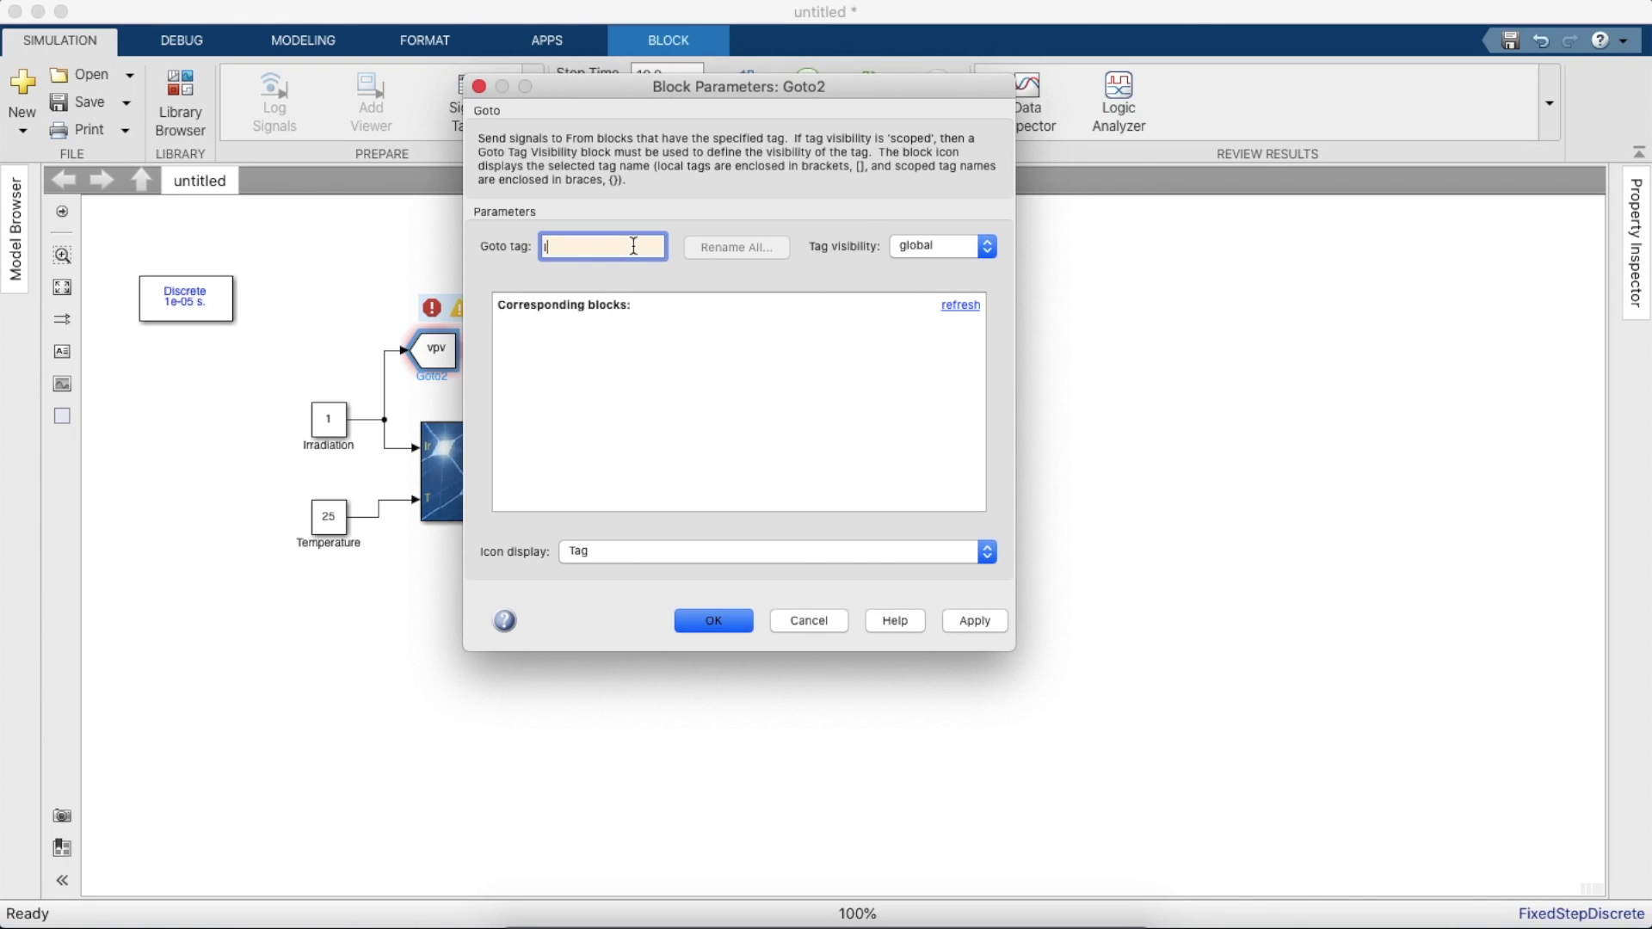
text(irradaiance)
key(Return)
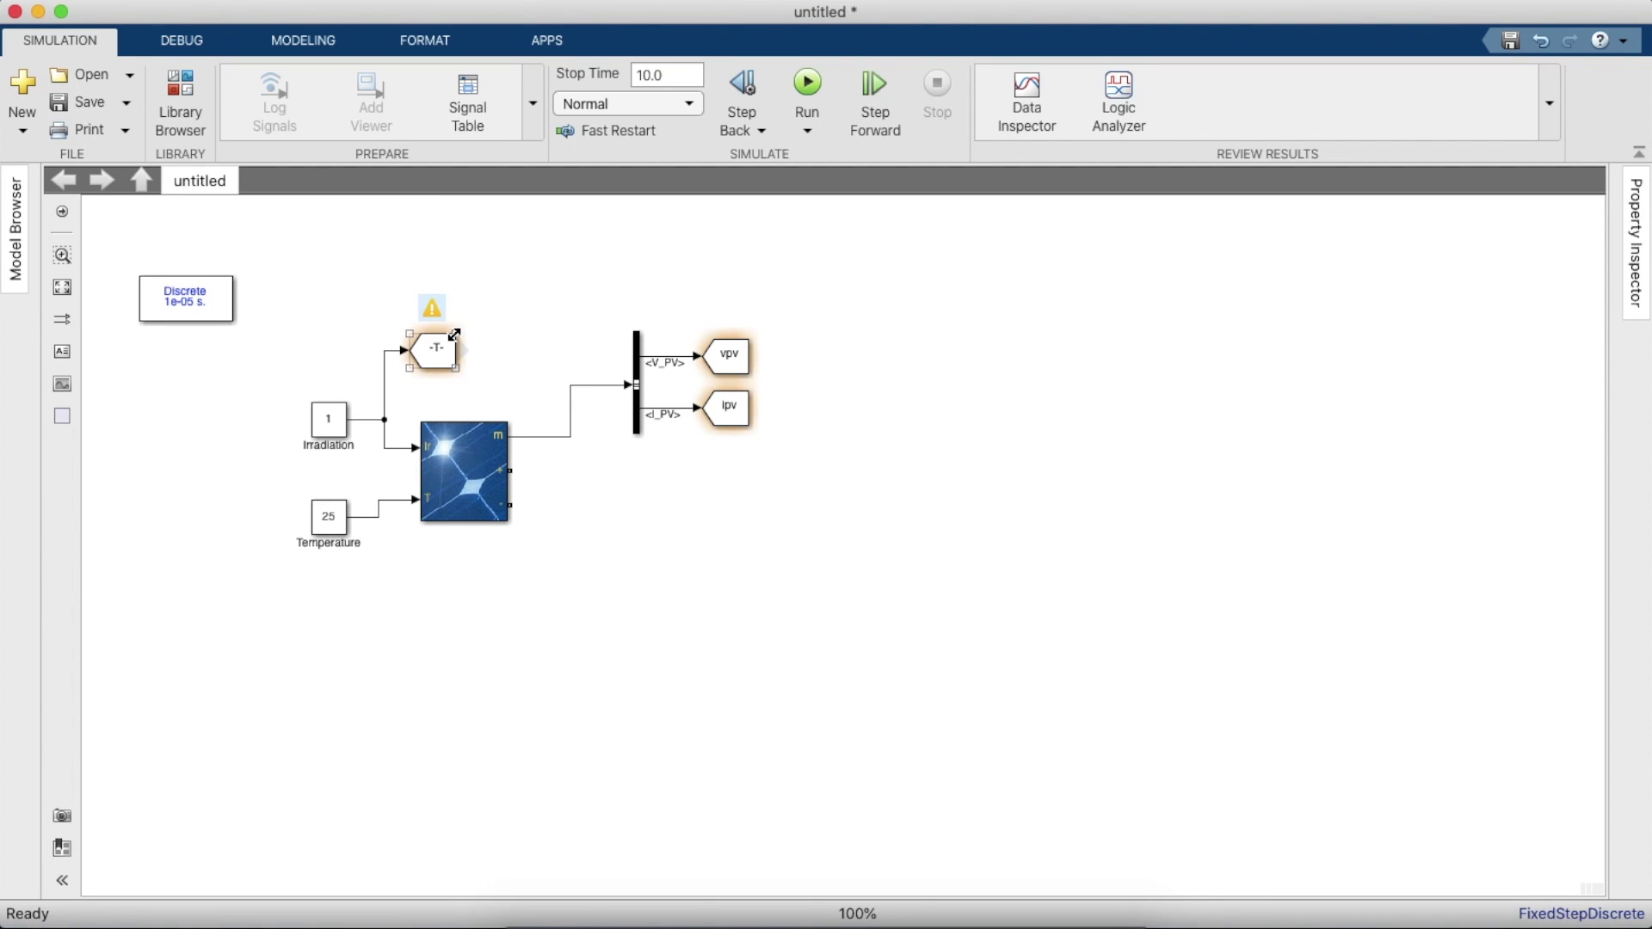
click(265, 328)
- Search the block library for "RLC" and place a Series RLC Branch block beside the PV array's output terminals
click(173, 86)
click(834, 90)
key(BackSpace)
text(RLC)
key(Return)
scroll(1211, 374, down, 10)
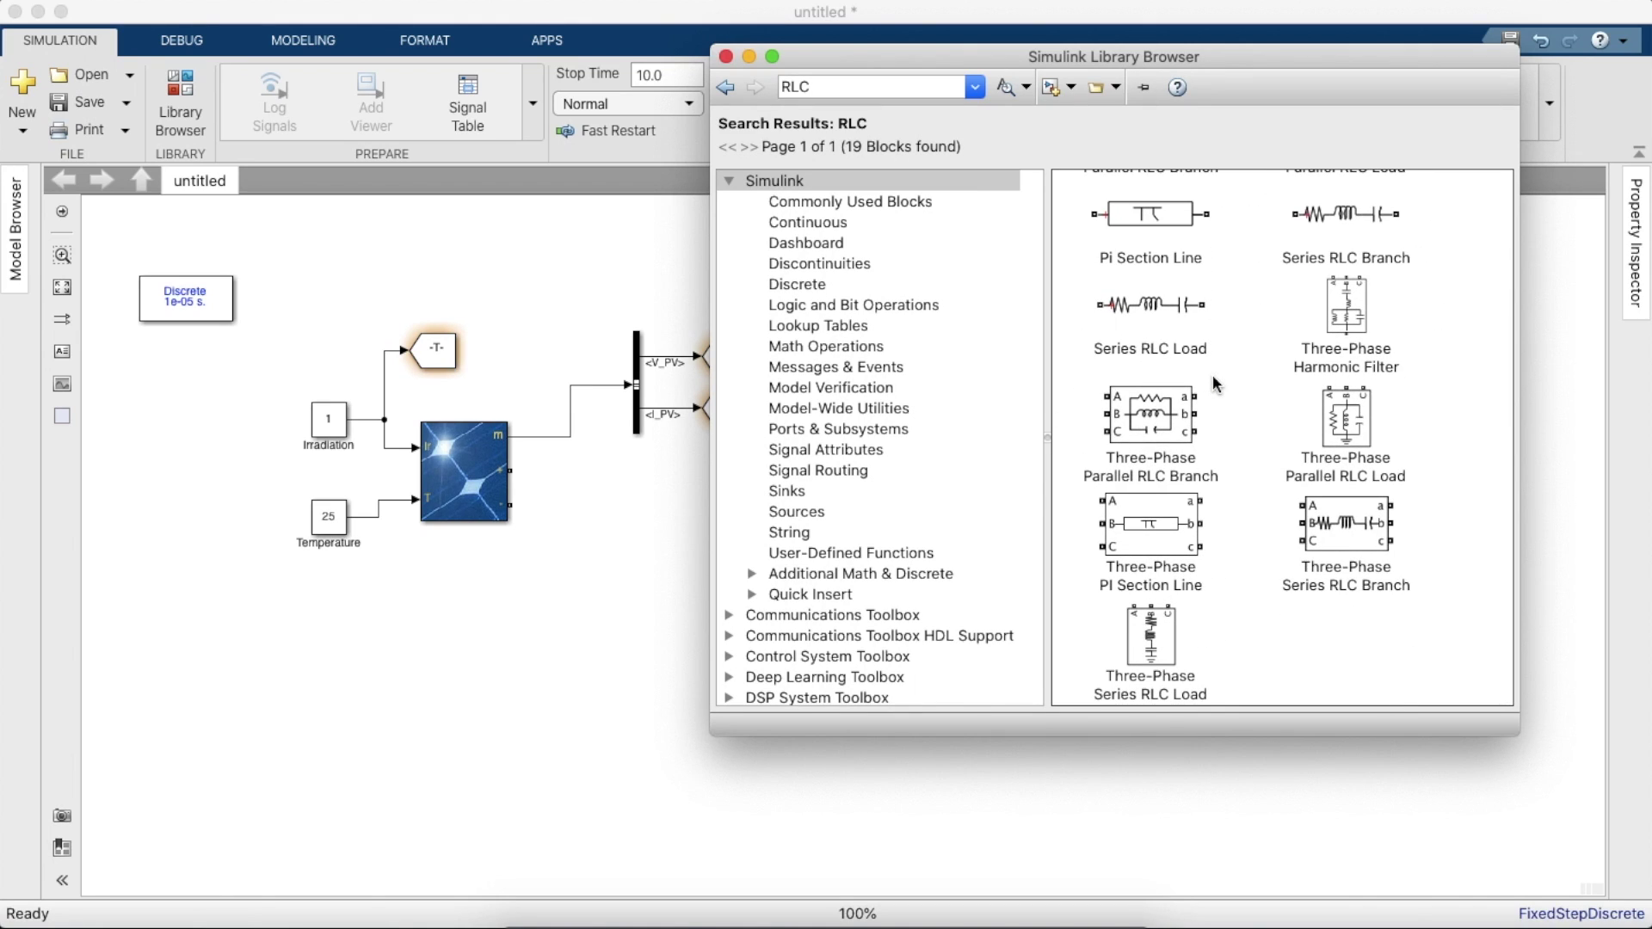
drag(1316, 235, 654, 529)
- Move the Bus Selector and its Goto blocks up, then align the Series RLC Branch with the PV array and rotate it vertical
mouse_move(510, 263)
mouse_down()
mouse_move(780, 432)
mouse_move(738, 361)
mouse_up()
drag(690, 502, 683, 466)
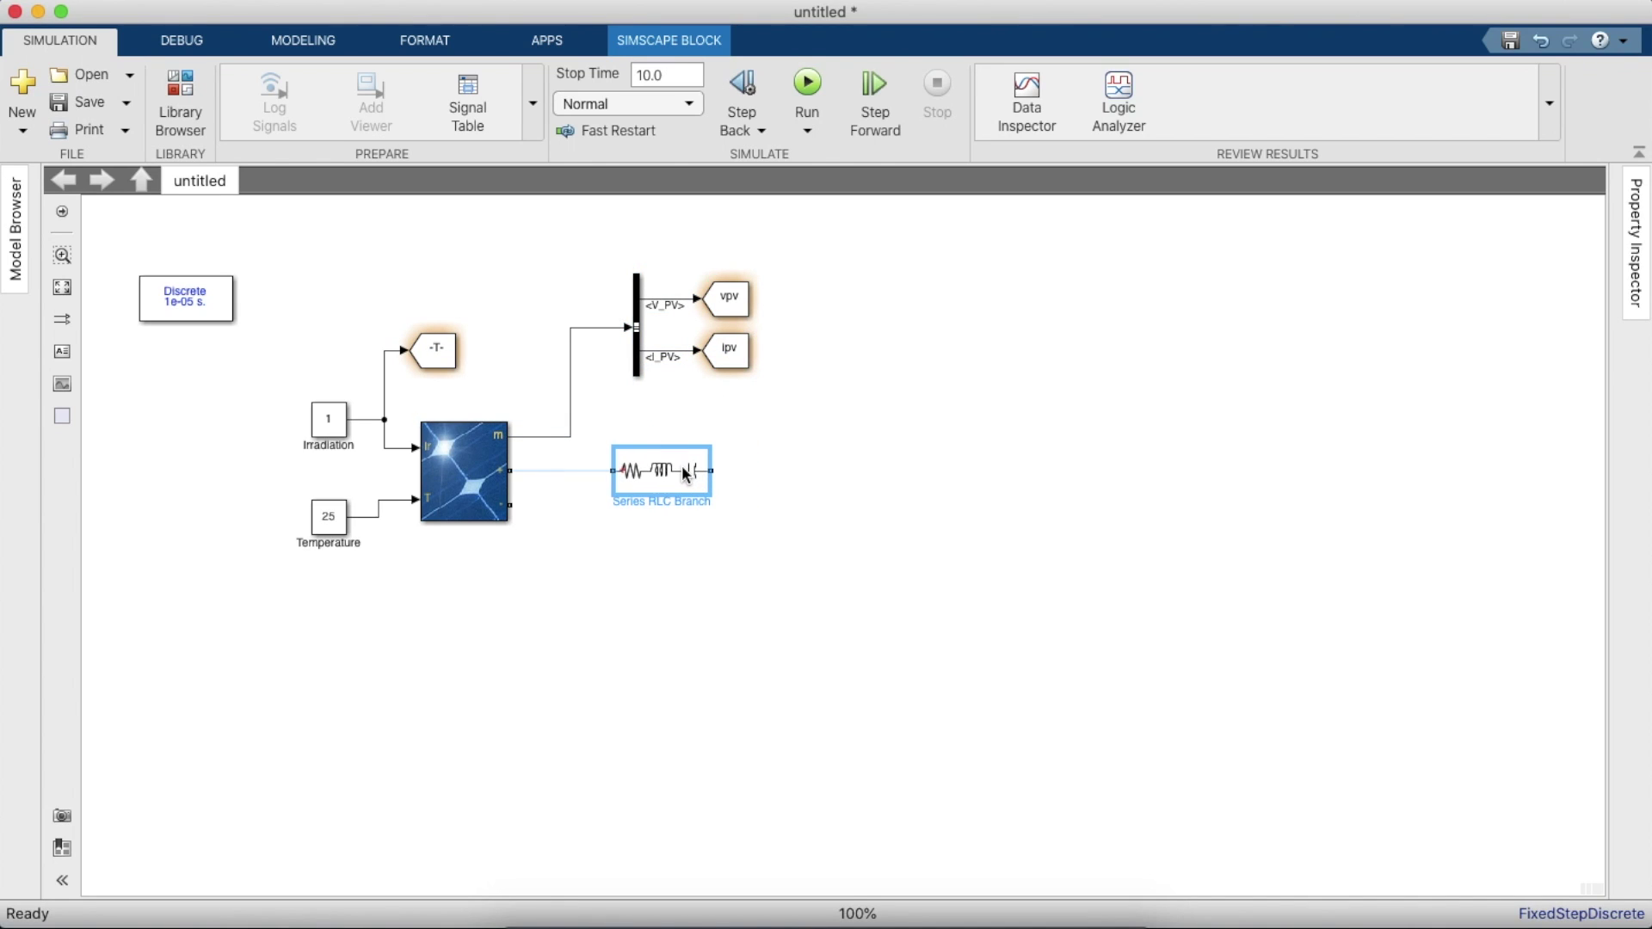
key(ctrl+r)
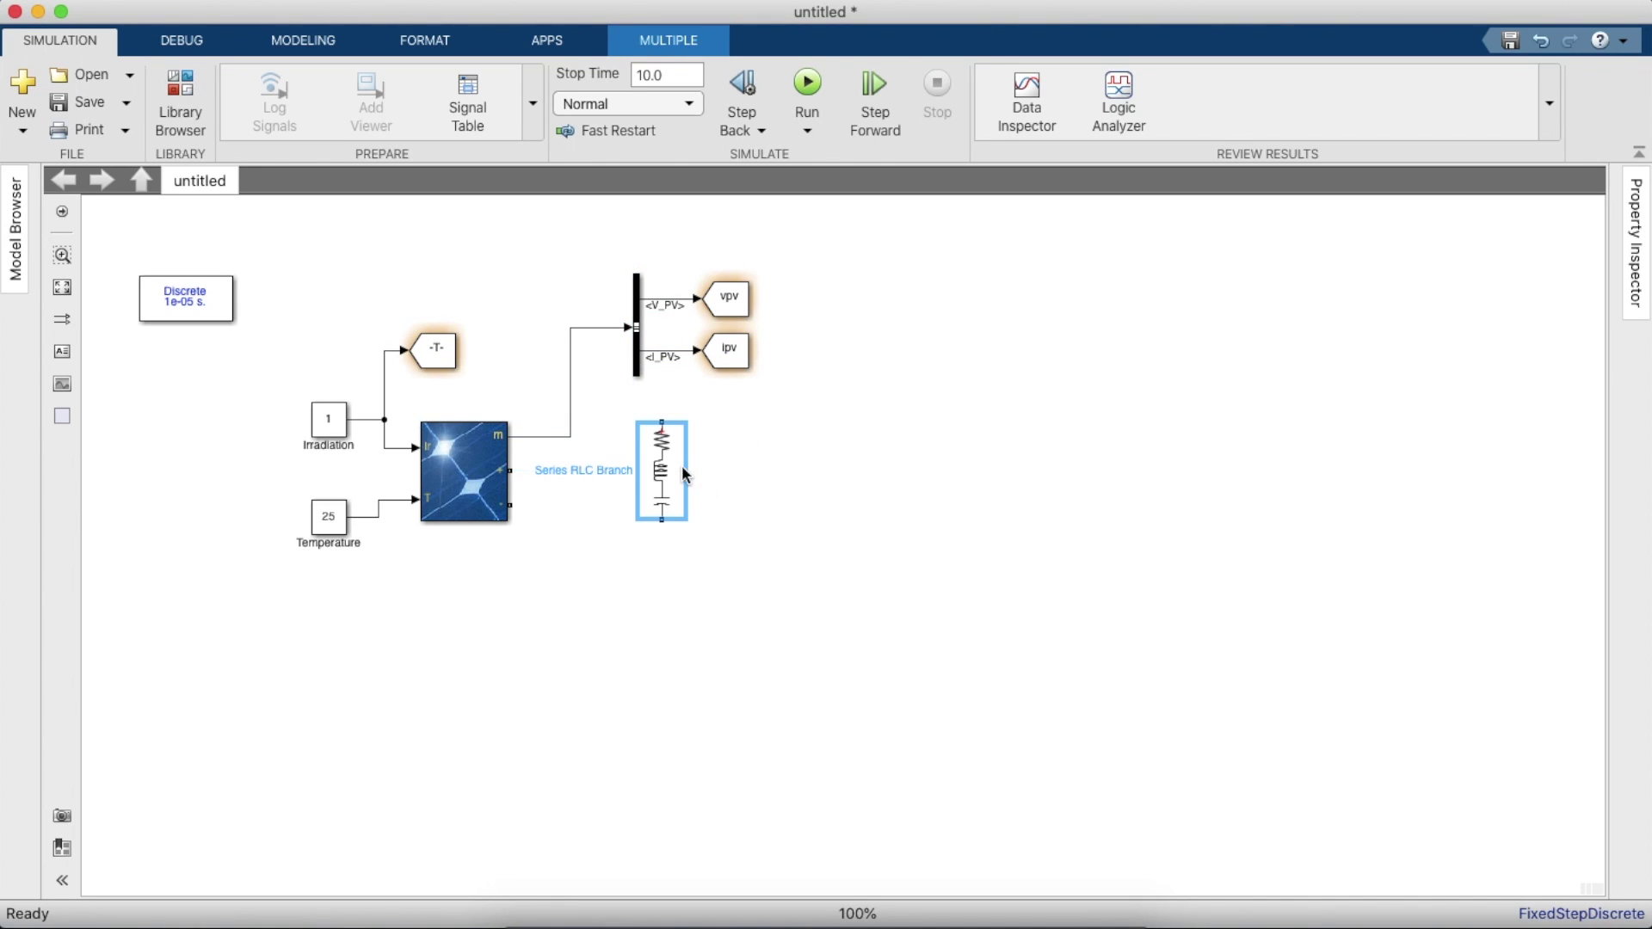
- Wire the Series RLC Branch across the PV array's positive and negative terminals and move it farther from the array
click(663, 474)
drag(662, 475, 524, 471)
drag(667, 548, 516, 507)
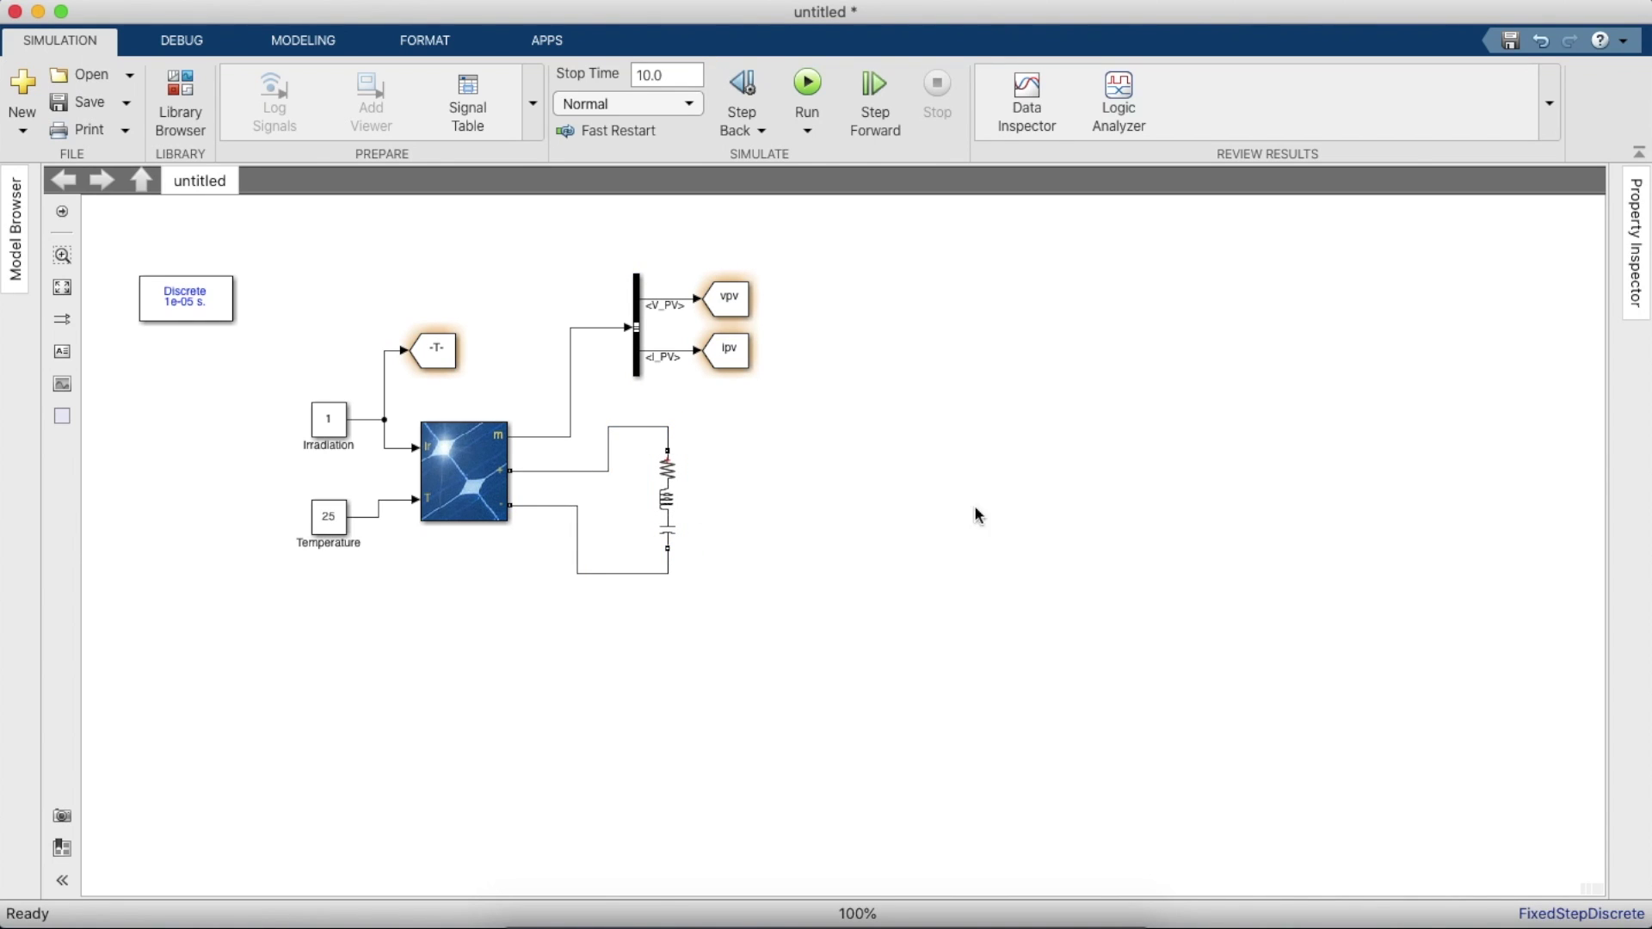
drag(668, 498, 736, 483)
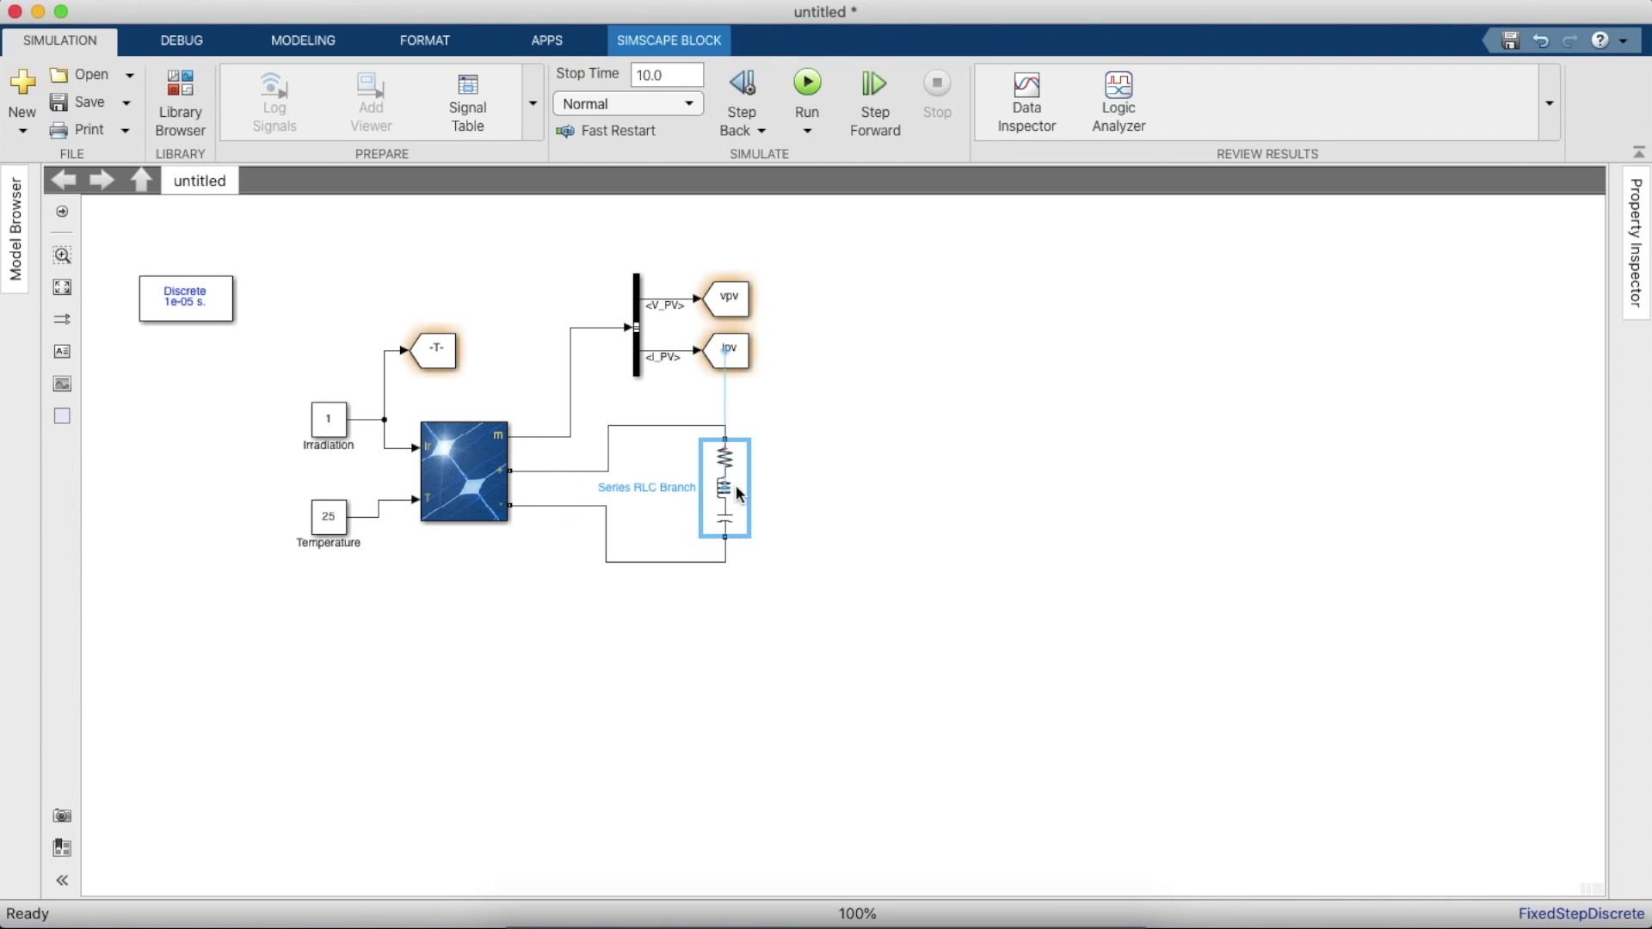
- Configure the Series RLC Branch as type RC with a resistance of 1e-4 ohms and a capacitance of 100e-6 F
double_click(735, 487)
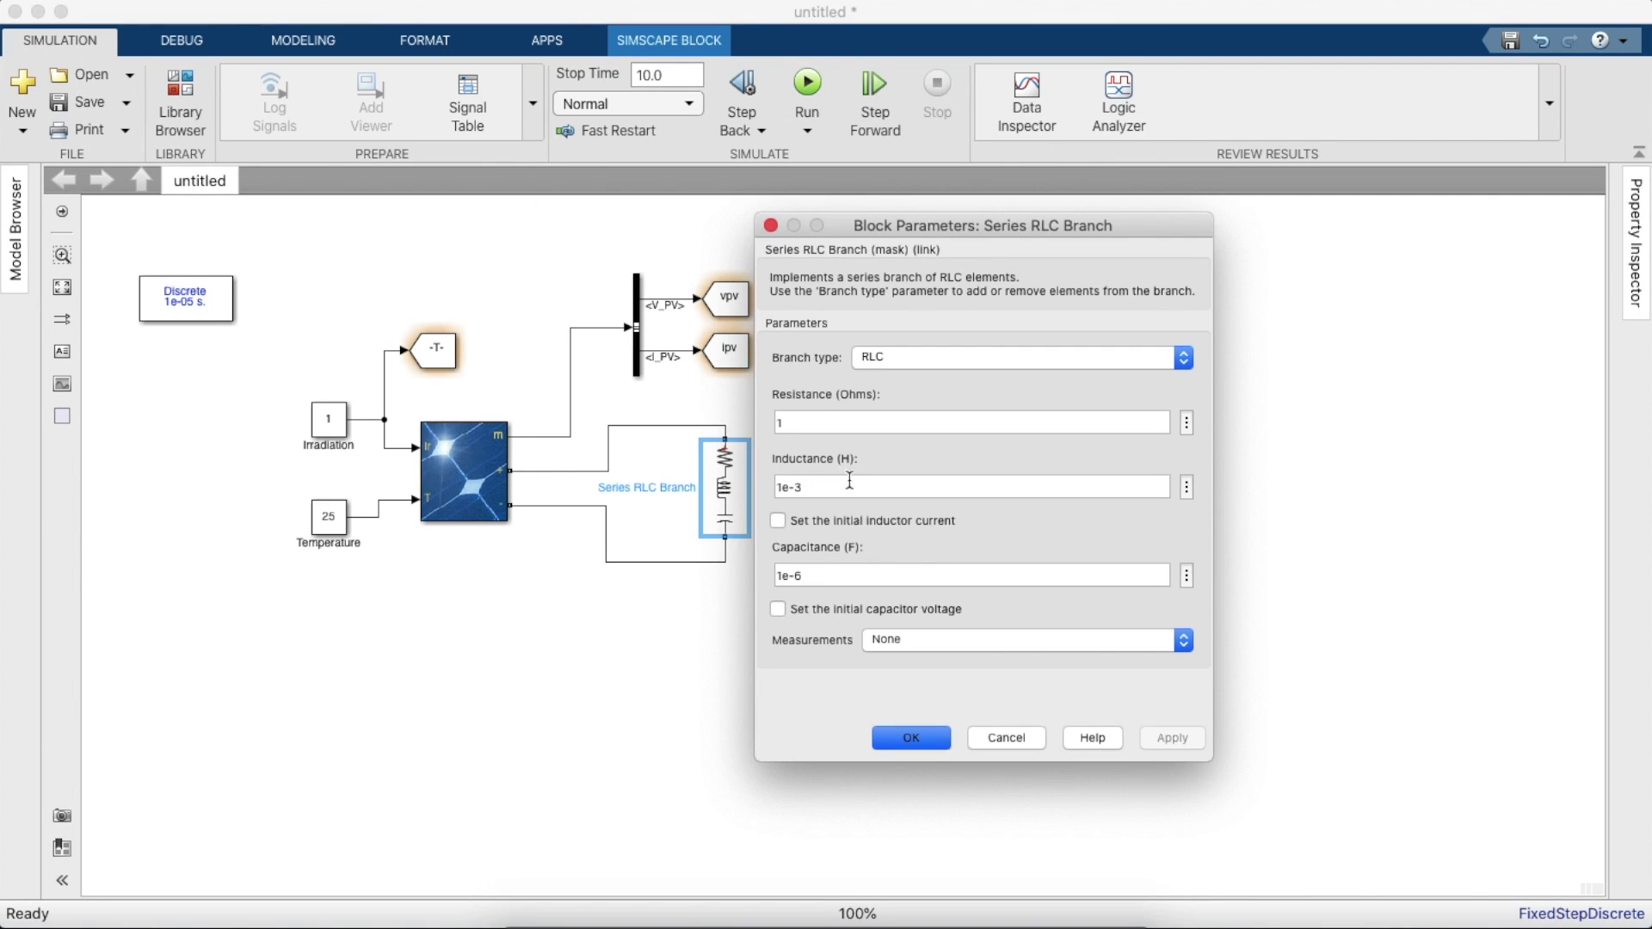
click(899, 359)
click(912, 439)
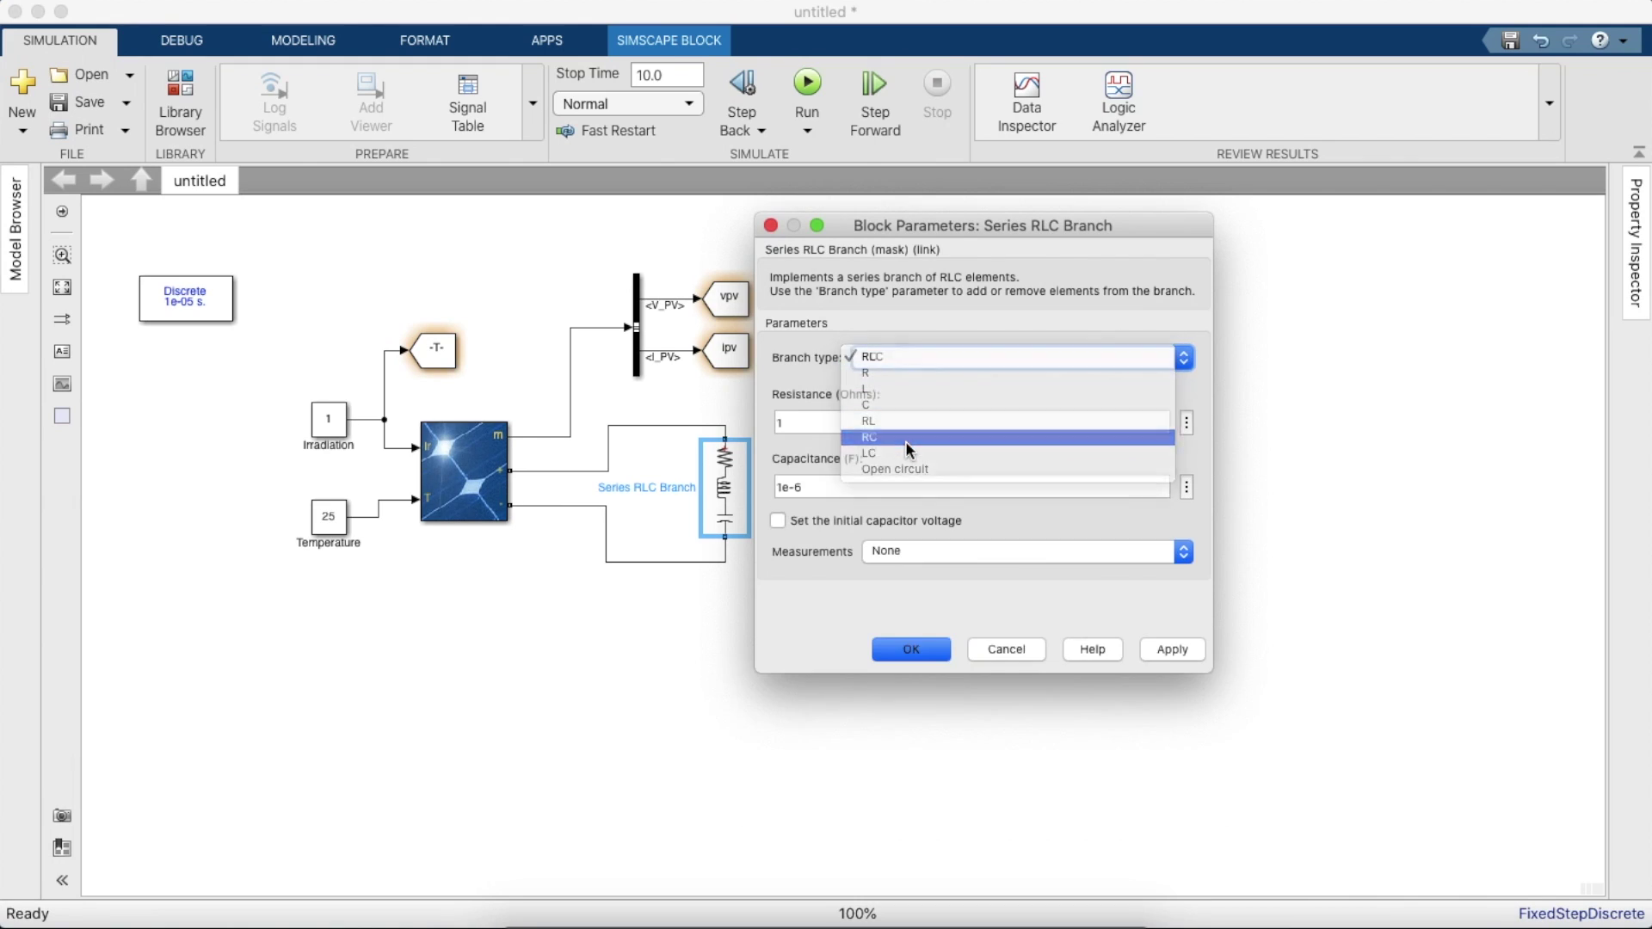
click(871, 423)
text(e-4)
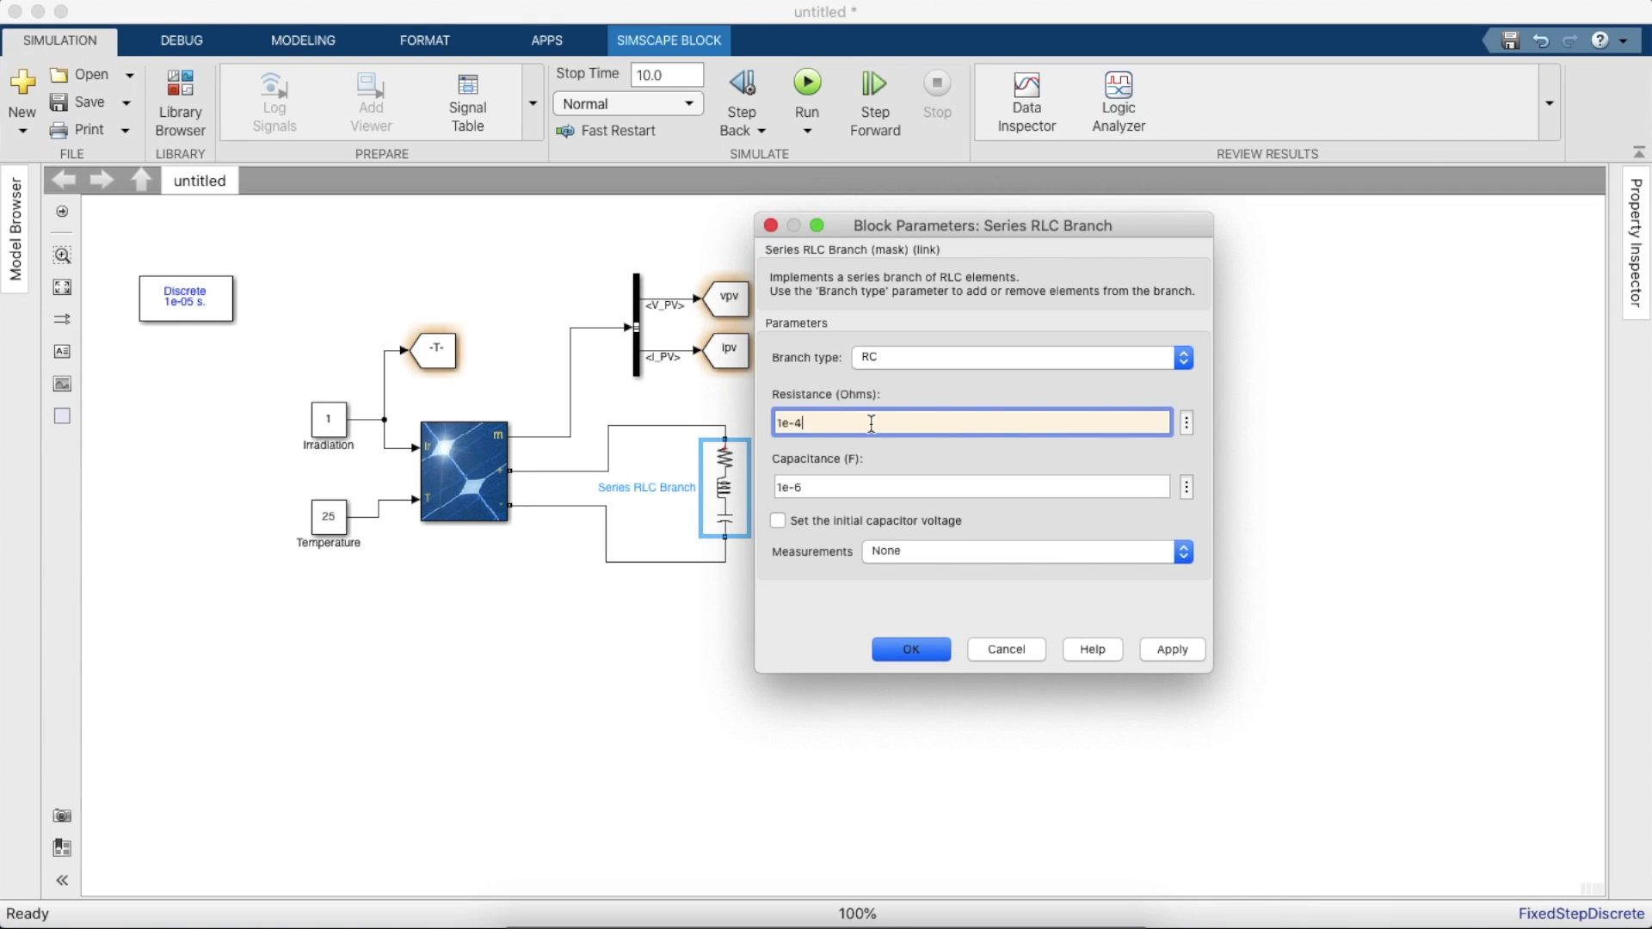
key(Tab)
text(100e-6)
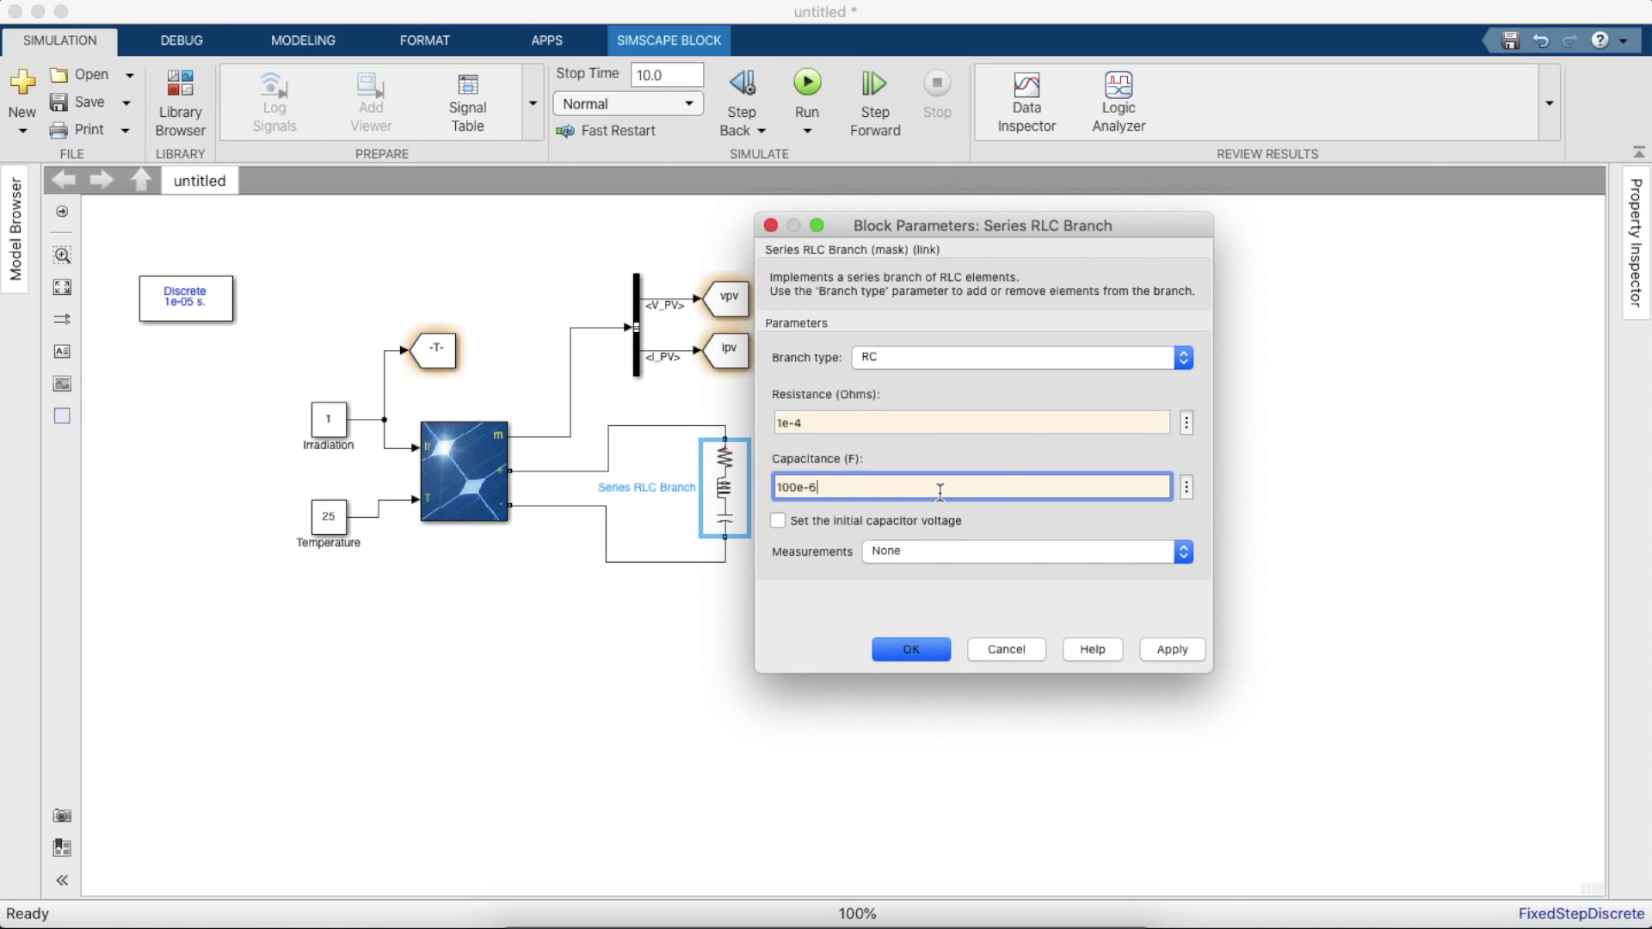
key(Return)
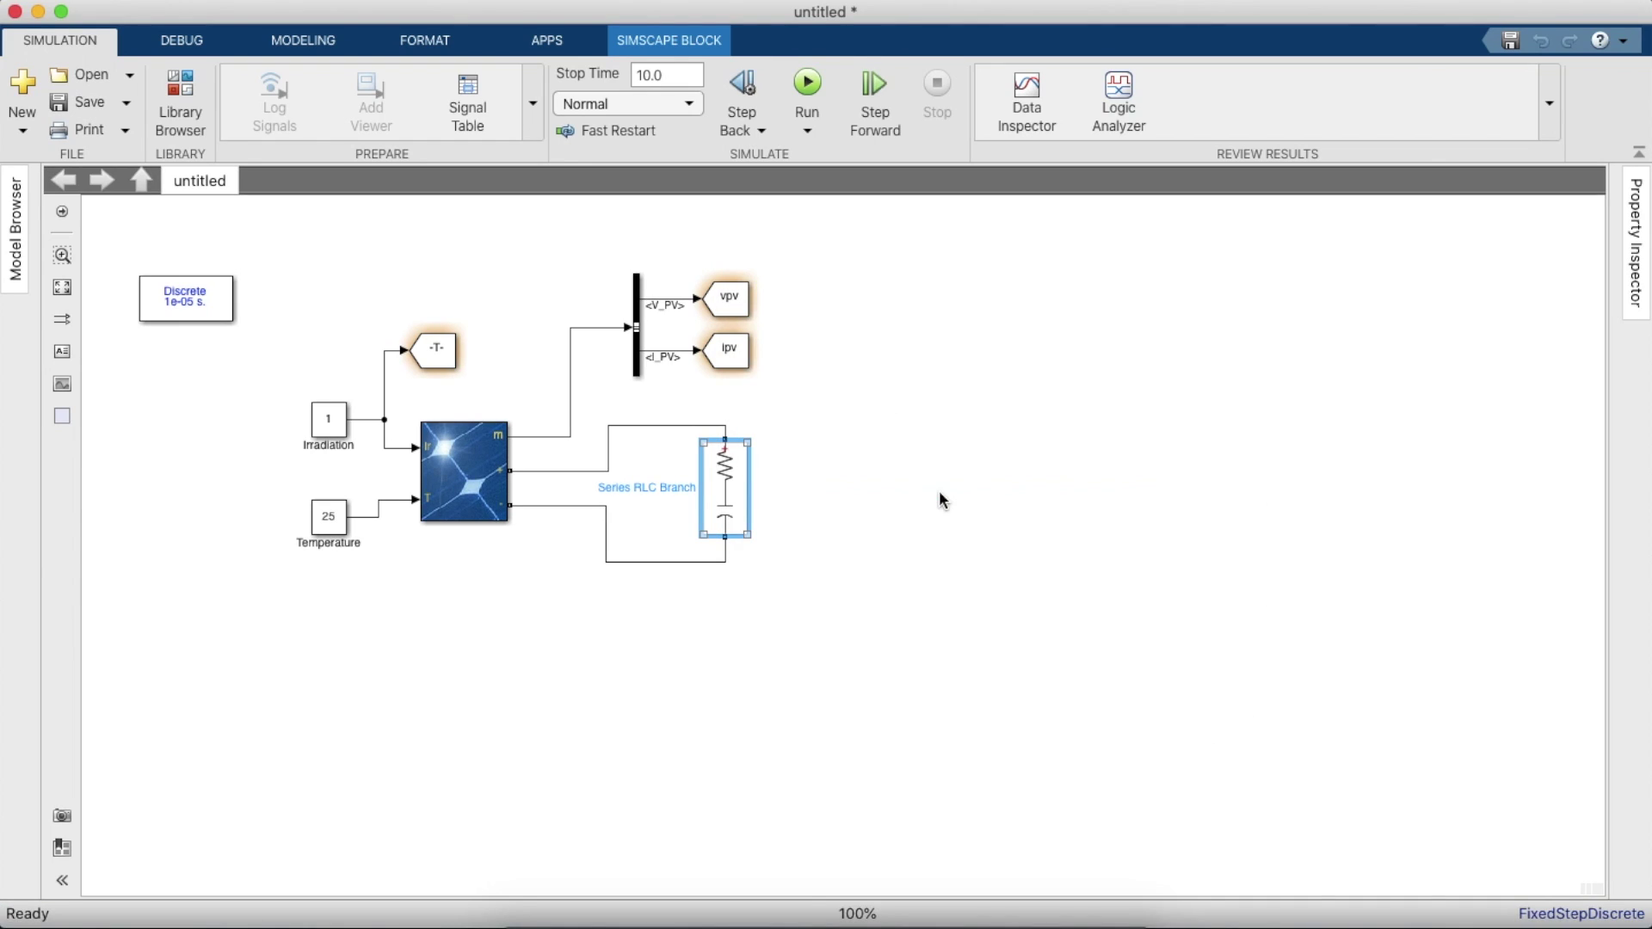
- Copy the branch beside the circuit as a horizontal RL branch named RL, and name the branch across the PV array RC
drag(725, 486, 729, 425)
click(861, 431)
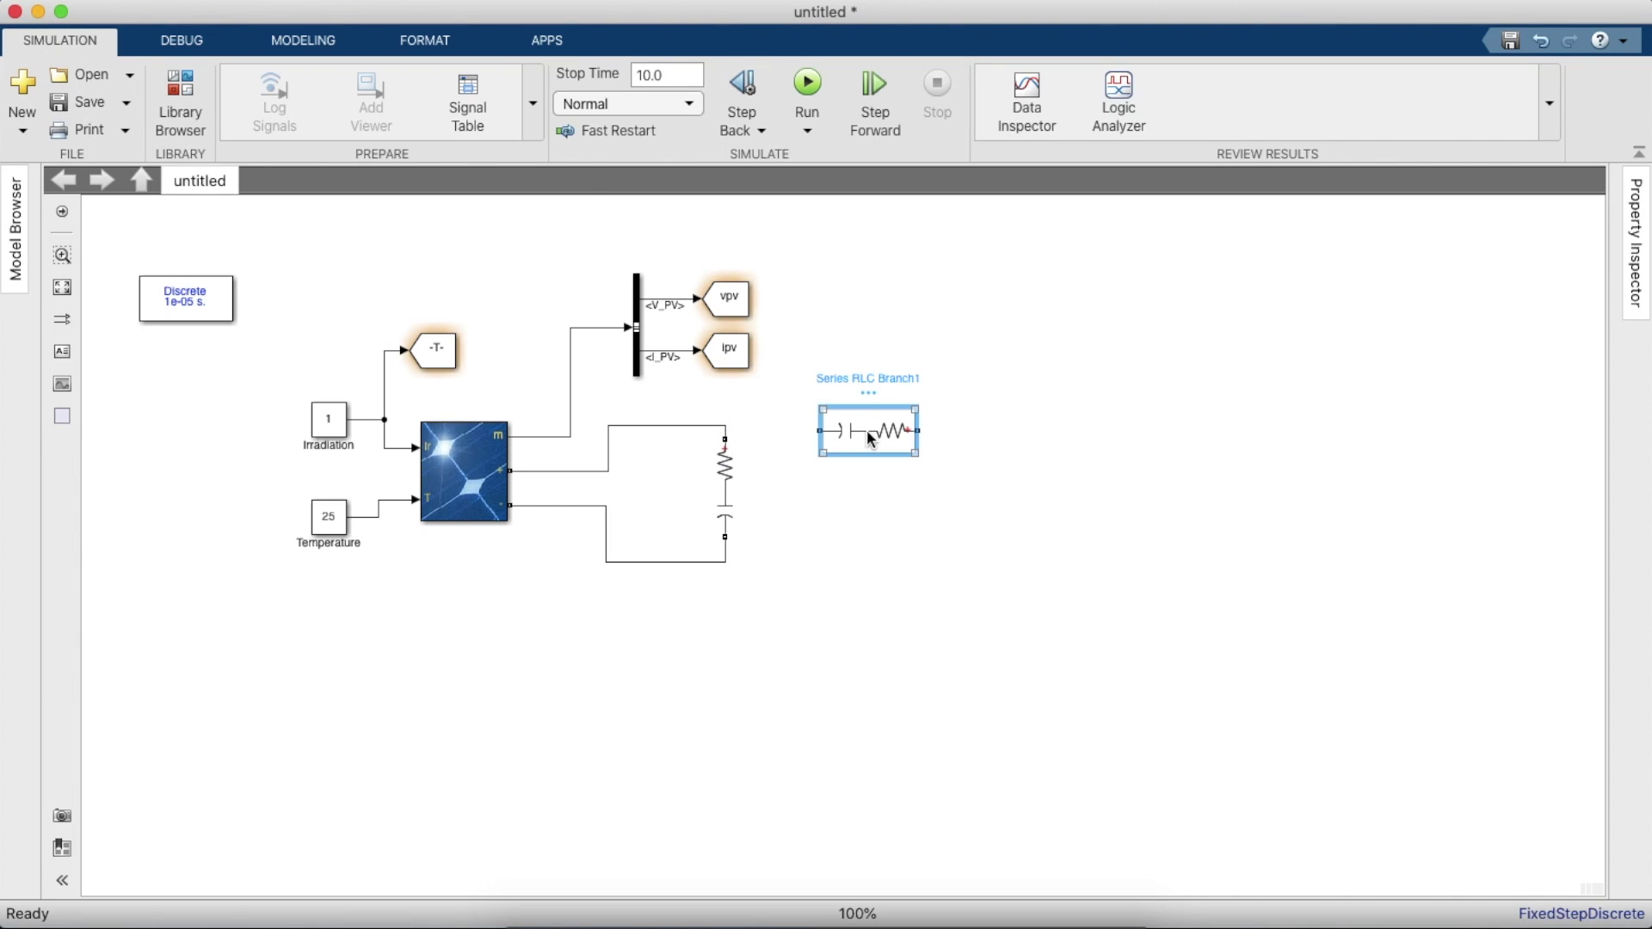
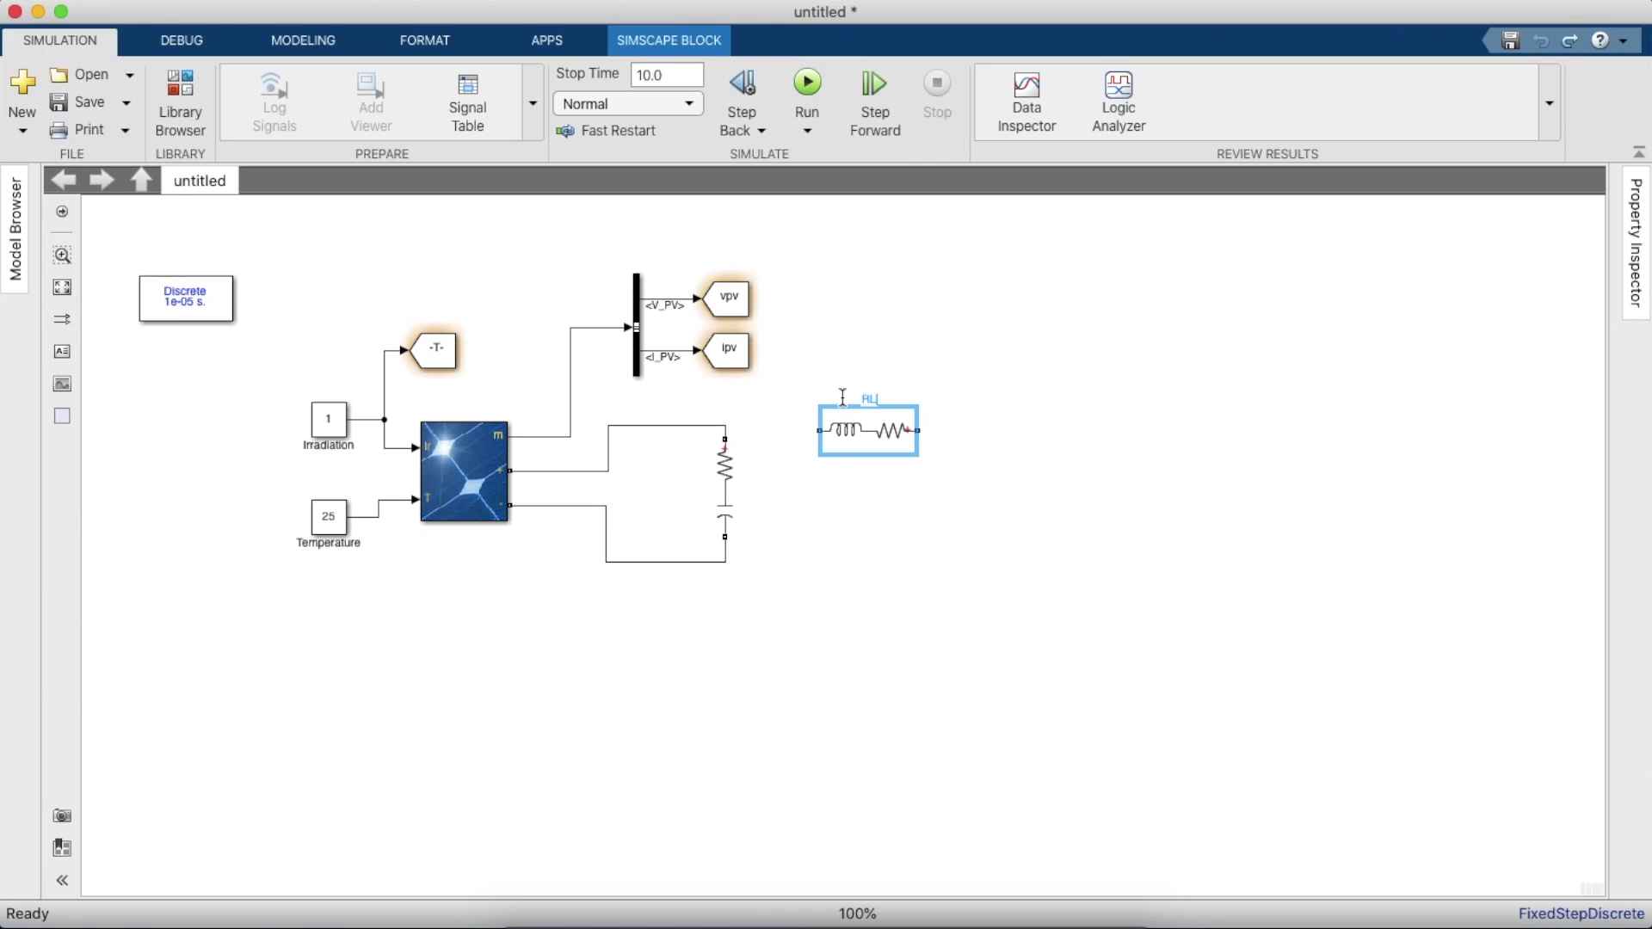
click(726, 473)
click(644, 487)
text(RC)
click(782, 748)
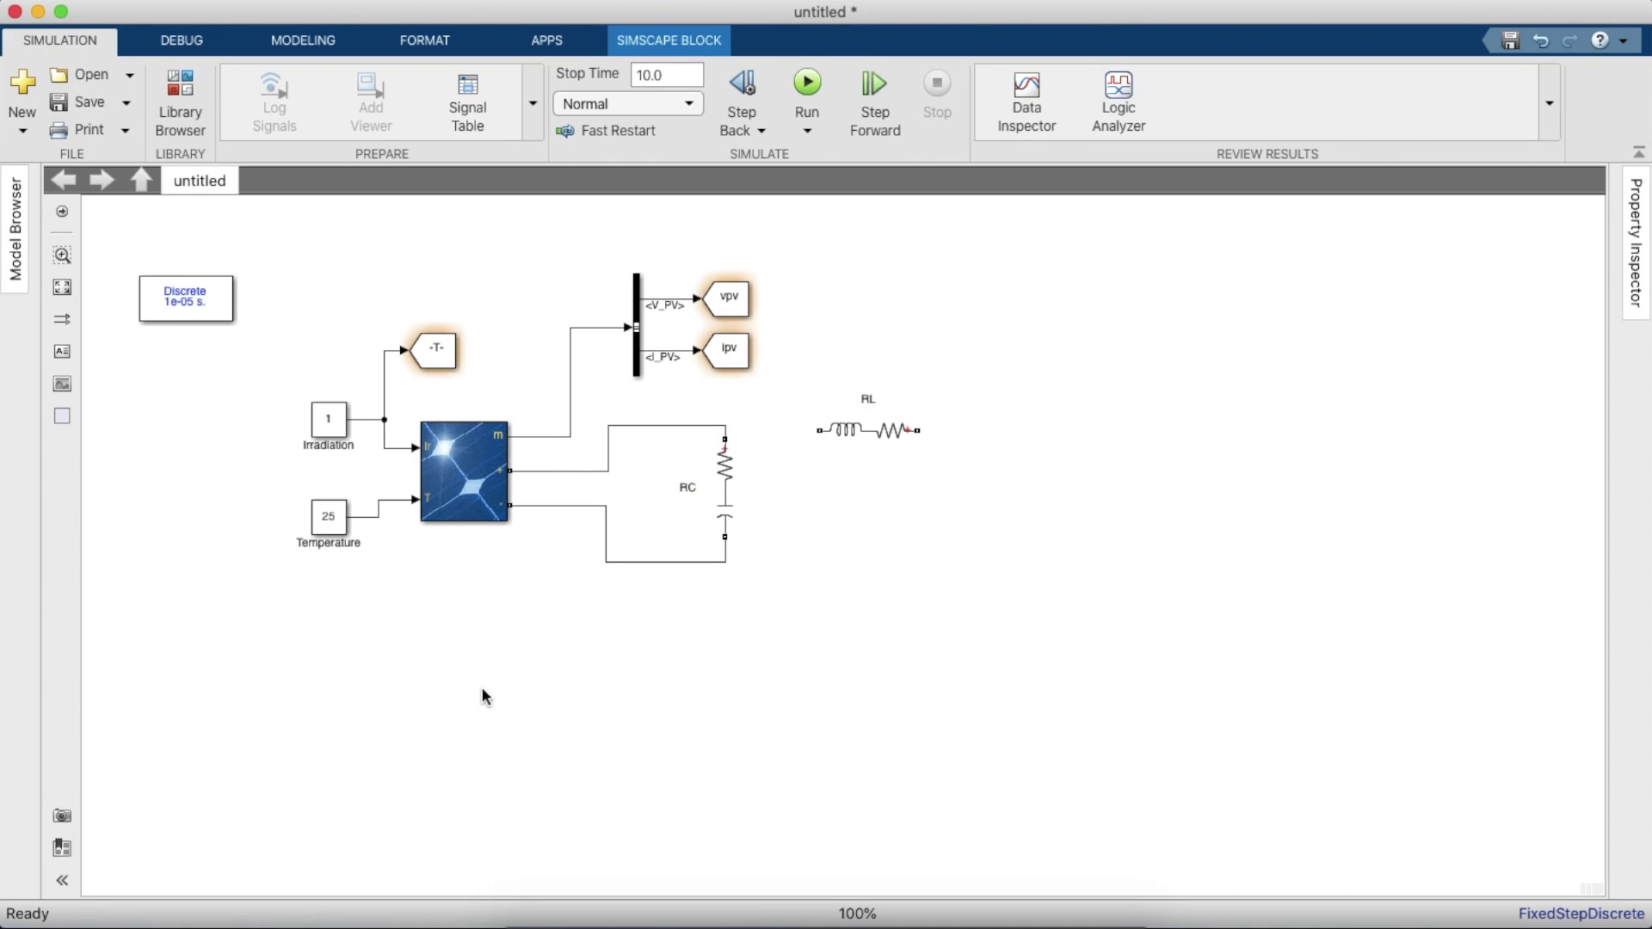
- Search the block library for "IGBT" and find the IGBT/Diode block among the results
click(180, 104)
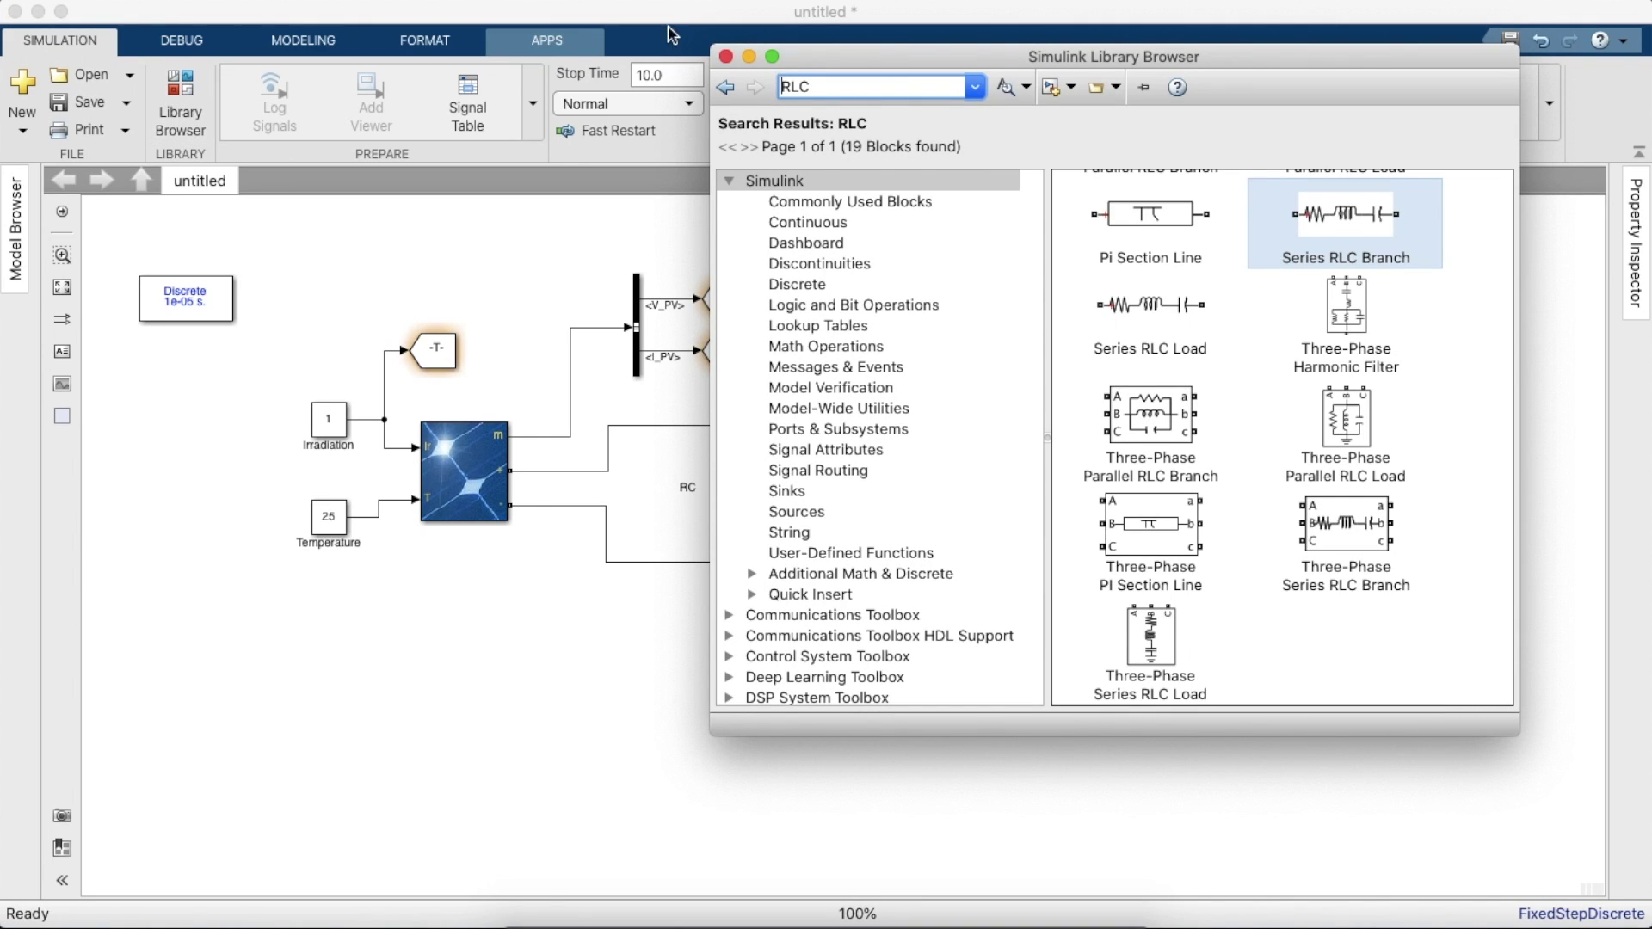
double_click(842, 84)
key(BackSpace)
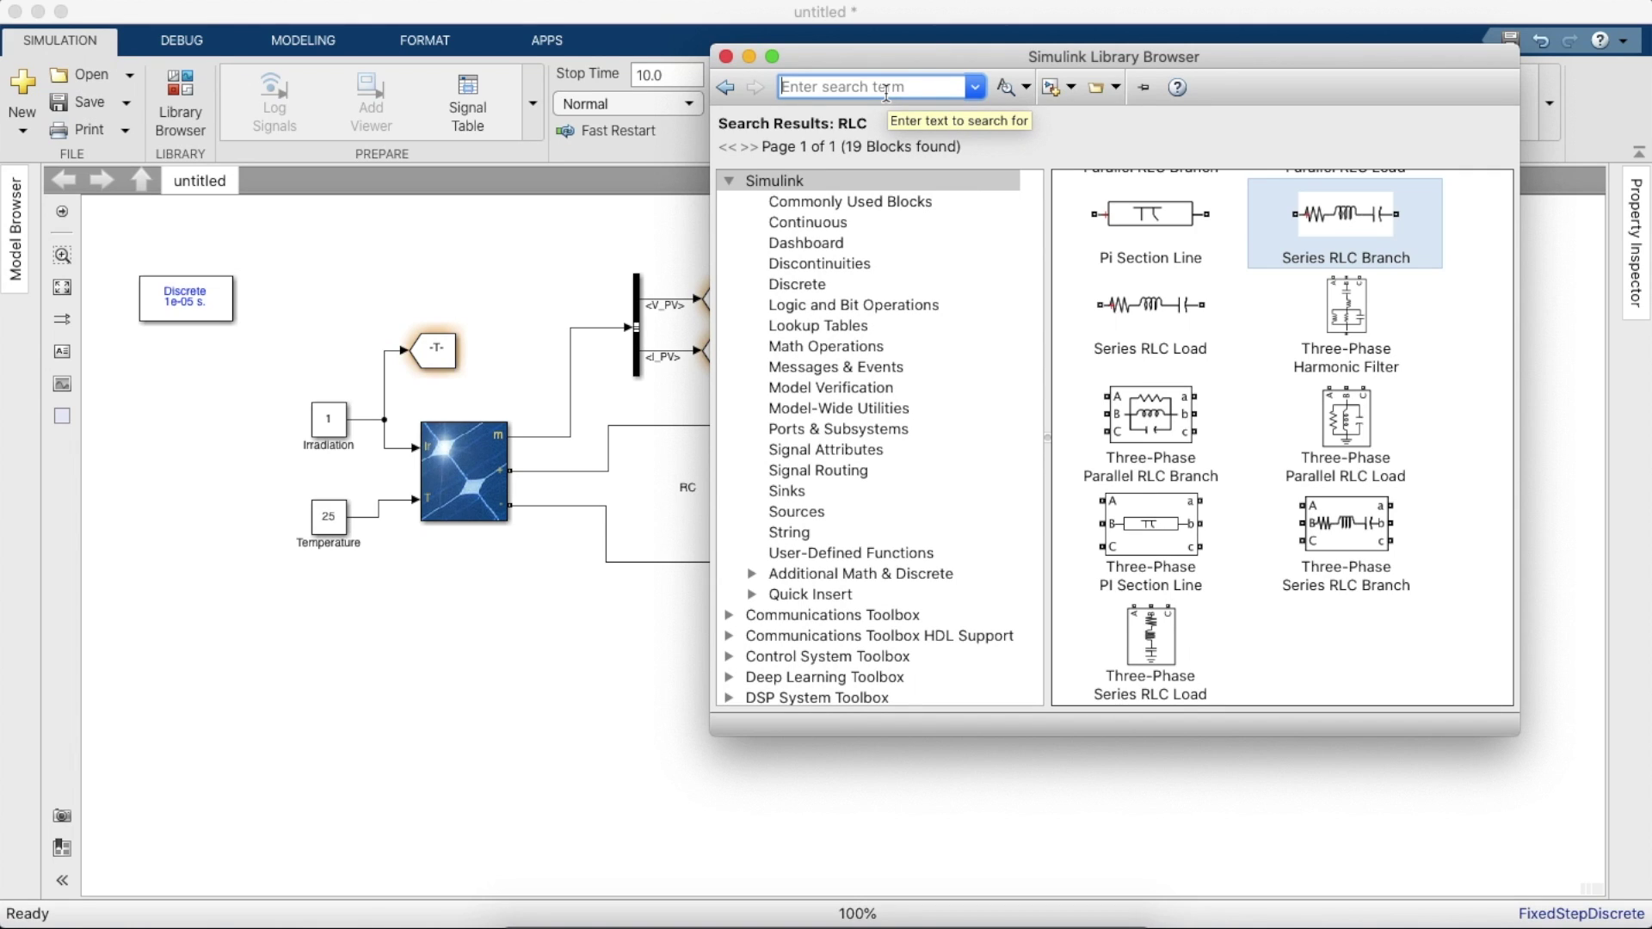
text(S)
key(BackSpace)
text(IG)
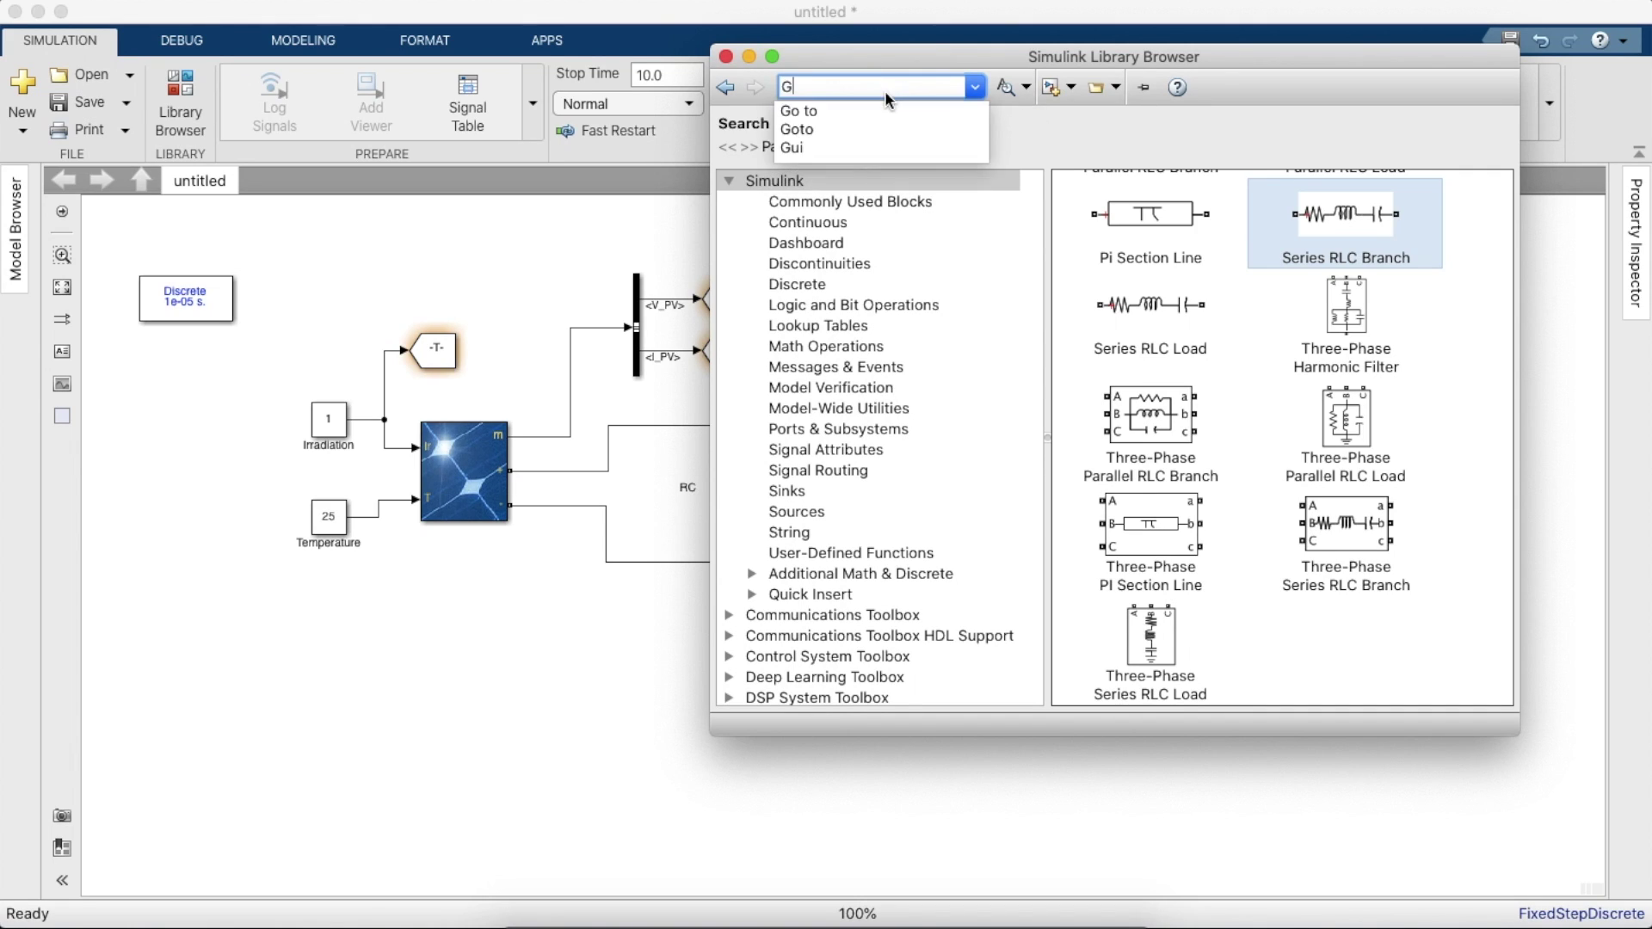
text(B)
key(Return)
scroll(1153, 390, down, 5)
scroll(1153, 389, down, 10)
click(936, 83)
click(937, 83)
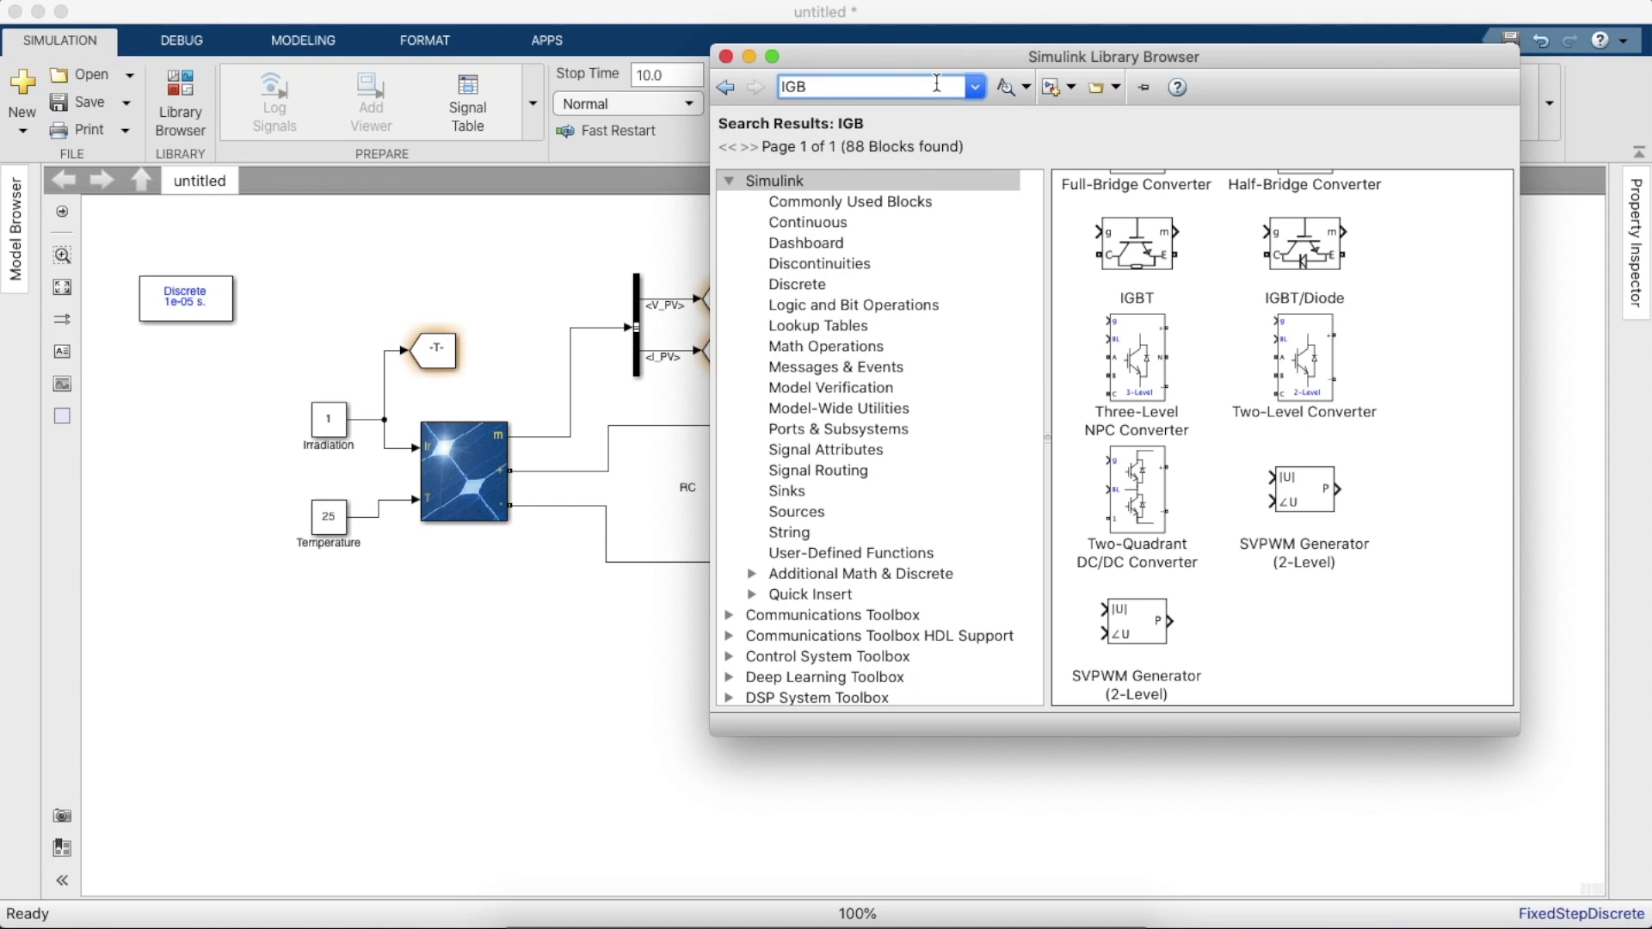
text(T)
key(Return)
scroll(1121, 375, down, 5)
scroll(1120, 375, down, 5)
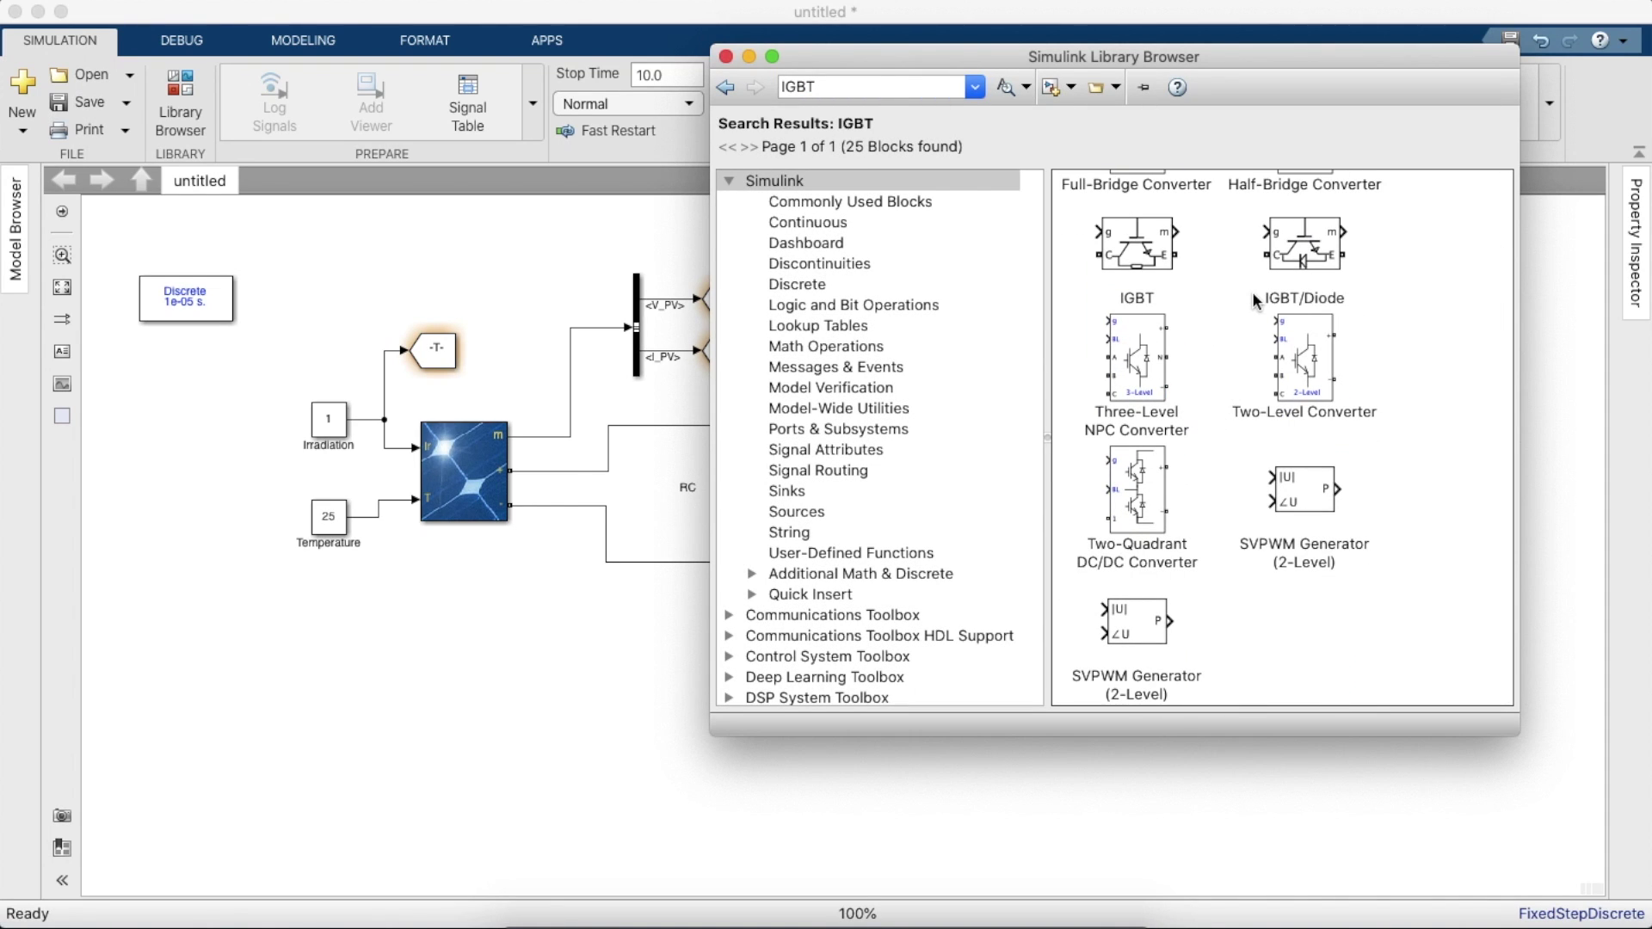
- Place an IGBT/Diode block below and beyond the RL branch, rotated to stand vertical
click(1282, 249)
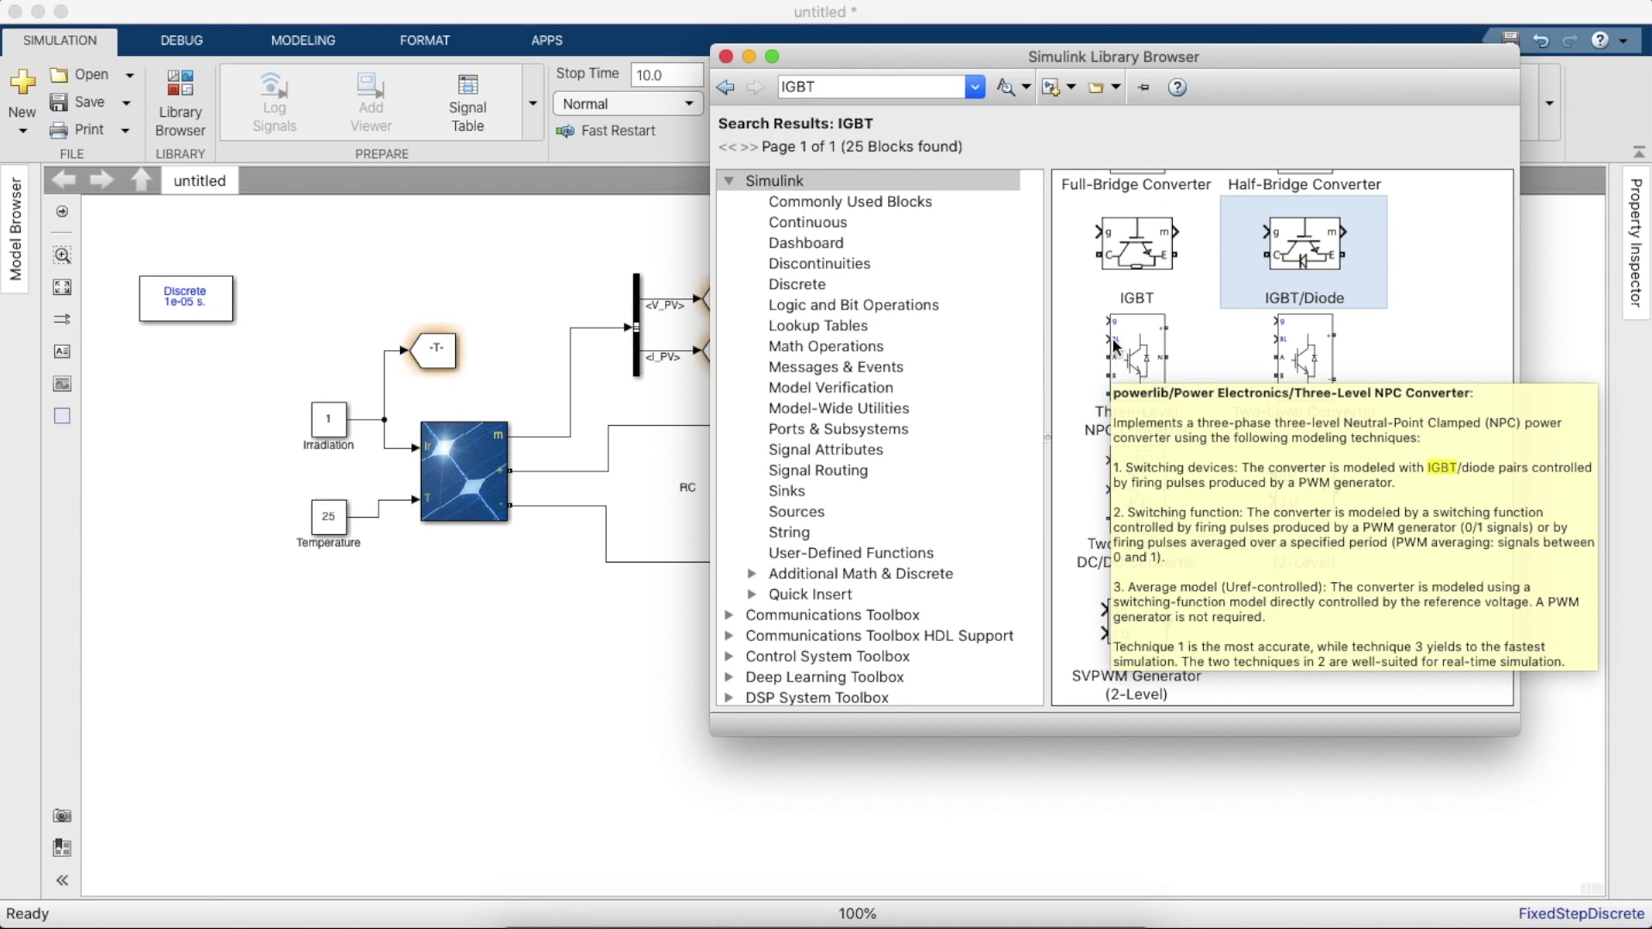
drag(1290, 230, 933, 487)
scroll(458, 828, down, 1)
key(ctrl+r)
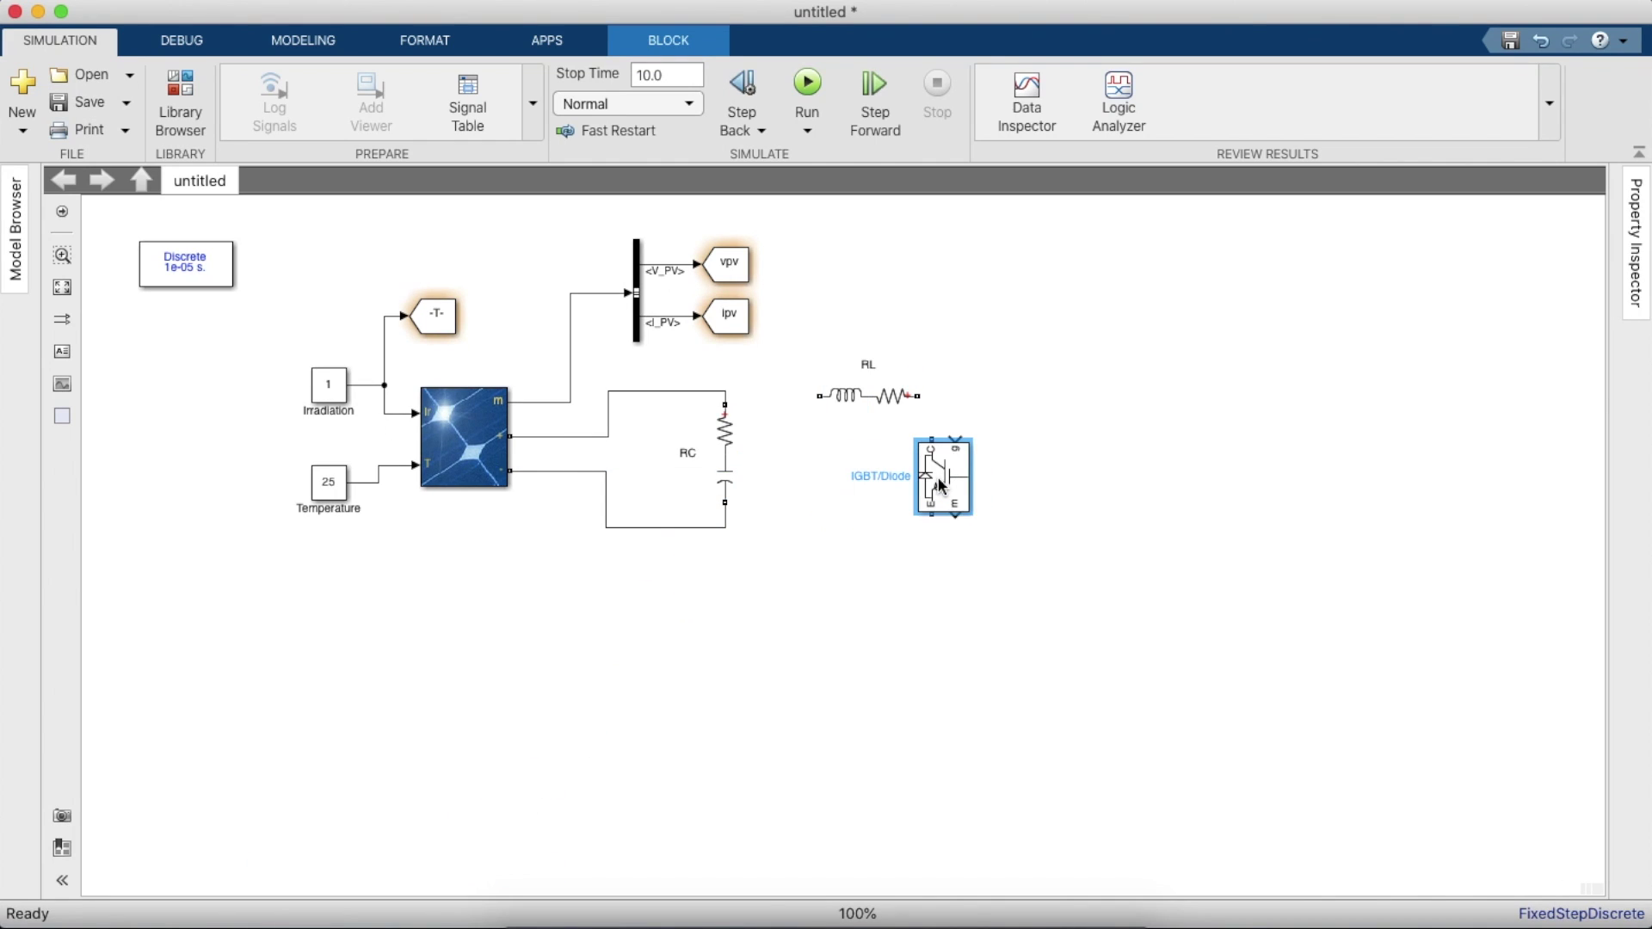
drag(938, 477, 962, 479)
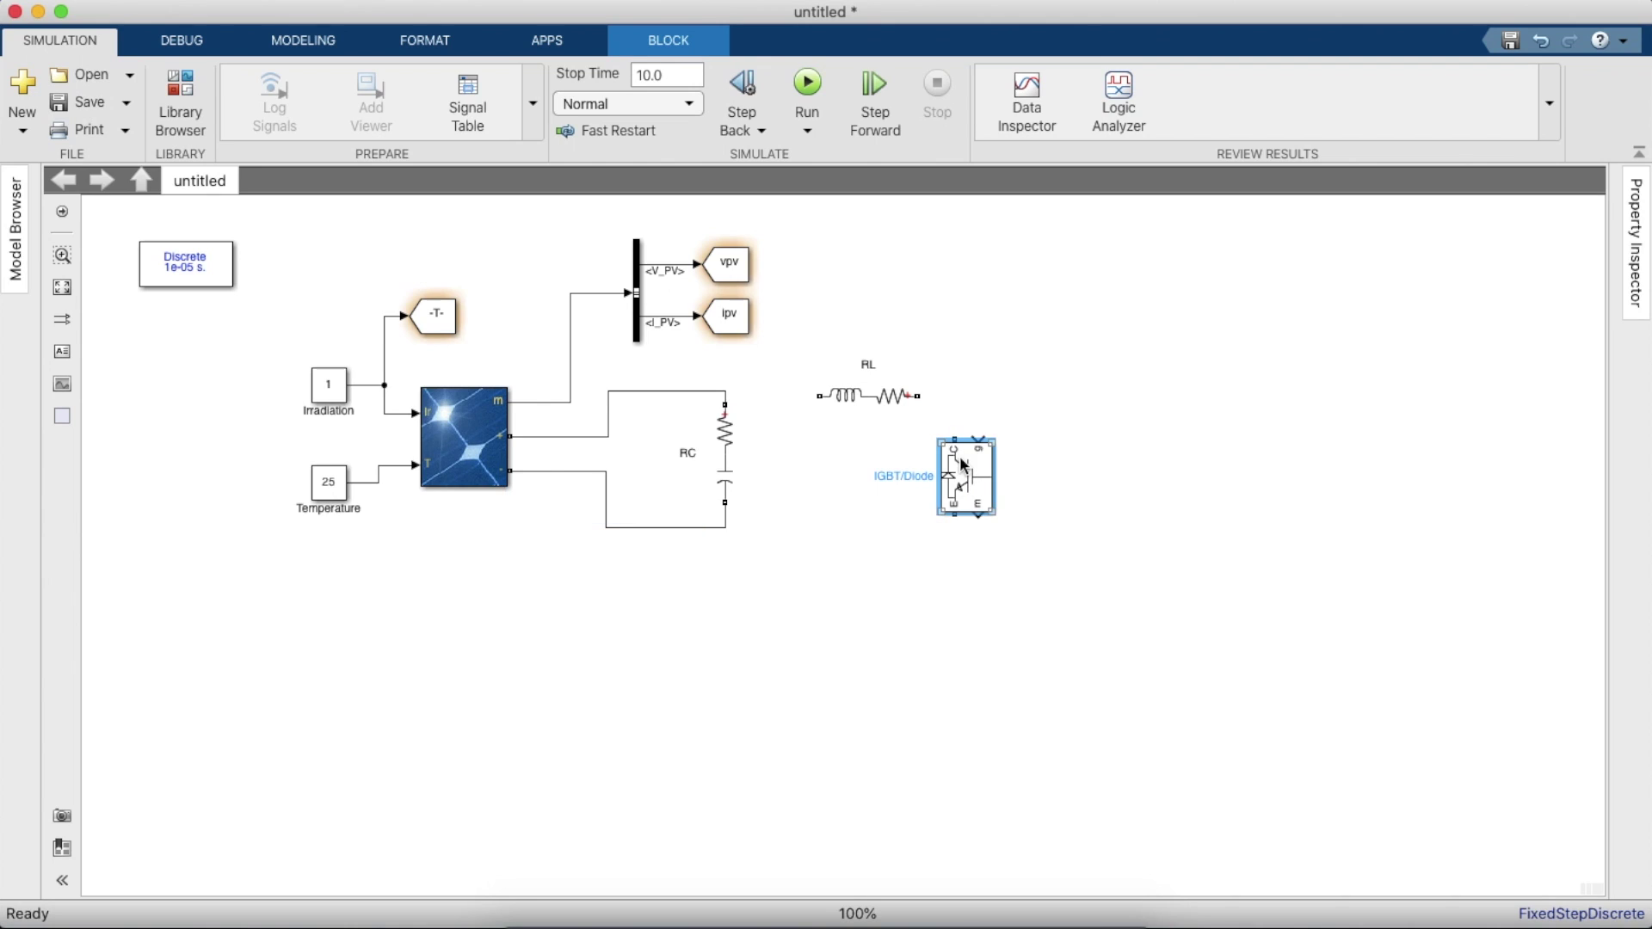
- Hide the measurement port of the IGBT/Diode block
double_click(960, 461)
click(1023, 578)
click(1156, 666)
- Wire the RL branch between the PV positive line and the IGBT collector, connect the emitter to the negative line, and straighten the layout
click(837, 393)
drag(819, 396, 725, 393)
drag(917, 395, 954, 440)
drag(966, 515, 725, 527)
click(725, 447)
click(760, 397)
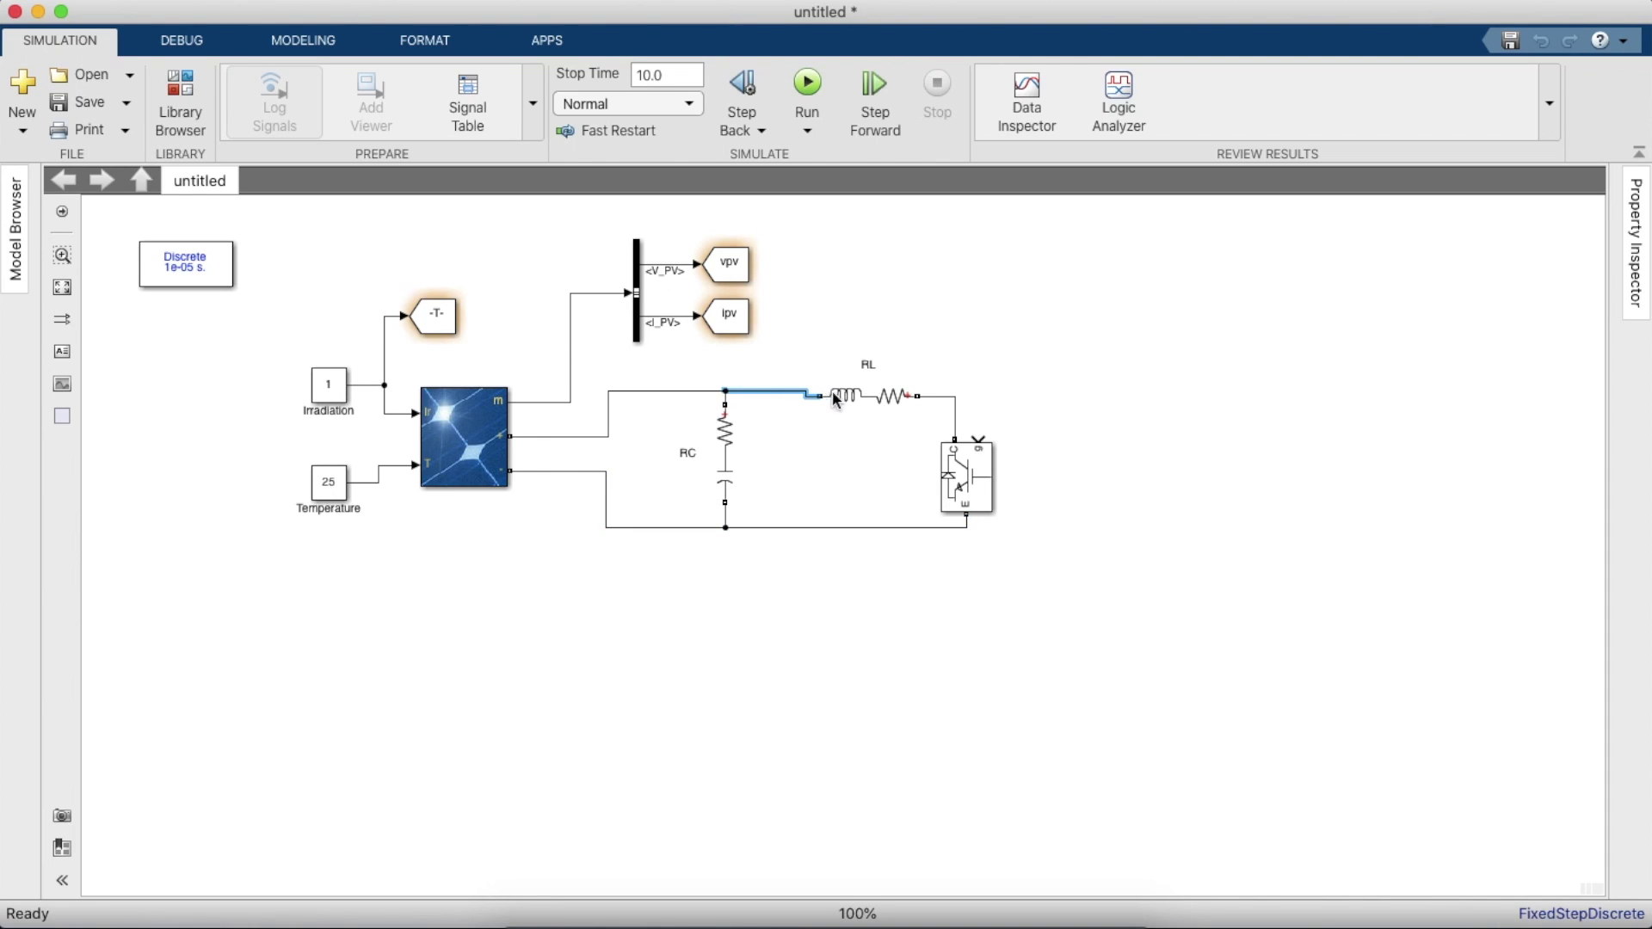
drag(833, 394, 851, 392)
drag(970, 468, 970, 450)
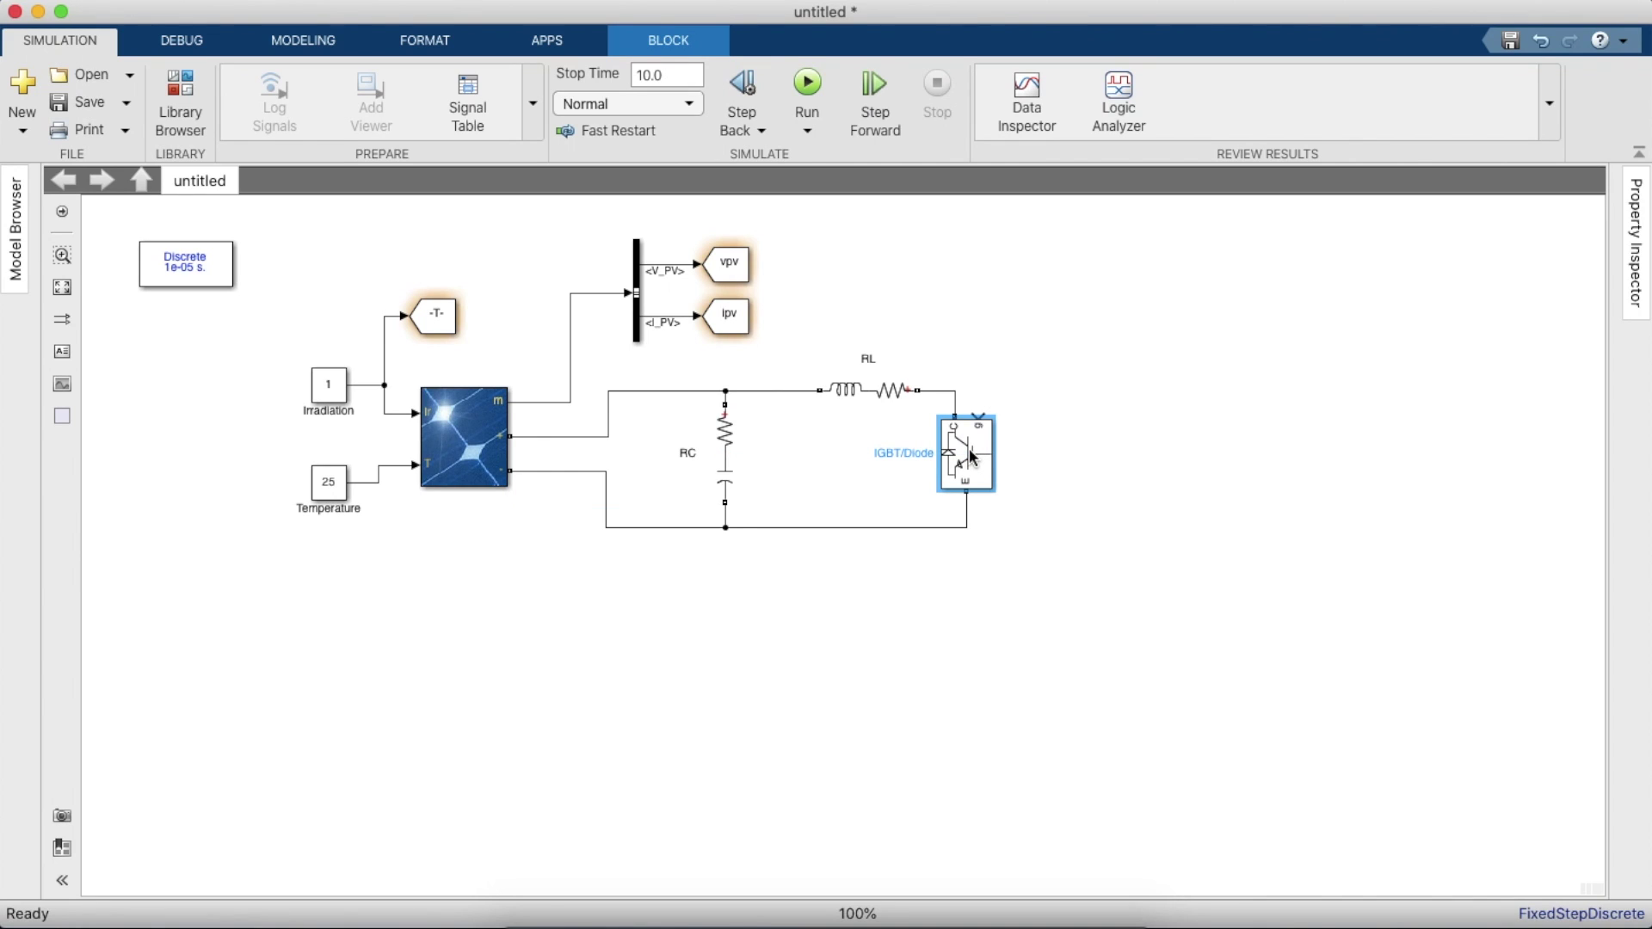
- Add a From block feeding the IGBT gate and set its tag to s_boost
click(757, 315)
drag(757, 312, 943, 314)
click(948, 312)
double_click(938, 306)
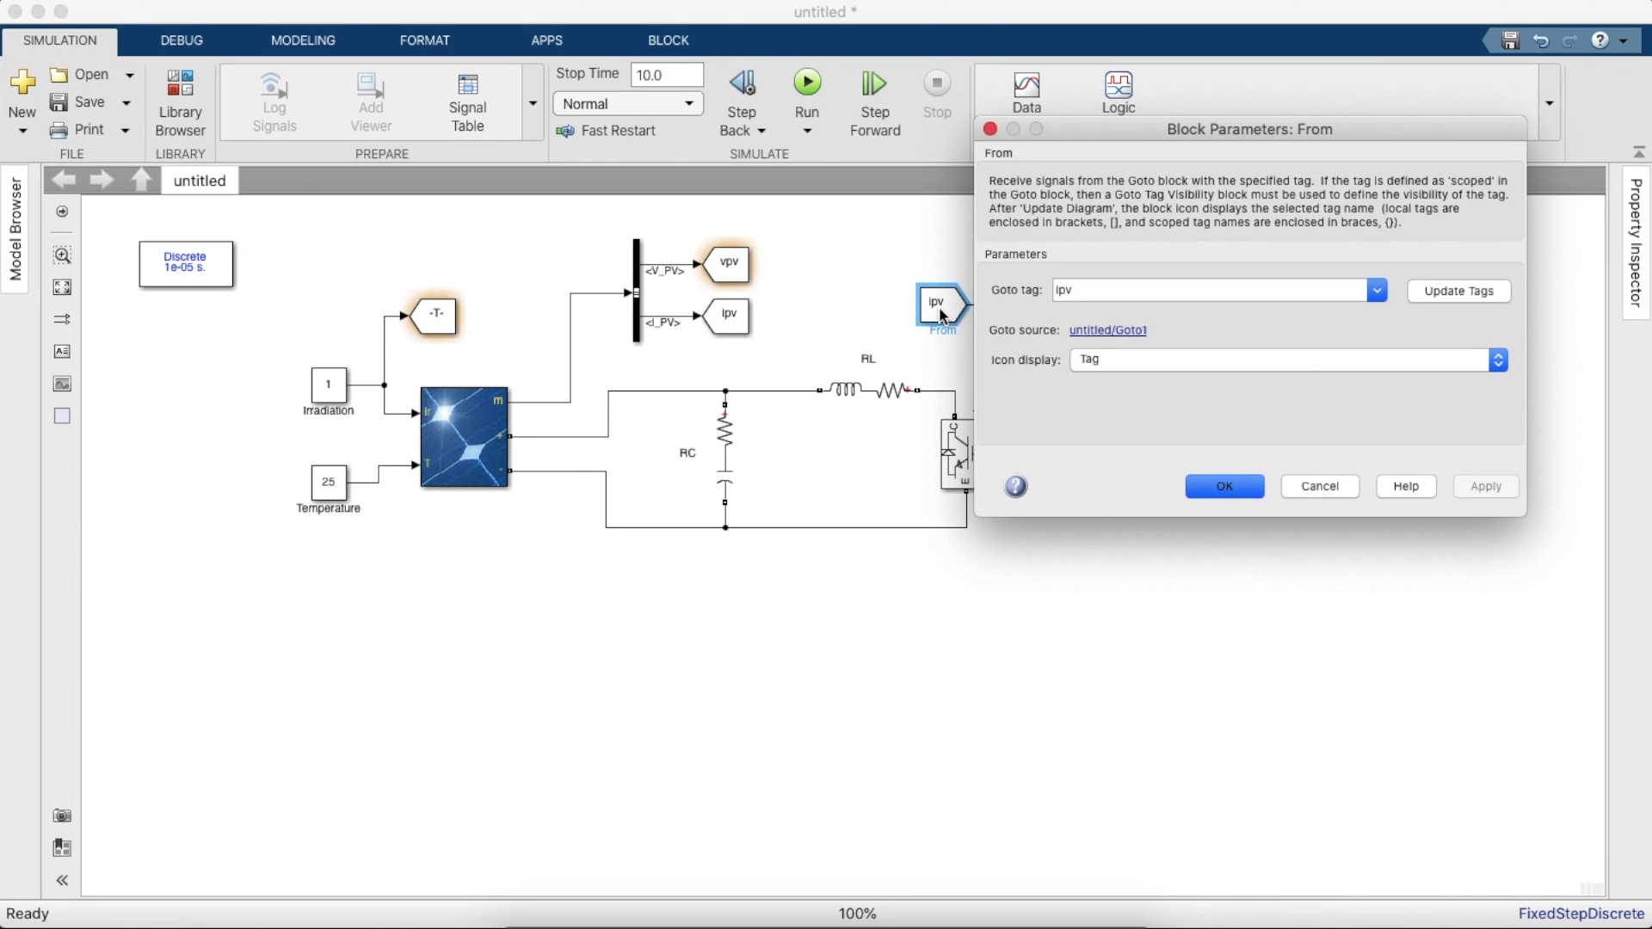
key(BackSpace)
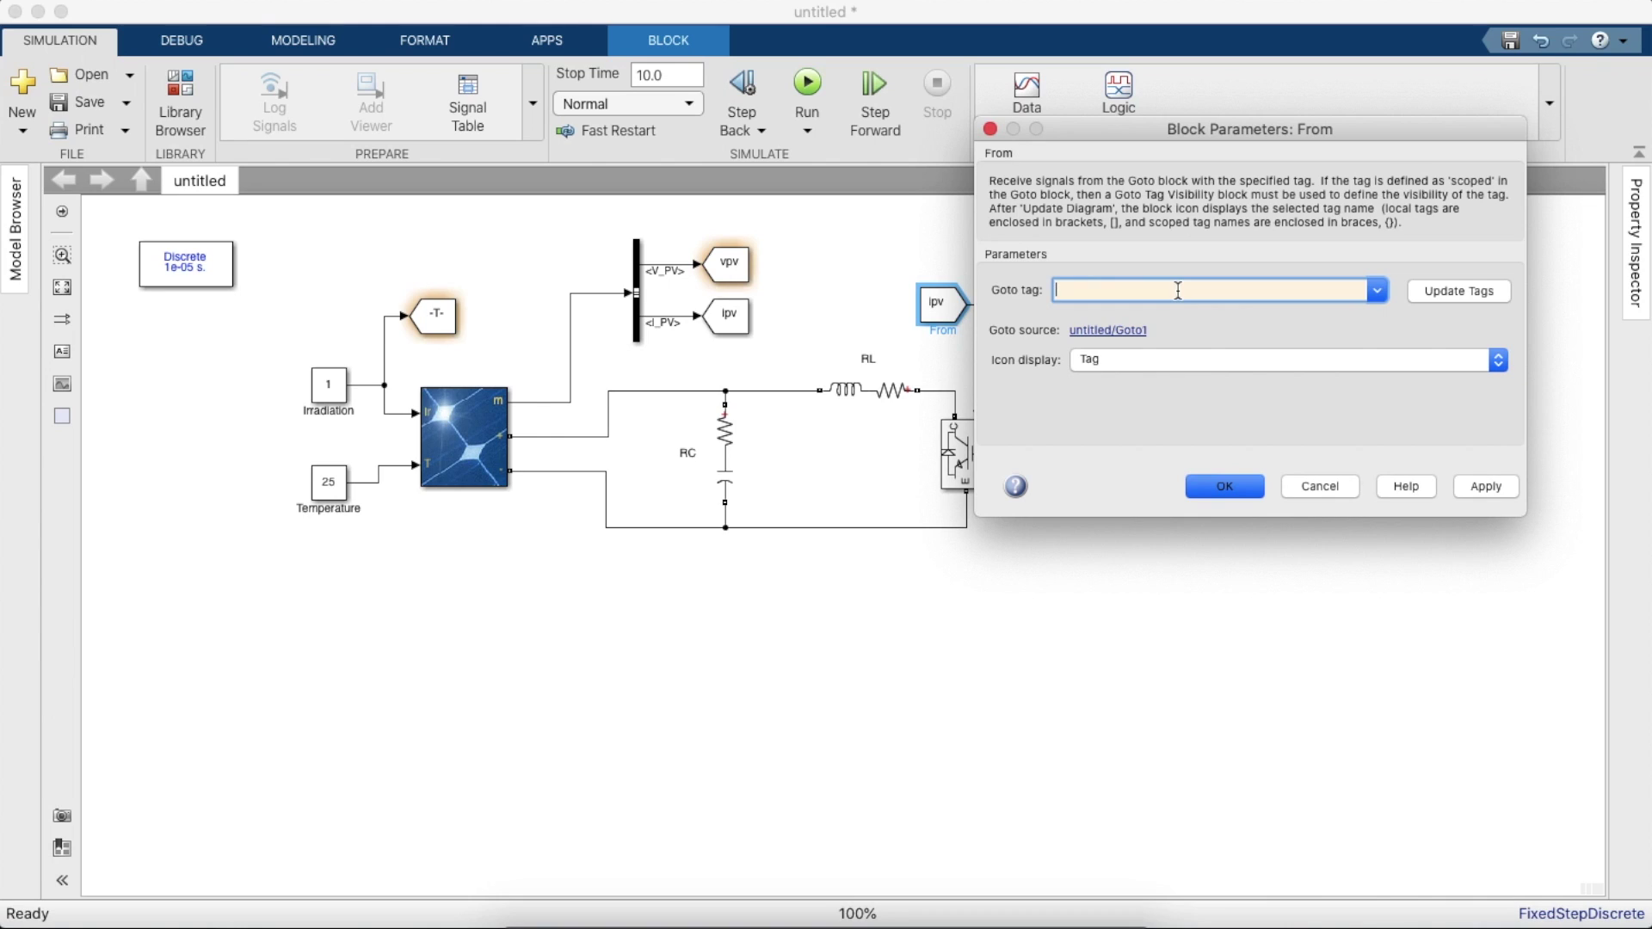
text(s_boost)
key(Return)
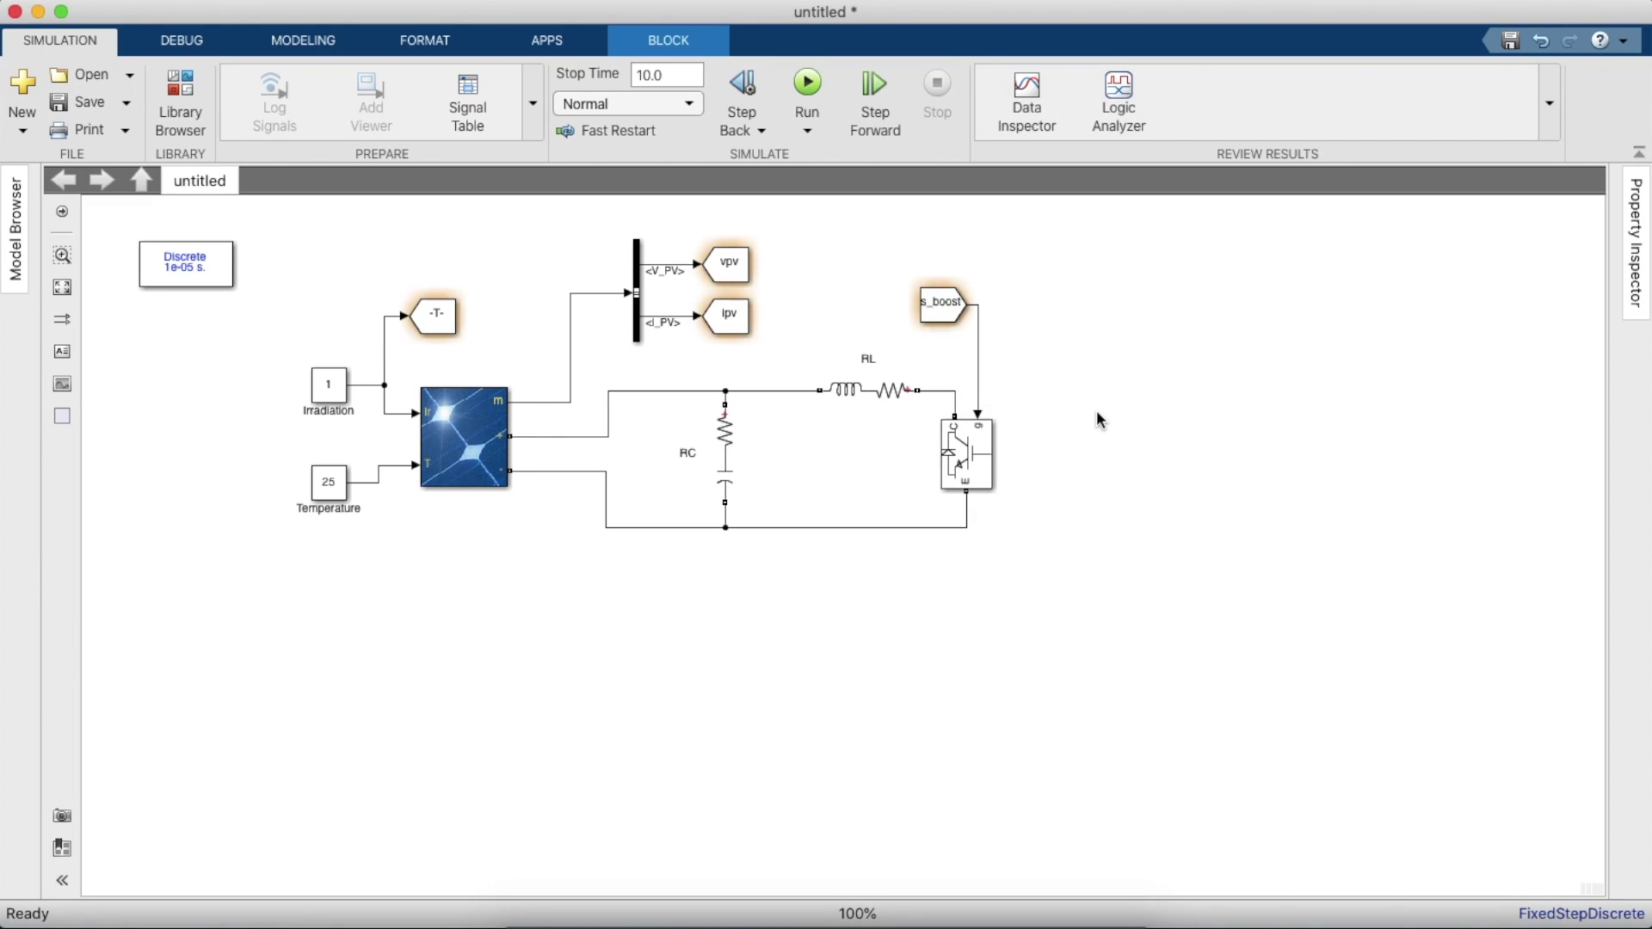
click(1097, 414)
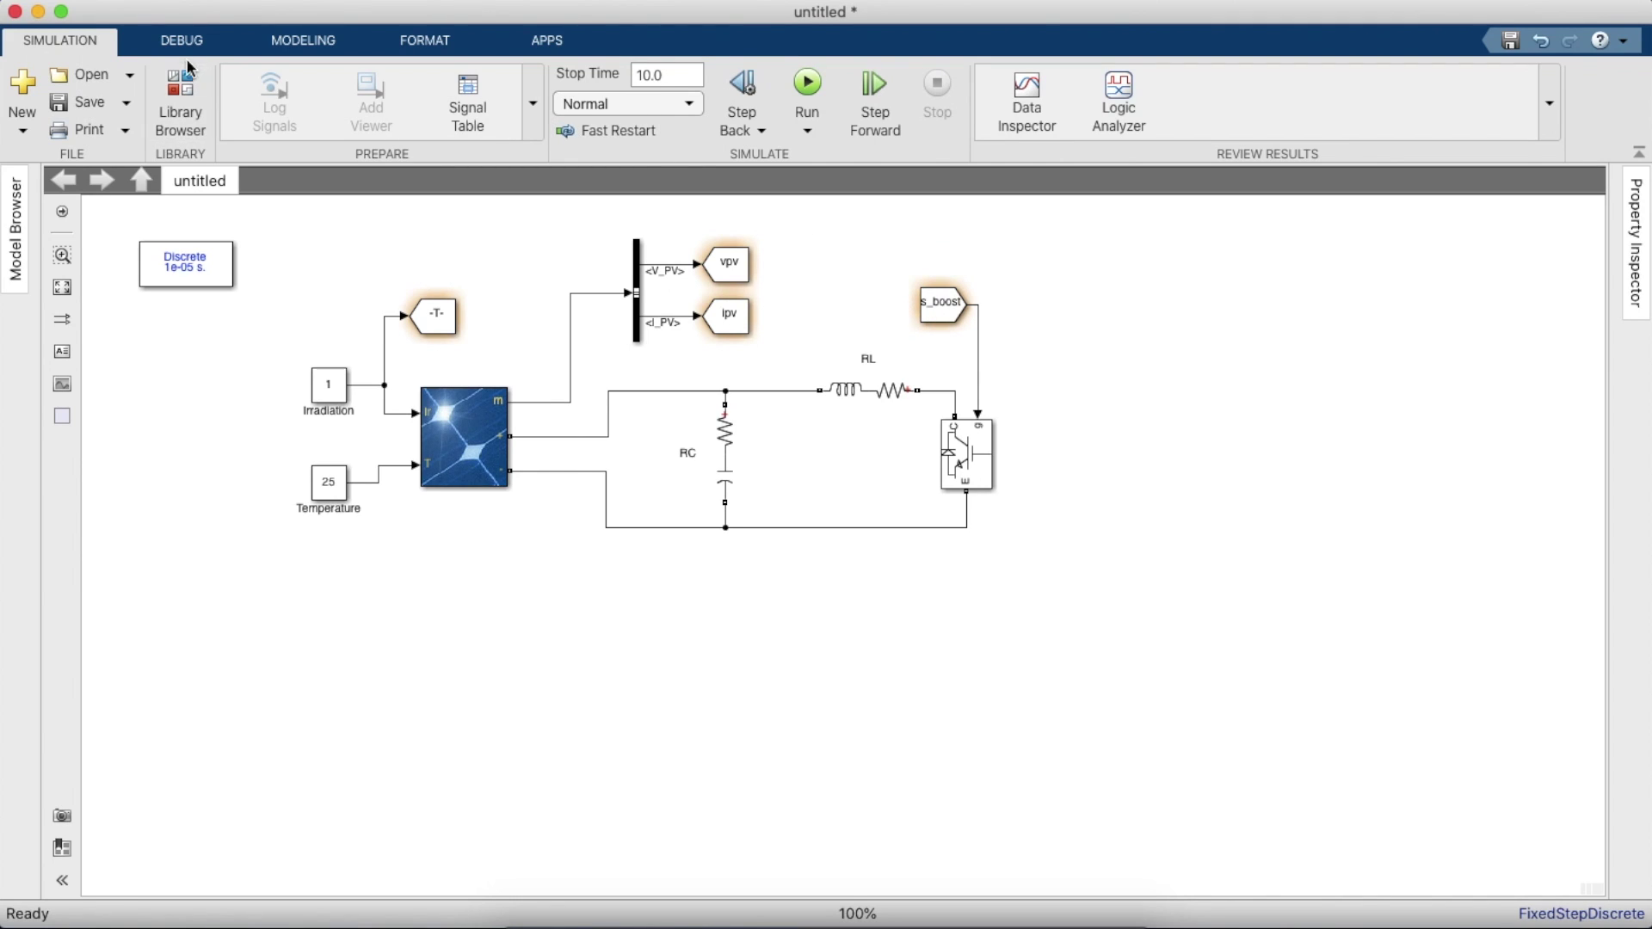
- Search the block library for "diode", place a Diode block after the IGBT and connect its anode to the RL and collector junction
click(180, 103)
click(888, 84)
text(diode)
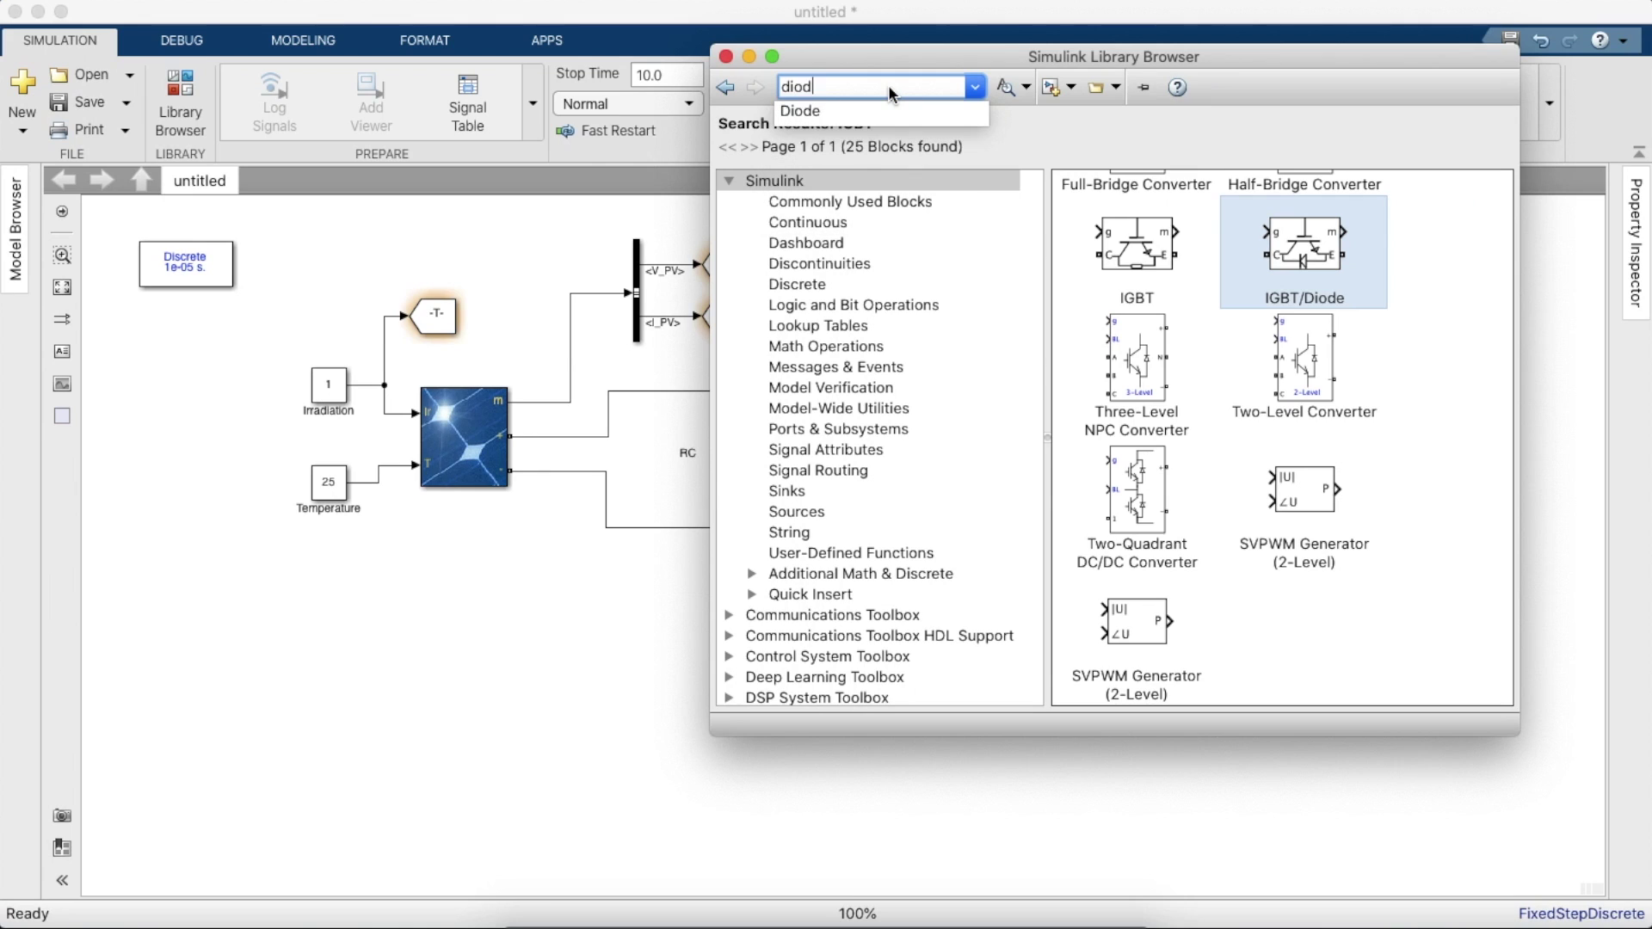
key(Return)
scroll(1131, 344, down, 10)
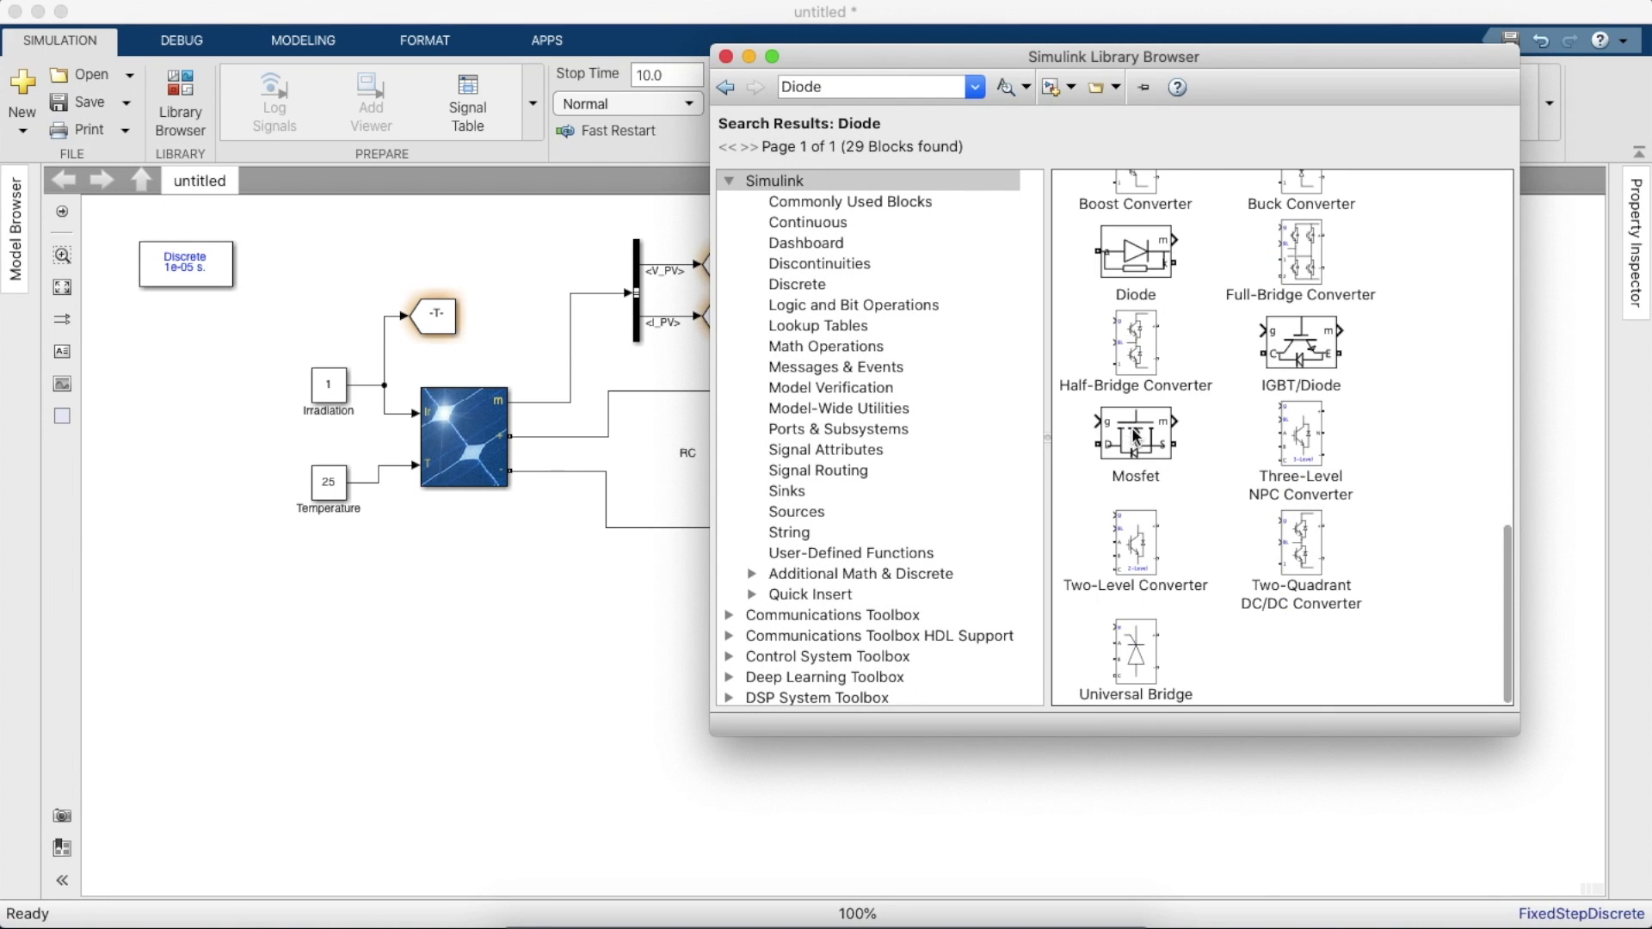
scroll(1134, 405, up, 3)
mouse_move(1136, 435)
mouse_down()
mouse_move(599, 583)
mouse_move(1137, 361)
mouse_move(1133, 378)
mouse_move(956, 390)
mouse_up()
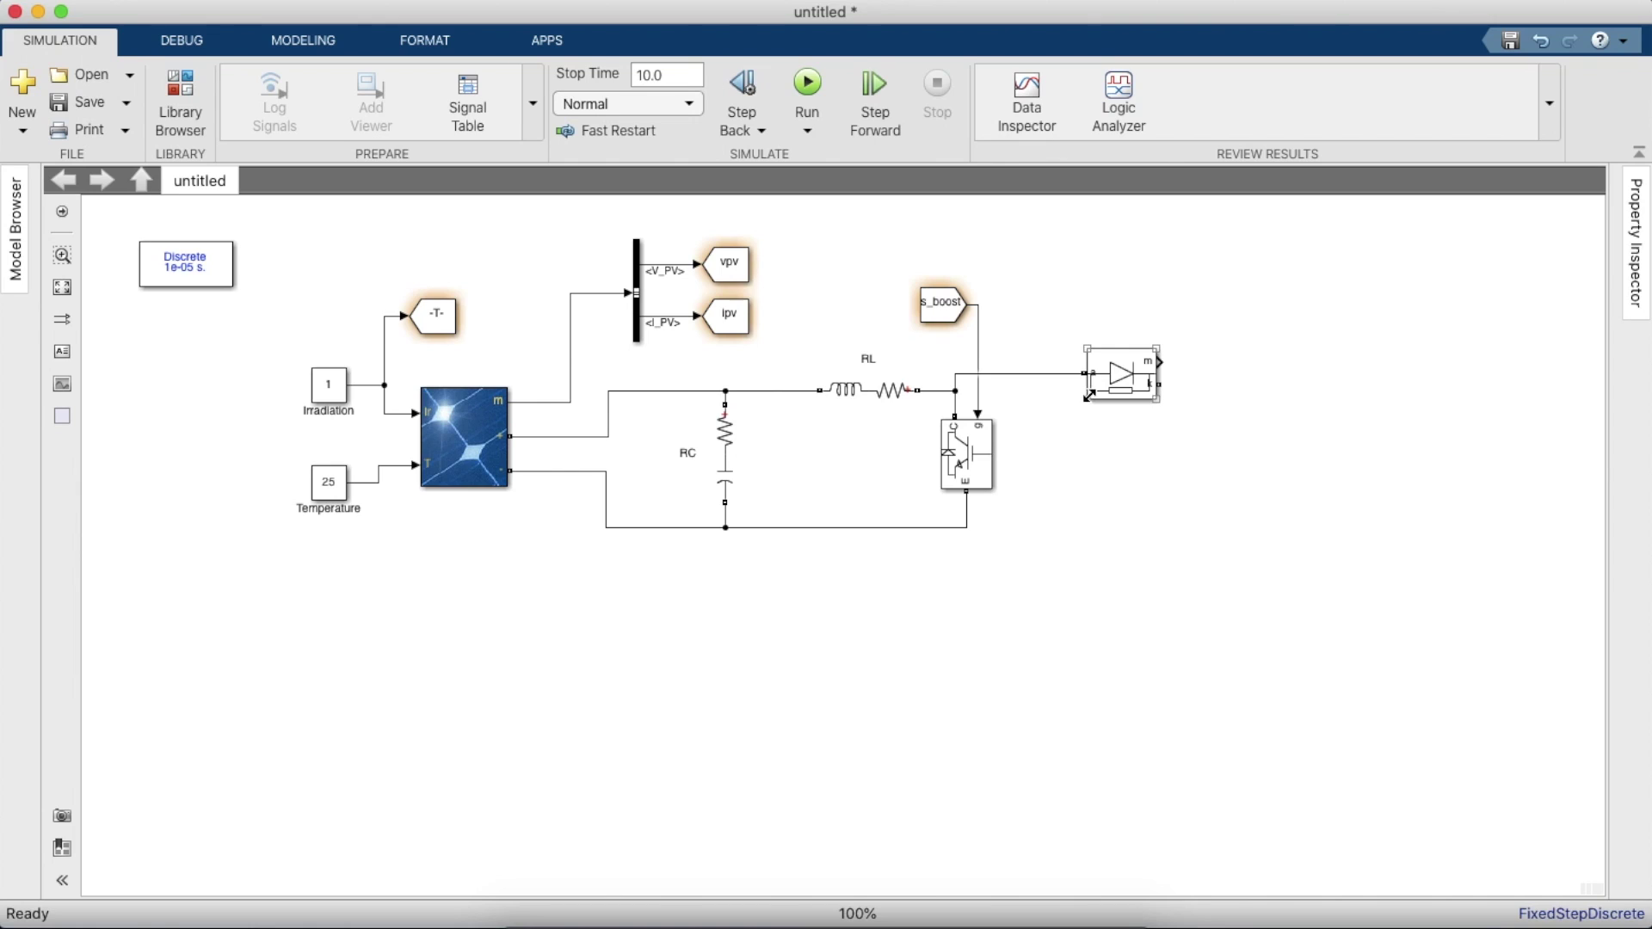
drag(1117, 392, 1117, 406)
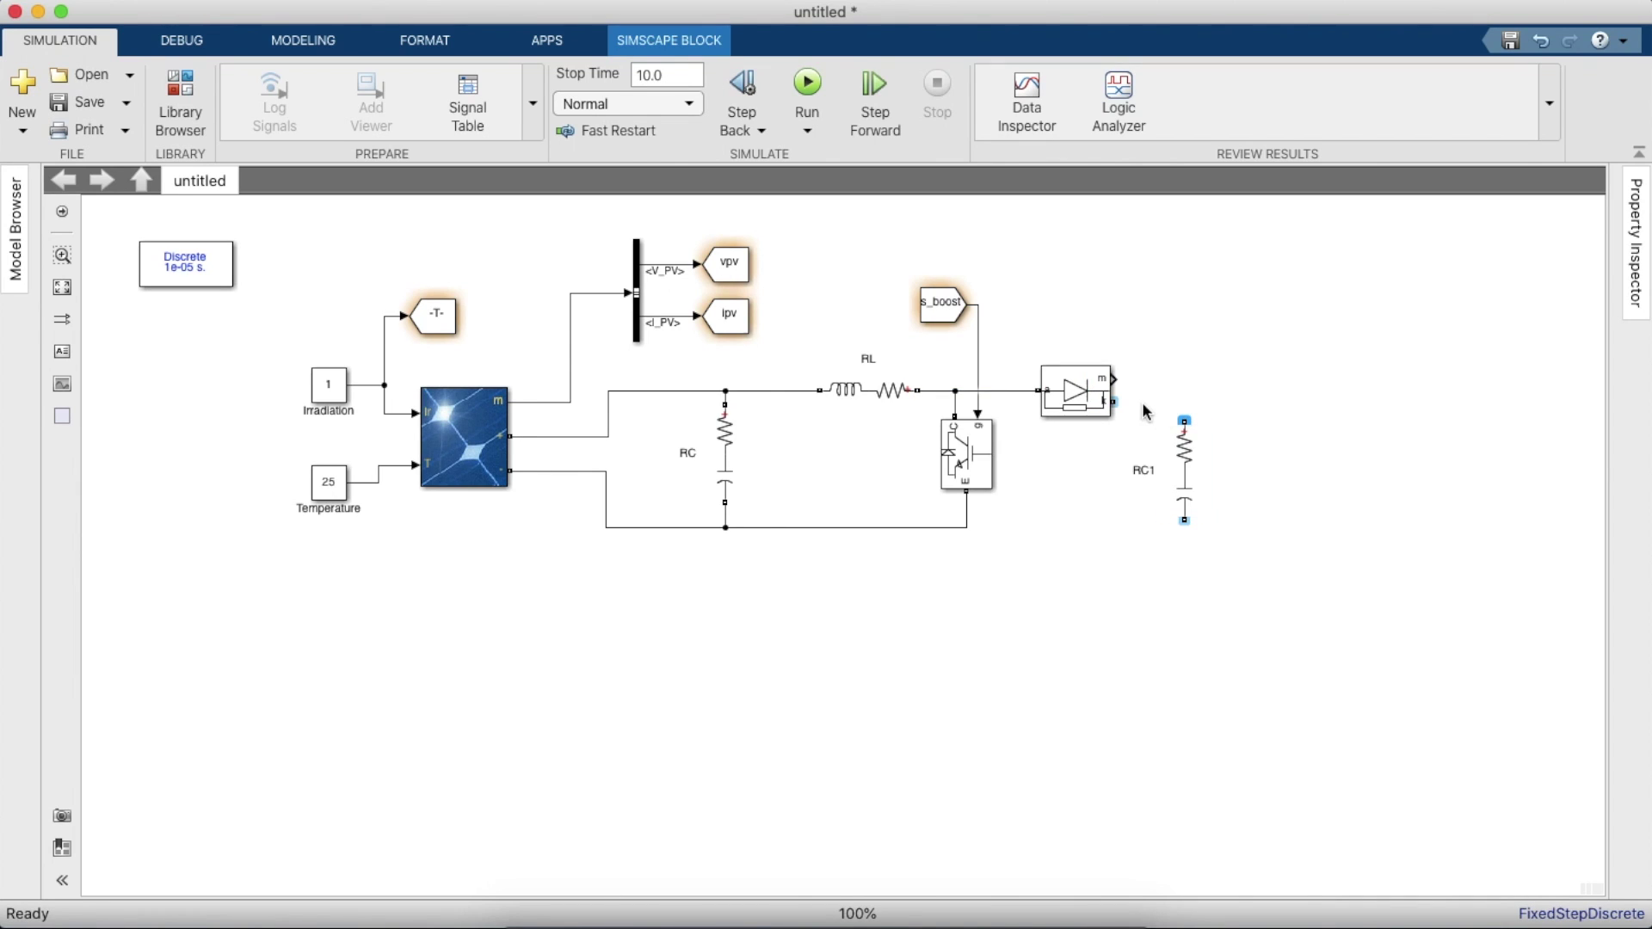
- Wire the copied RC1 branch between the diode's cathode and the circuit's negative line
drag(1113, 402, 1184, 423)
click(1183, 483)
drag(1185, 519, 967, 528)
- Rename the branch across the PV array RCPV and the branch after the diode C_Boost_Converter
click(718, 460)
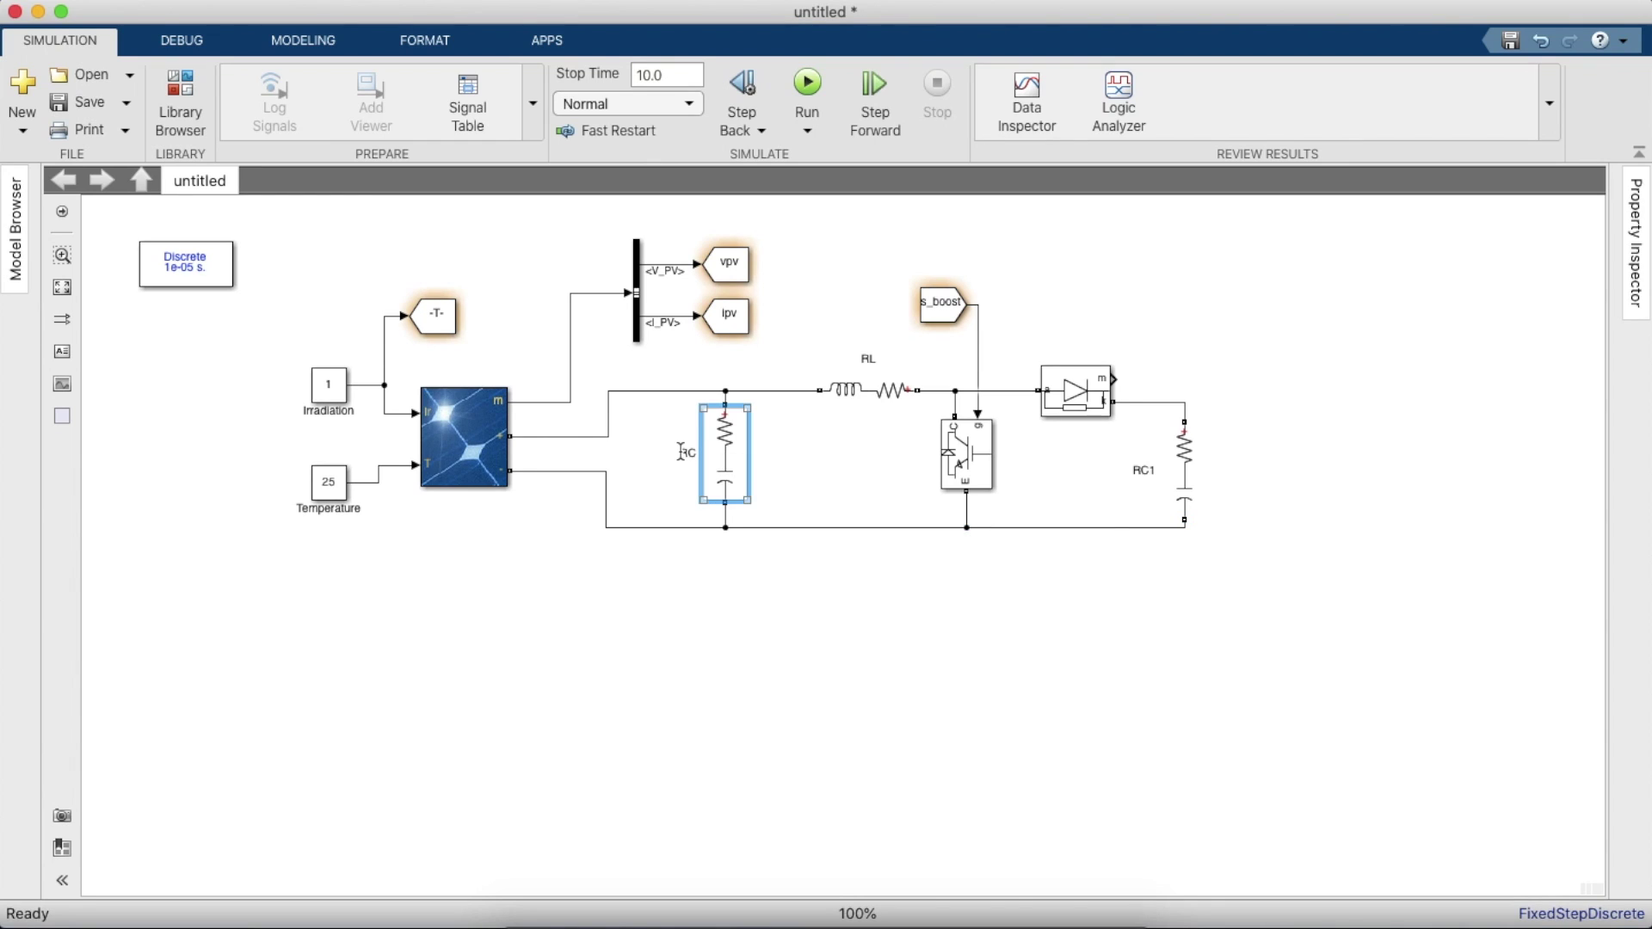
text(PV)
click(880, 632)
click(1151, 469)
double_click(1150, 469)
key(BackSpace)
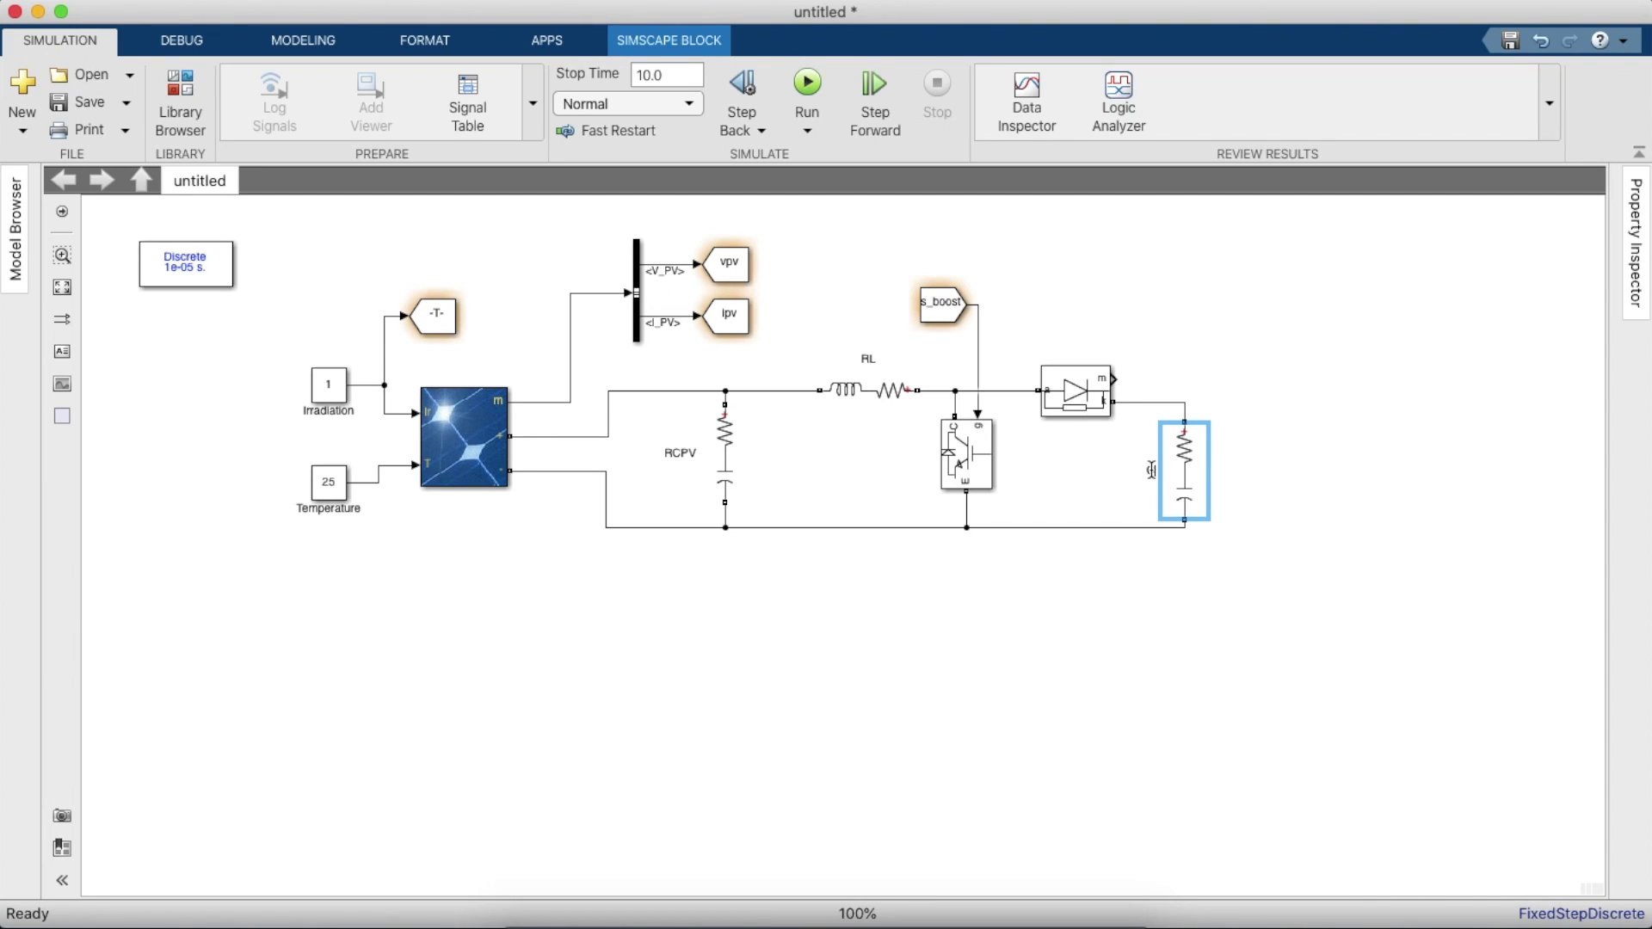
text(C_Boost_Converter)
click(1172, 567)
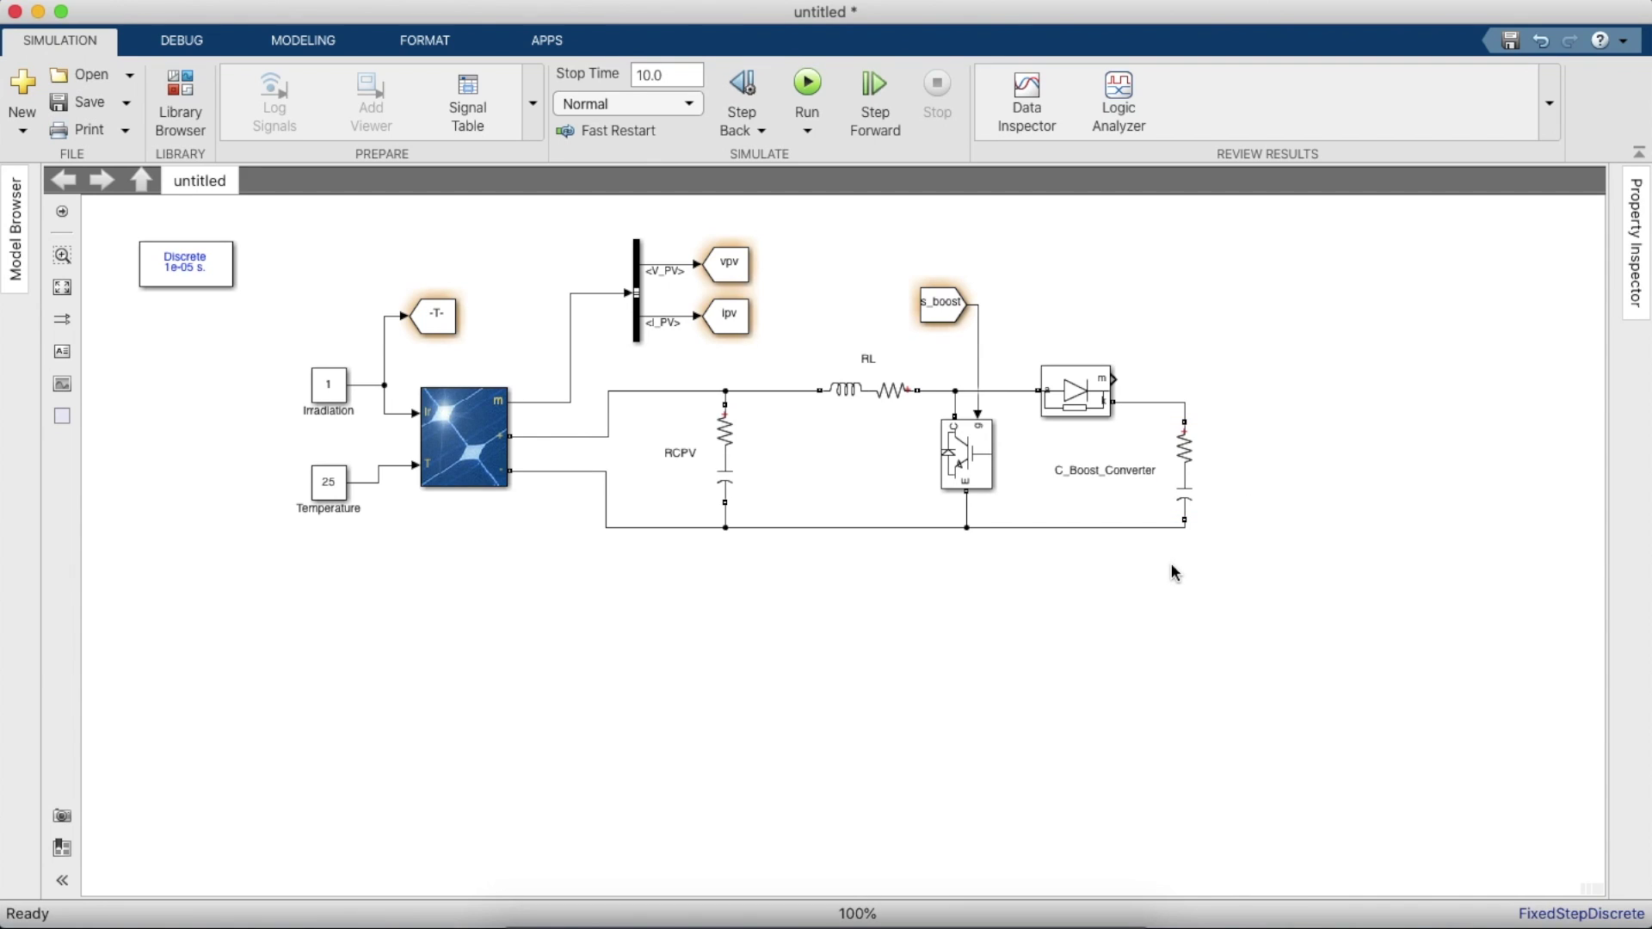
- Set the capacitance of the C_Boost_Converter branch to 3300e-6 F
double_click(1184, 456)
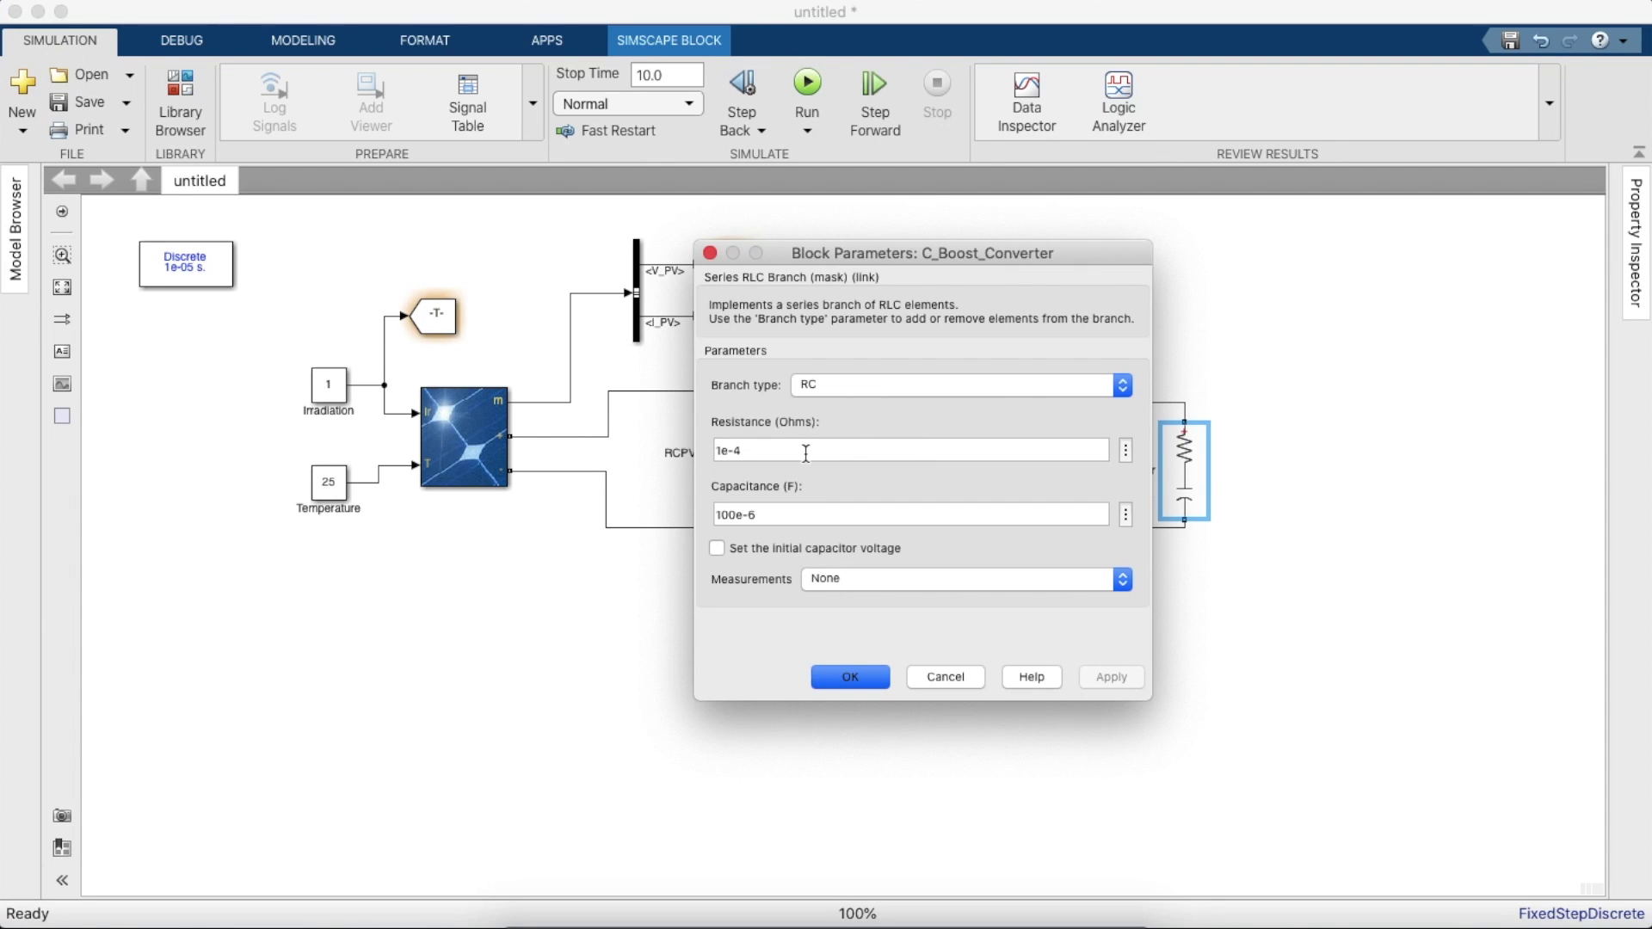
click(724, 516)
key(Delete)
key(Delete)
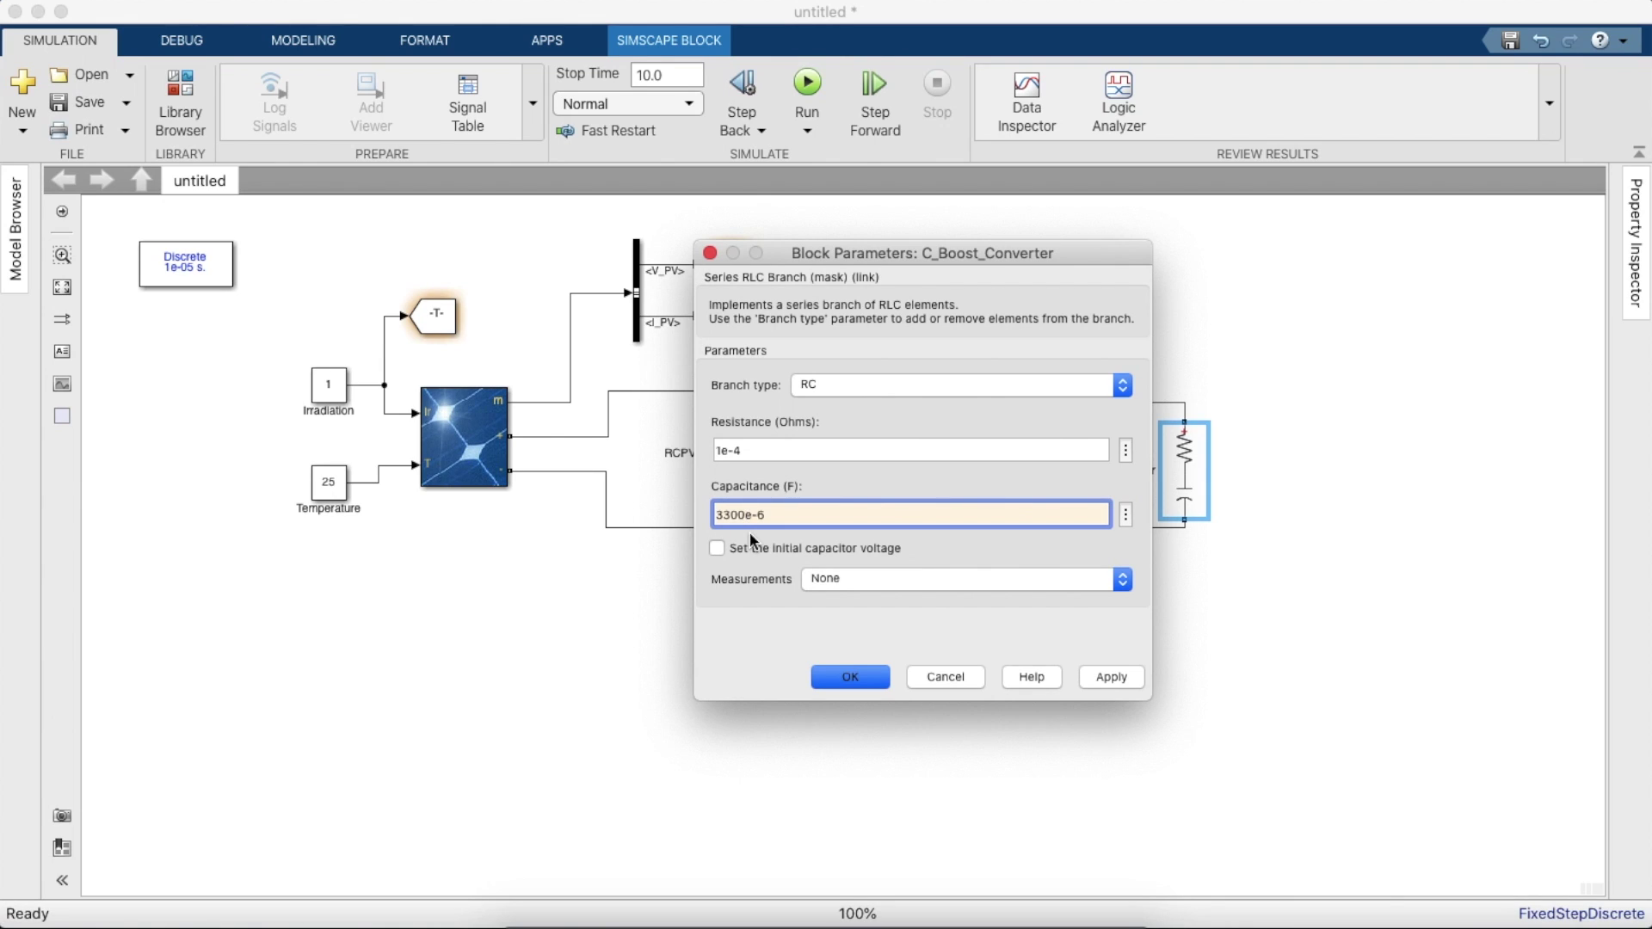
key(Return)
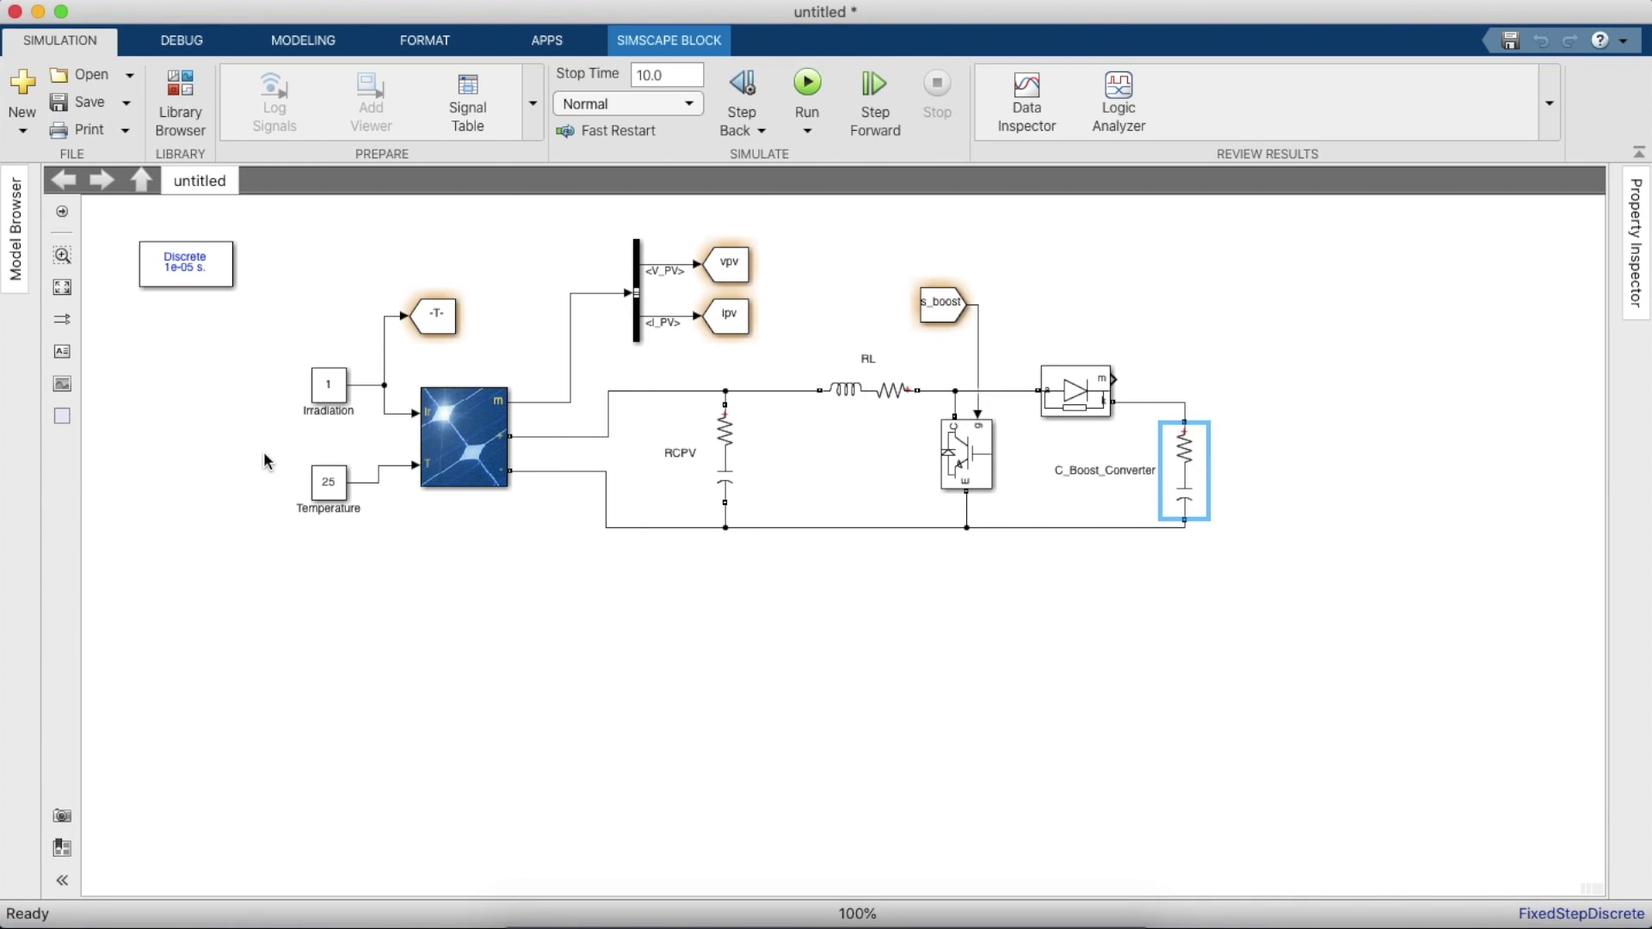
- Copy the C_Boost_Converter branch beyond the output capacitor and make the copy a pure R branch of 10 ohms
drag(1179, 470, 1279, 444)
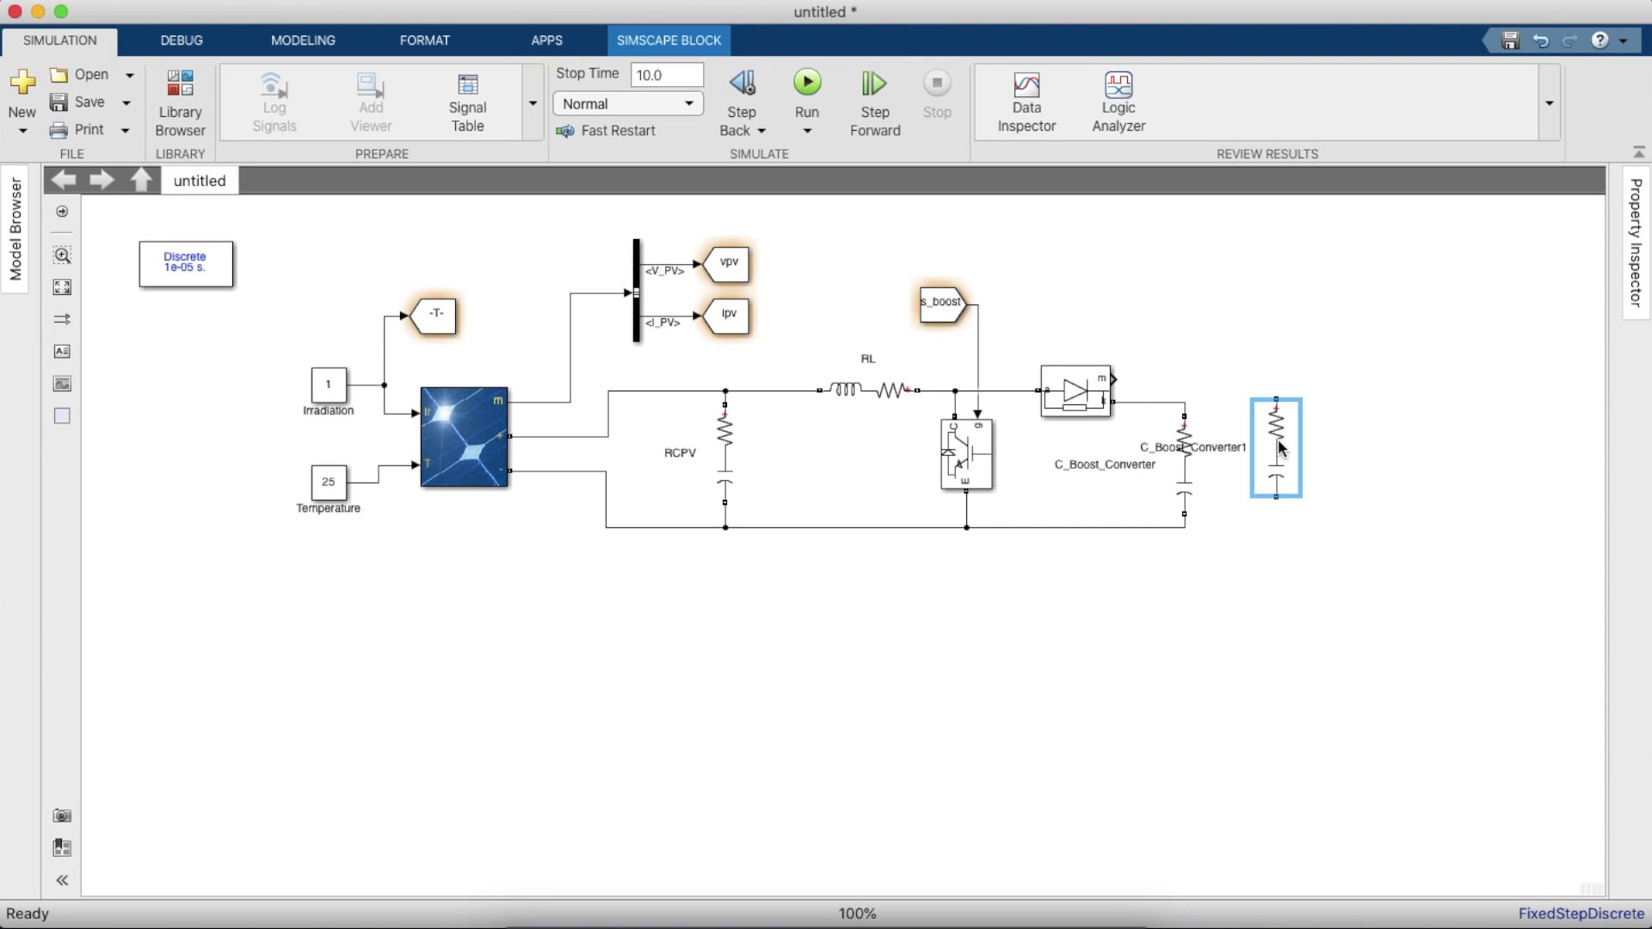
double_click(1279, 446)
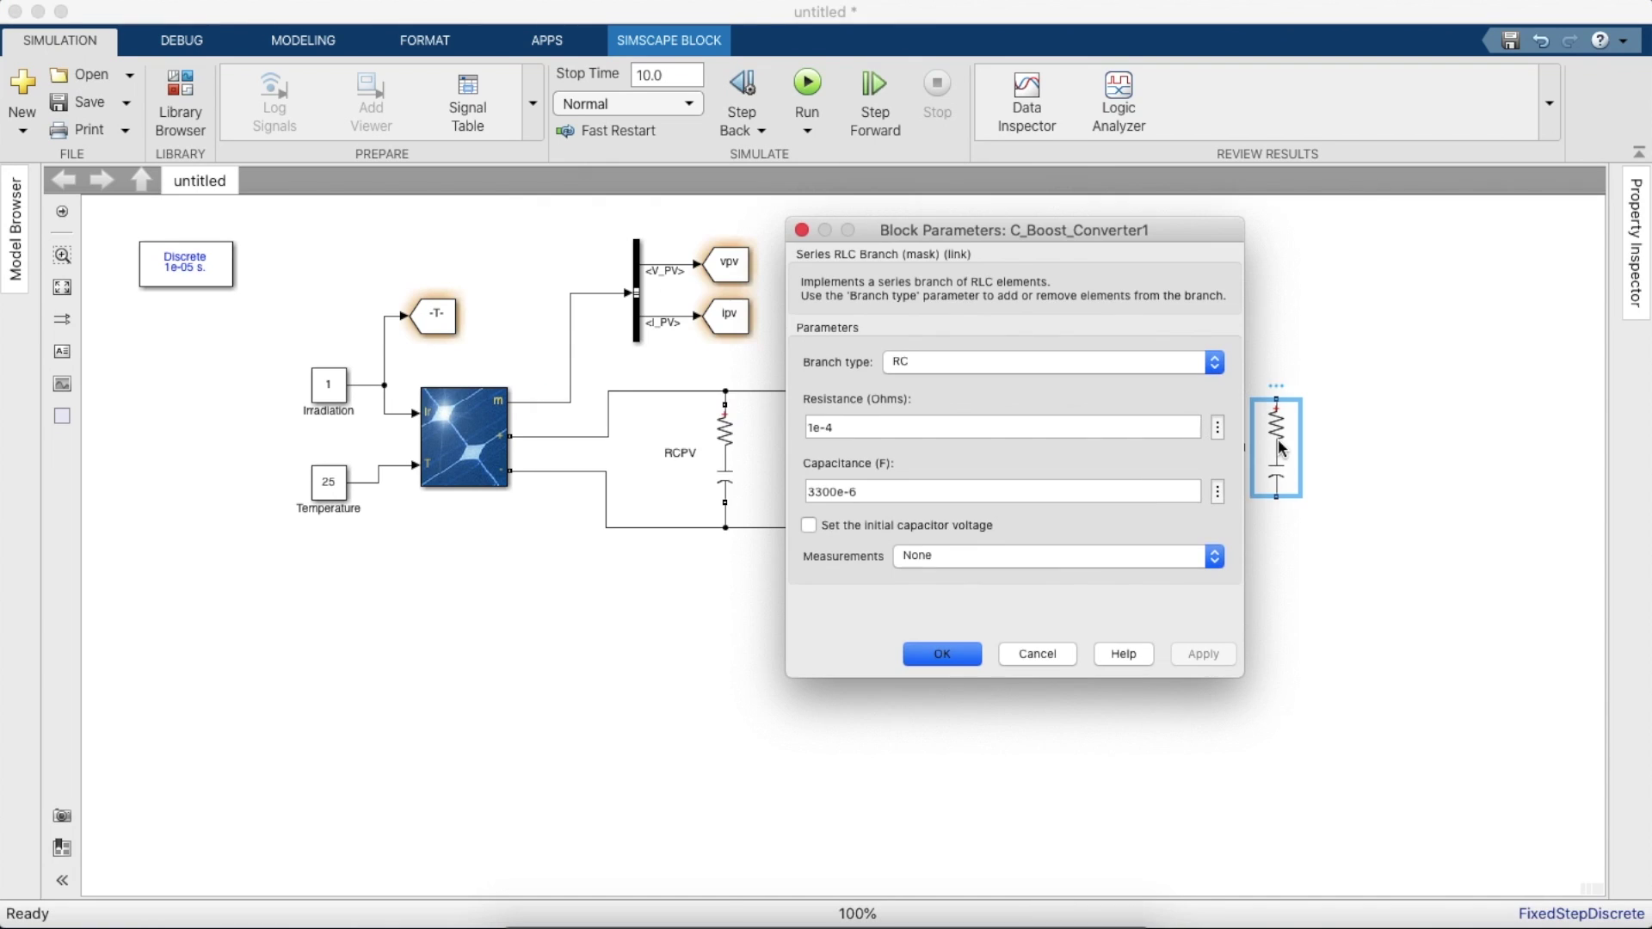
click(990, 428)
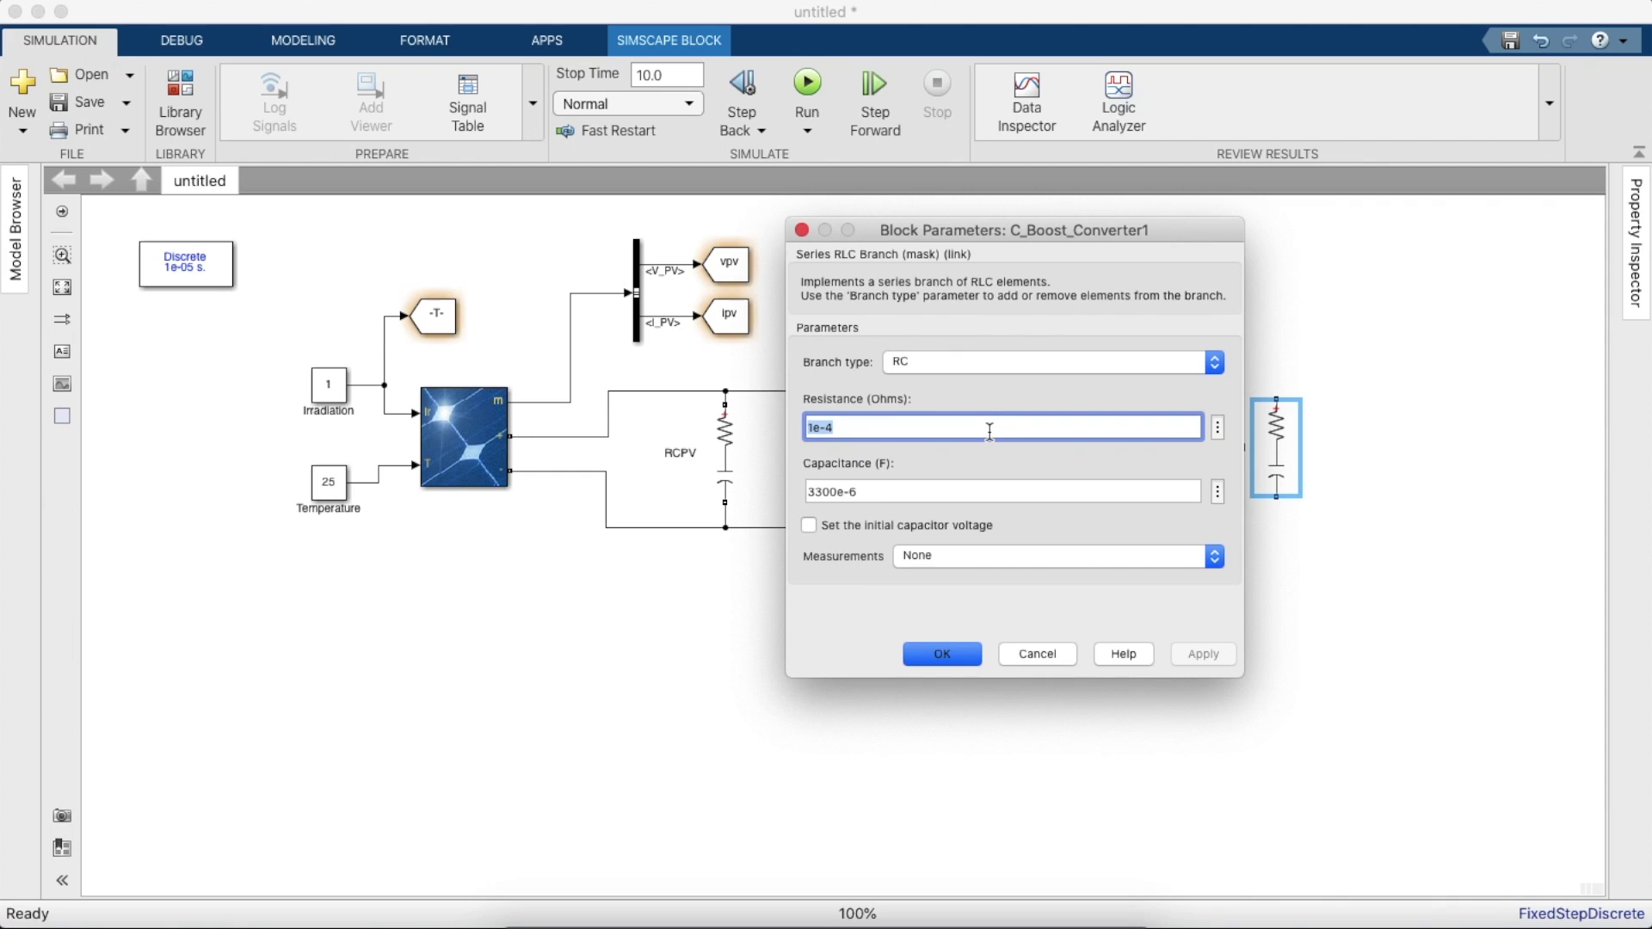
text(10)
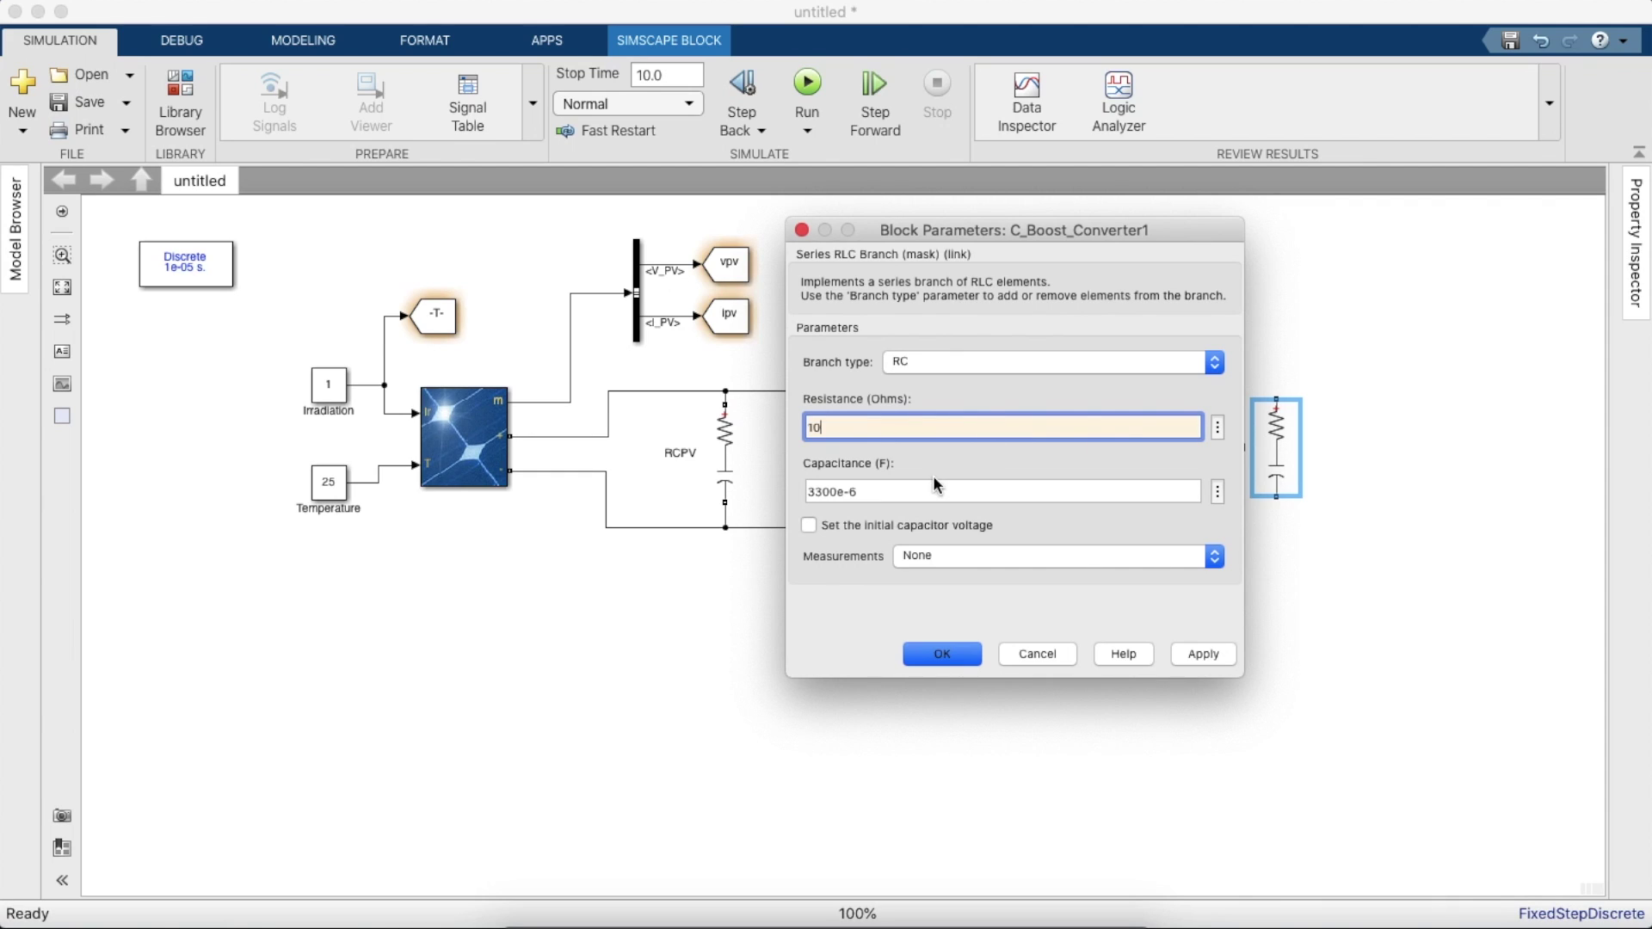
click(1023, 360)
click(1054, 298)
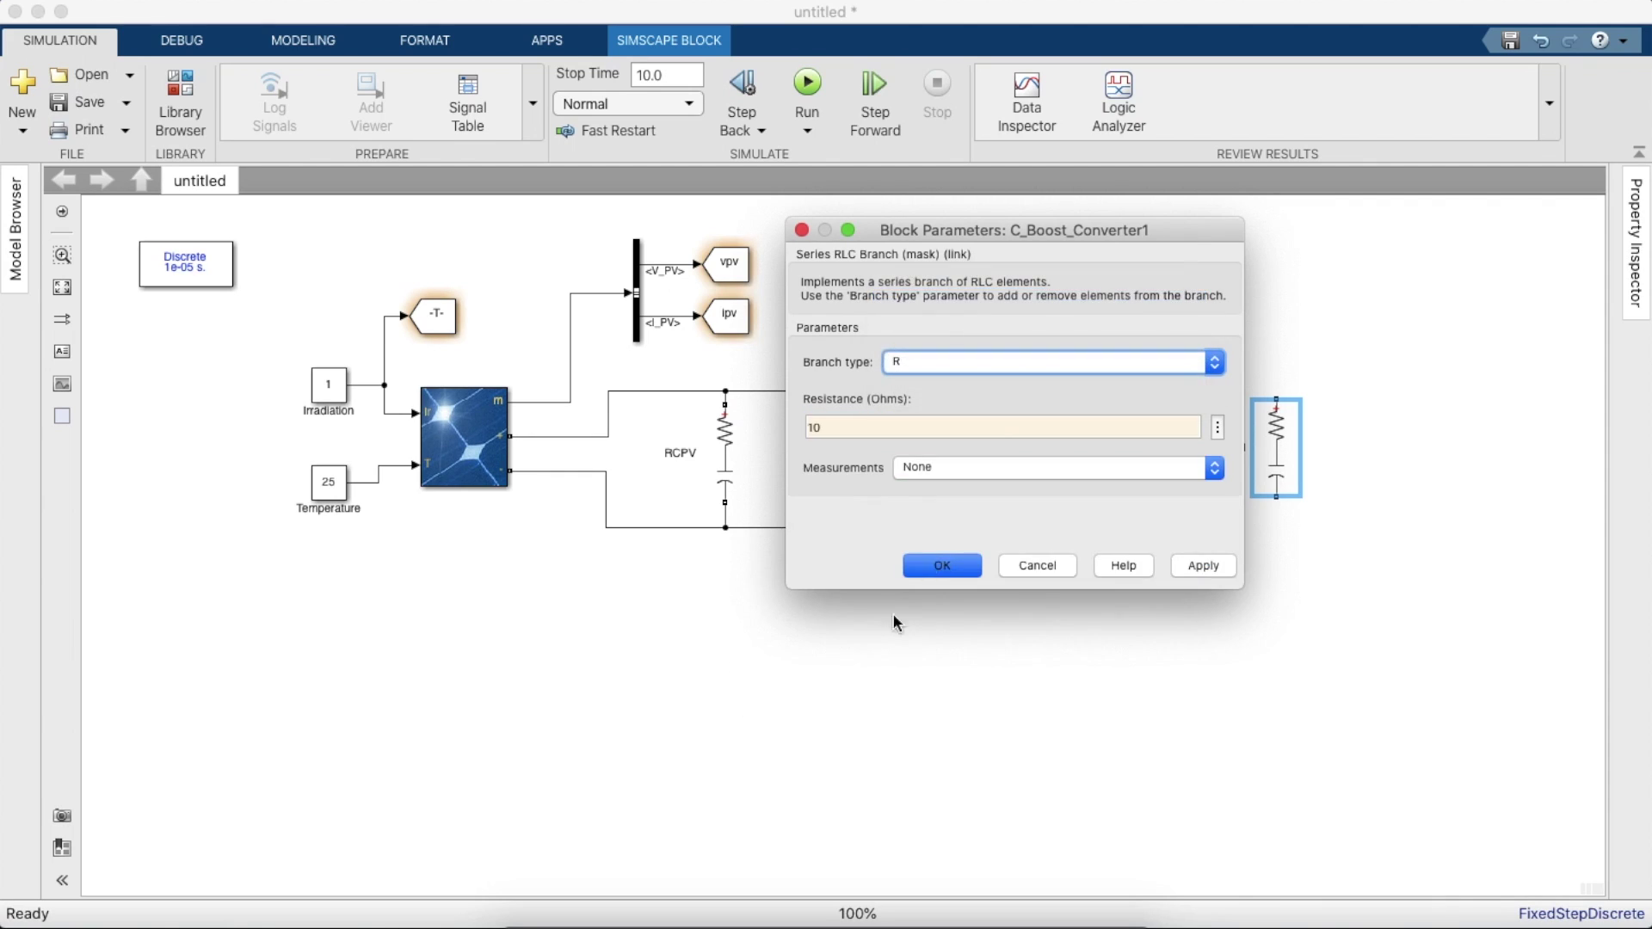
click(943, 575)
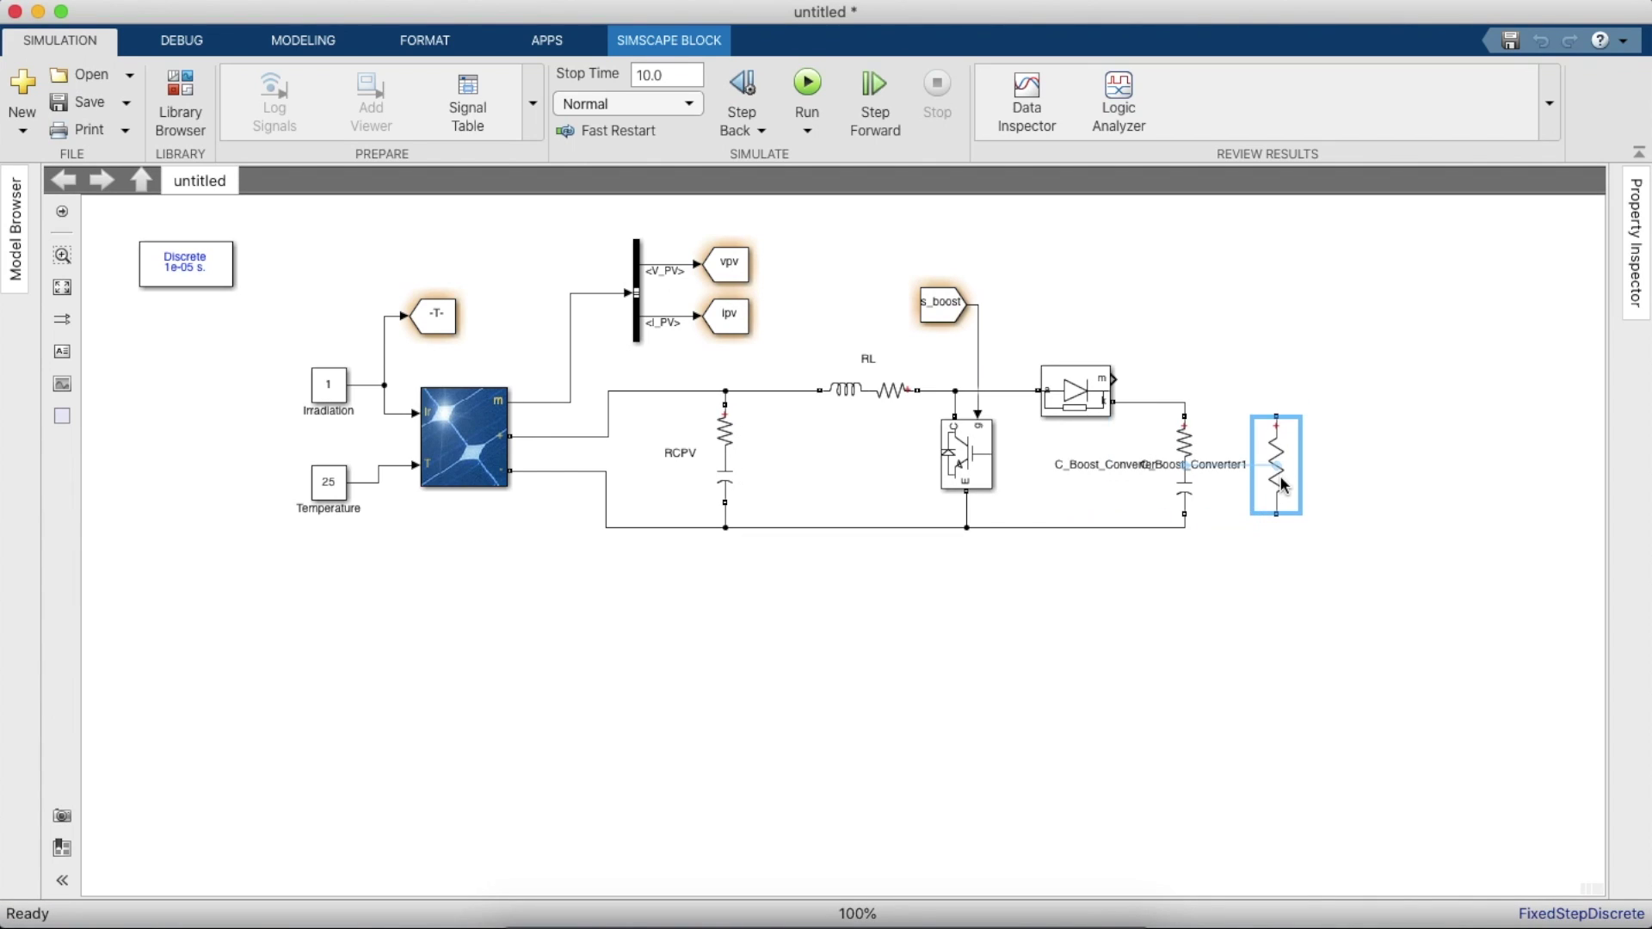
- Wire the resistor copy in parallel with the output capacitor, name it Load and position it close to the capacitor branch
drag(1276, 417, 1186, 402)
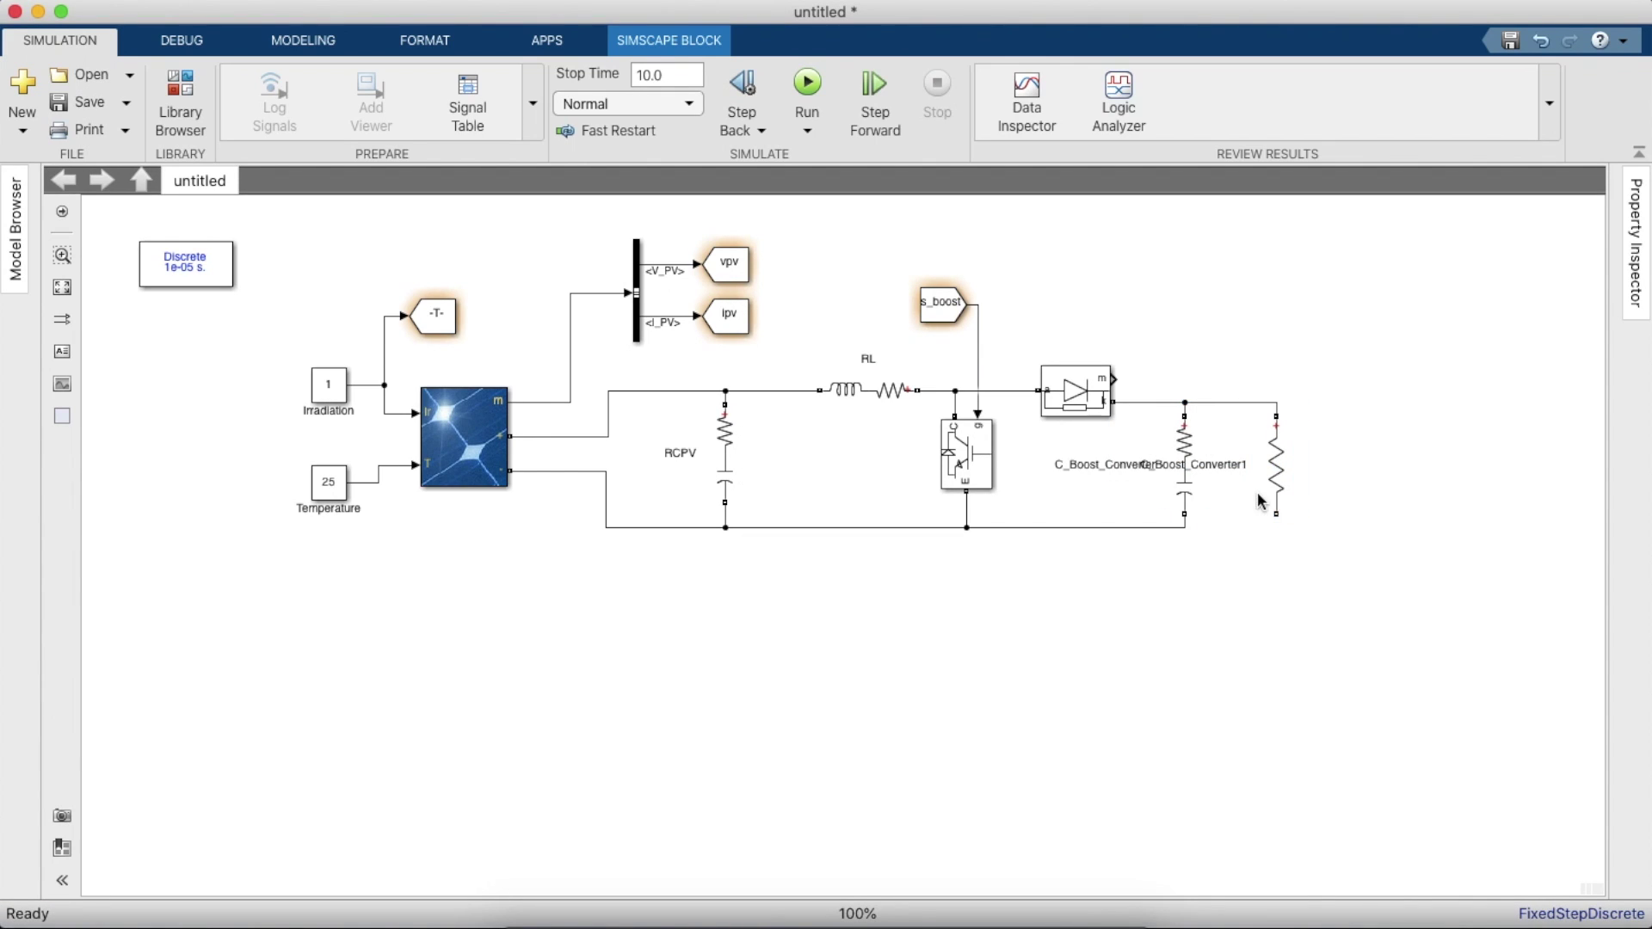
drag(1278, 514, 1200, 519)
drag(1288, 483, 1185, 526)
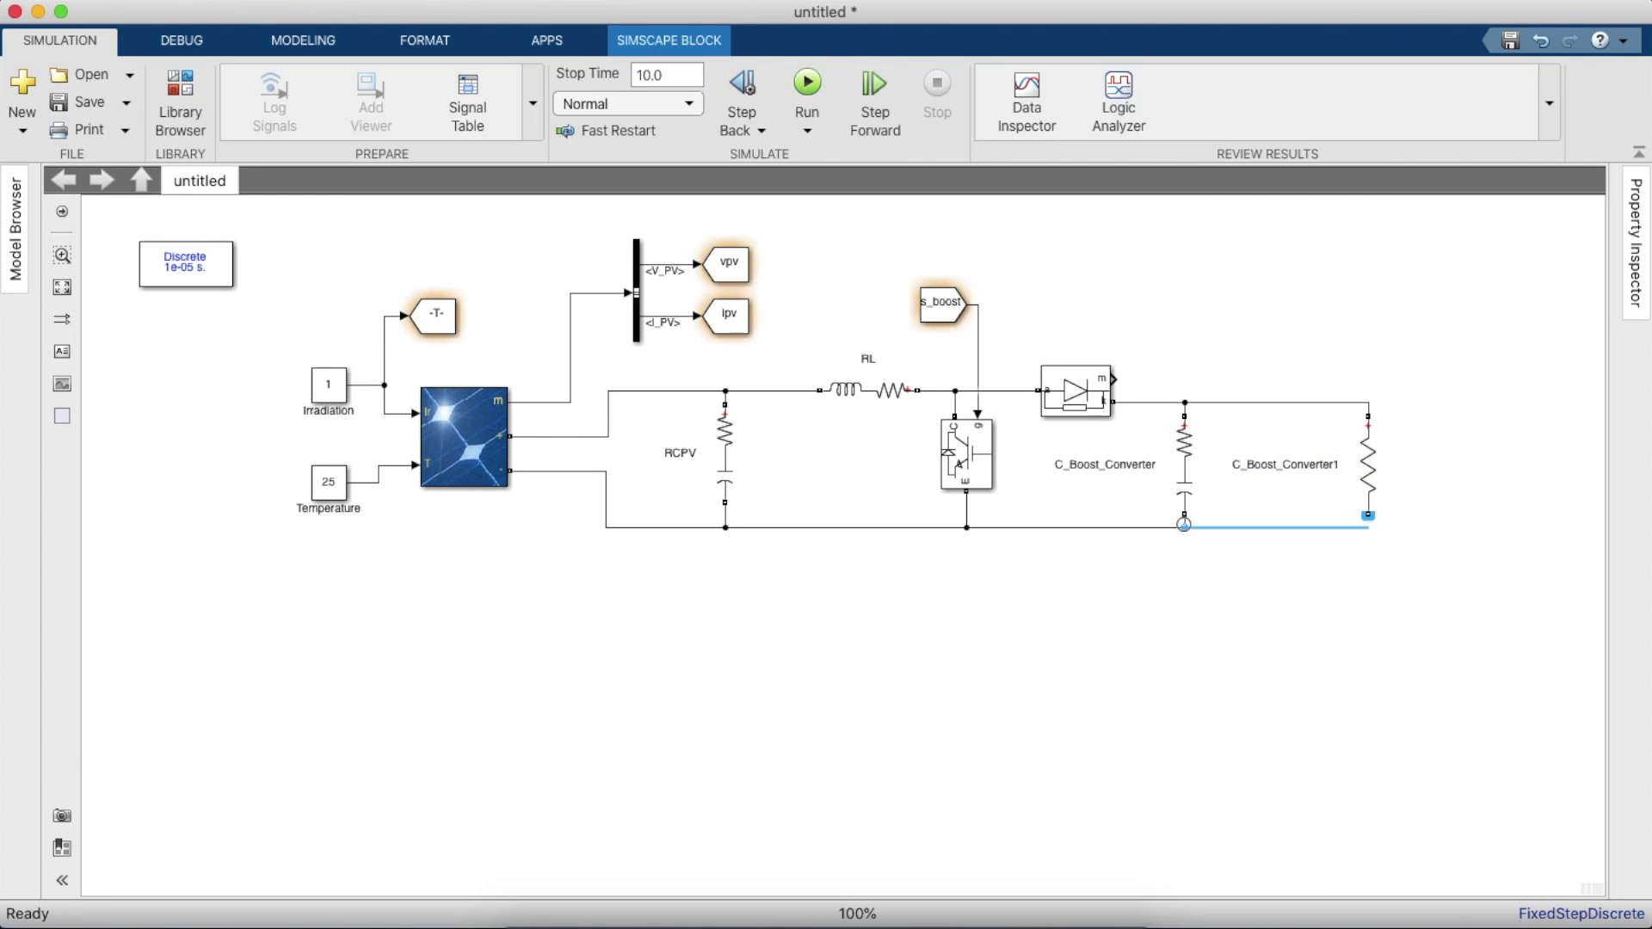
double_click(1279, 465)
key(BackSpace)
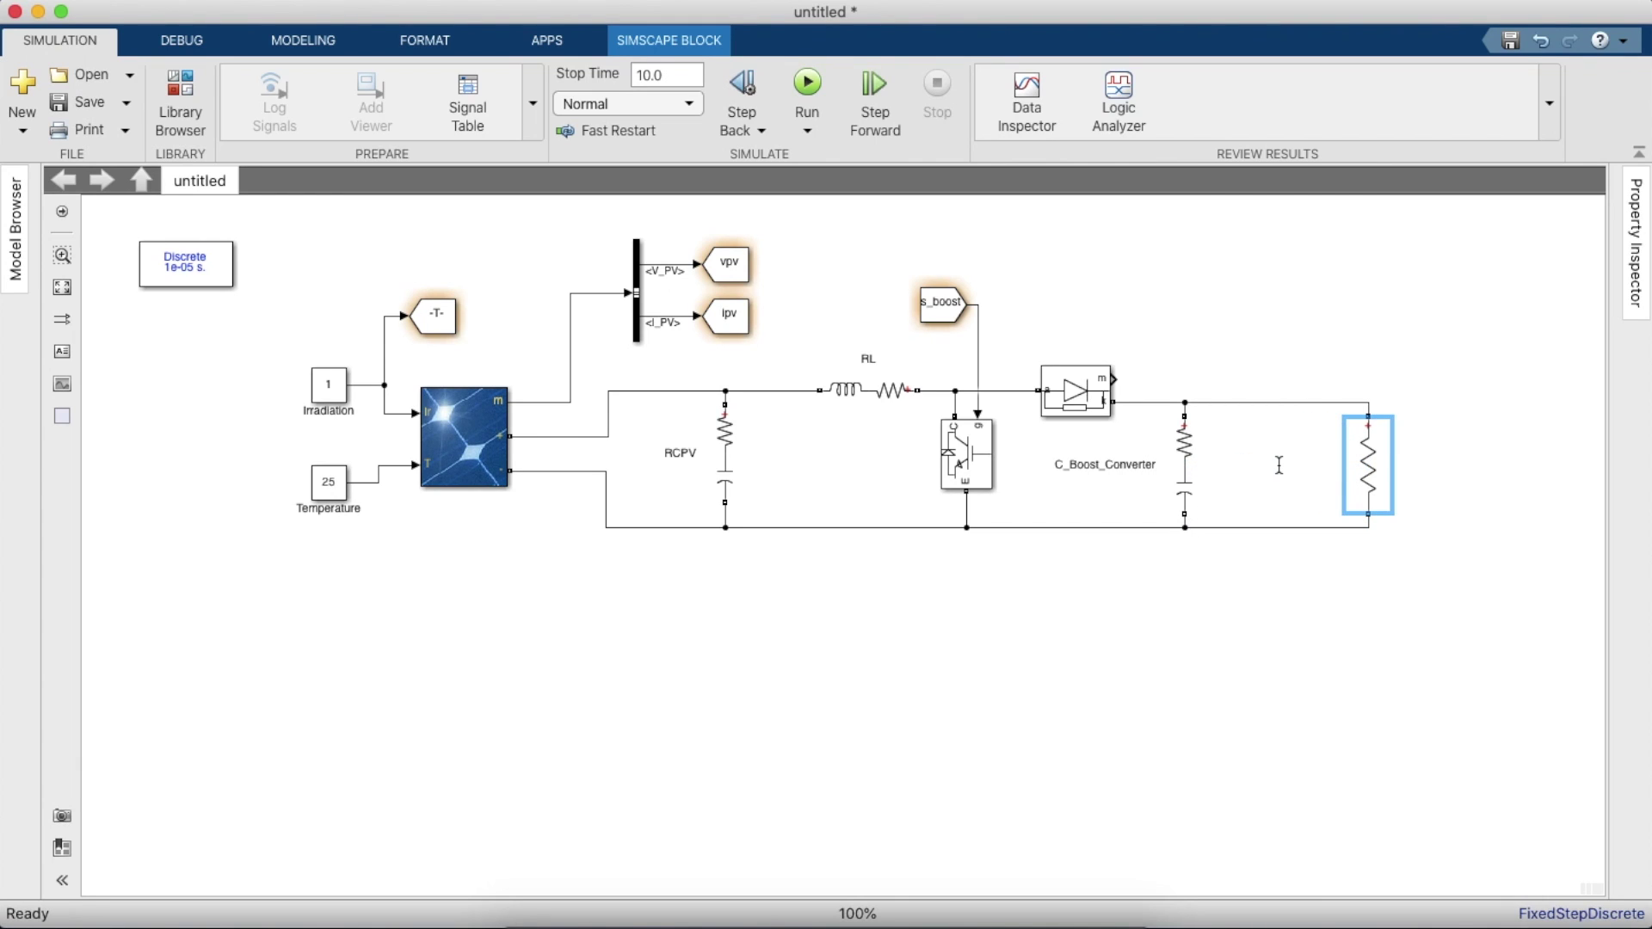
click(1315, 694)
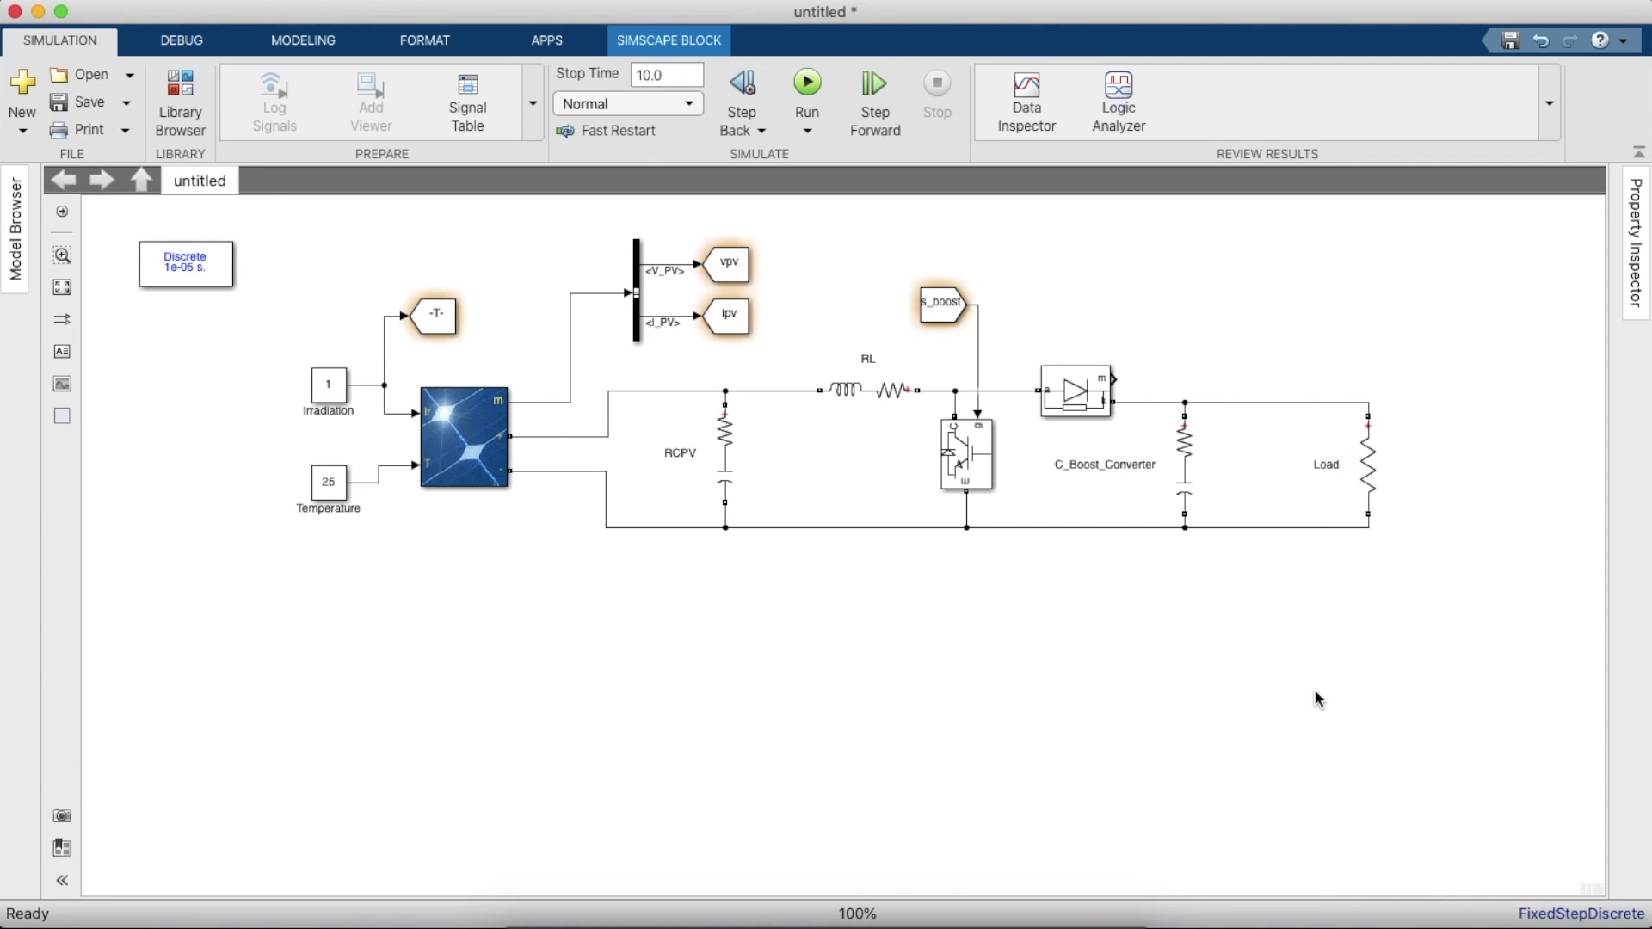
drag(1366, 471, 1300, 478)
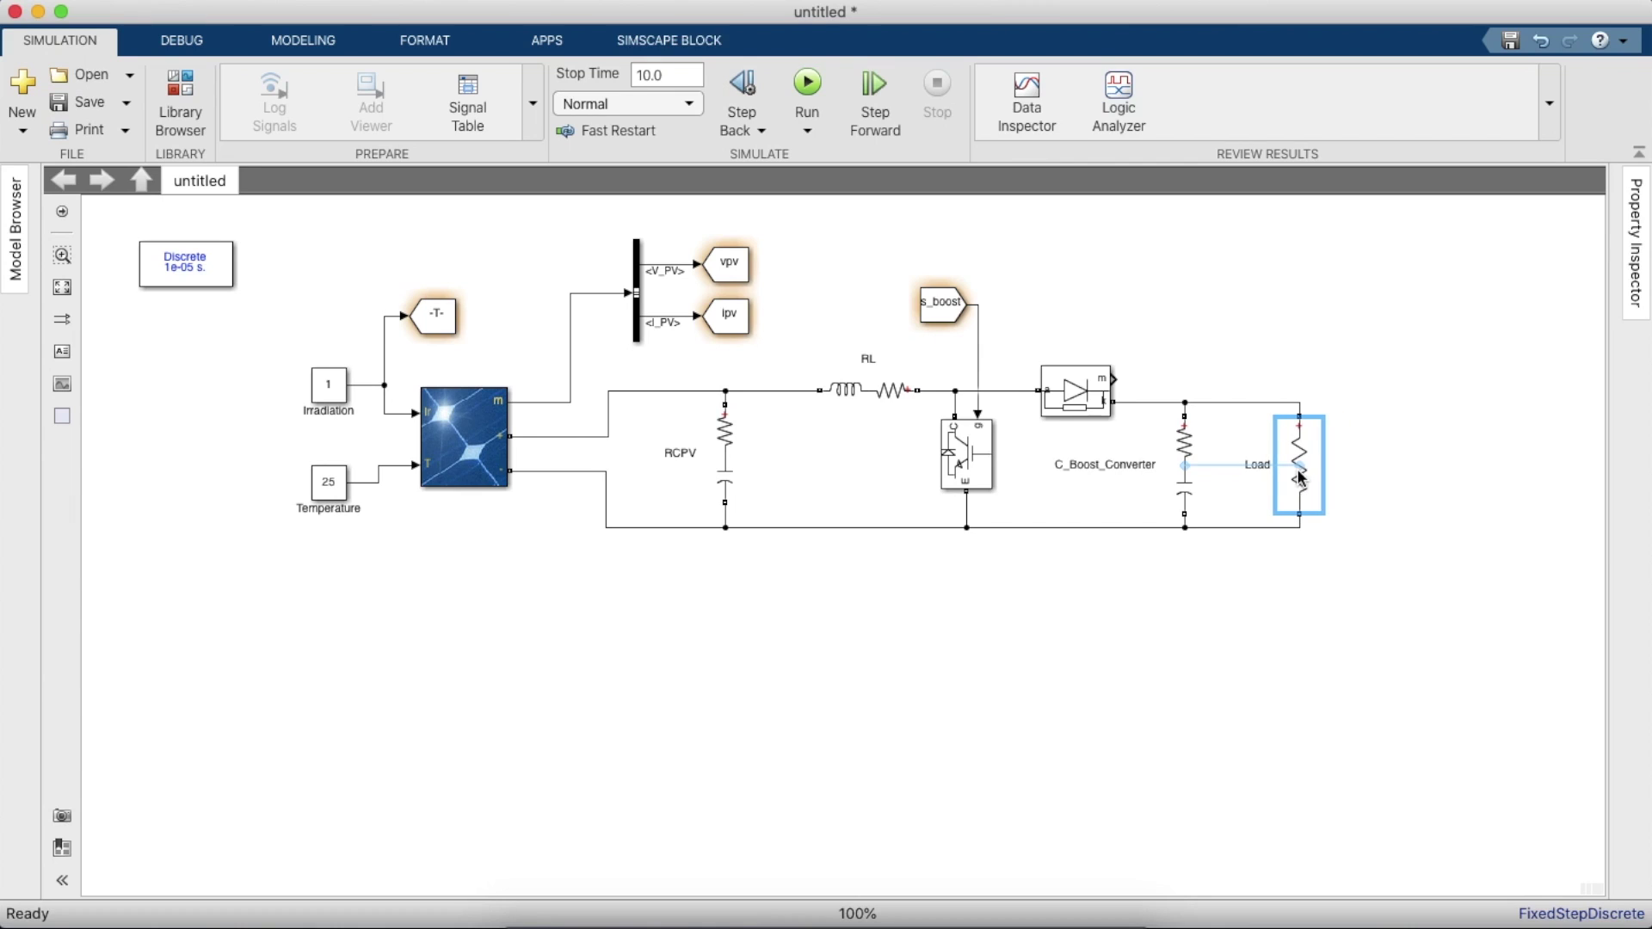
- Search the block library for "Voltage Measurement", place the block beyond the Load and connect its terminals across the Load
click(180, 99)
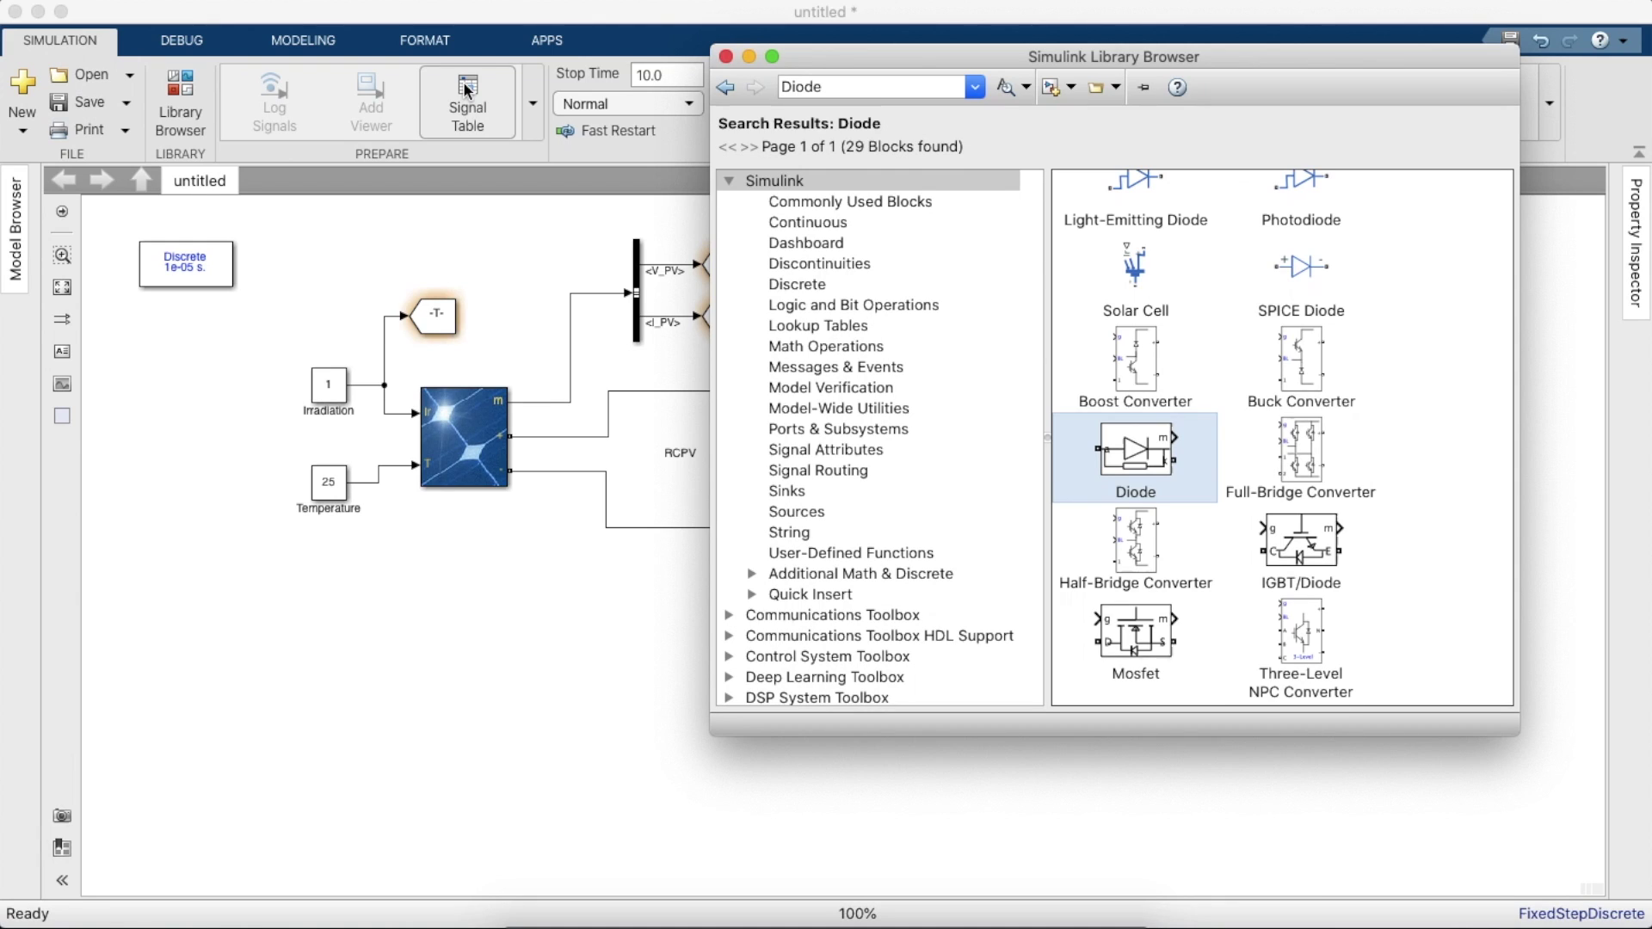
click(867, 90)
text(Volt)
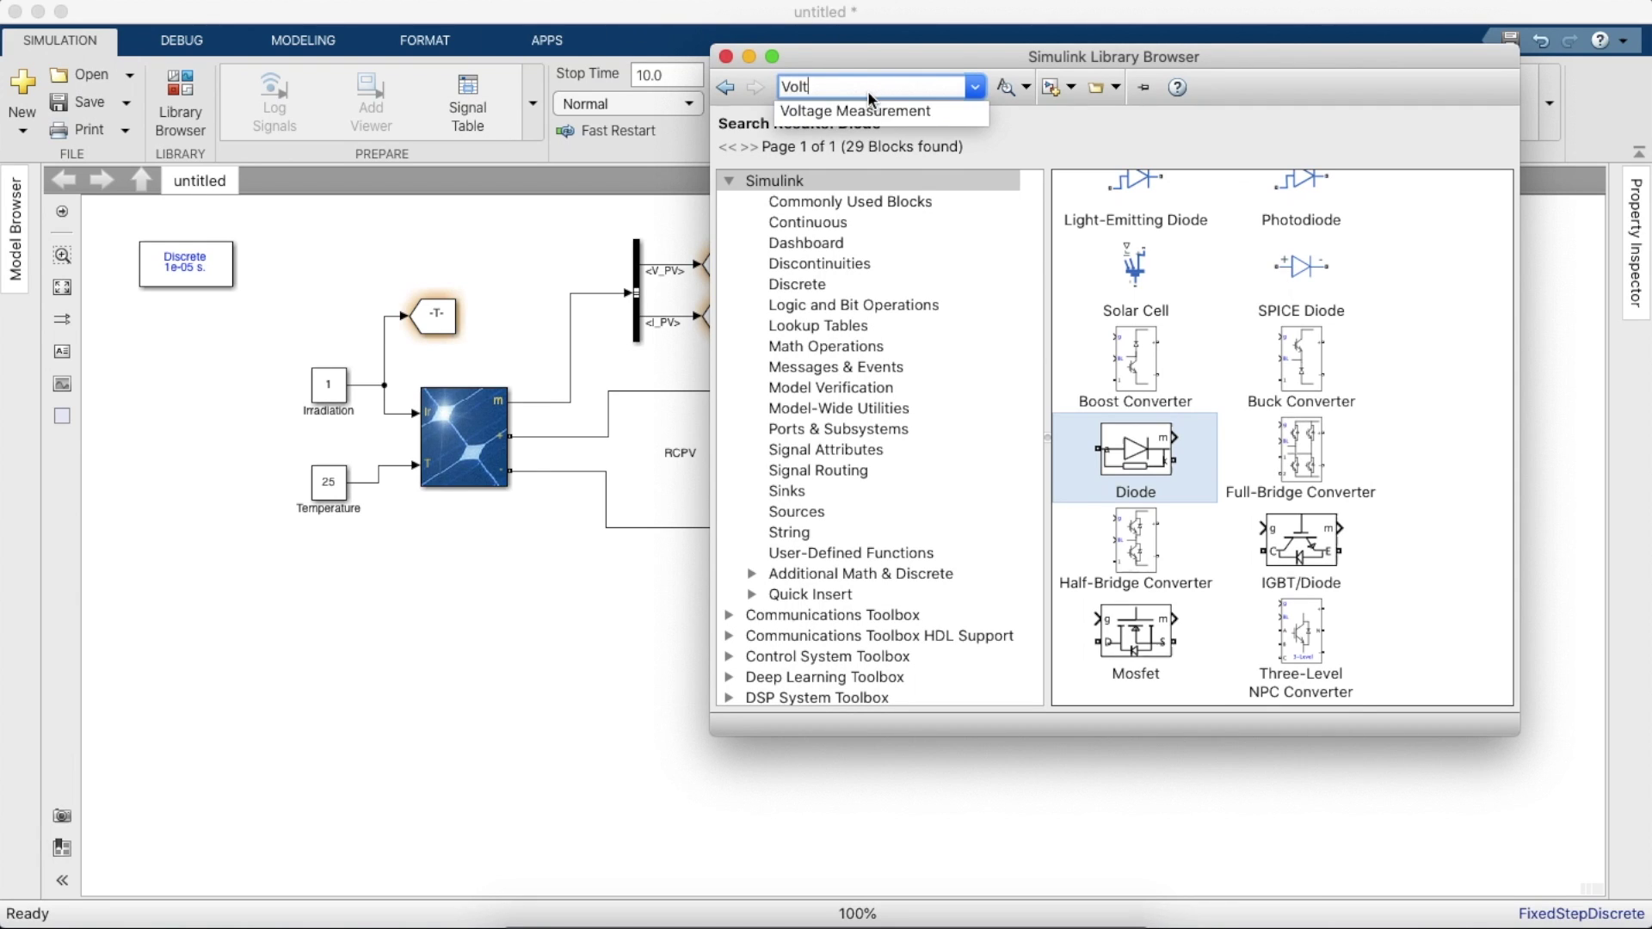
key(Down)
key(Return)
mouse_move(1130, 222)
mouse_down()
mouse_move(684, 575)
mouse_move(630, 652)
mouse_move(1345, 484)
mouse_move(1298, 401)
mouse_up()
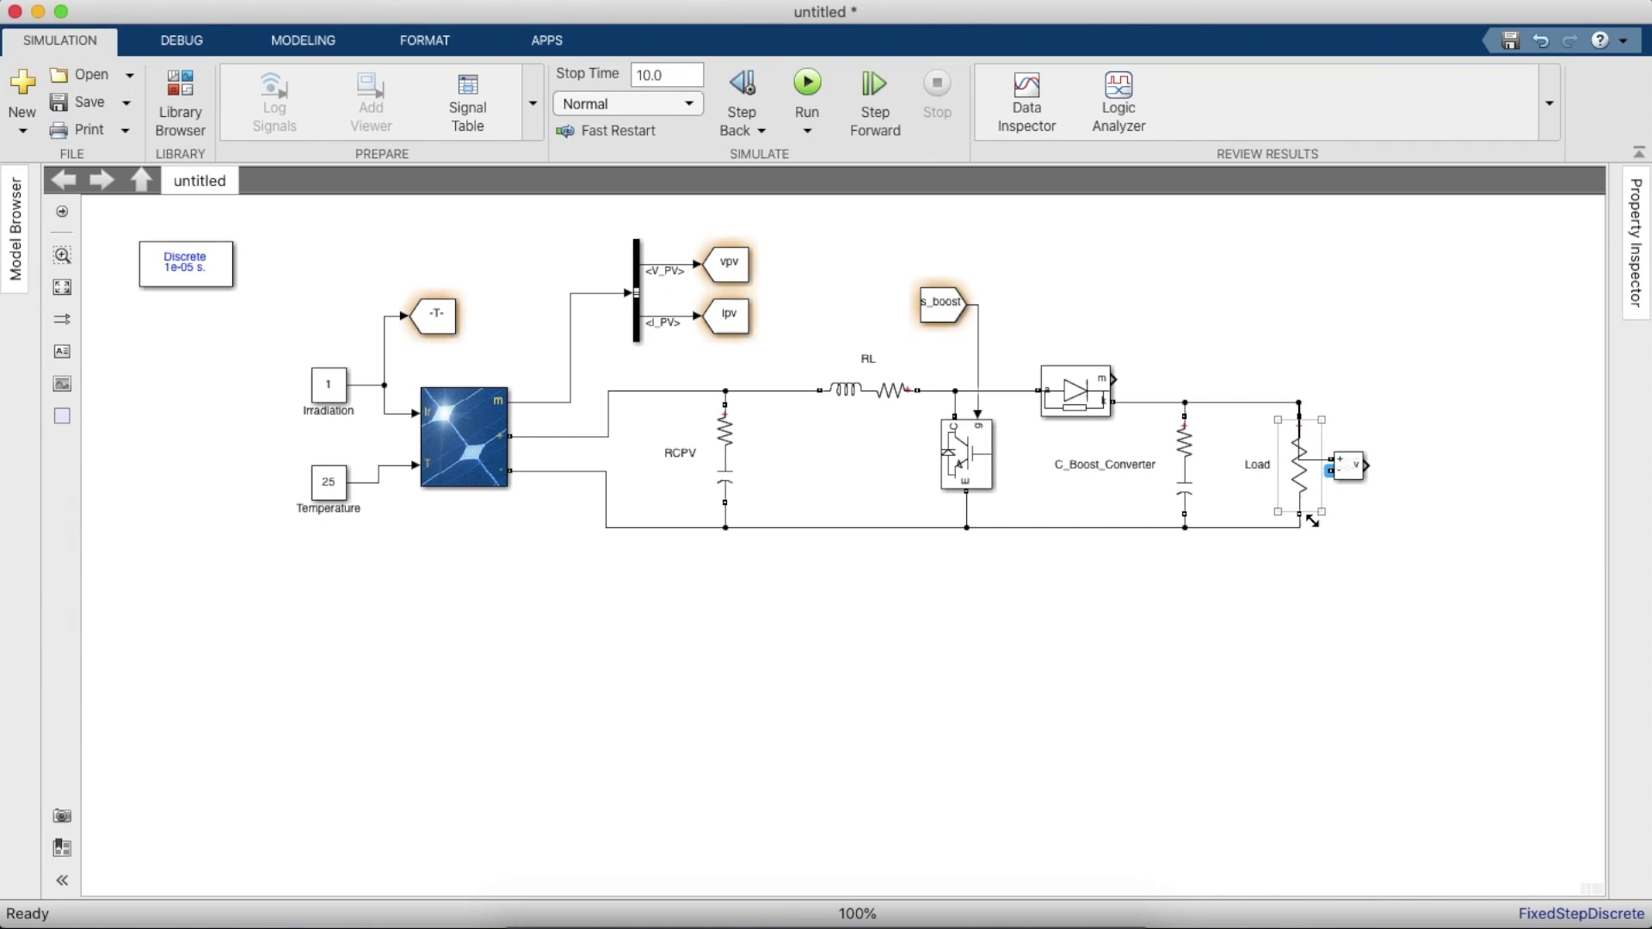
click(1347, 479)
drag(1368, 473, 1385, 497)
drag(1227, 430, 1328, 531)
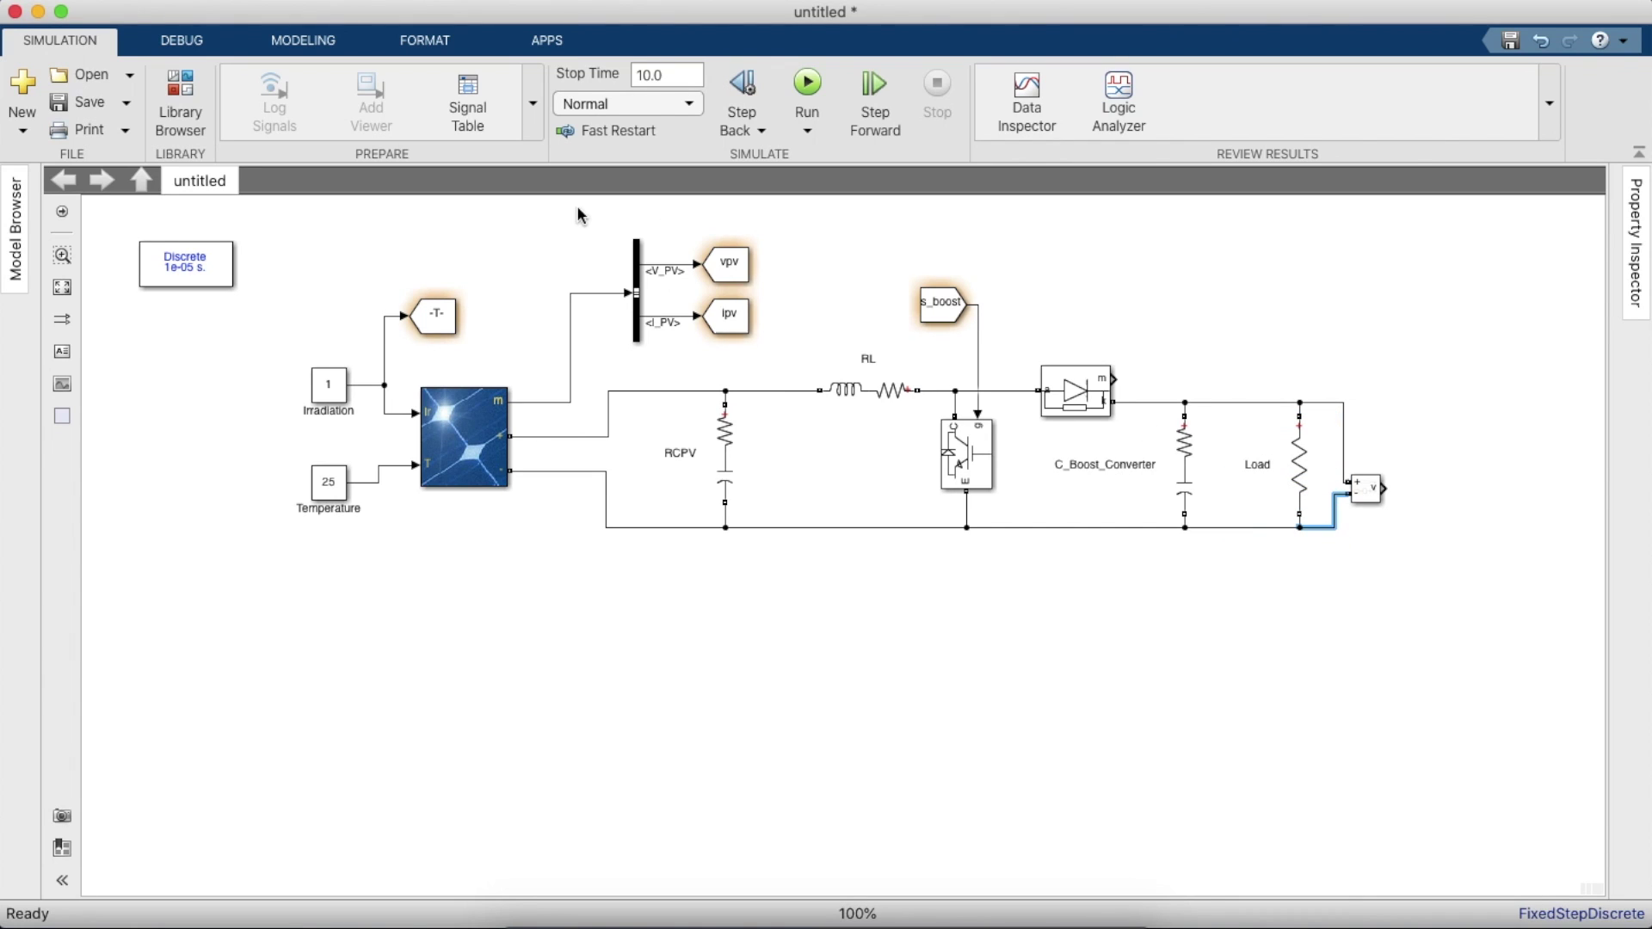
- Search the block library for "Current Measurement" and place the block on the positive line between the output capacitor and the Load
click(180, 103)
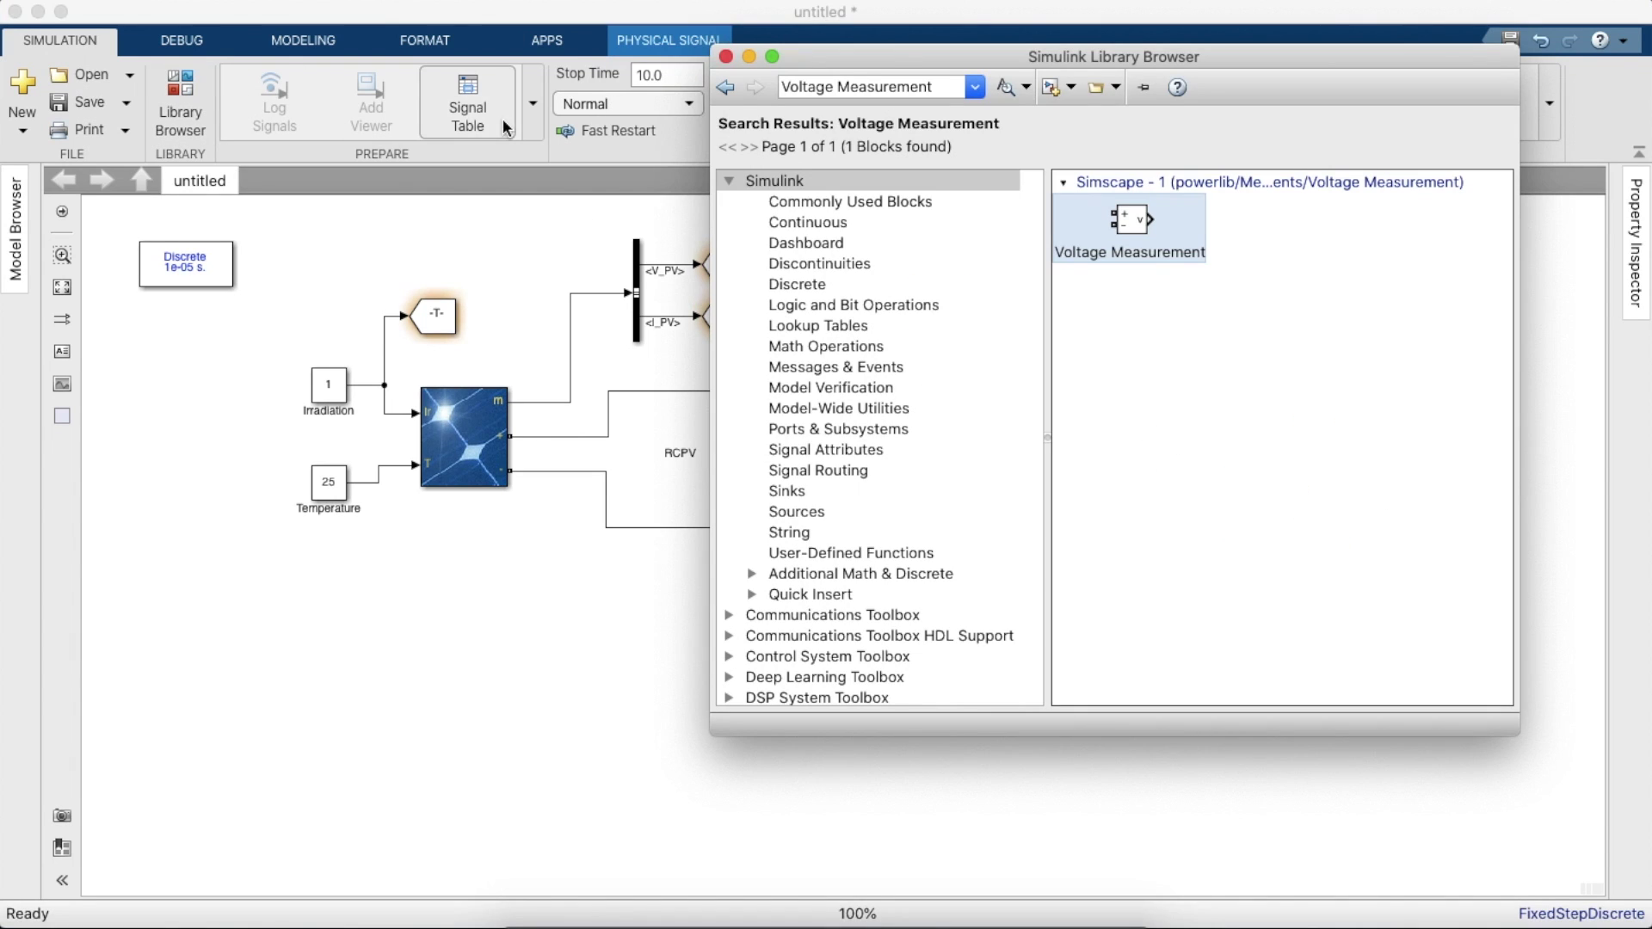
click(808, 86)
double_click(809, 84)
key(BackSpace)
text(Current)
key(Return)
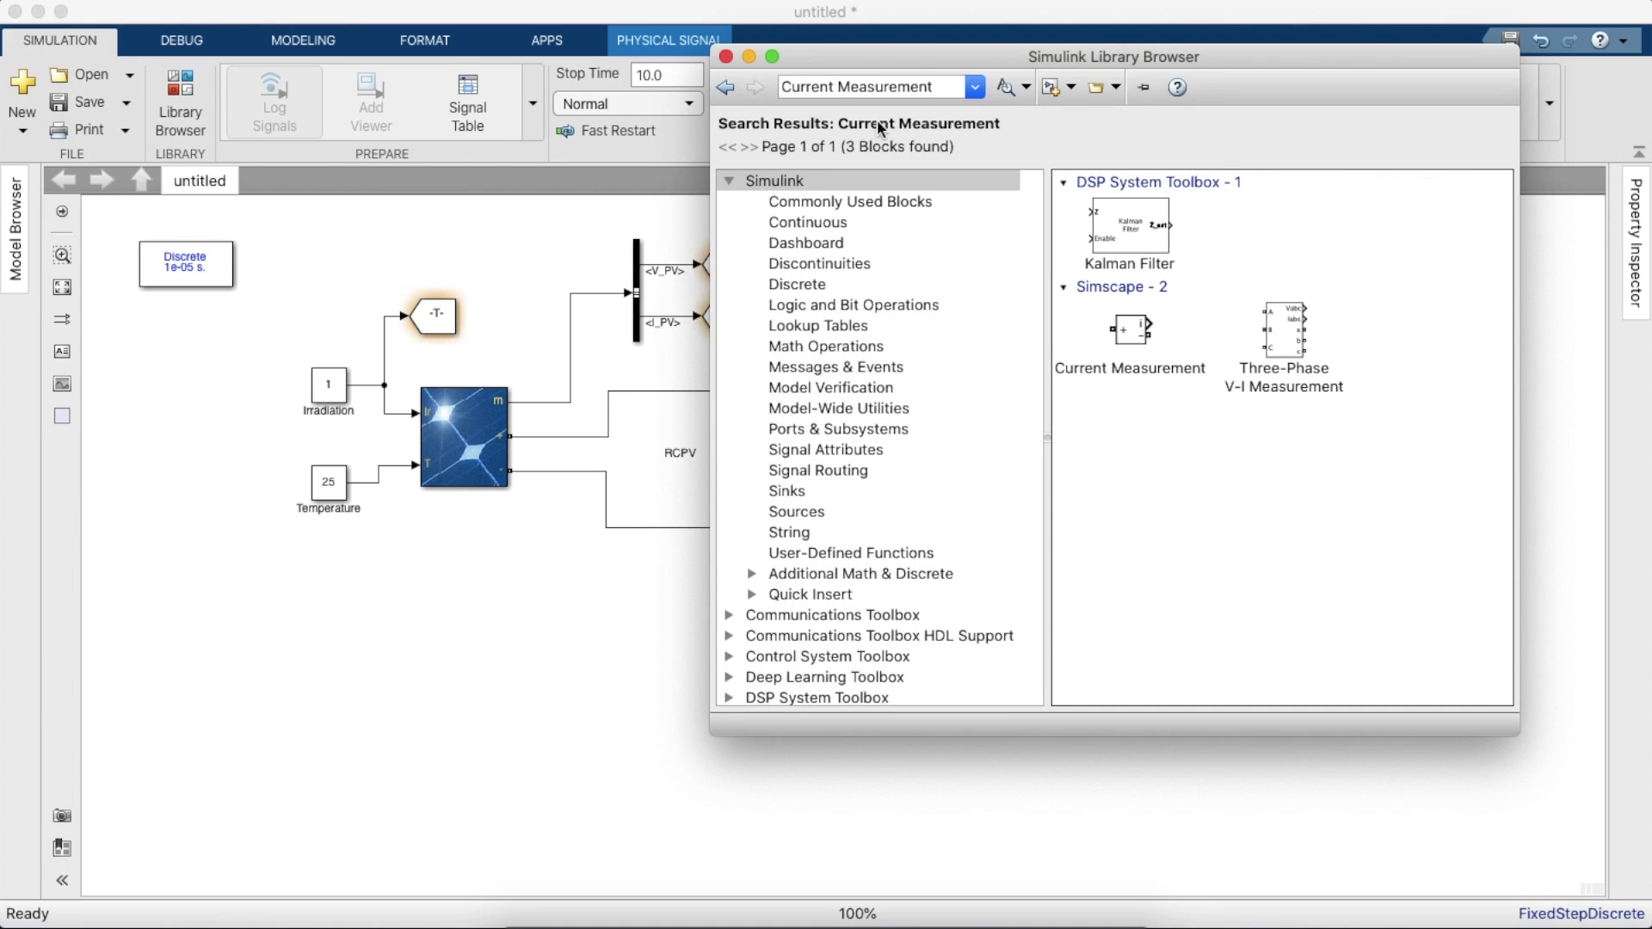
drag(1127, 336, 1210, 402)
- Connect the Current Measurement block in series with the Load, delete the bypassing line segment and align the block with the line
drag(1268, 346, 1272, 397)
click(1252, 401)
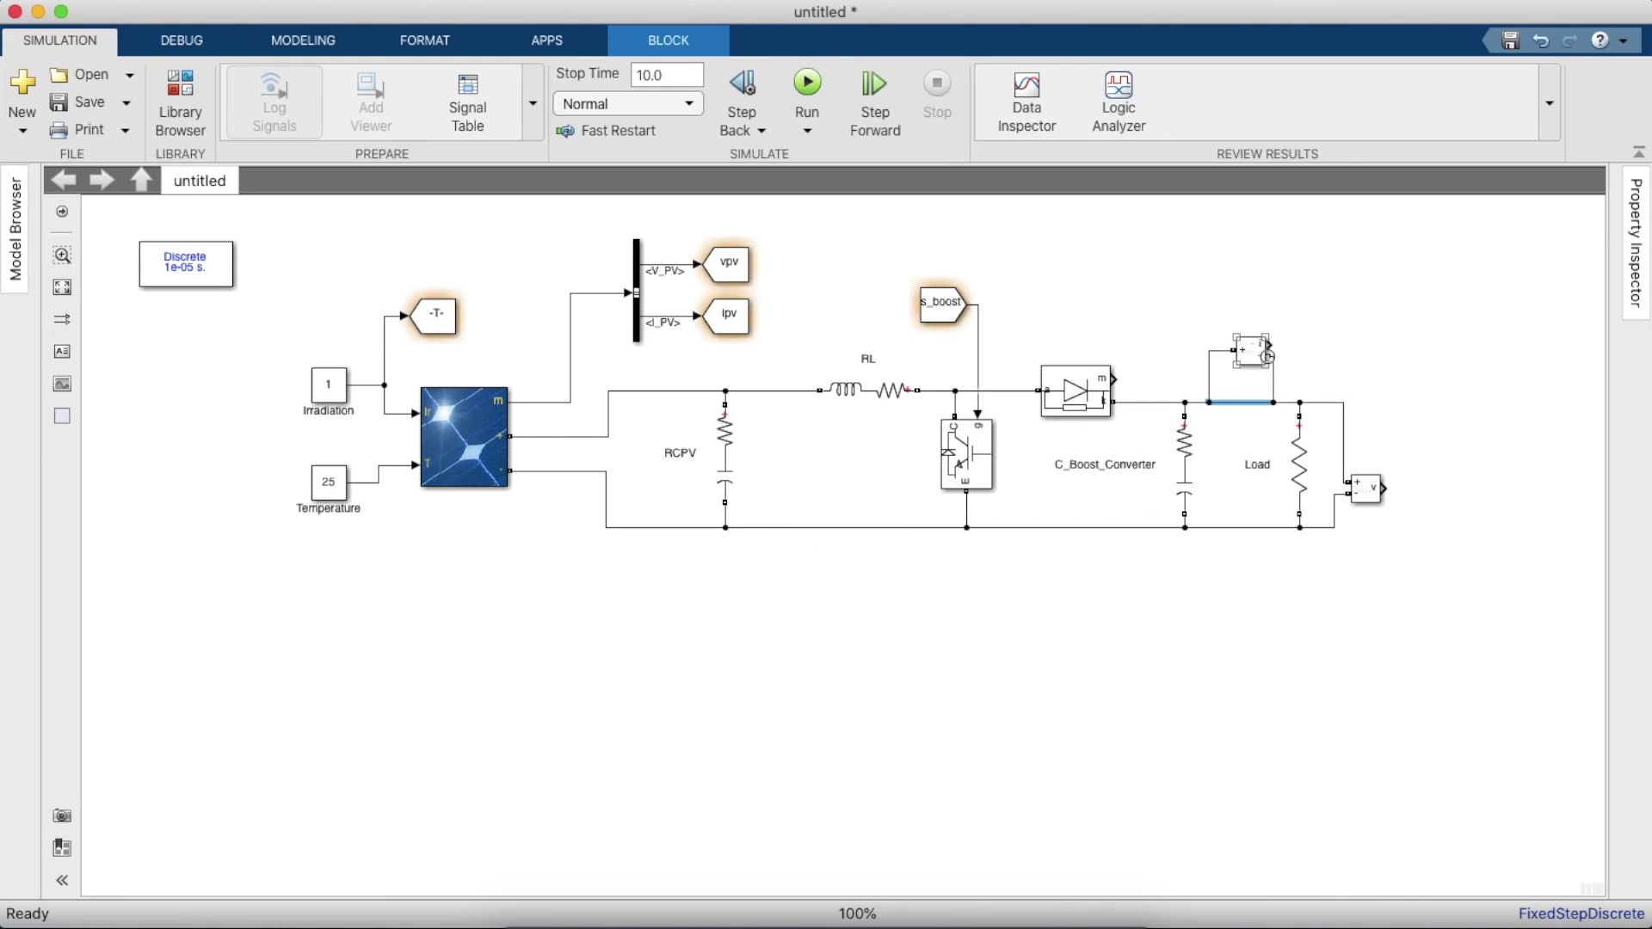
key(Delete)
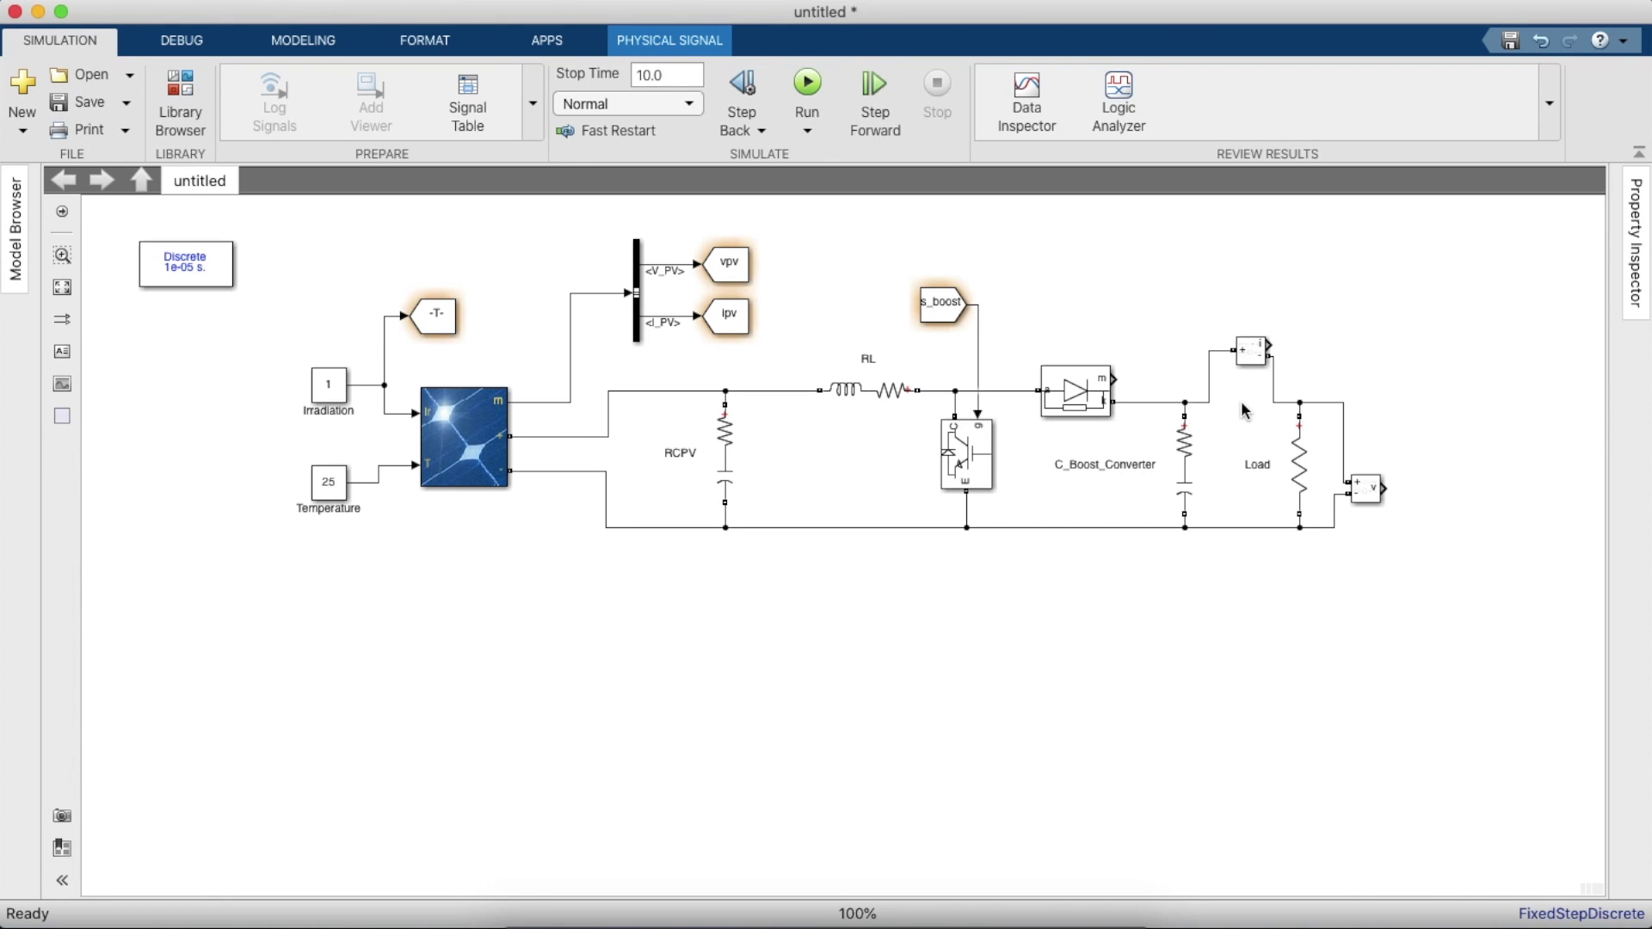
click(1243, 410)
drag(1256, 365, 1246, 401)
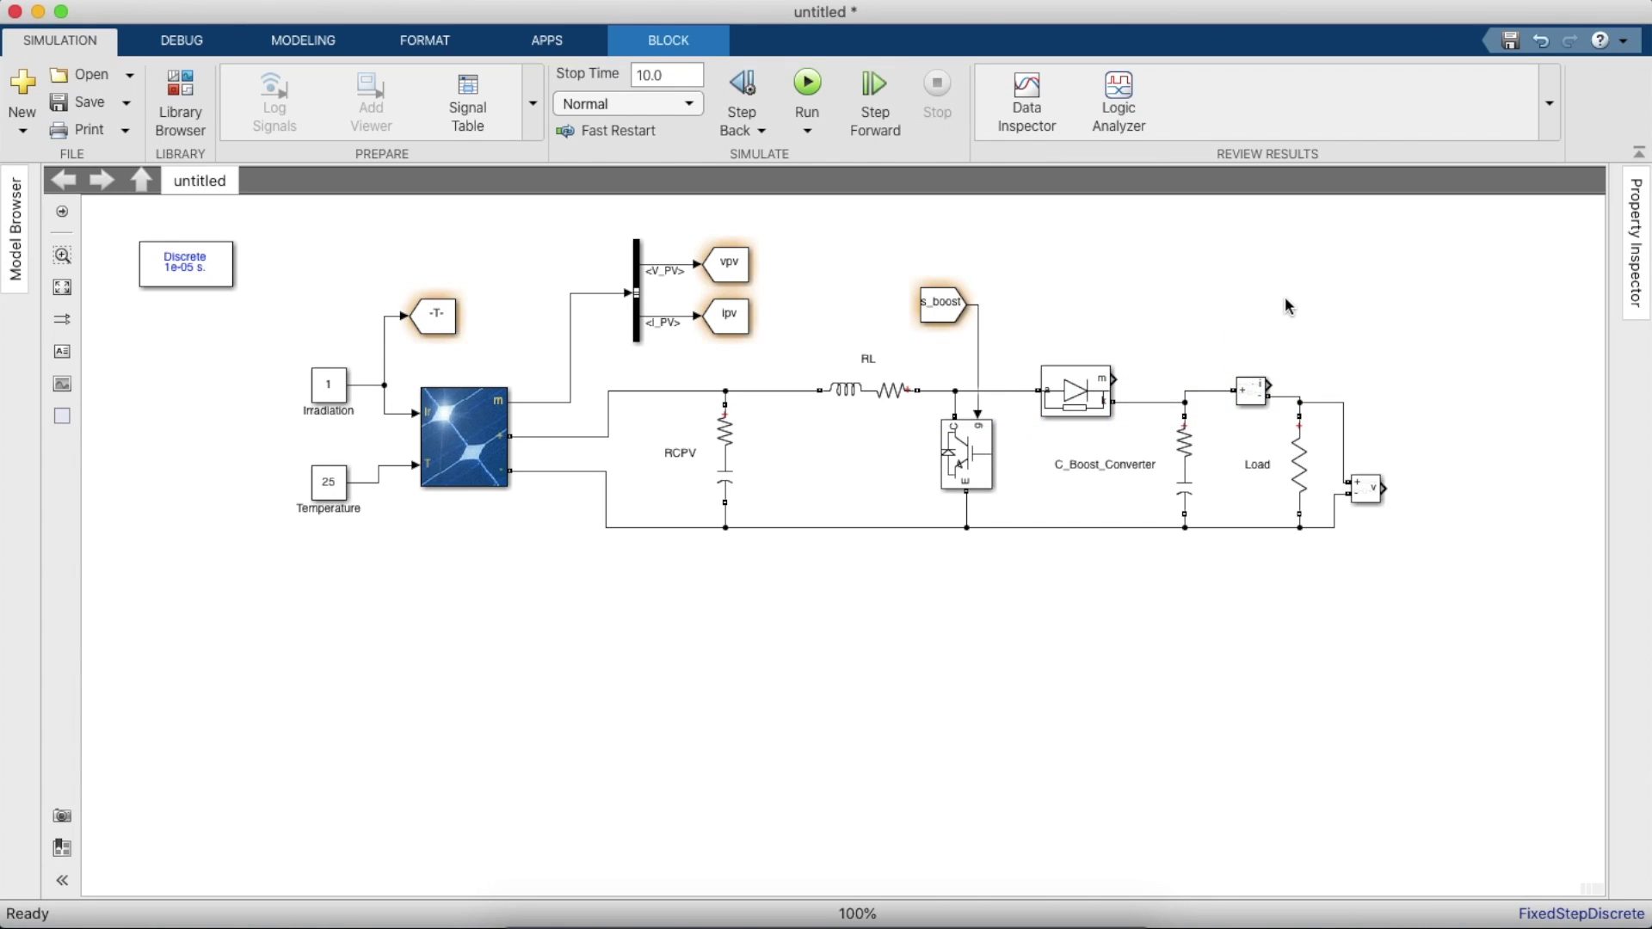
- Copy the ipv Goto block to the Voltage Measurement output and set the copy's tag to v_bus
click(740, 315)
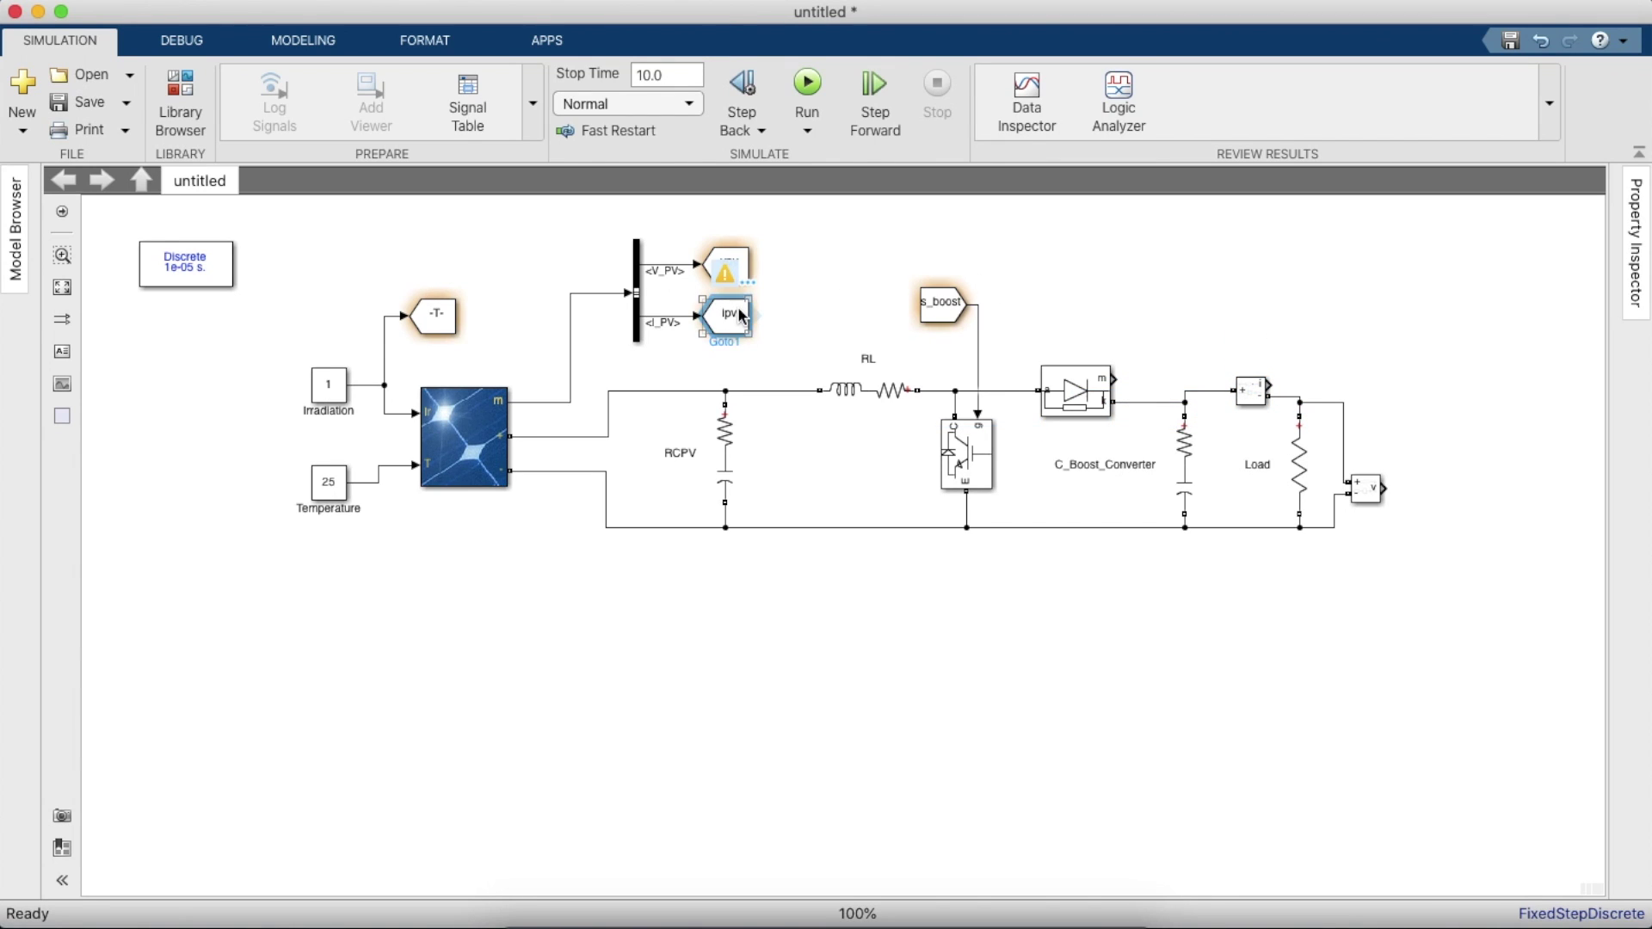
drag(740, 315, 1443, 595)
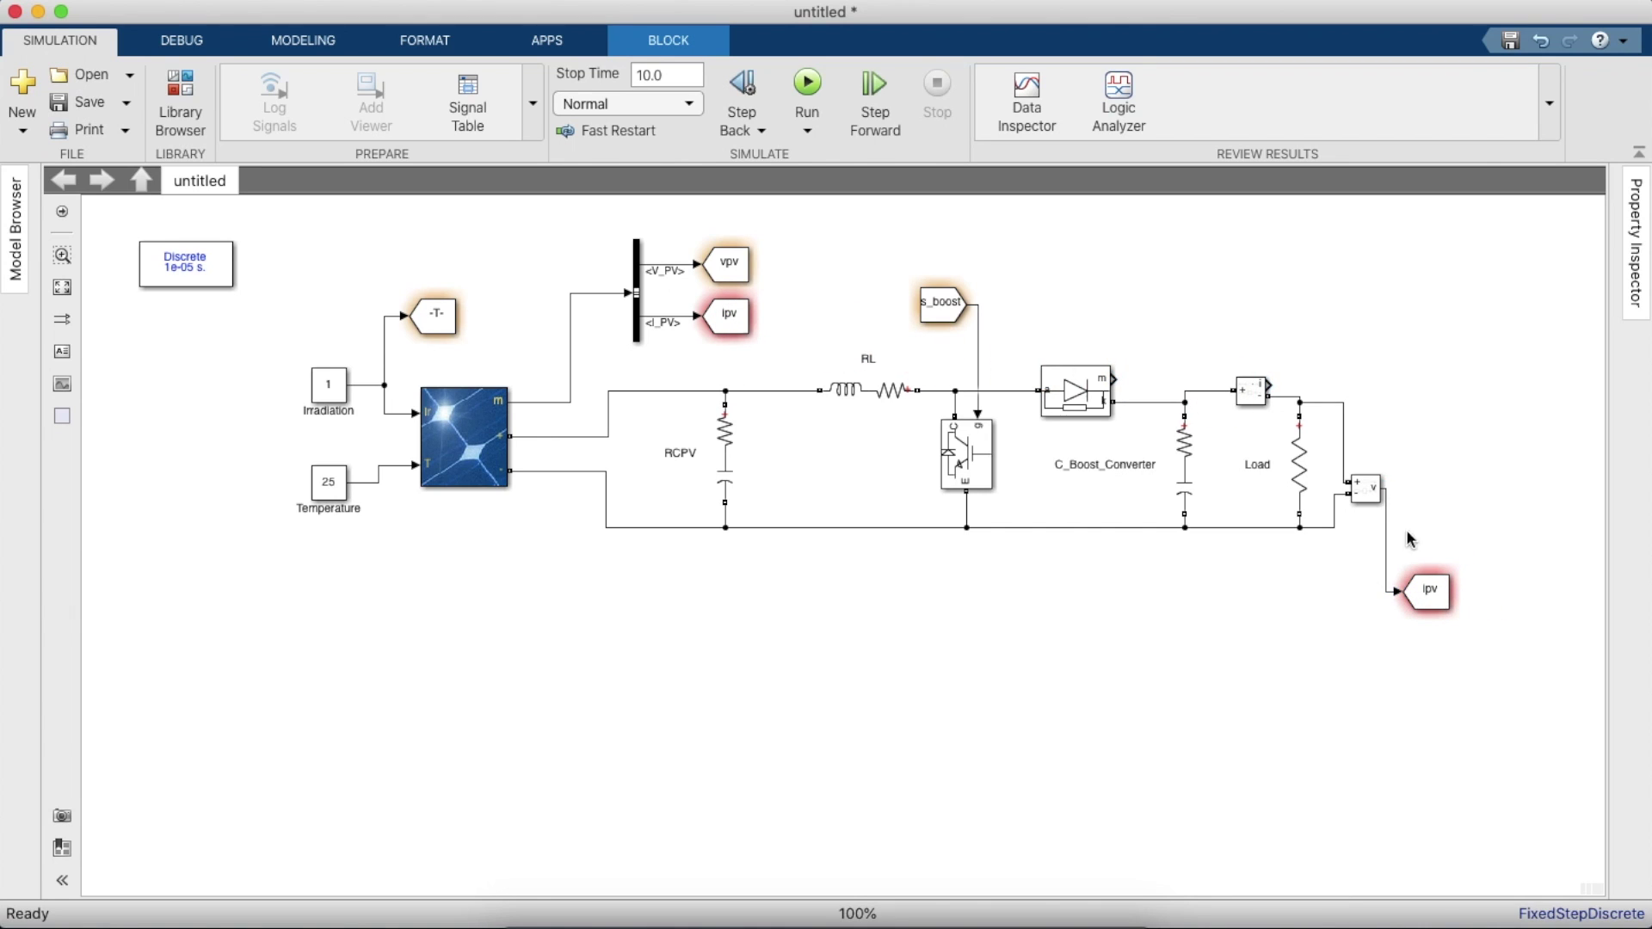
double_click(1428, 592)
double_click(998, 478)
text(B)
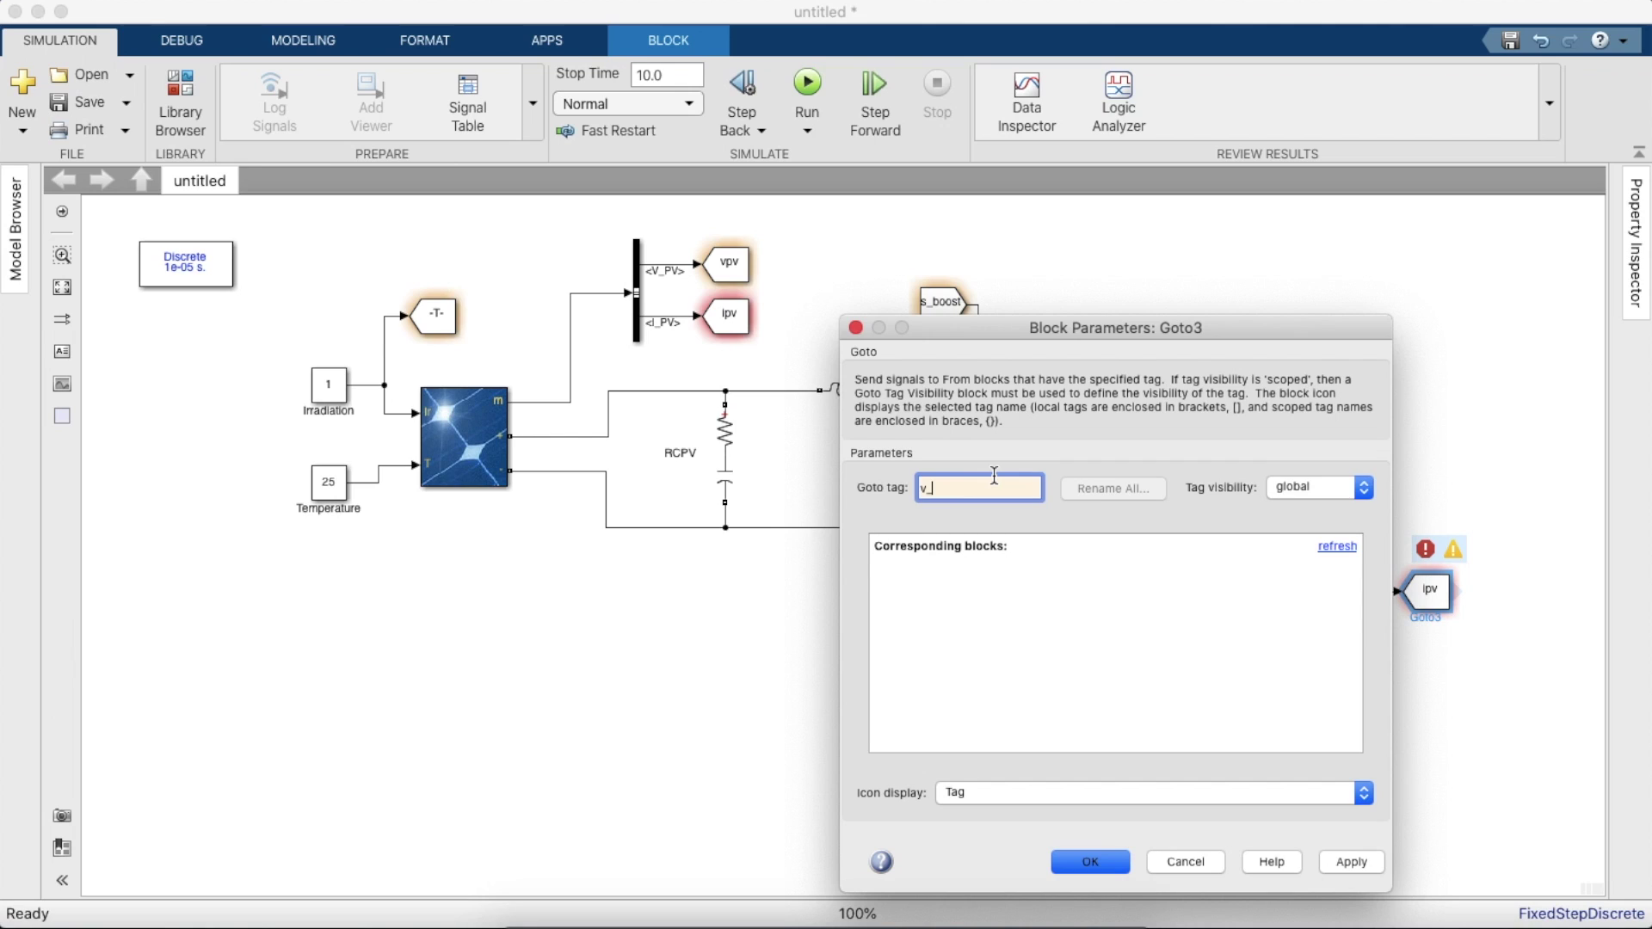
key(Return)
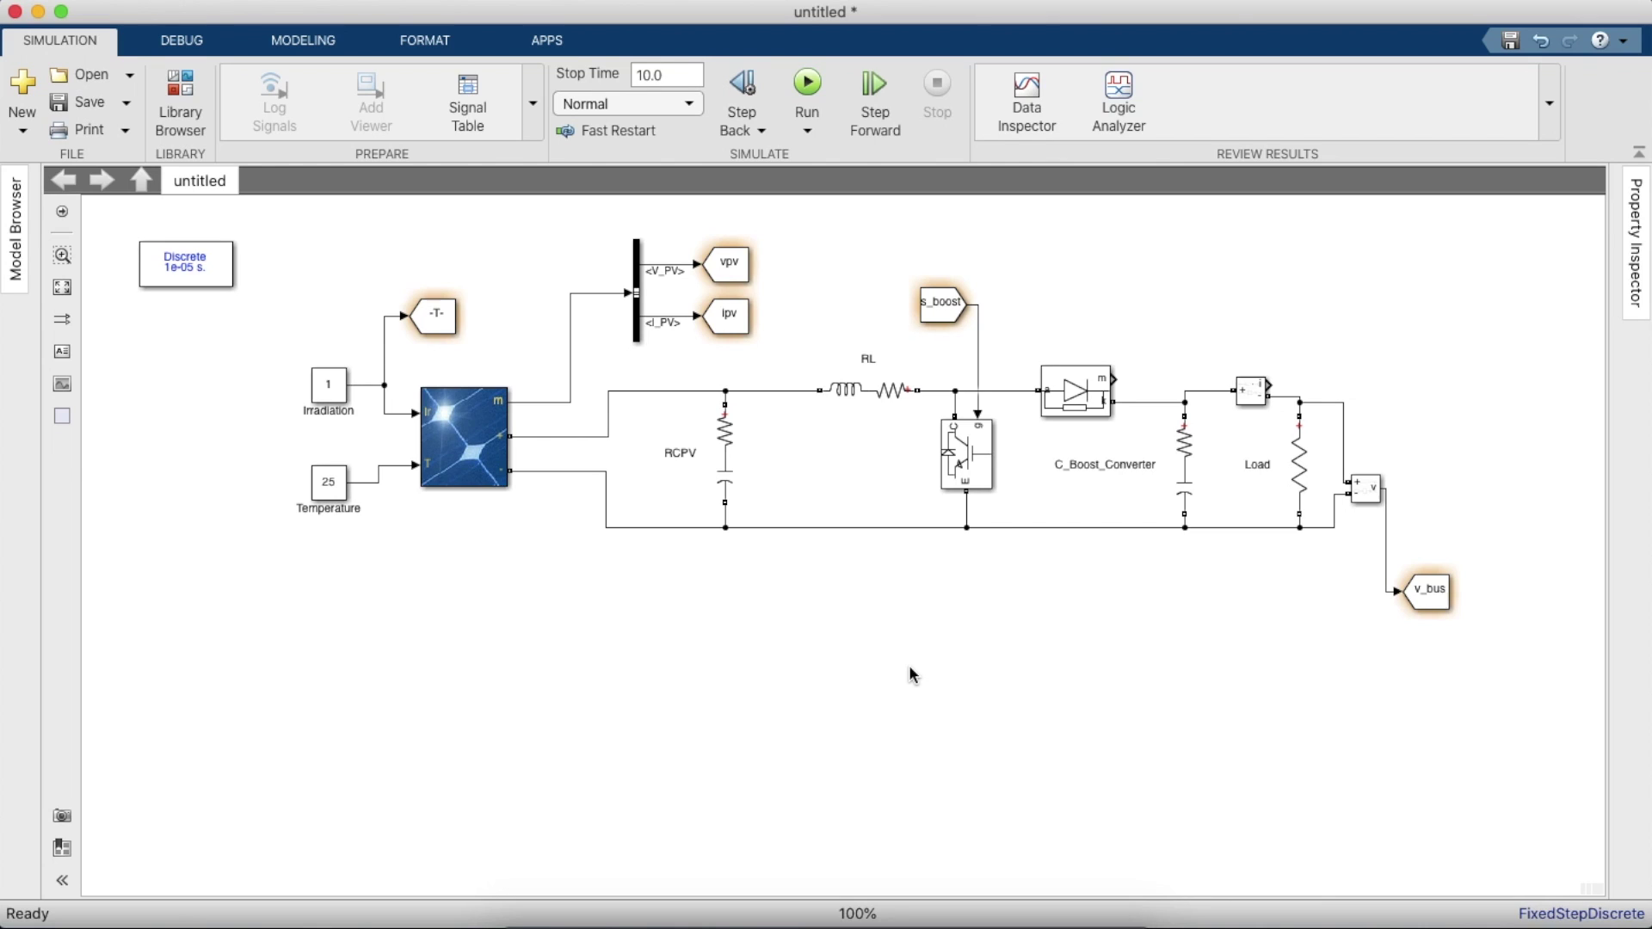
- Copy the v_bus Goto block to the Current Measurement's signal output and set the copy's tag to iboost
click(1430, 598)
drag(1430, 598, 1363, 392)
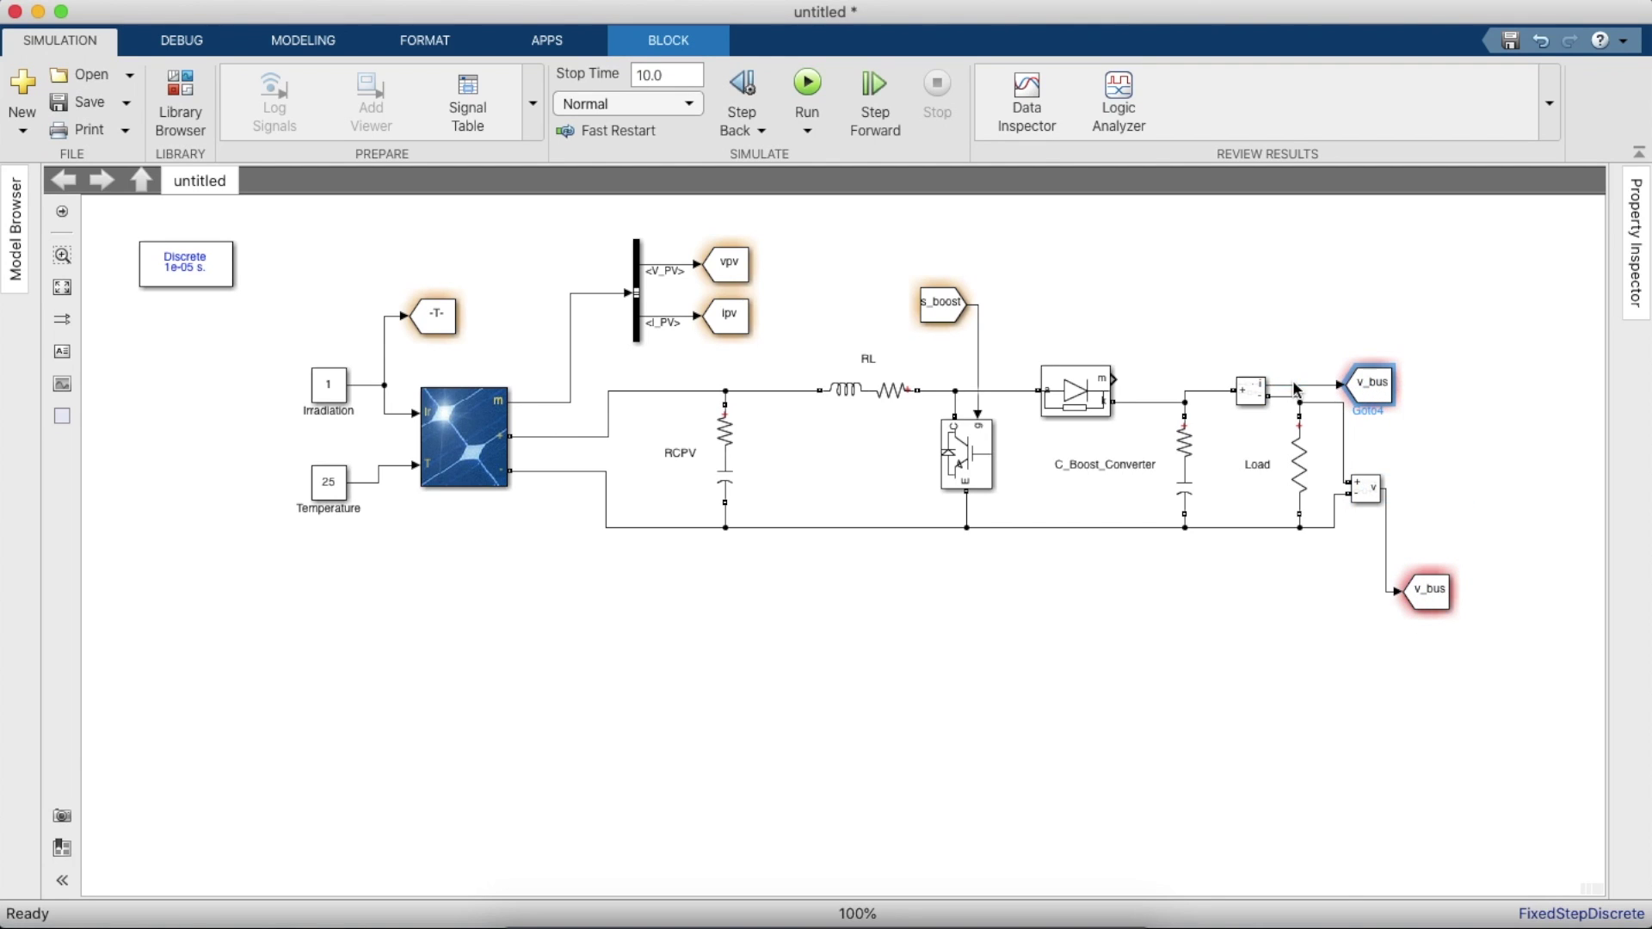
double_click(1368, 392)
double_click(870, 282)
click(866, 282)
key(BackSpace)
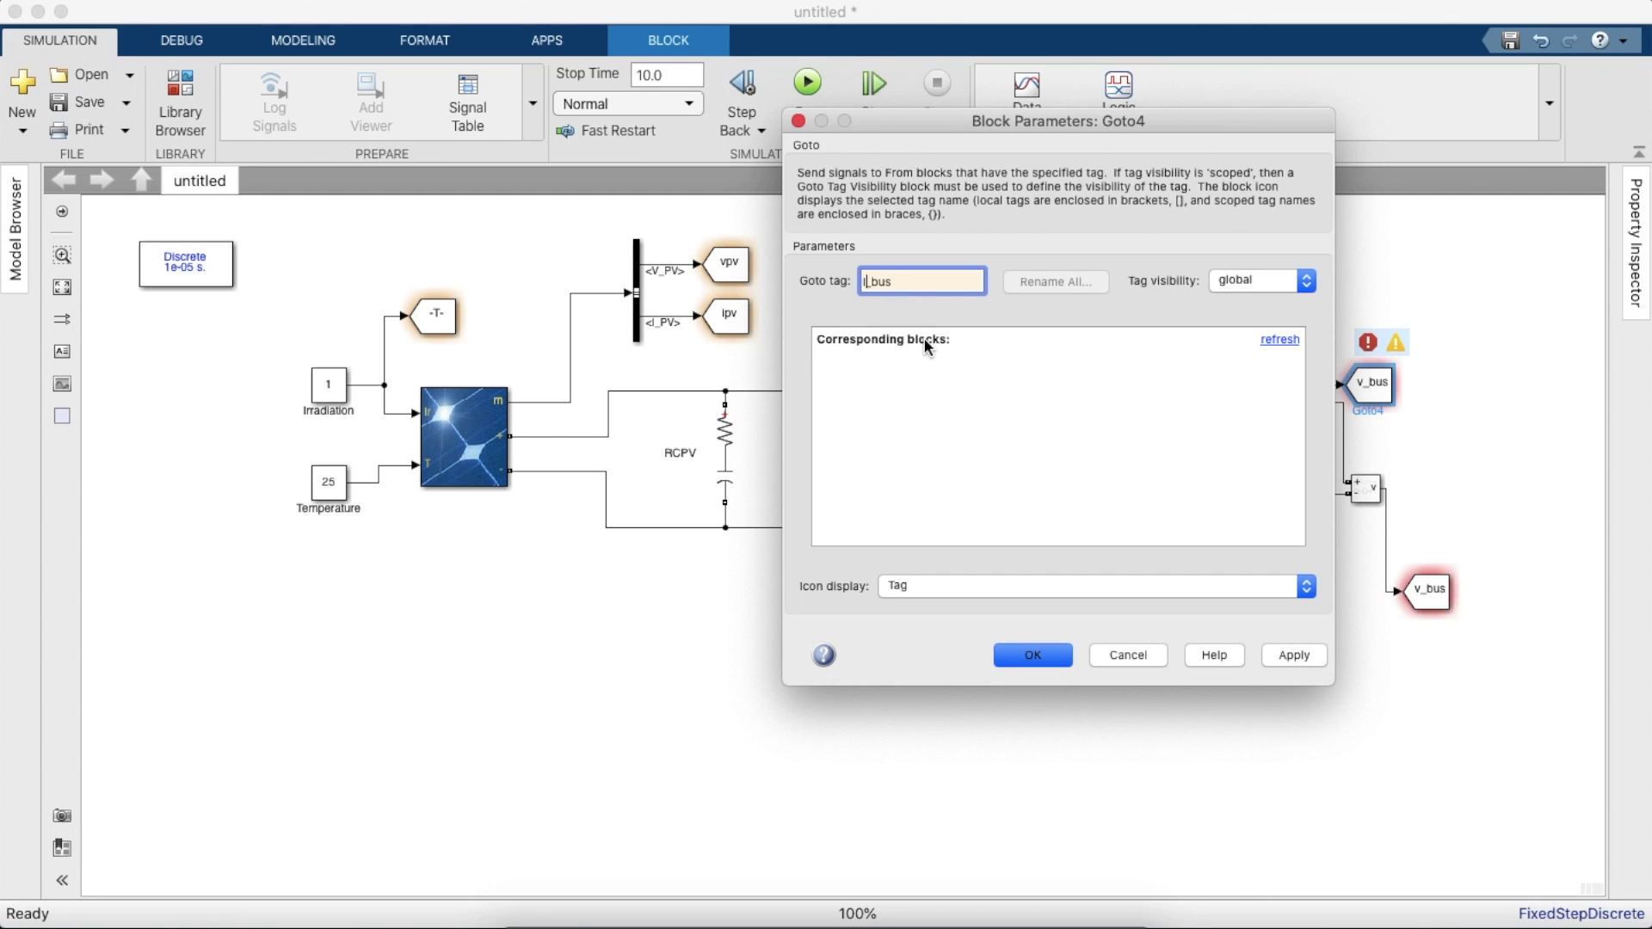
key(BackSpace)
key(Delete)
double_click(908, 276)
key(Return)
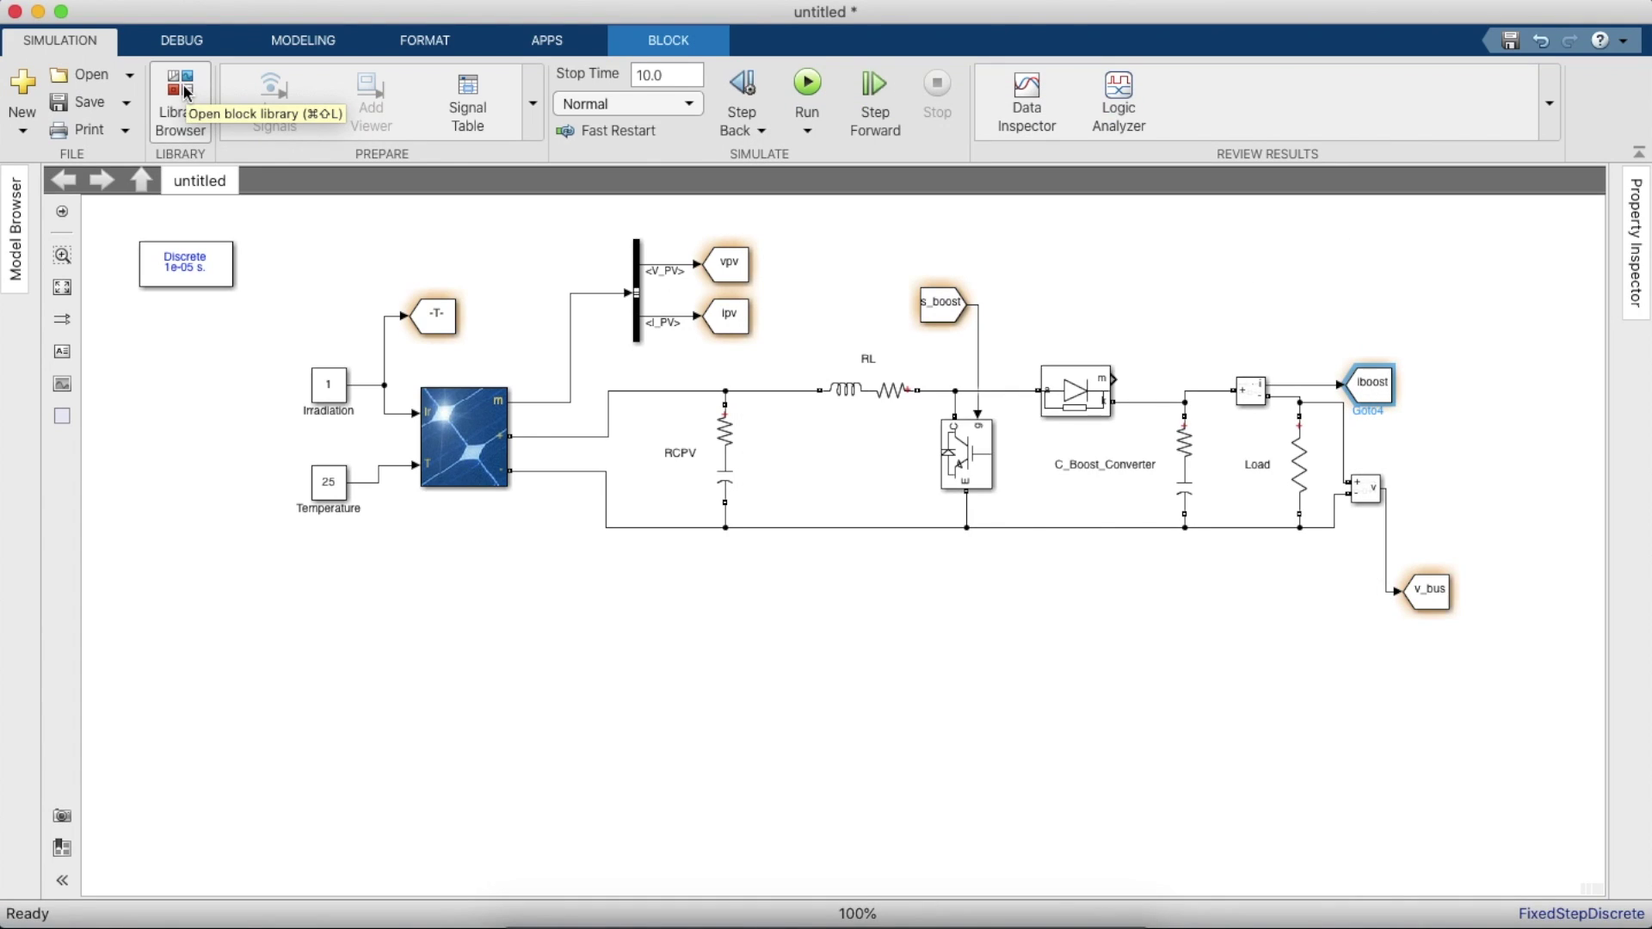
- Search the block library for "Scope" and place a Scope block below the Load
click(183, 90)
click(841, 82)
key(BackSpace)
text(Scope)
key(Return)
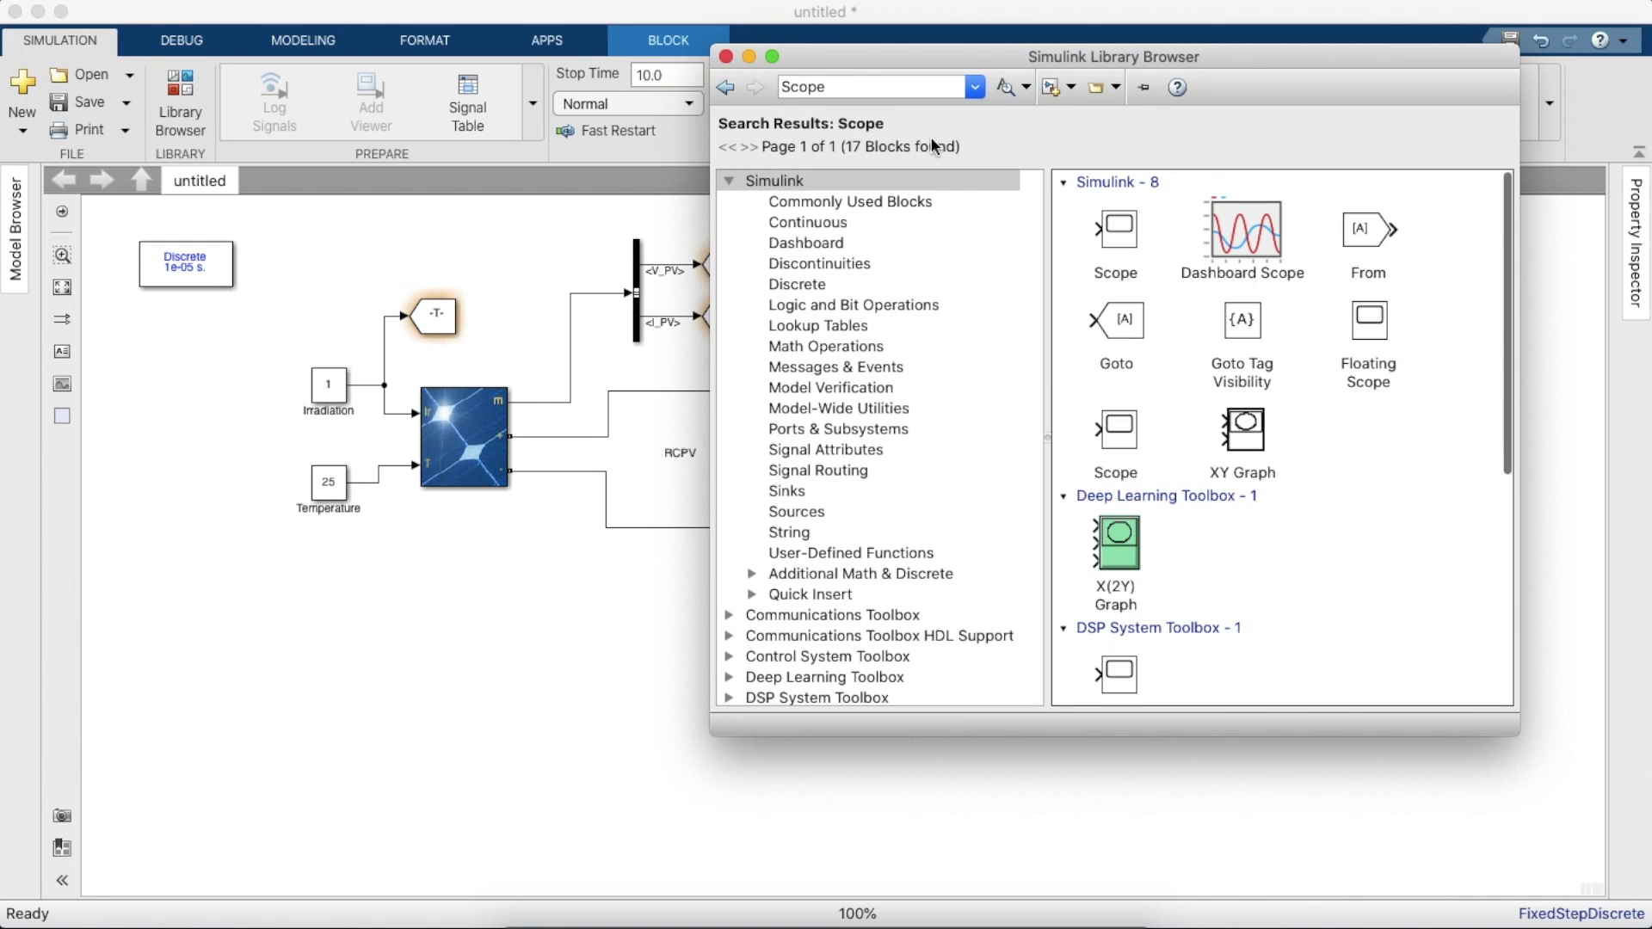
click(1127, 246)
drag(1127, 246, 1340, 719)
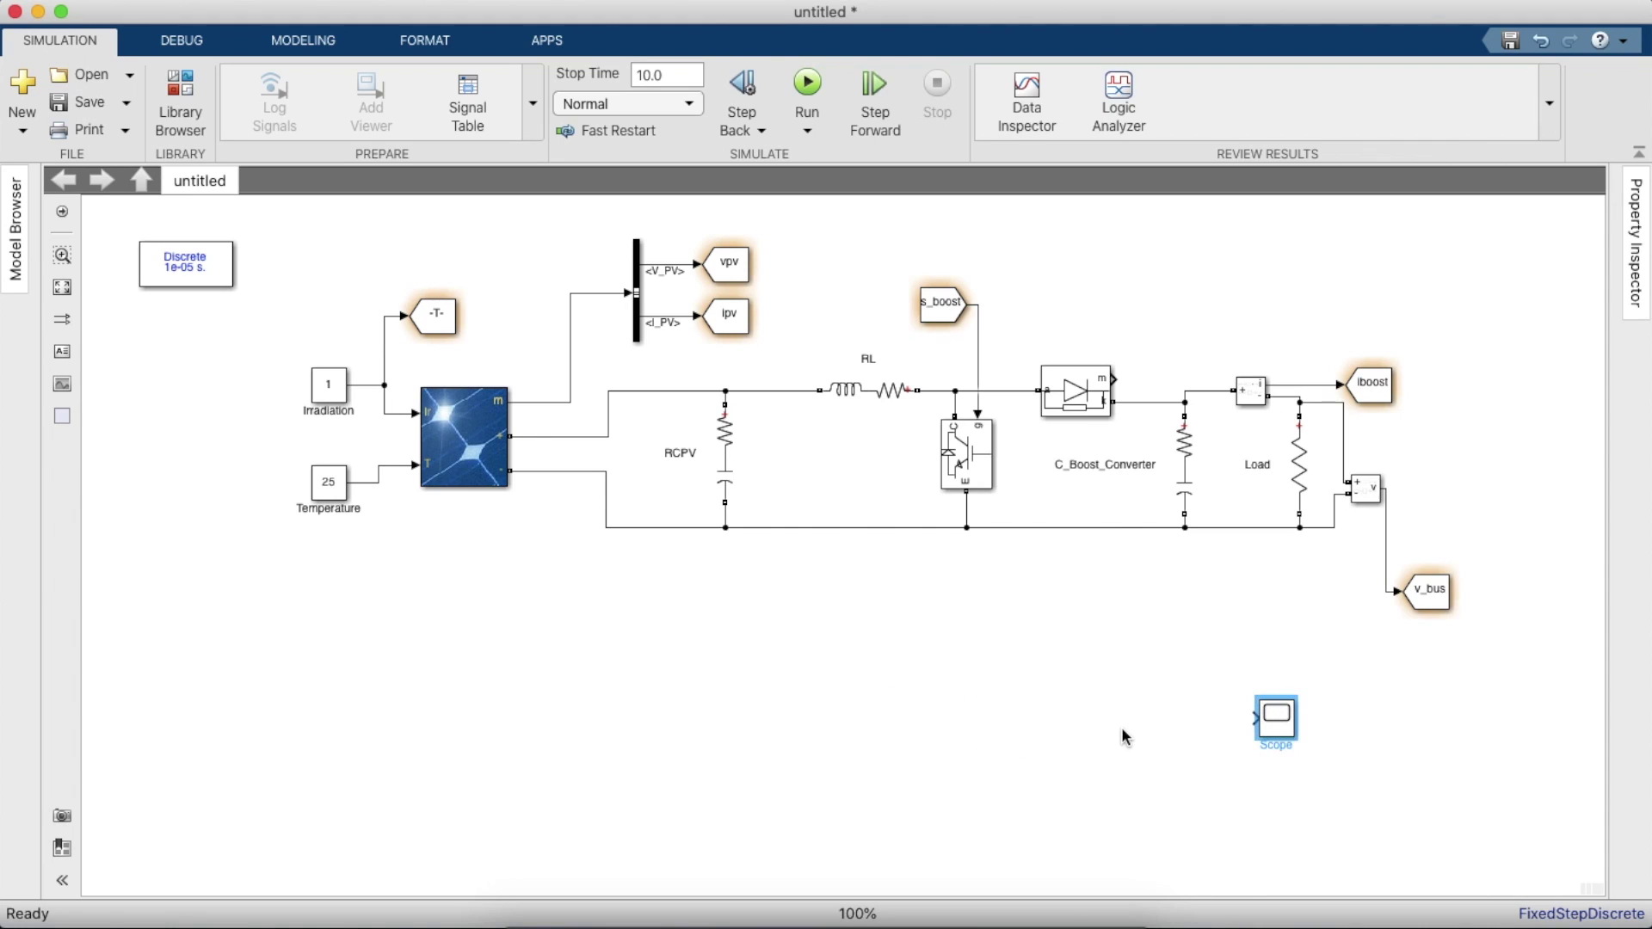
- Set the tag of the Goto block fed by the Irradiation constant to irradiation
double_click(434, 315)
text(irradiation)
key(Return)
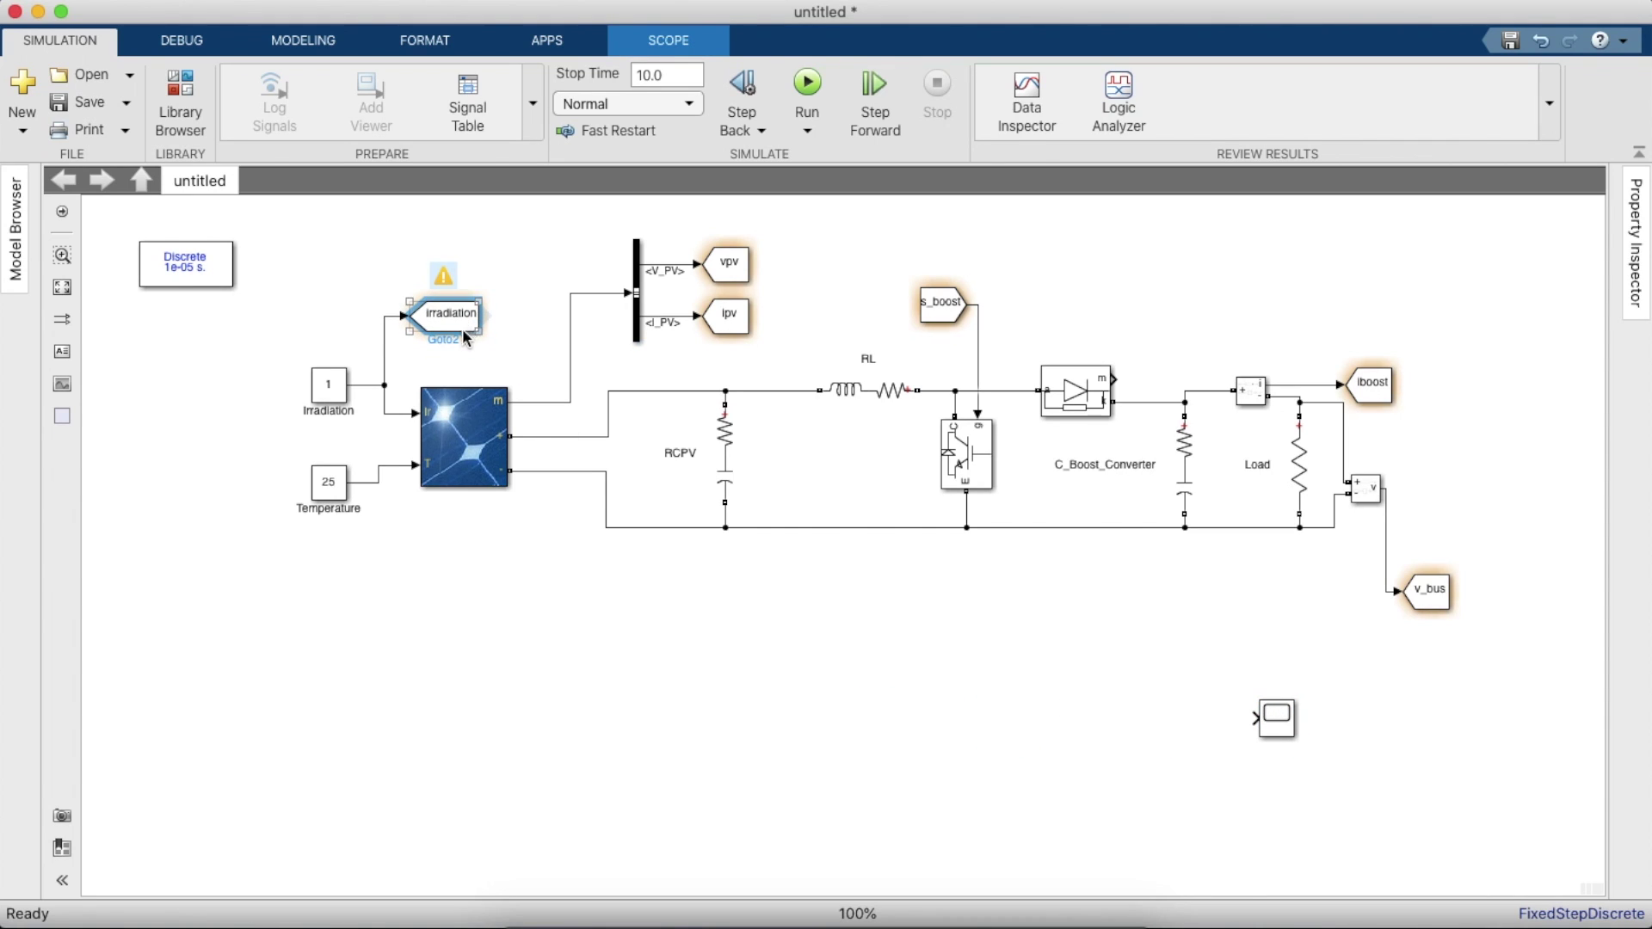
click(317, 485)
- Enlarge the Scope block below the Load to make room for more inputs
right_click(1277, 729)
click(1071, 772)
drag(1295, 738, 1325, 773)
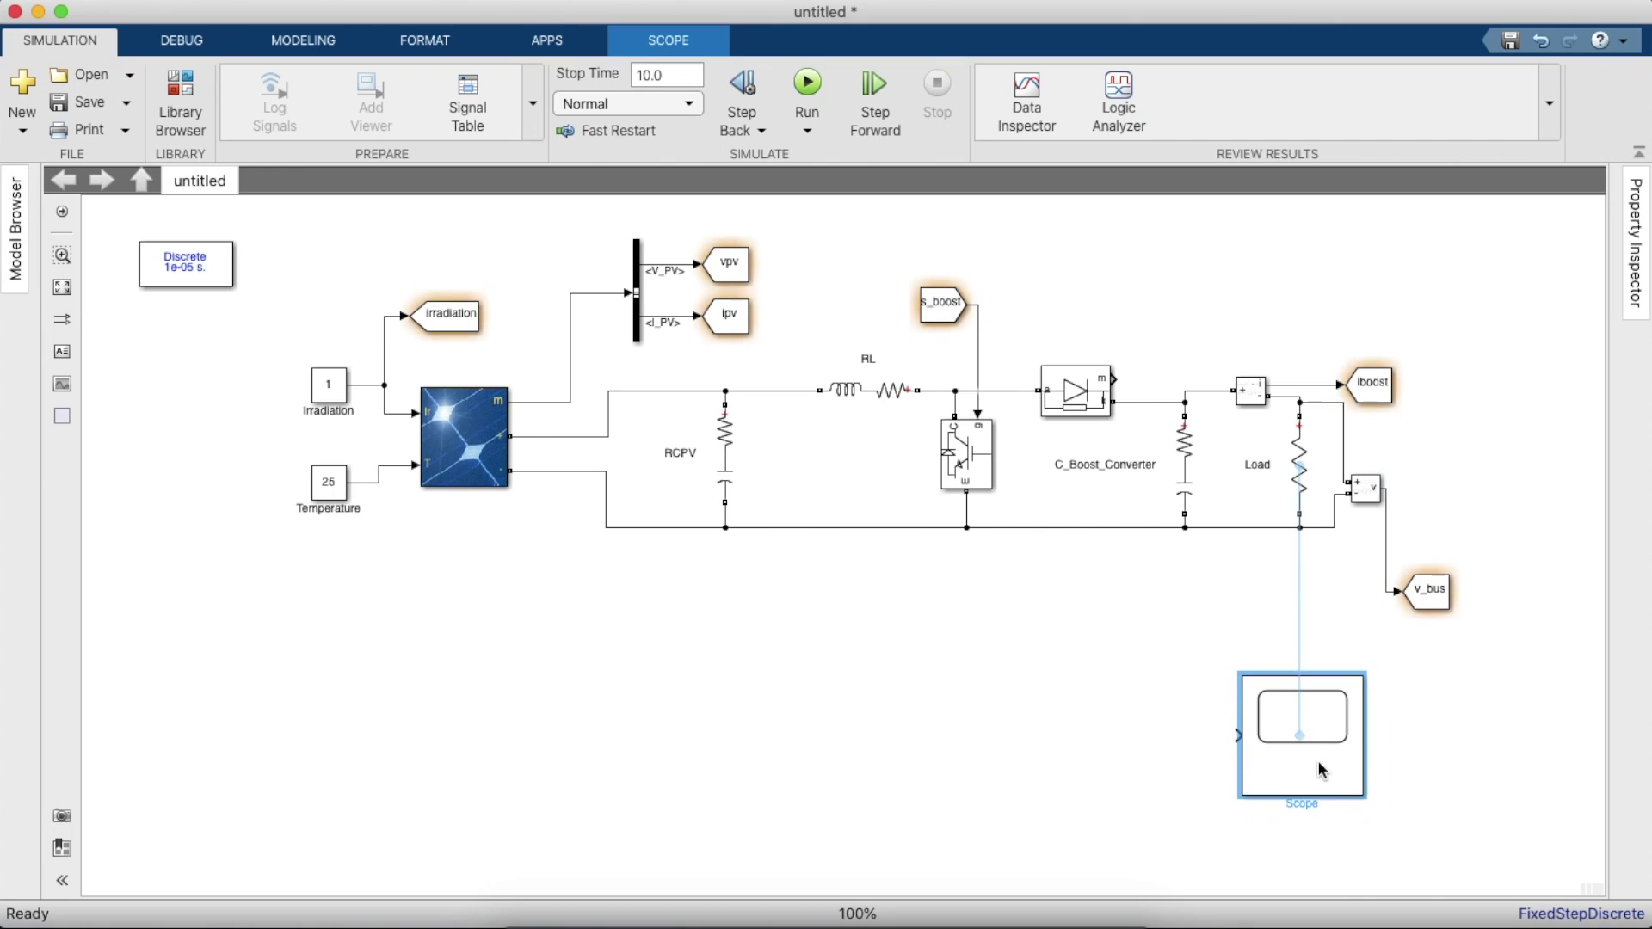
click(948, 721)
- Create From blocks for the vpv and ipv tags beside their Goto blocks
click(728, 274)
drag(757, 266, 823, 266)
click(751, 325)
drag(751, 325, 972, 691)
- Create a matching Goto block for s_boost below the circuit, make its tag global and turn it to face the opposite way
click(917, 307)
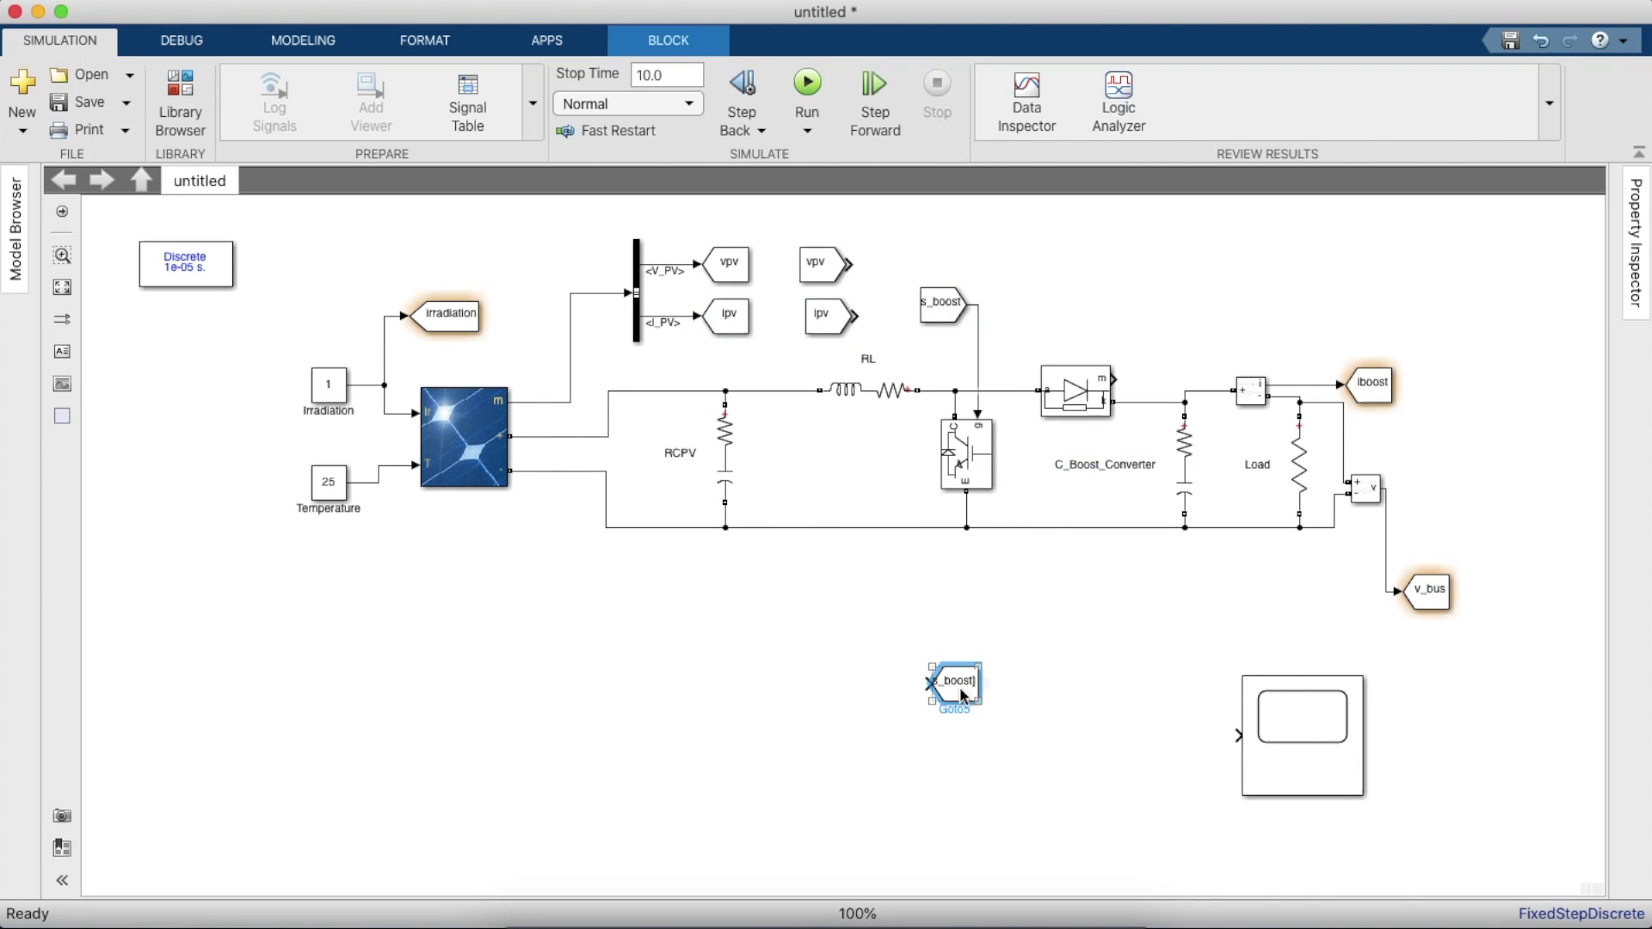
double_click(959, 686)
click(1456, 523)
click(1450, 555)
click(1236, 897)
key(super+r)
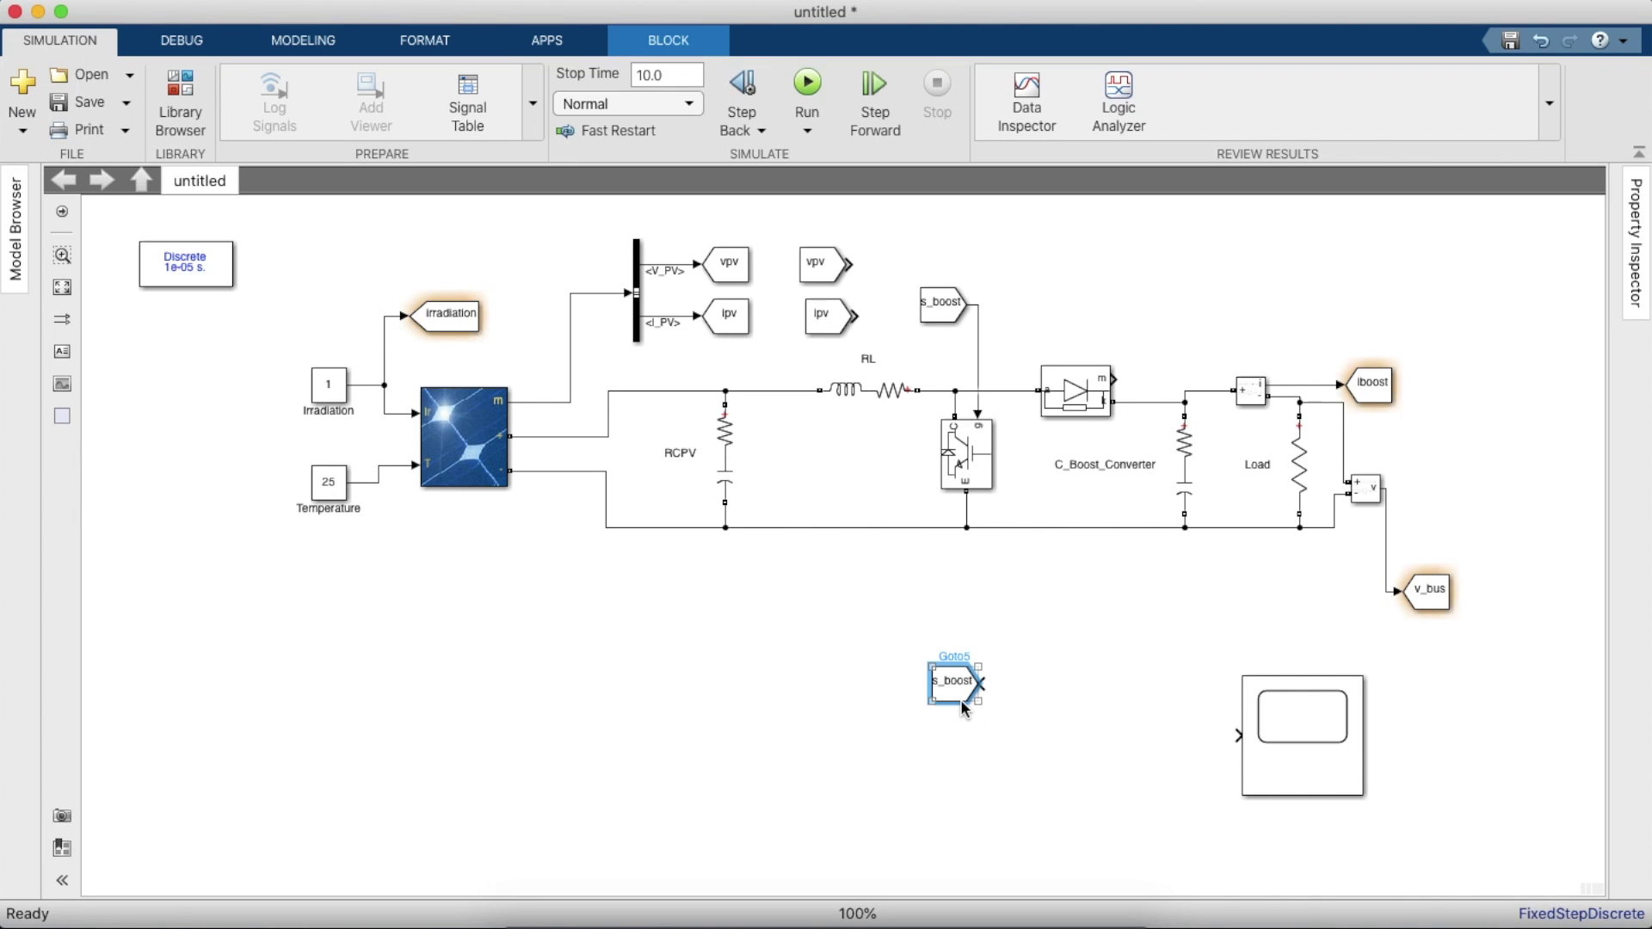
- Create a From block for the irradiation tag beside the Scope and connect it to the Scope's input
drag(448, 313, 1237, 736)
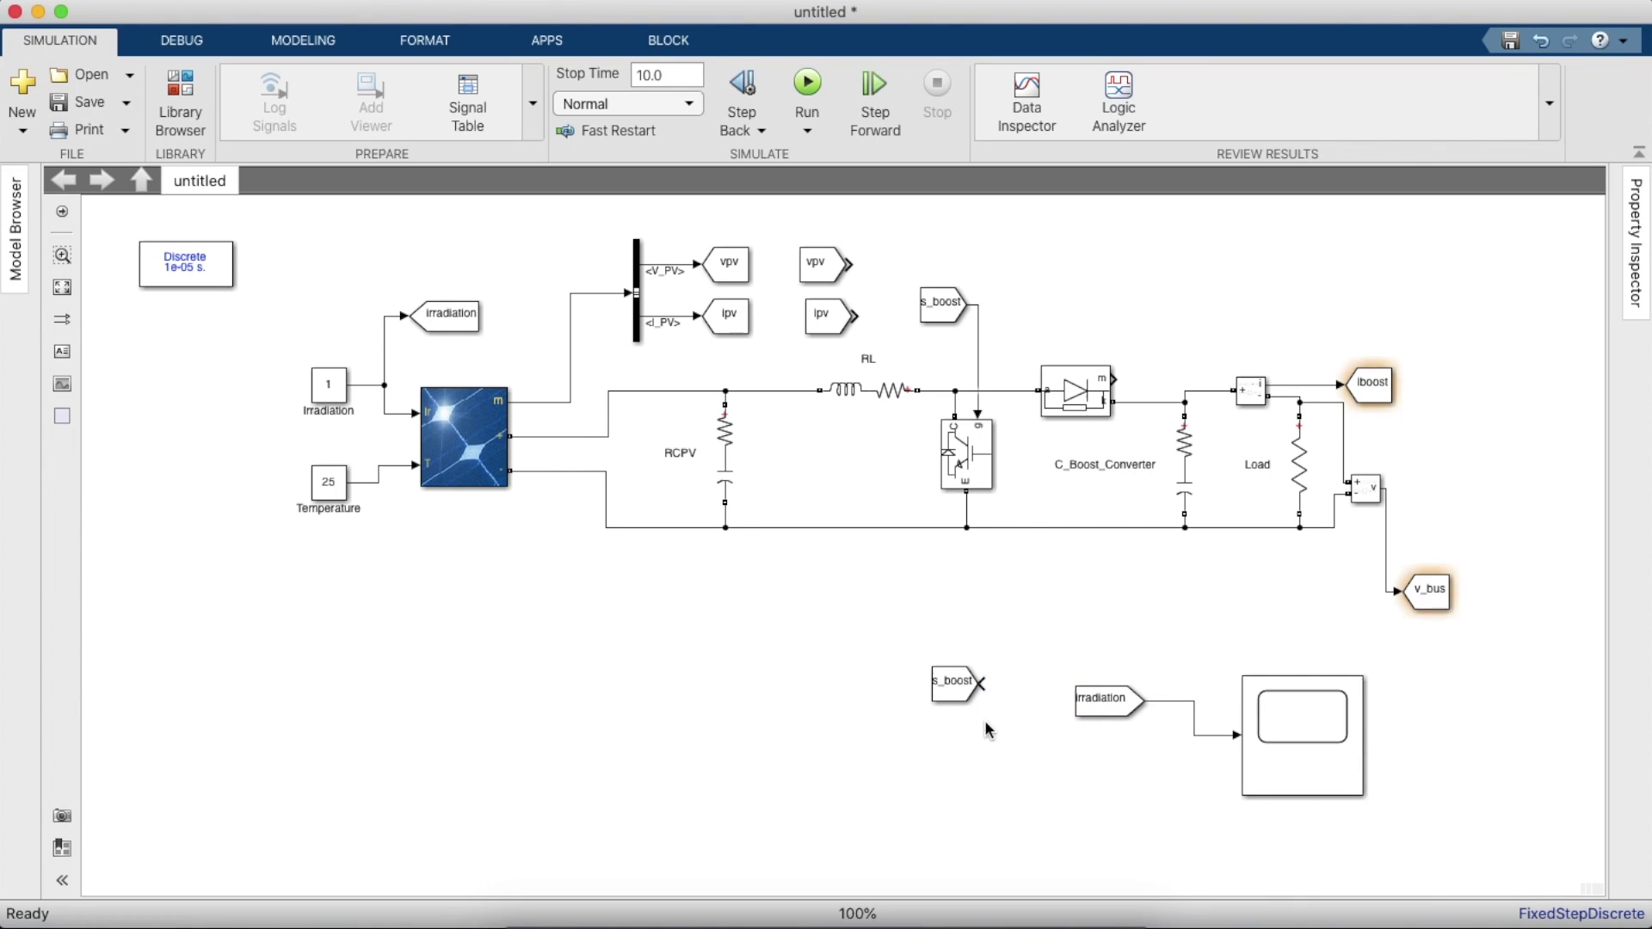
click(949, 689)
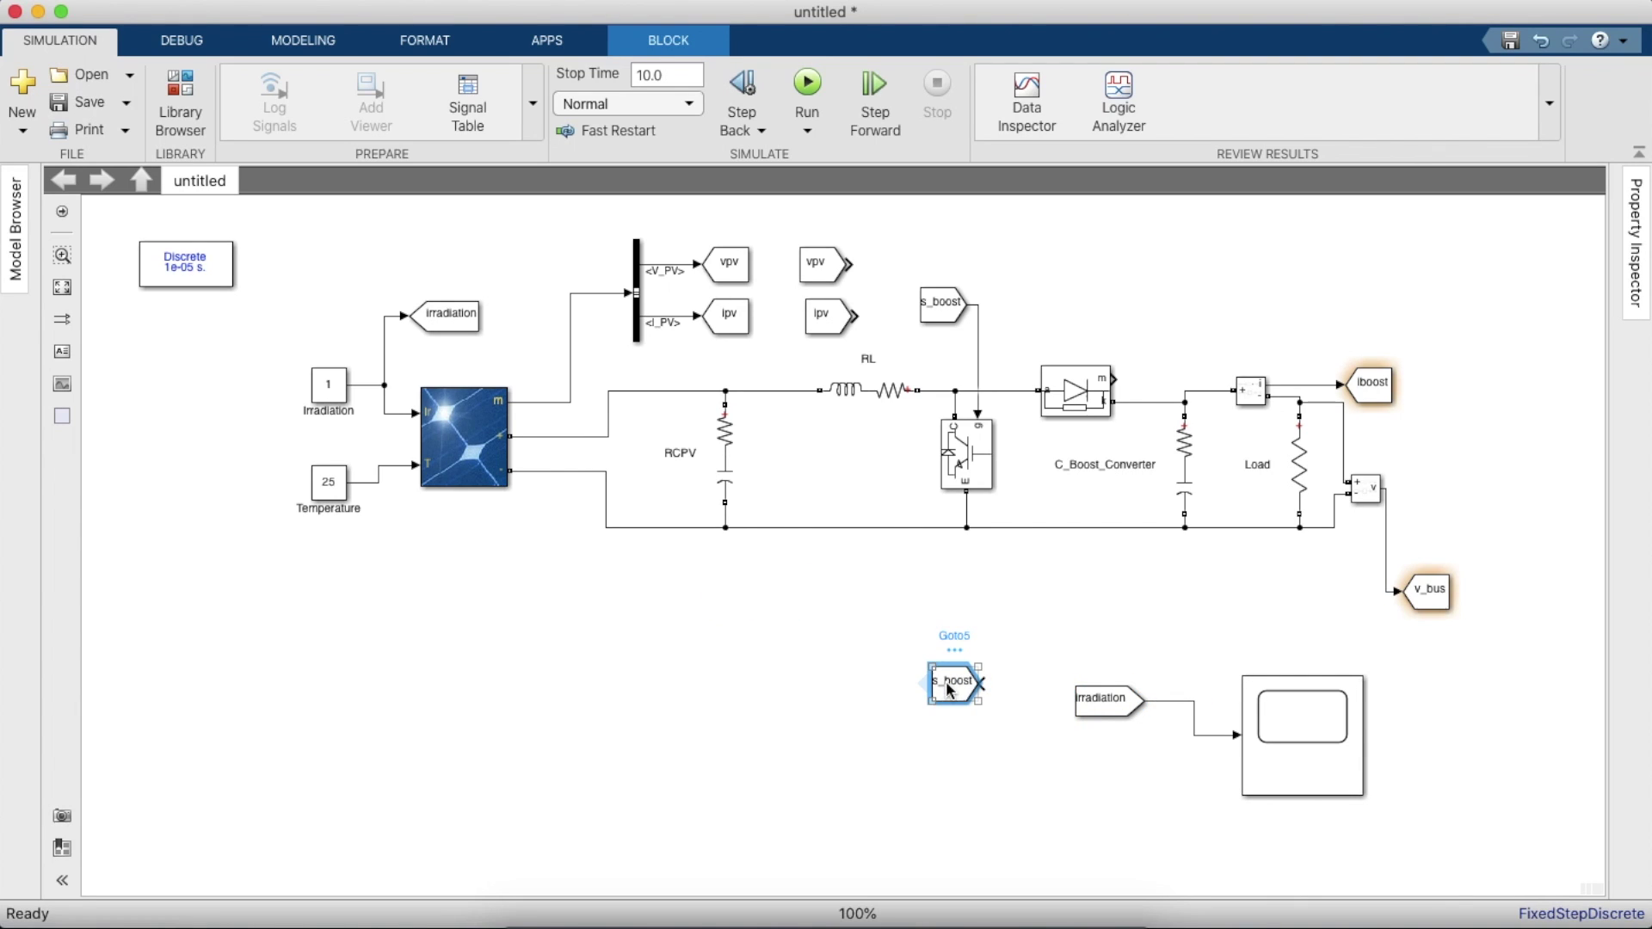
- Delete the spare s_boost block below the circuit and place vpv and ipv From blocks connected to the Scope's second and third inputs
key(Delete)
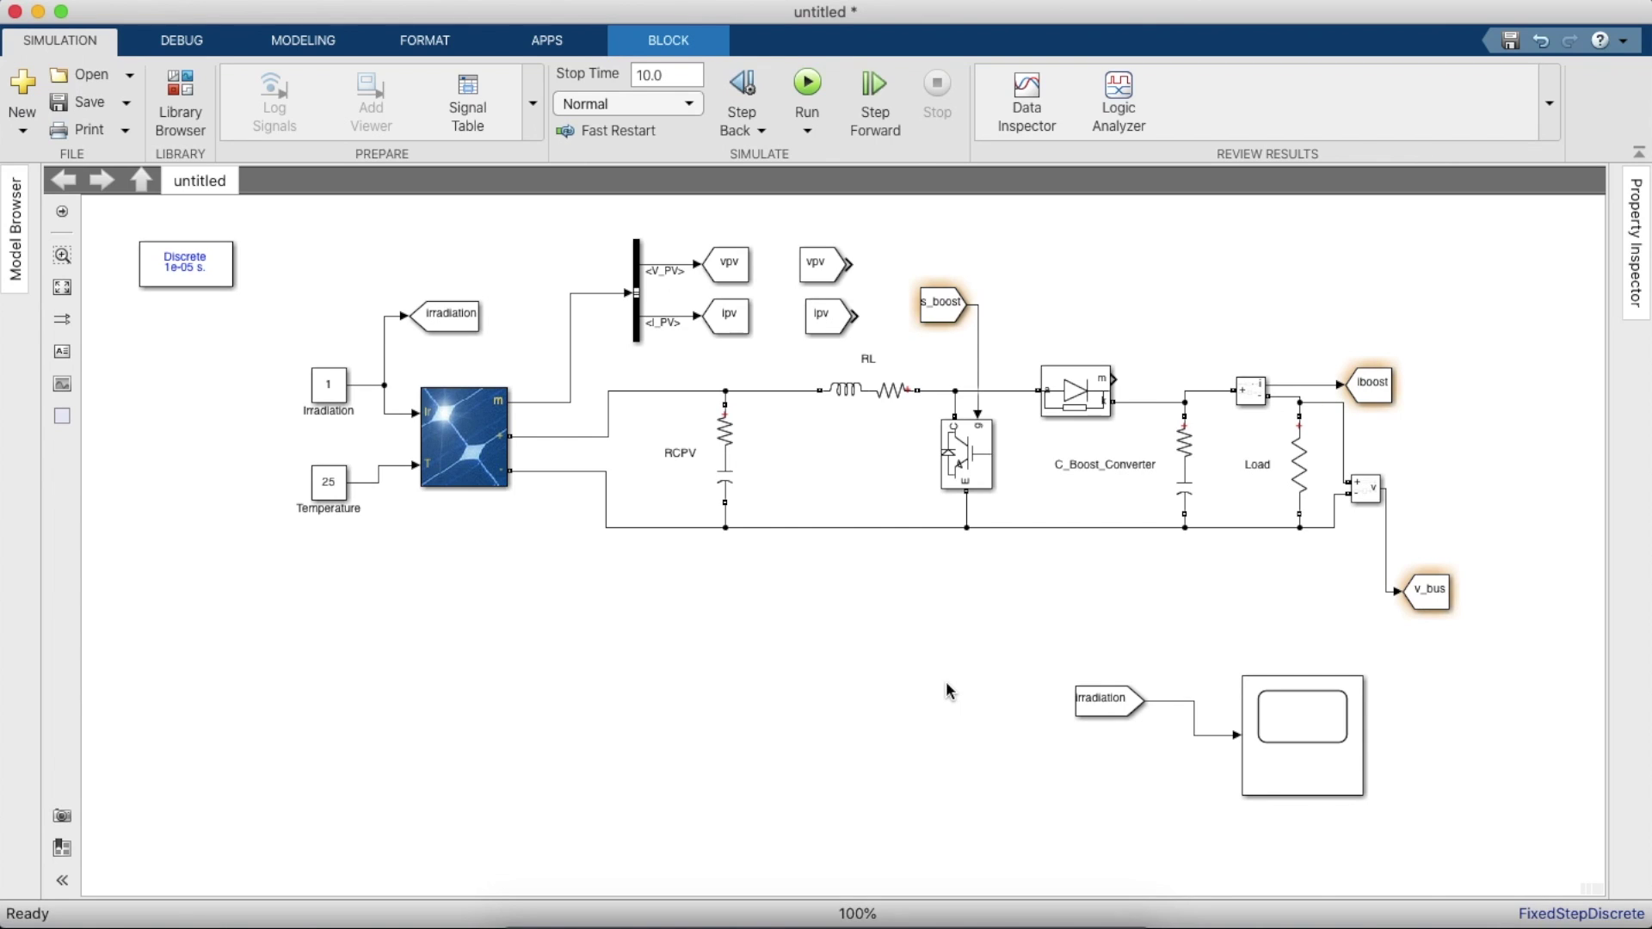
key(space)
click(851, 266)
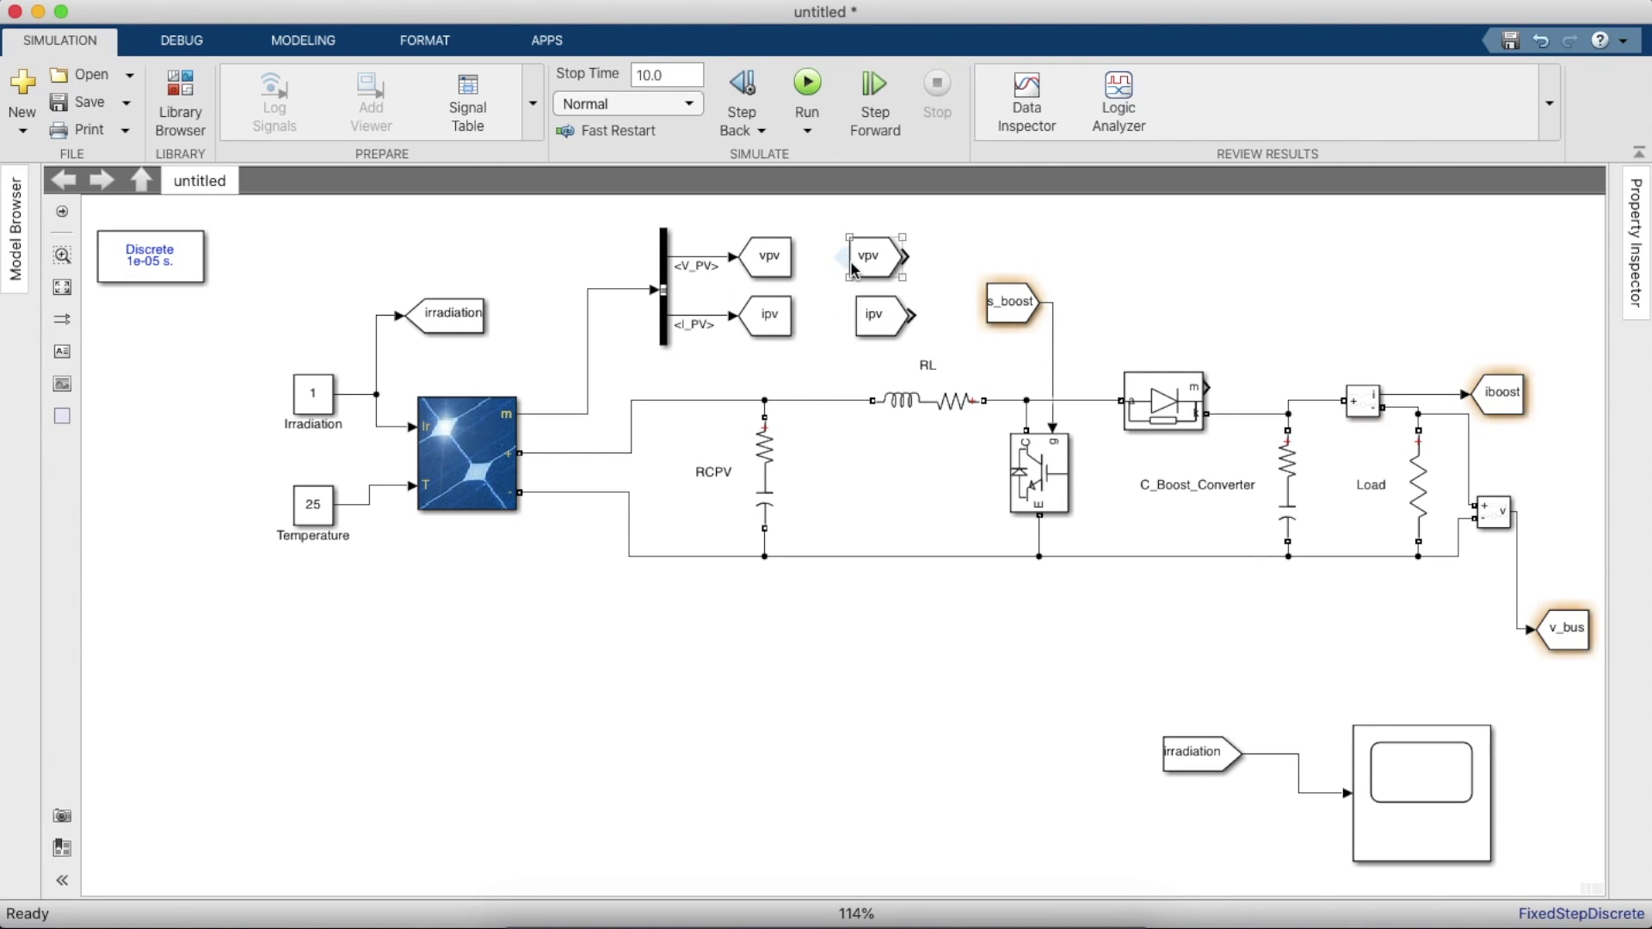
drag(852, 267, 1348, 824)
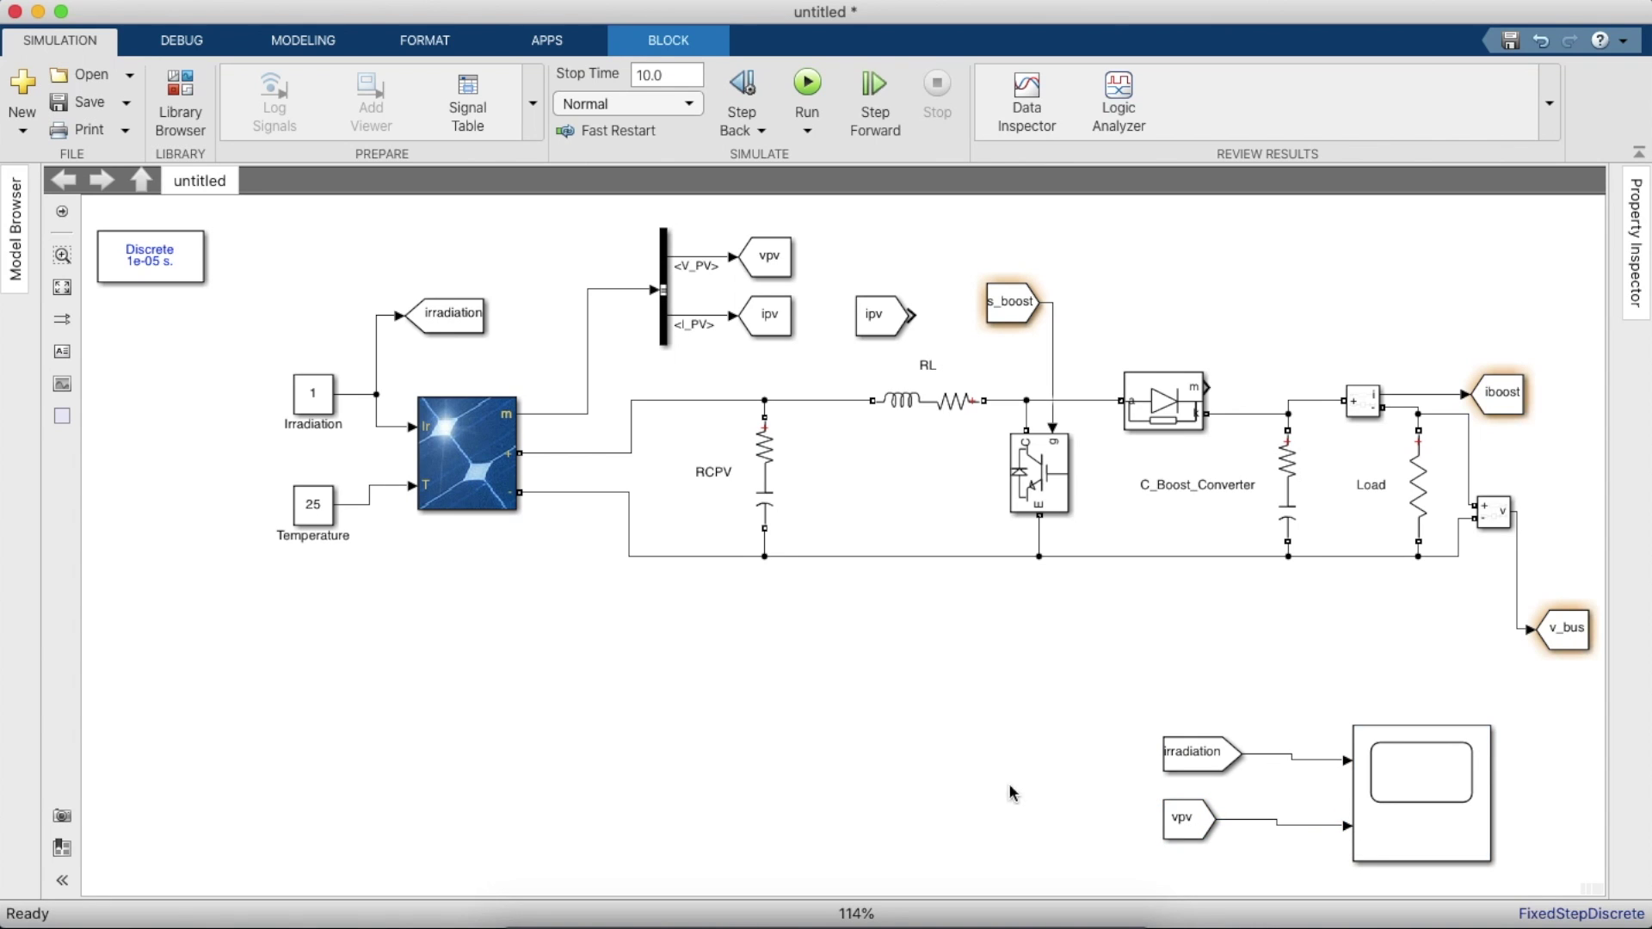
scroll(874, 826, down, 3)
mouse_move(772, 270)
mouse_down()
mouse_move(958, 435)
mouse_move(1179, 841)
mouse_move(1345, 798)
mouse_up()
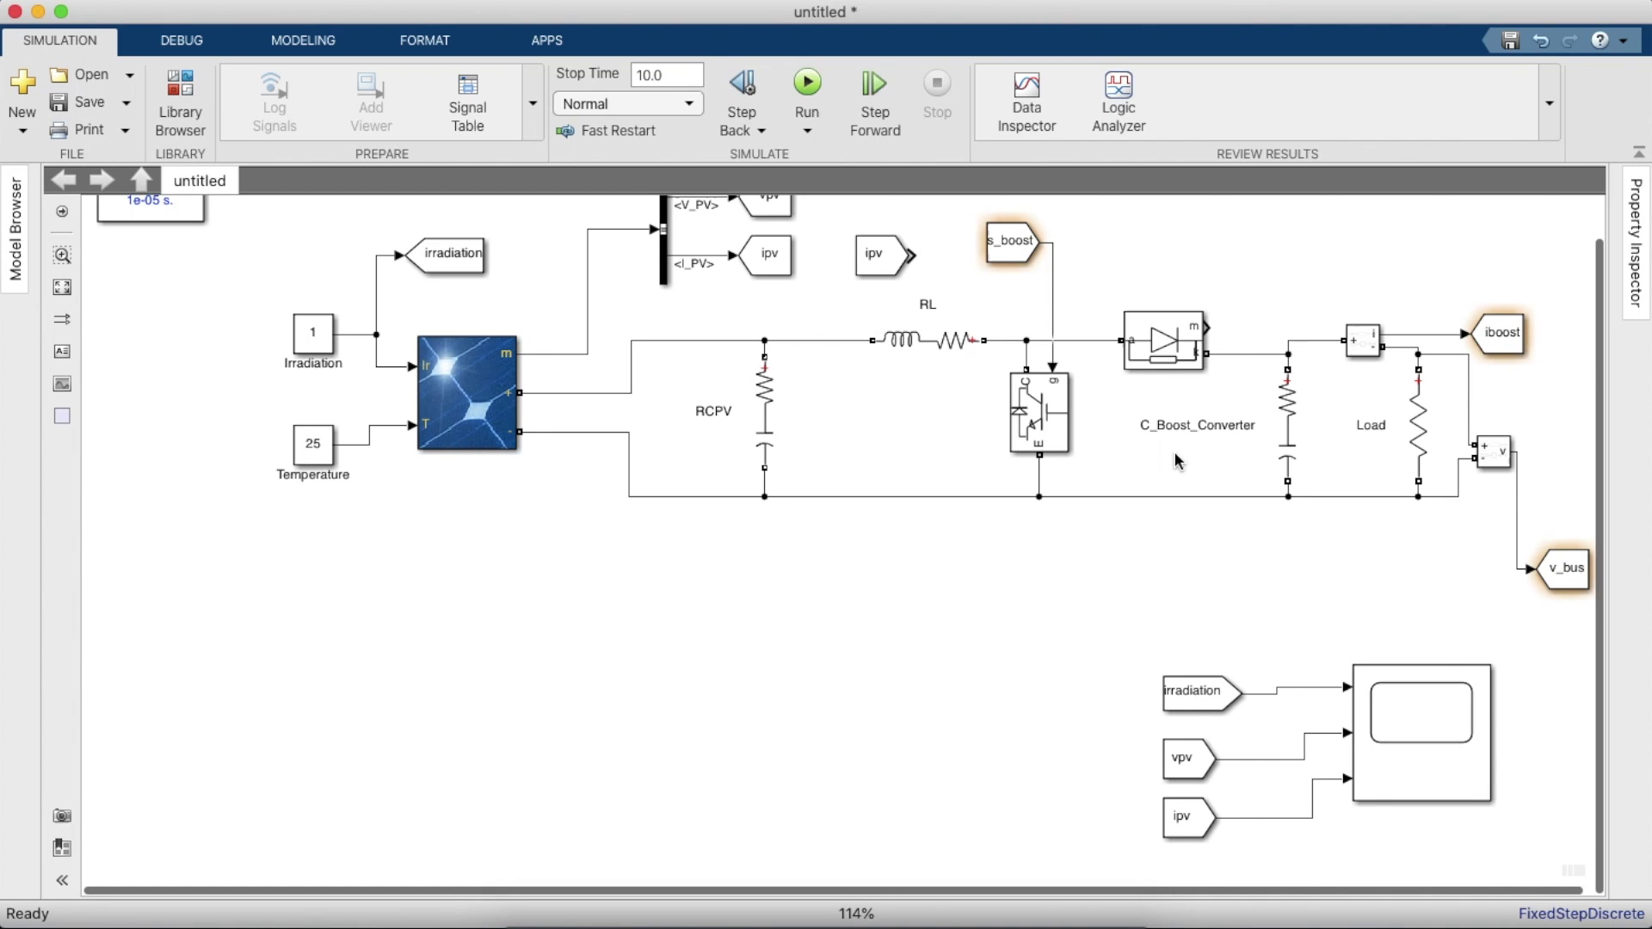
- Create a From block for the v_bus tag below the ipv one and connect it to the Scope's fourth input
click(1559, 571)
scroll(1549, 577, right, 2)
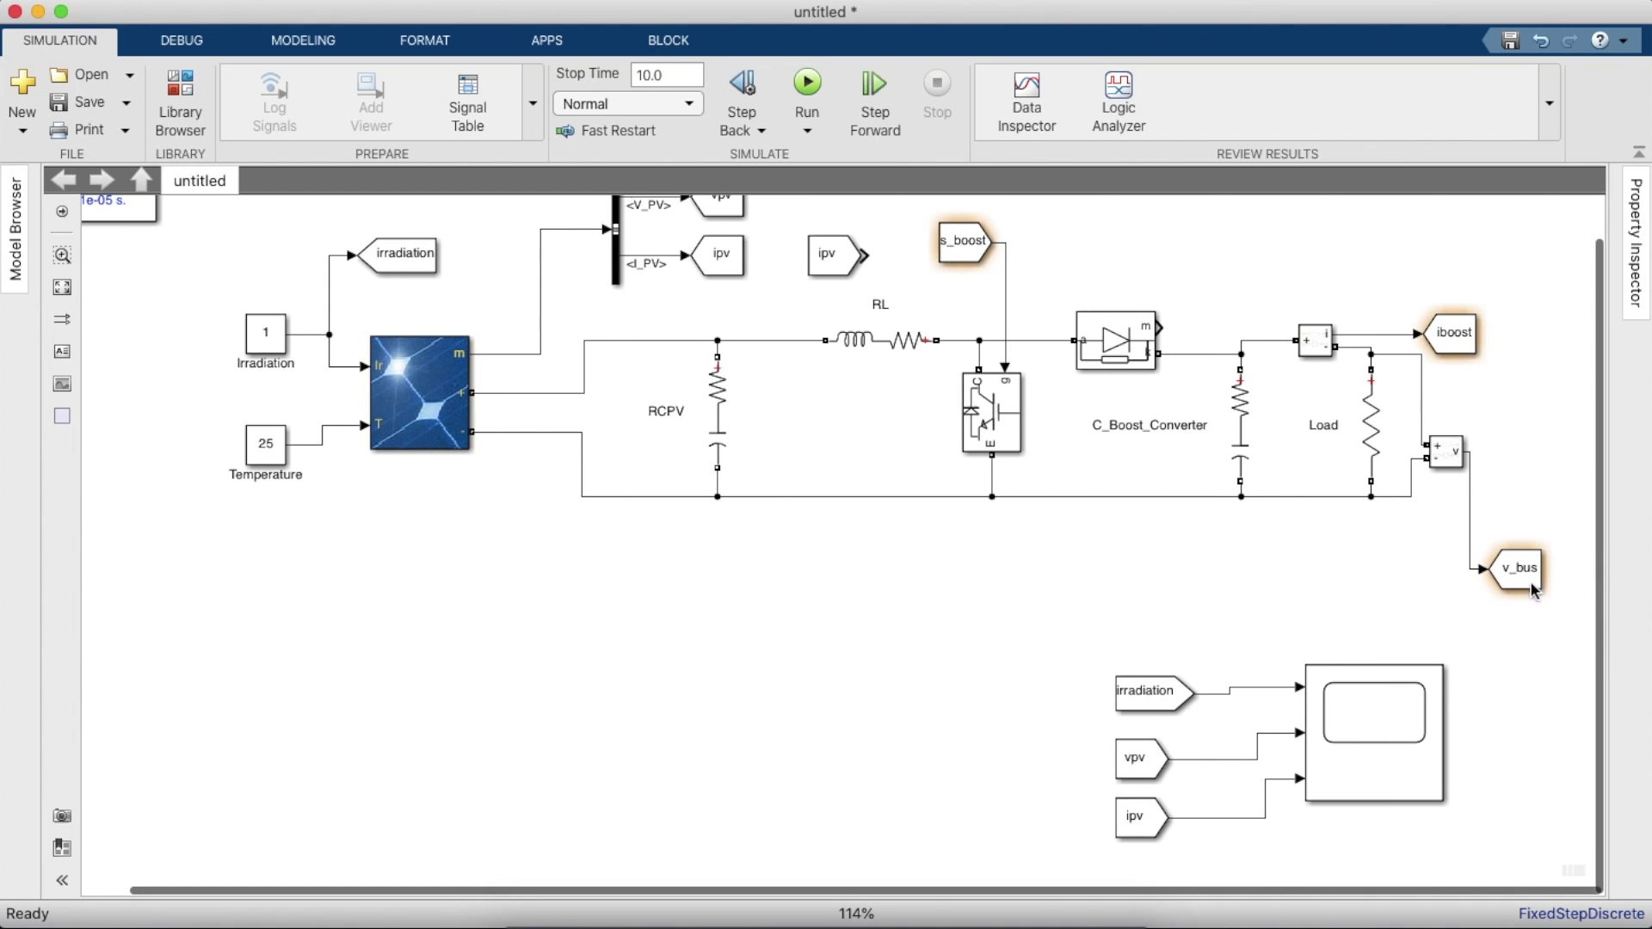
mouse_move(1544, 579)
mouse_down()
mouse_move(1127, 731)
mouse_move(1147, 869)
mouse_move(1300, 792)
mouse_move(1294, 915)
mouse_move(930, 821)
mouse_up()
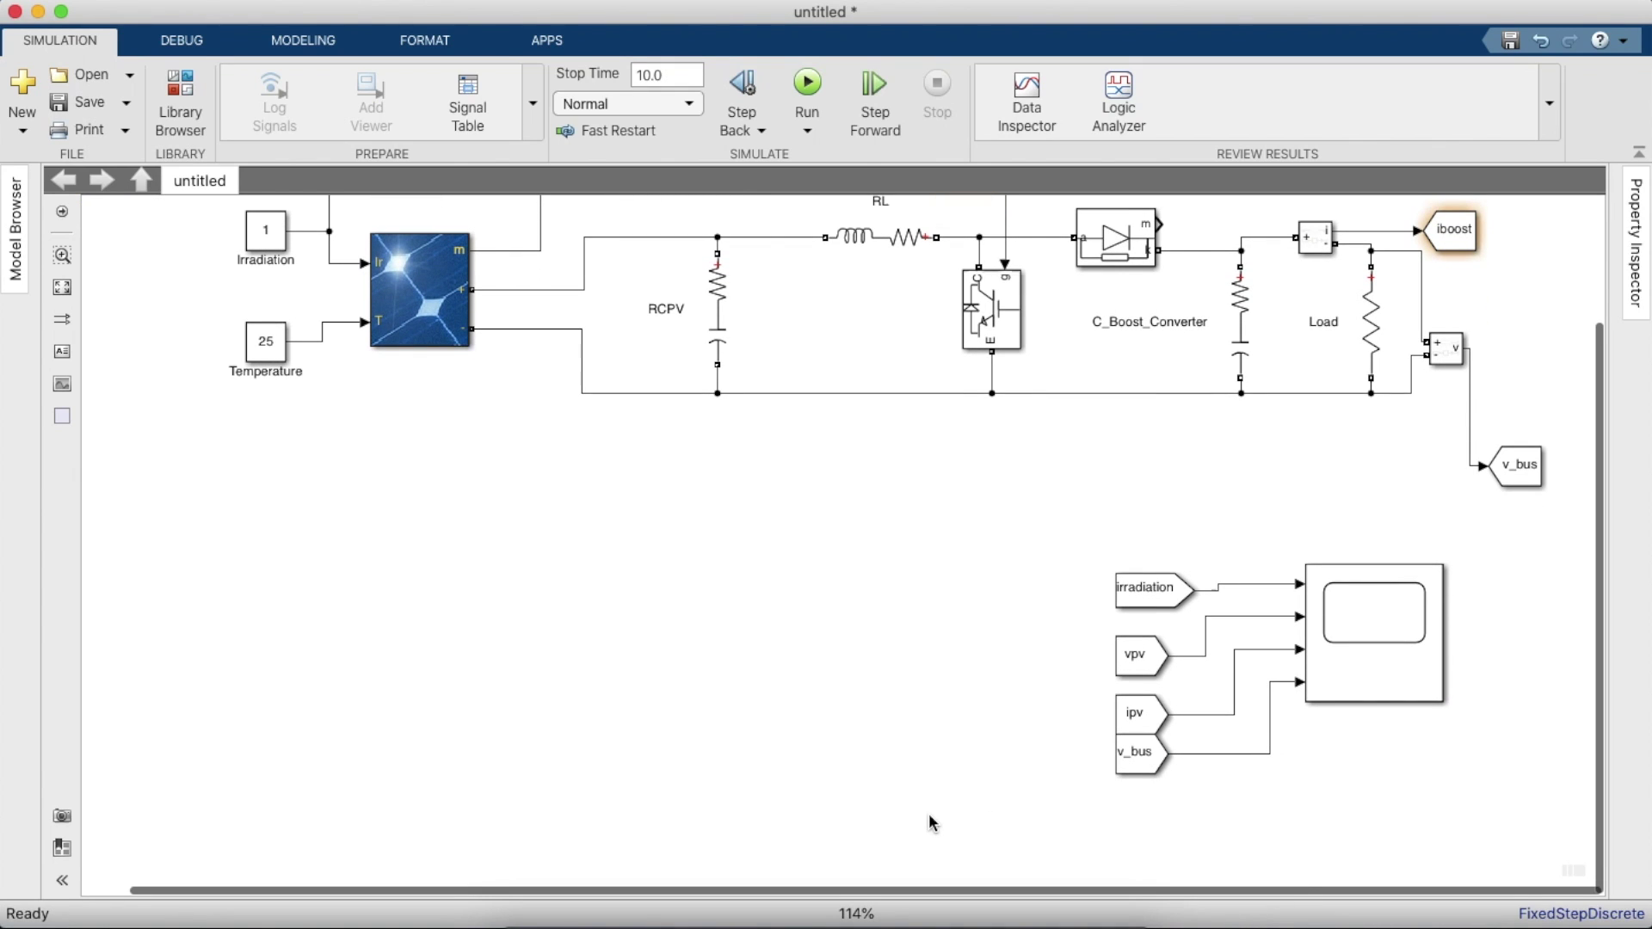
- Space the vpv, ipv and v_bus From blocks evenly in a column beside the Scope
drag(1533, 327, 1533, 179)
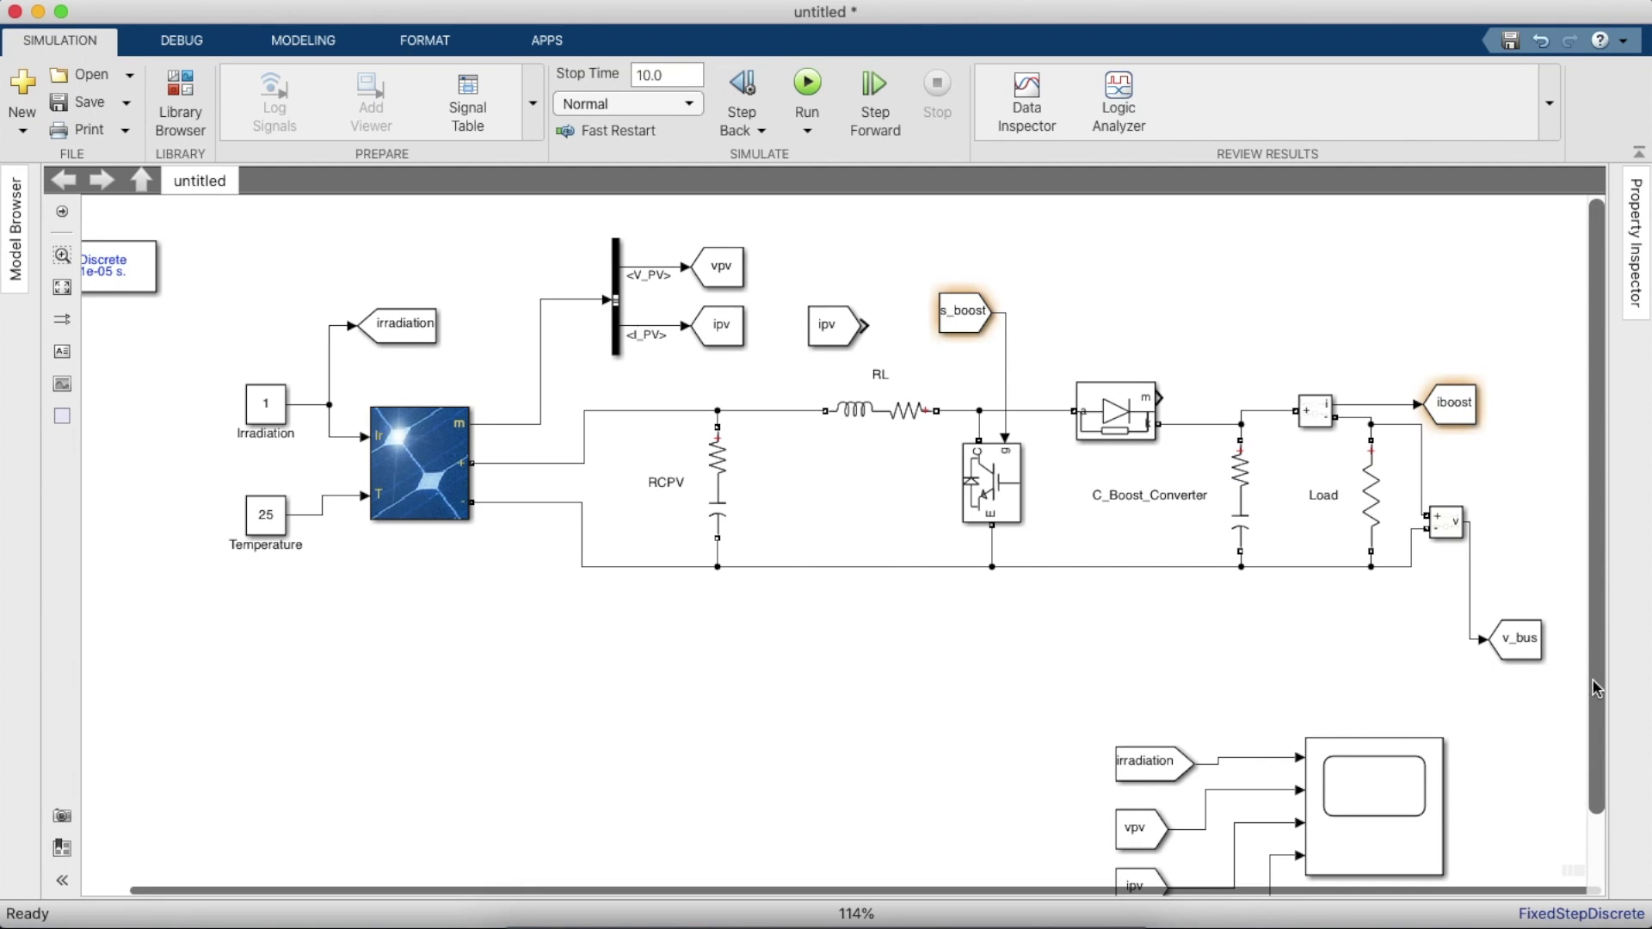
scroll(1590, 689, down, 2)
scroll(1538, 852, down, 4)
click(1145, 564)
drag(1134, 615, 1134, 590)
drag(1136, 655, 1136, 643)
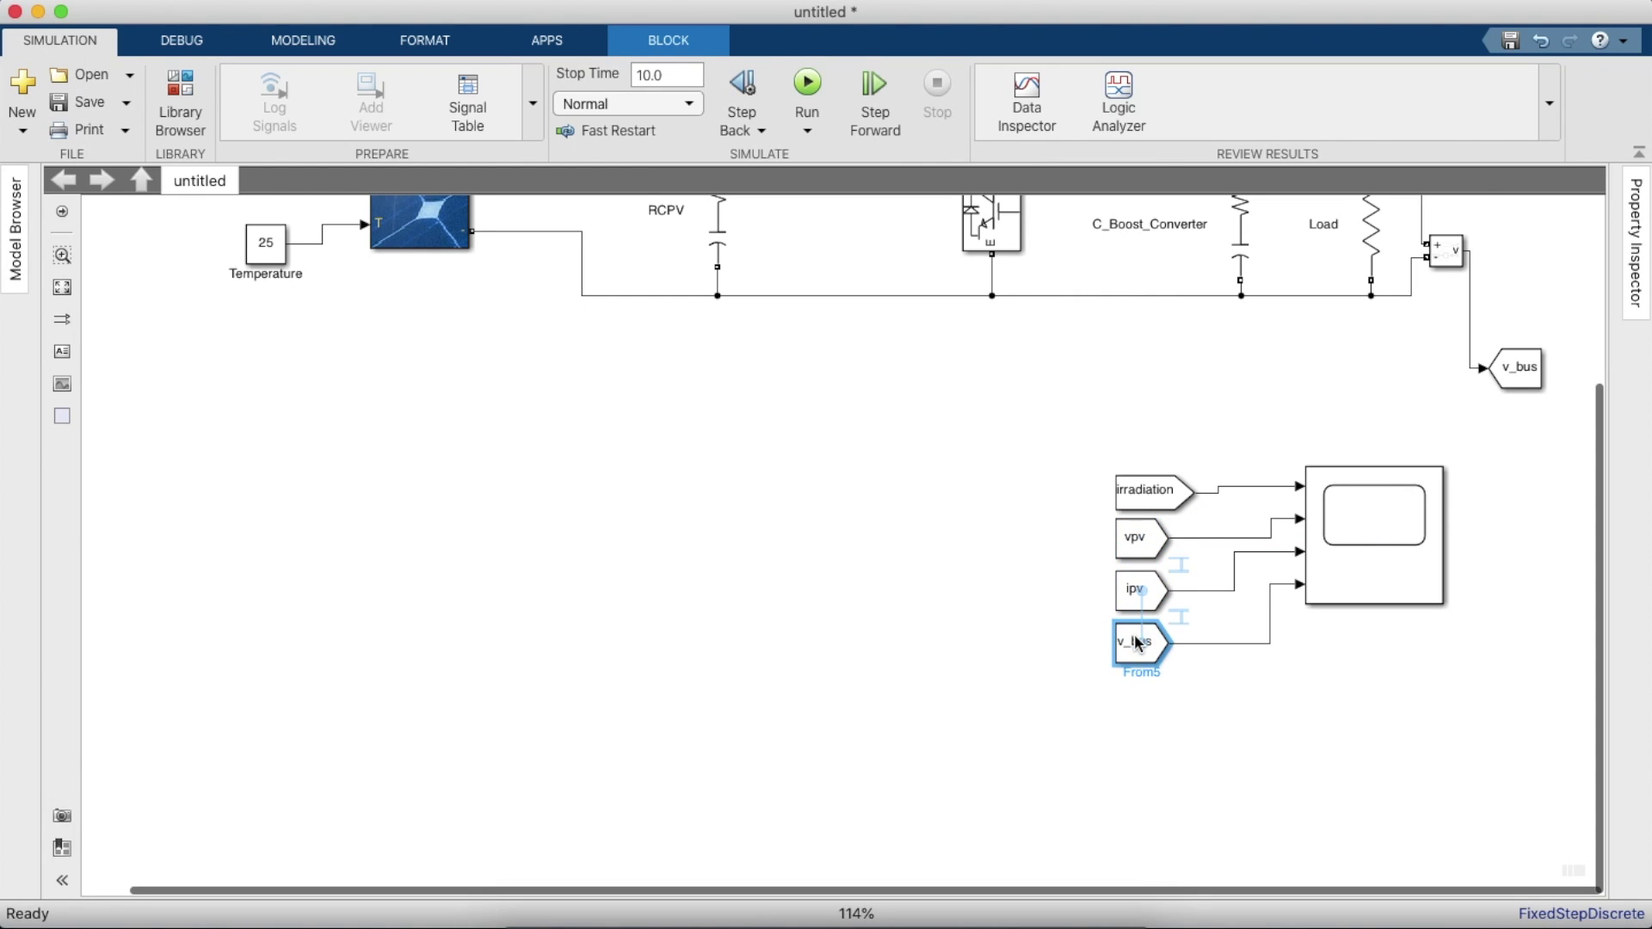
click(954, 700)
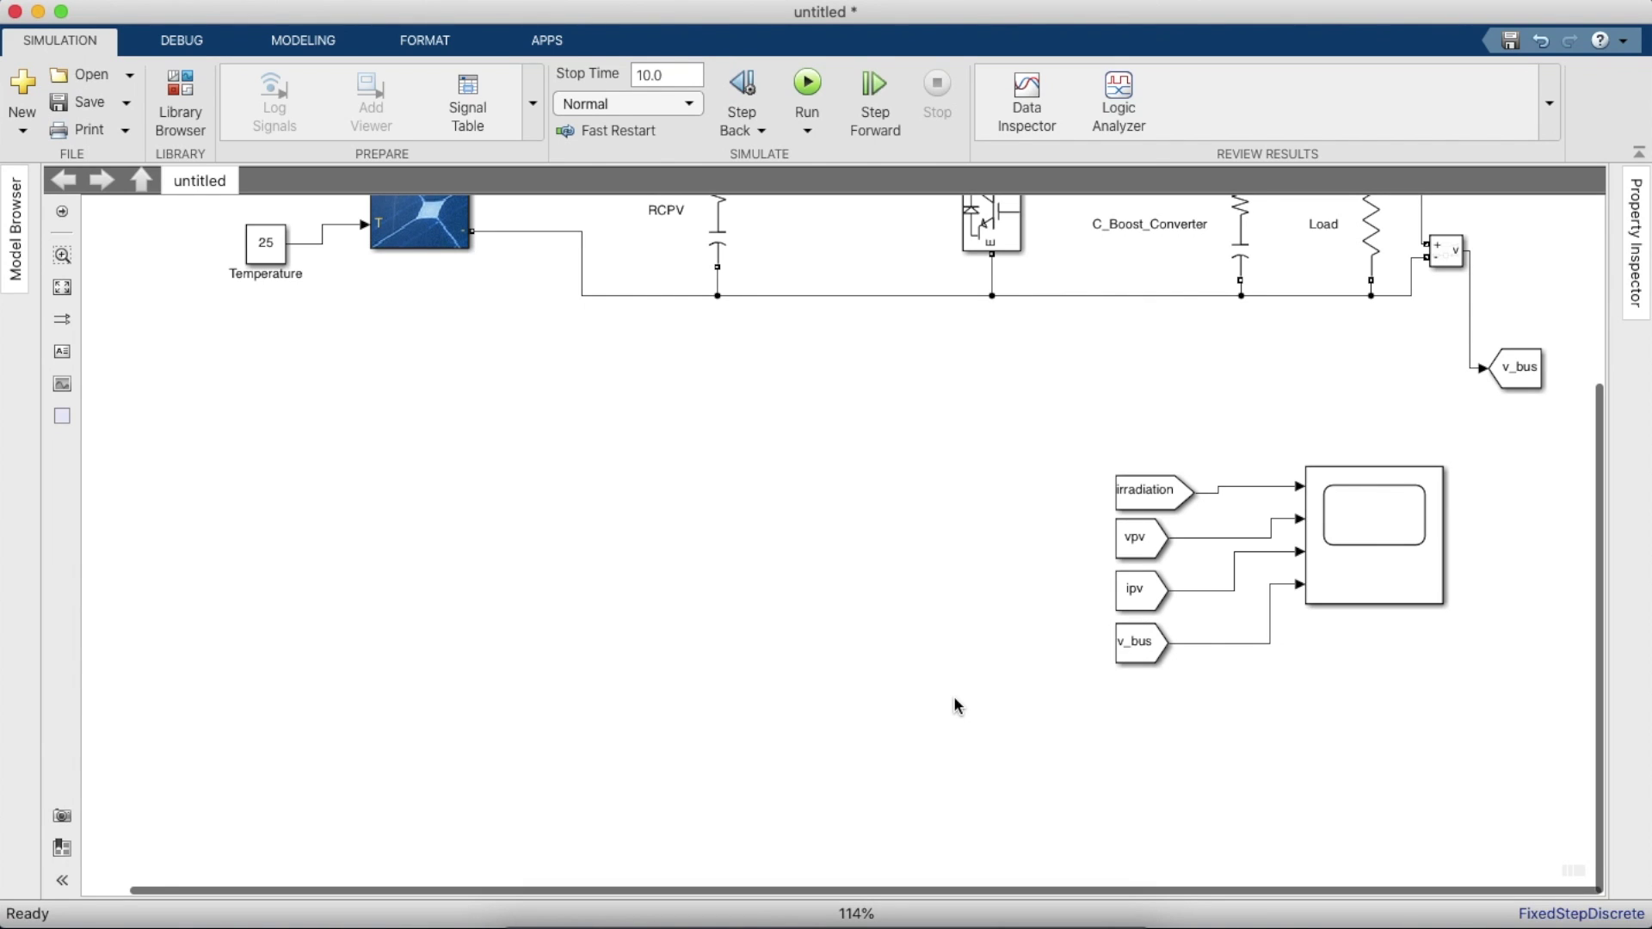
- Create a From block for the iboost tag below the v_bus one and connect it to the Scope's fifth input
click(1521, 374)
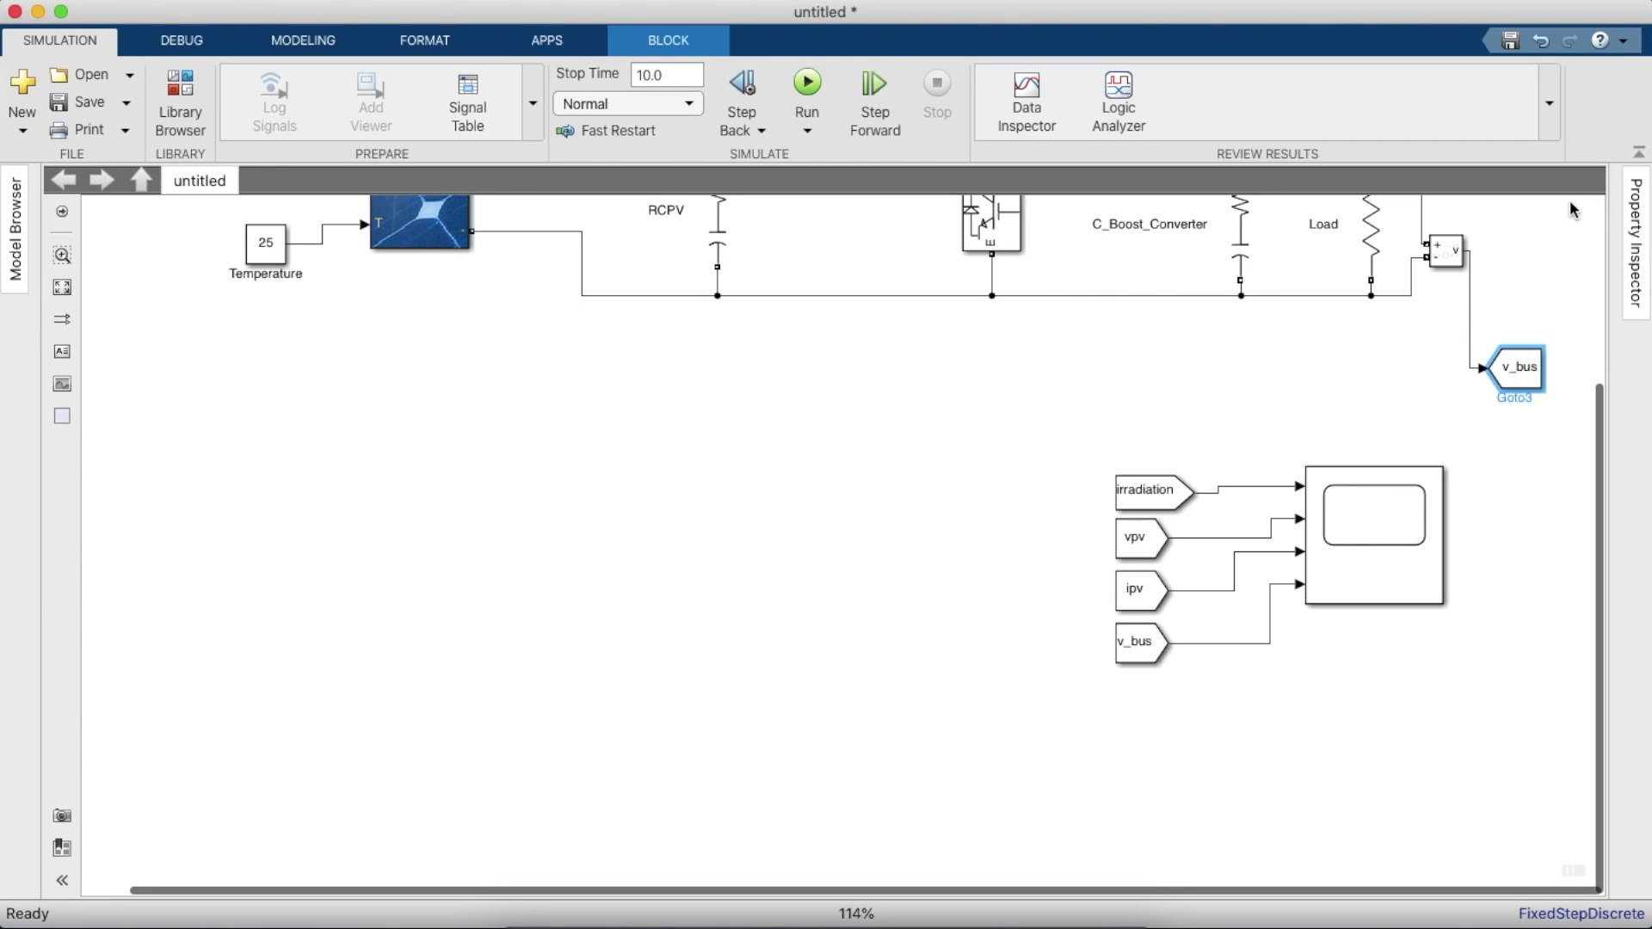
scroll(1569, 200, up, 3)
click(1458, 269)
mouse_move(1458, 268)
mouse_down()
mouse_move(1403, 557)
mouse_move(1147, 824)
mouse_move(1286, 783)
mouse_move(1310, 719)
mouse_up()
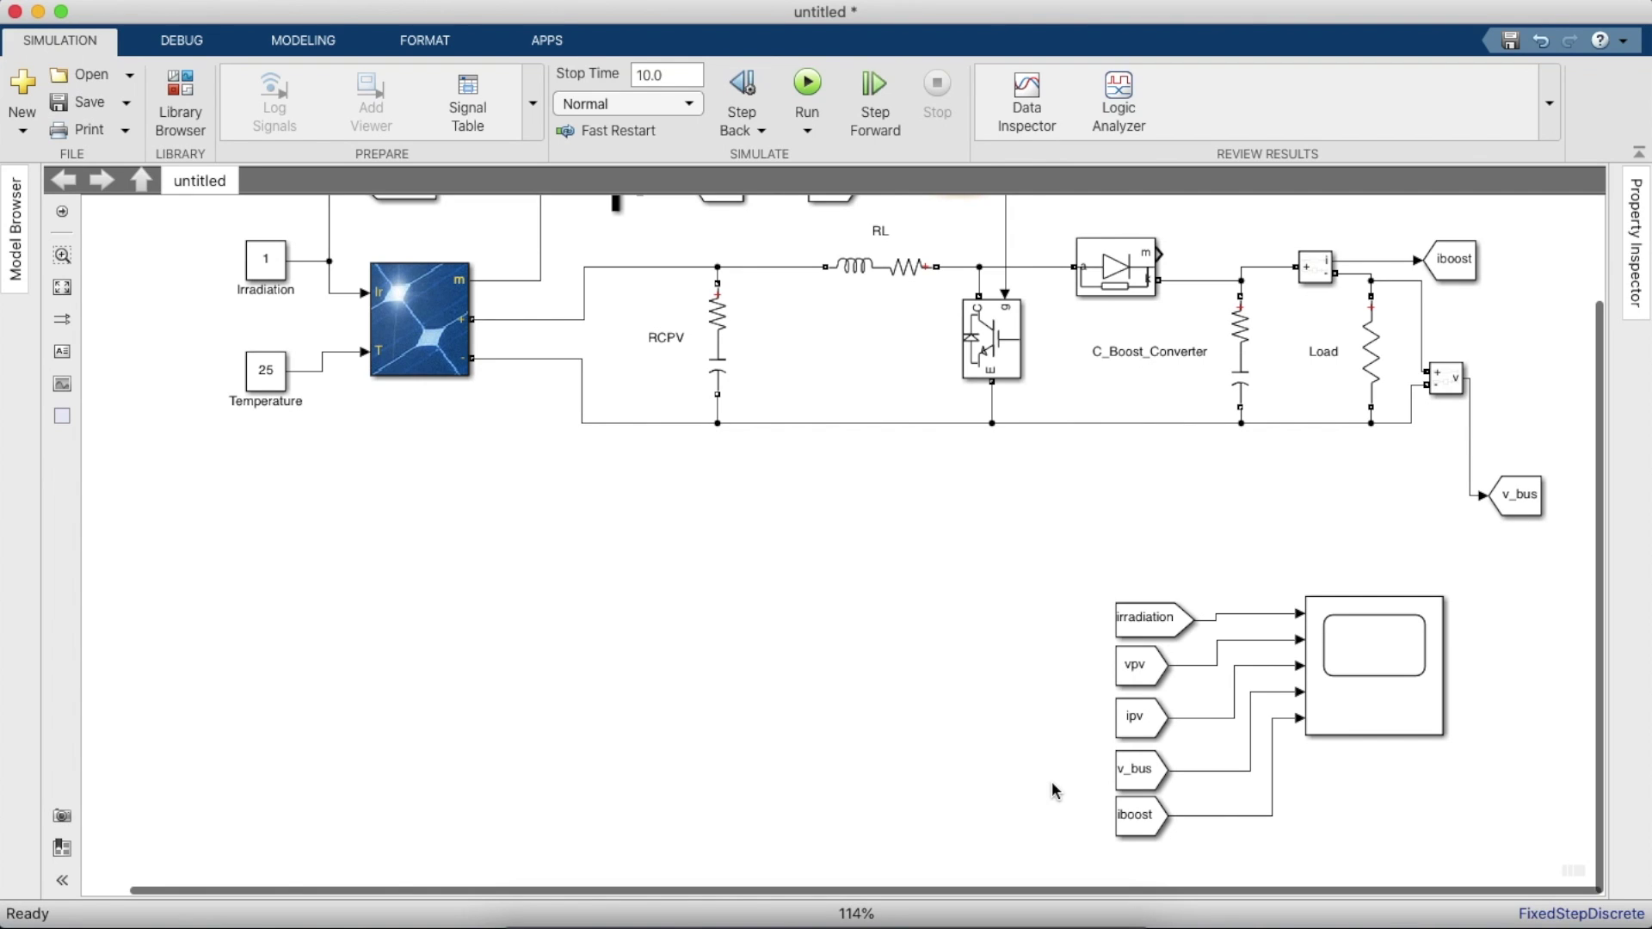
- Duplicate the iboost From block directly below itself and connect the copy to the Scope's sixth input
click(1140, 829)
mouse_move(1140, 828)
mouse_down()
mouse_move(1140, 873)
mouse_move(1325, 766)
mouse_move(1308, 727)
mouse_up()
click(1362, 830)
scroll(1362, 830, down, 3)
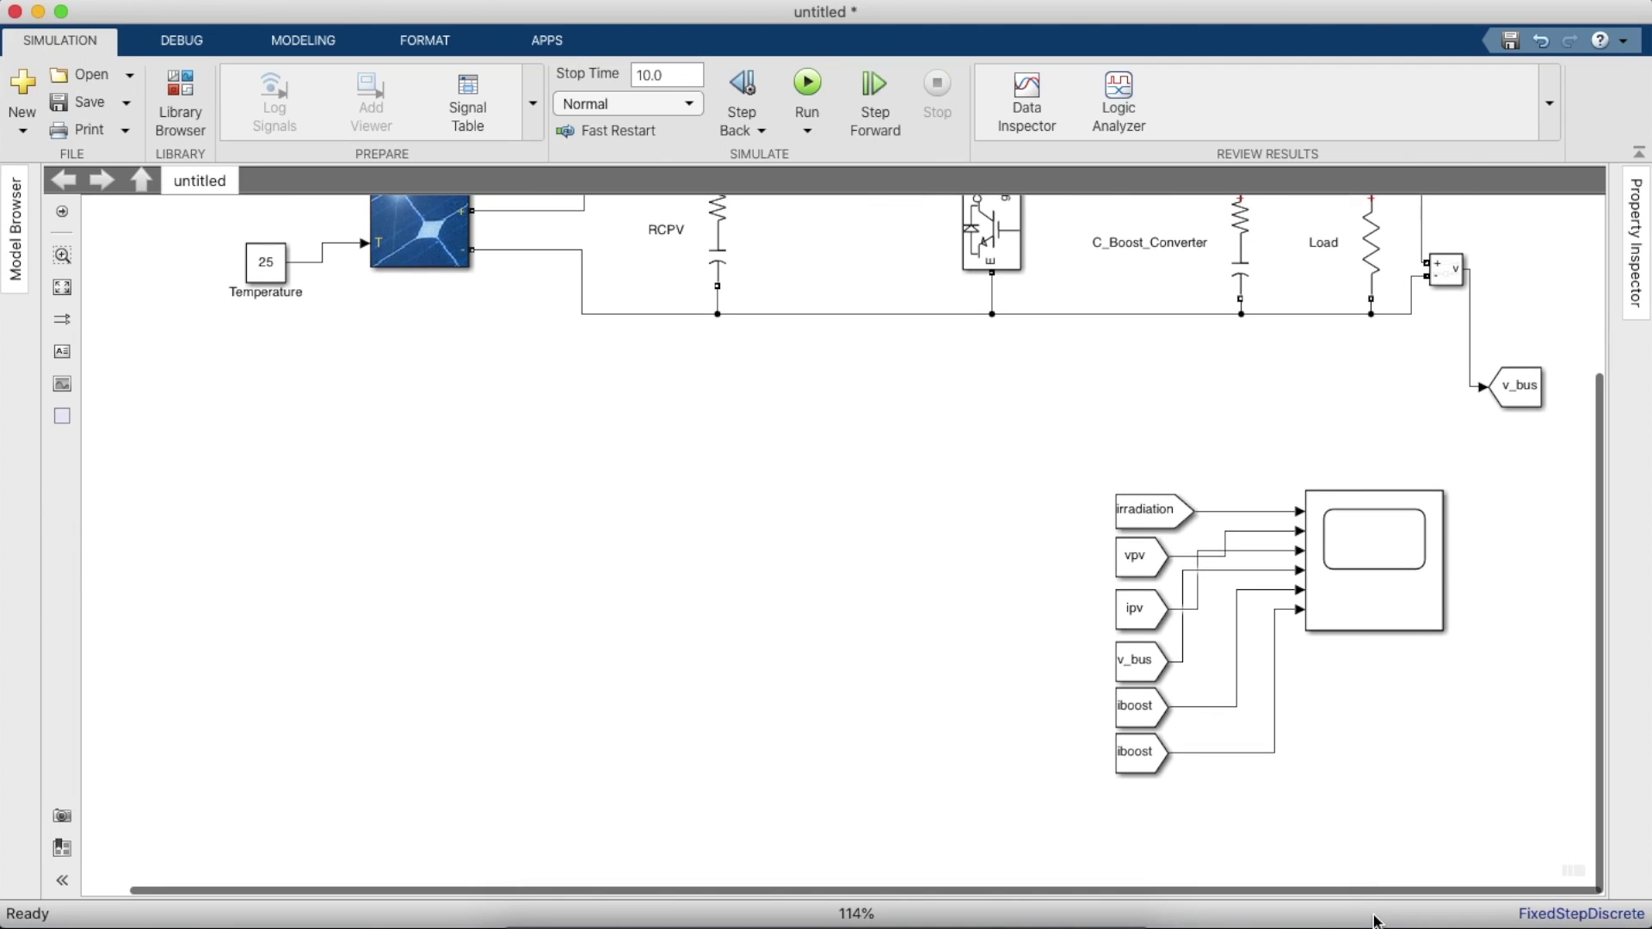
- Set the Goto tag of the lowest From block beside the Scope to Ppv
double_click(1140, 768)
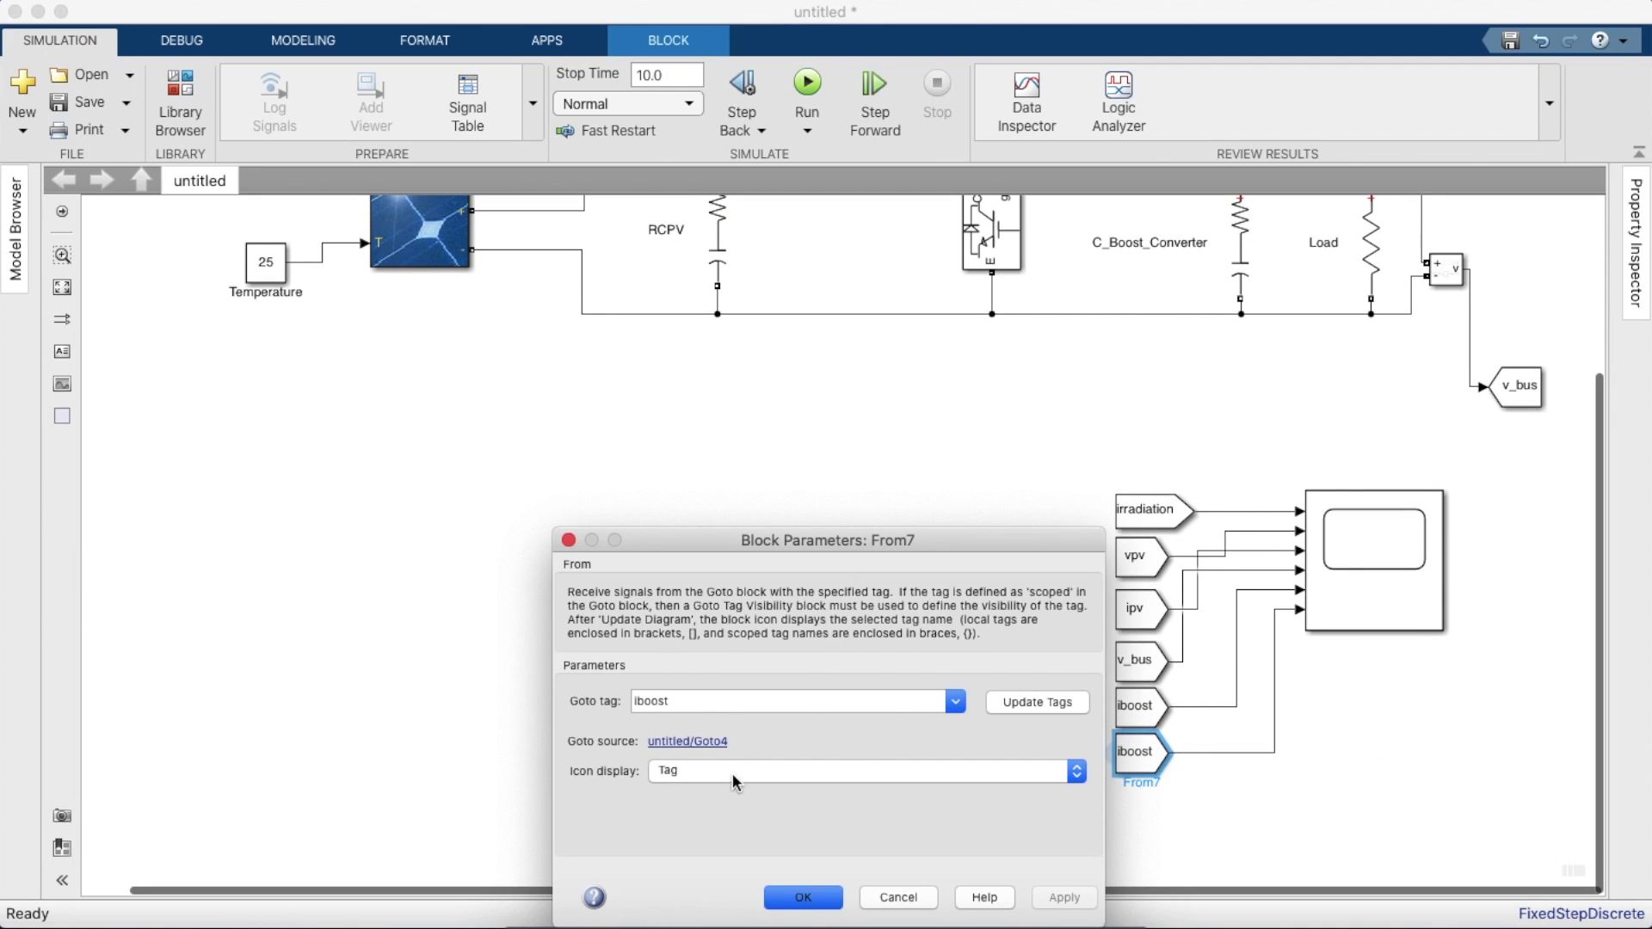
double_click(768, 701)
key(BackSpace)
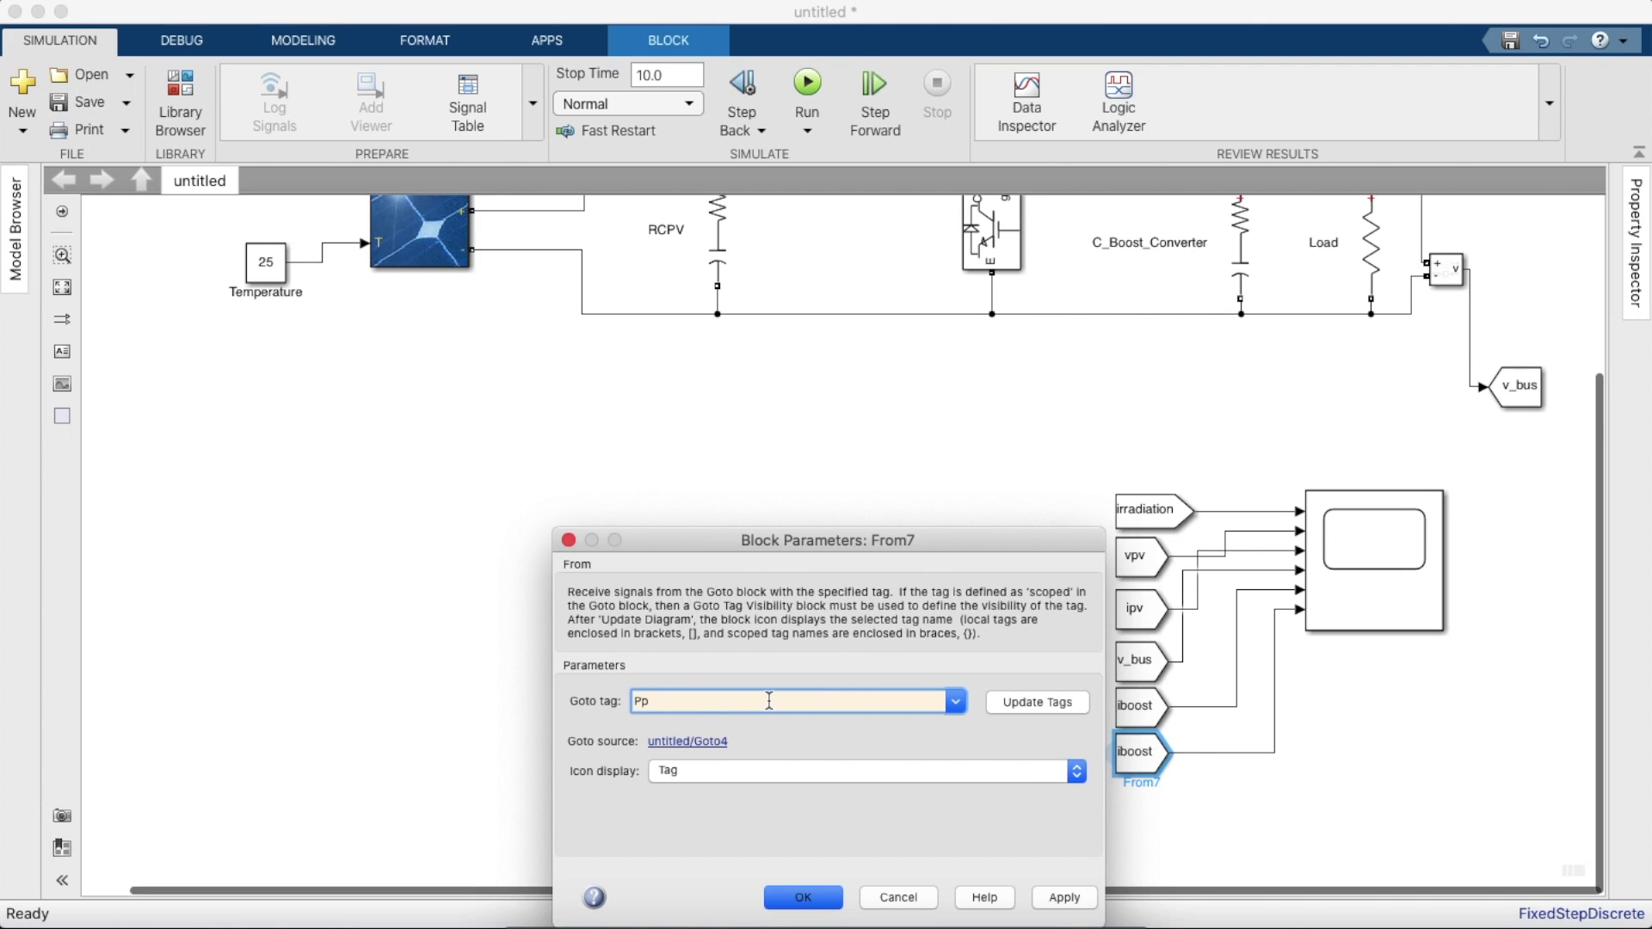
key(Return)
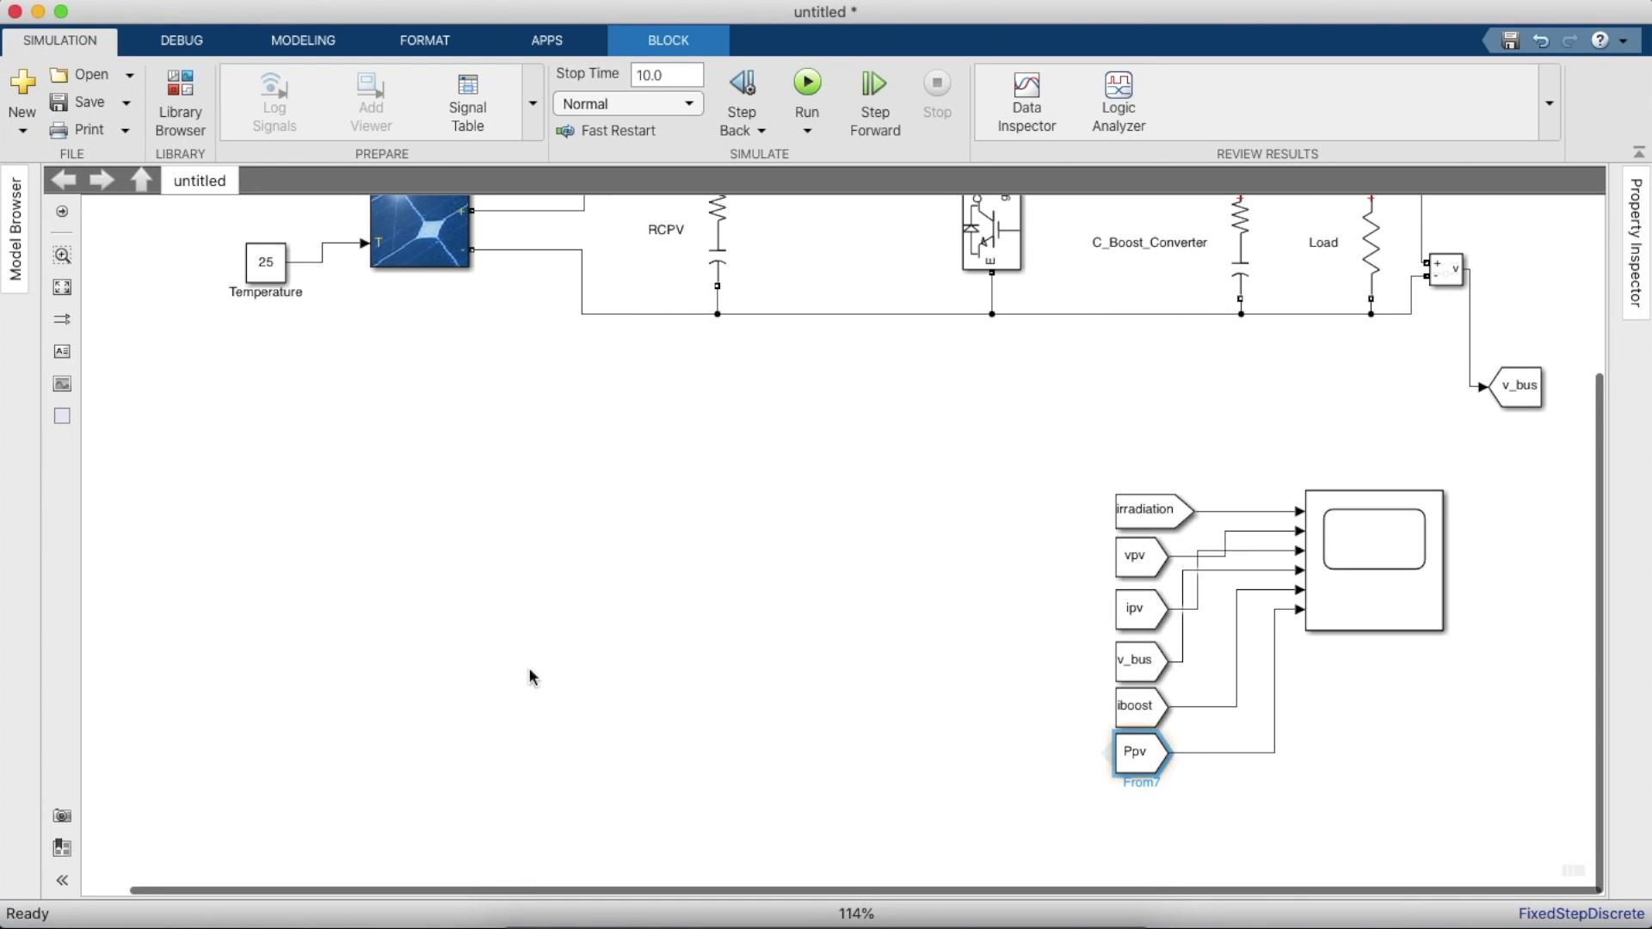
click(1170, 637)
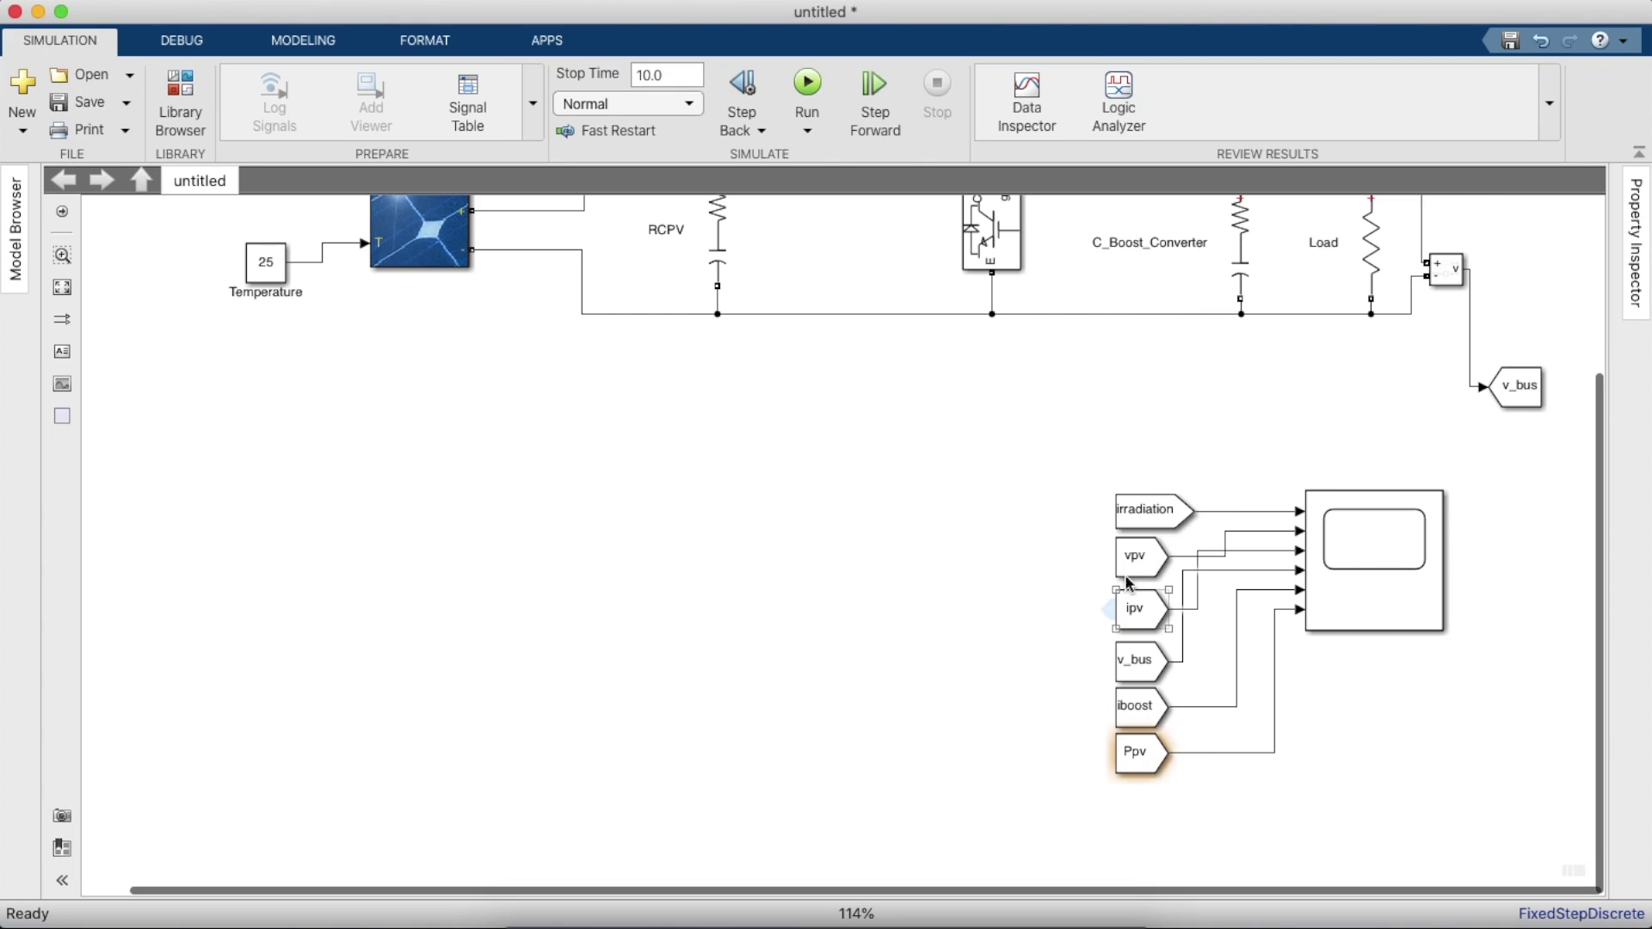
mouse_move(1134, 595)
mouse_down()
mouse_move(1124, 538)
mouse_move(1134, 605)
mouse_up()
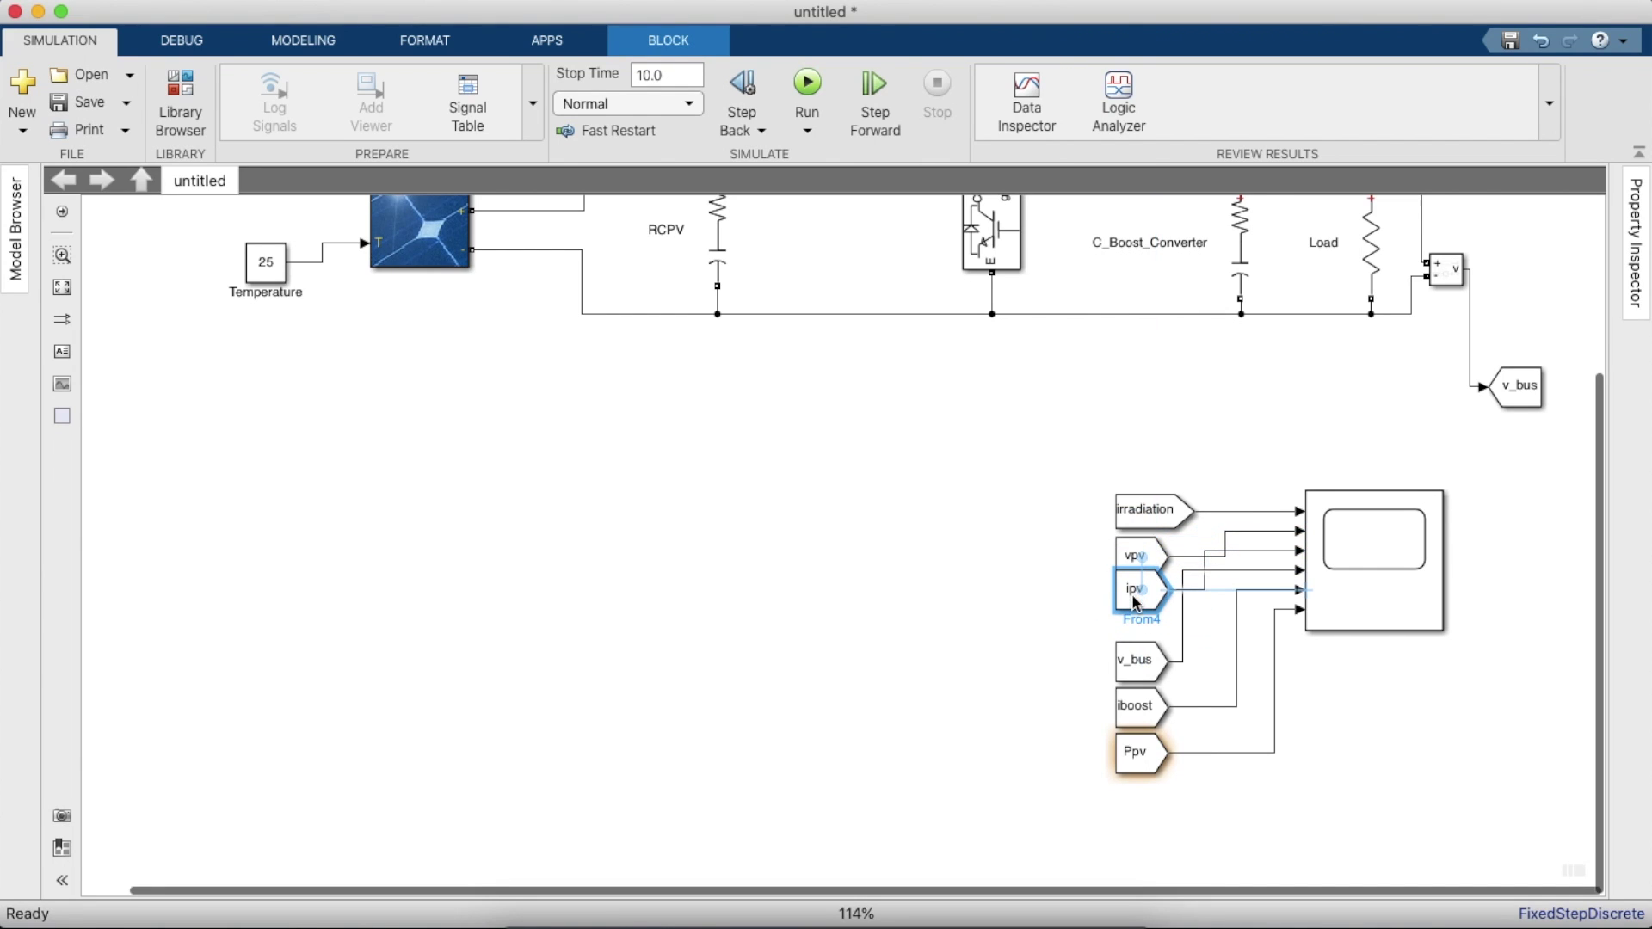
click(1227, 513)
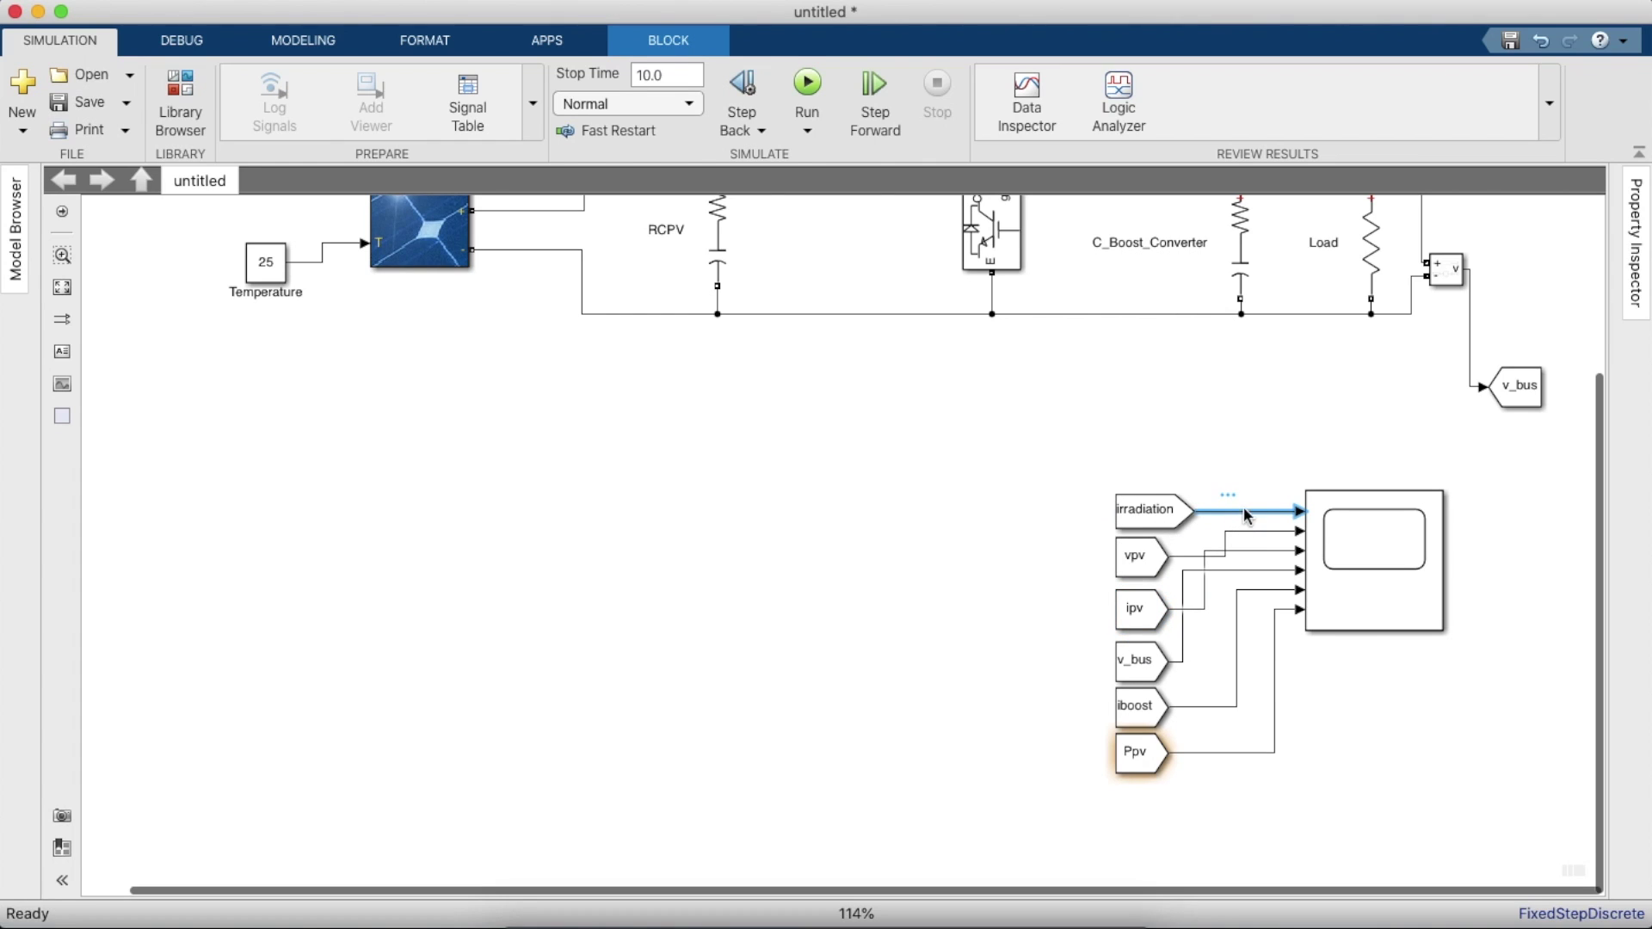
click(1028, 499)
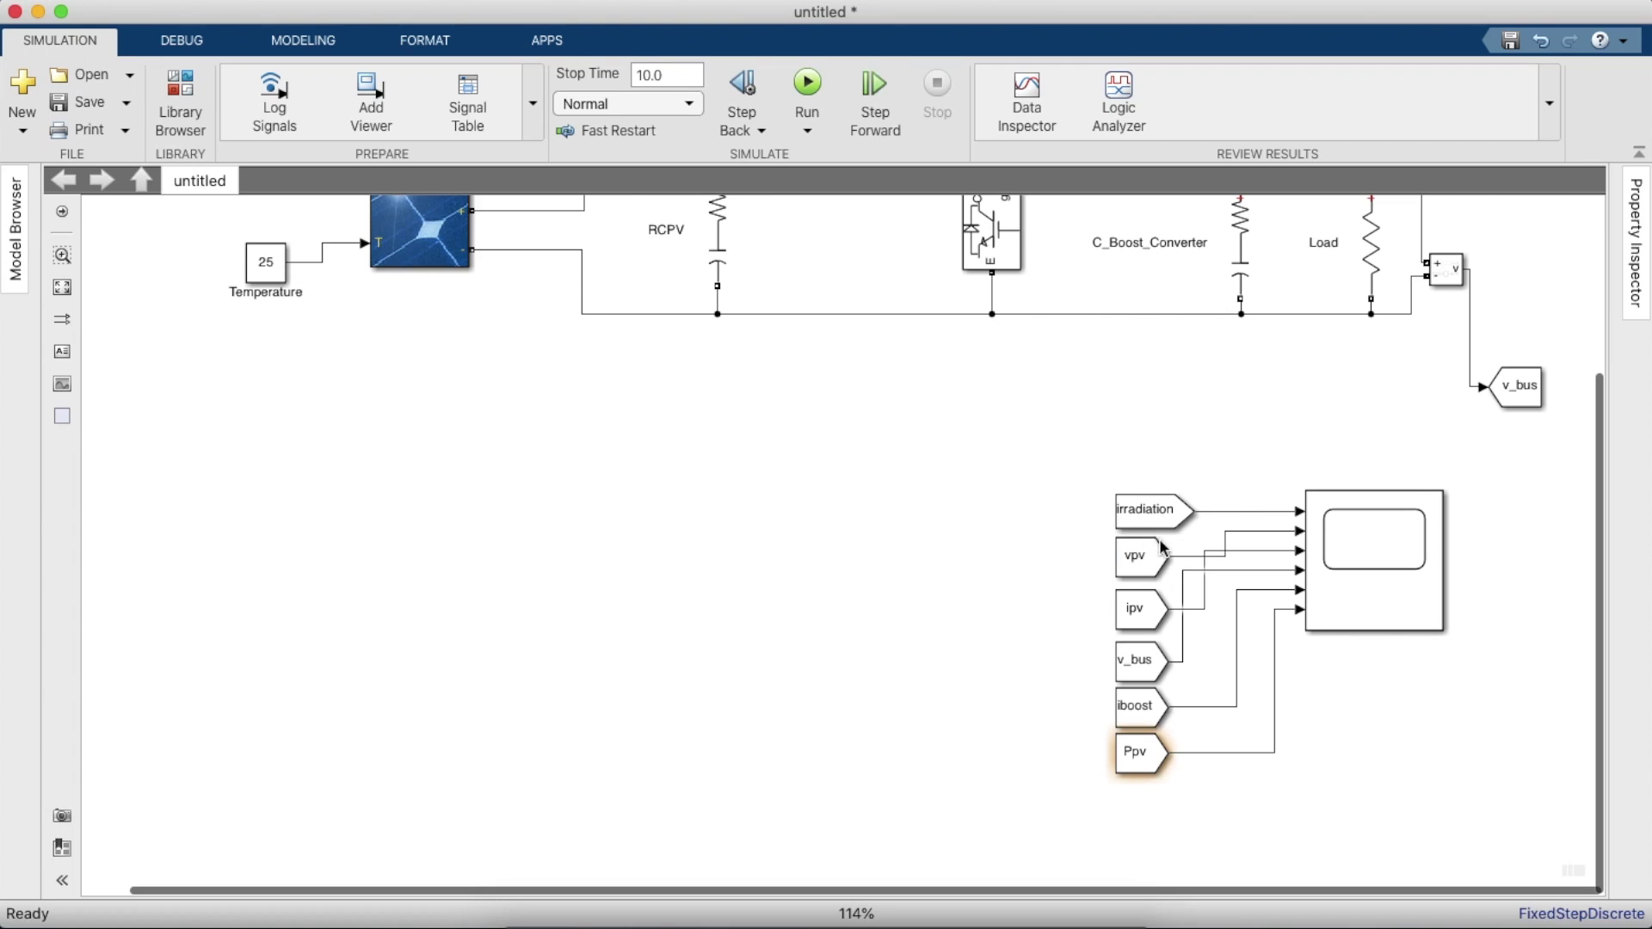
- Label the Scope's signal line from the Ppv block Ppv and the line from the iboost block Boost_Current
click(1227, 753)
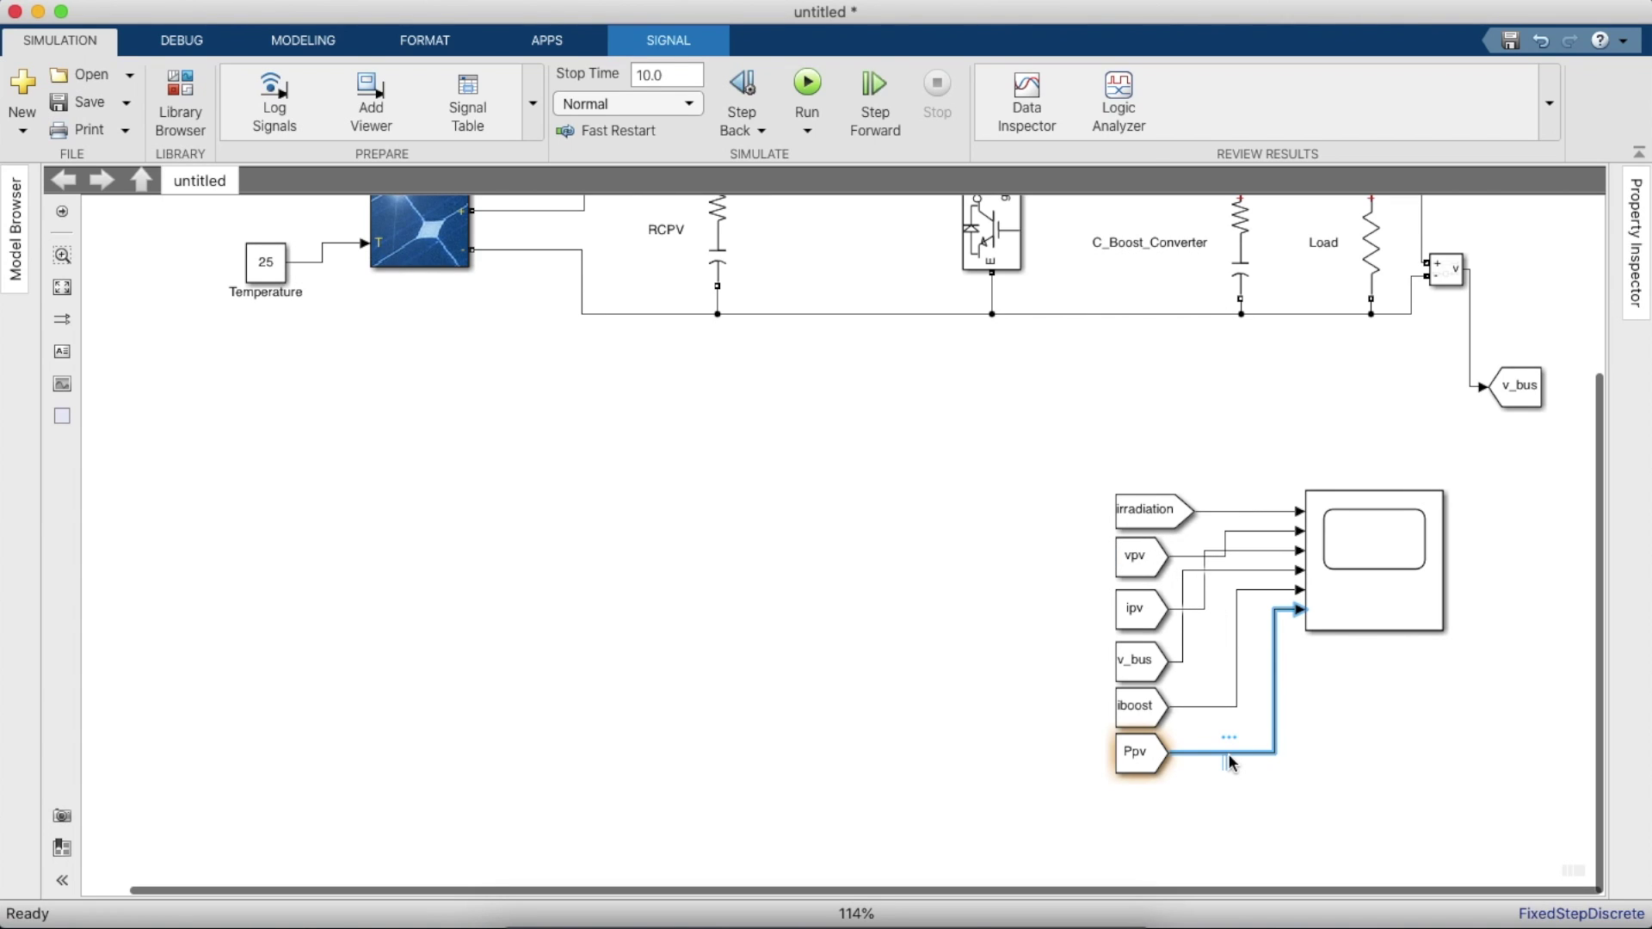
text(Ppv)
double_click(1227, 707)
text(Boost)
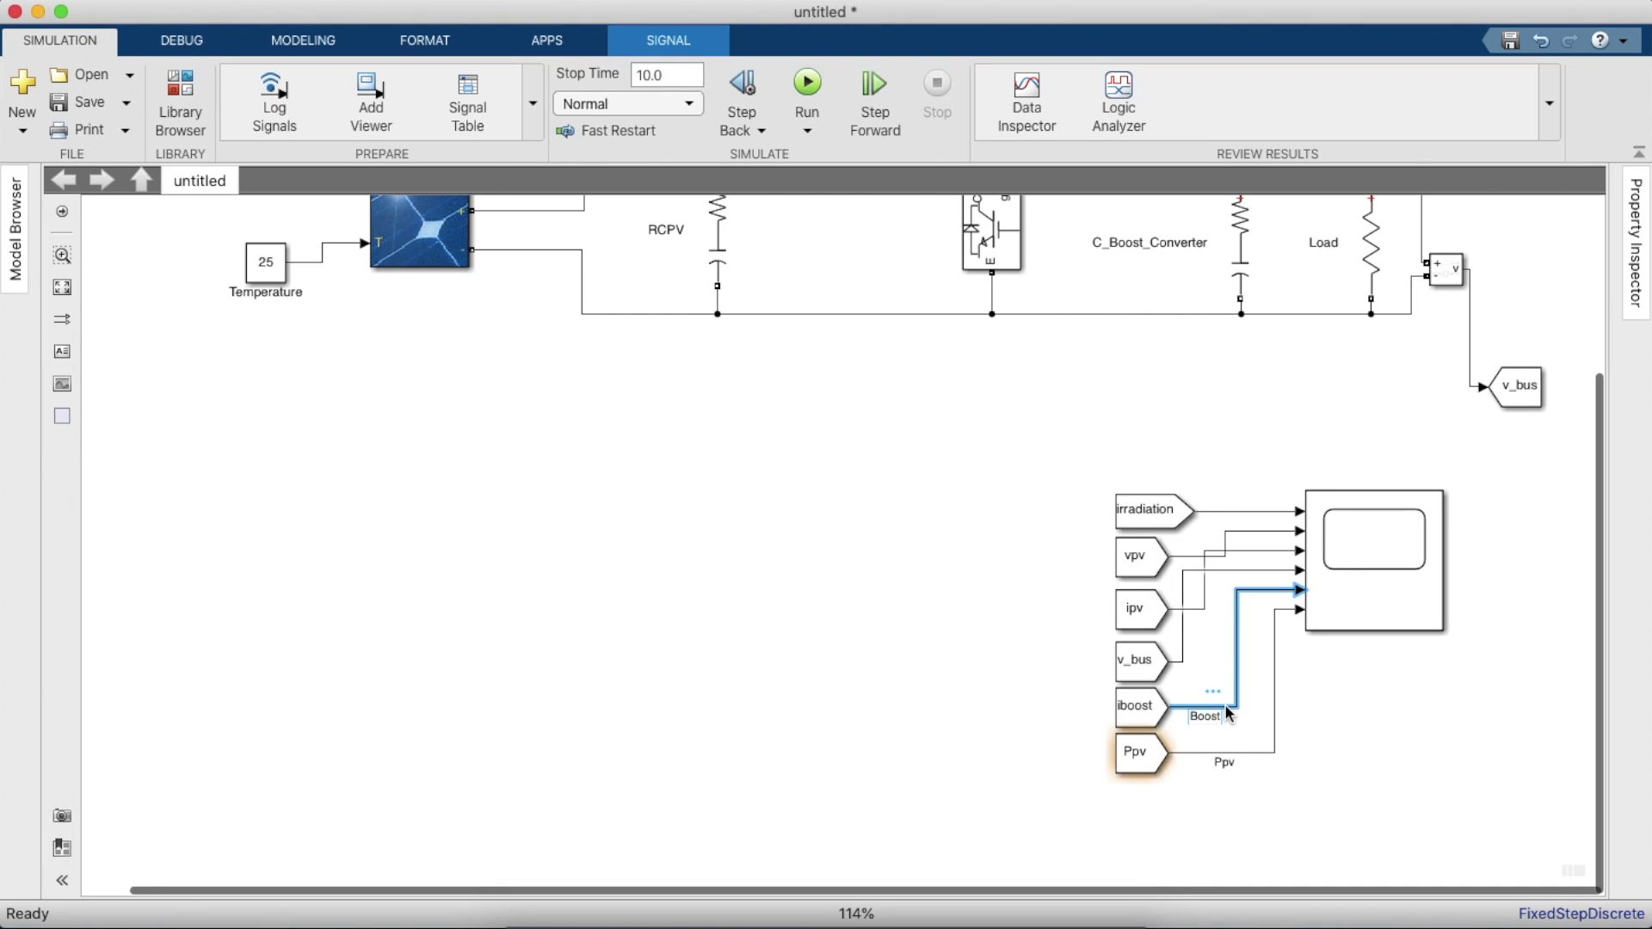
text(_Curren)
key(BackSpace)
text(t)
click(1278, 751)
- Label the signal line from the v_bus block Bus_Voltage and the line from the ipv block PV_Current
click(1183, 643)
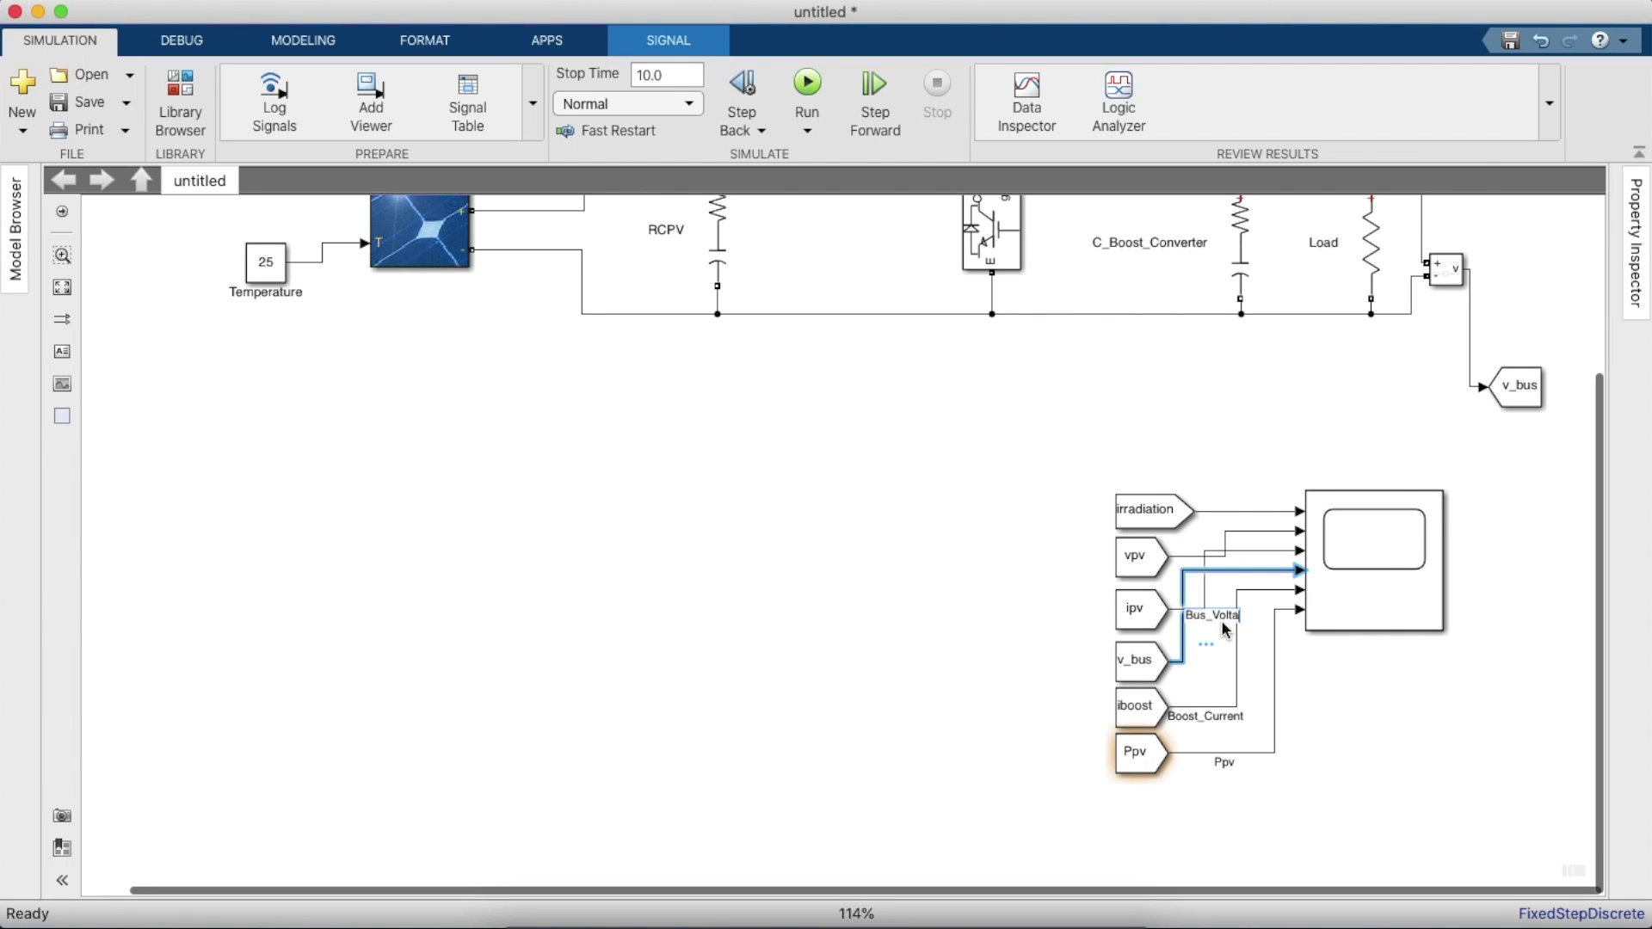
mouse_move(1132, 612)
mouse_down()
mouse_move(1026, 621)
mouse_move(1134, 621)
mouse_up()
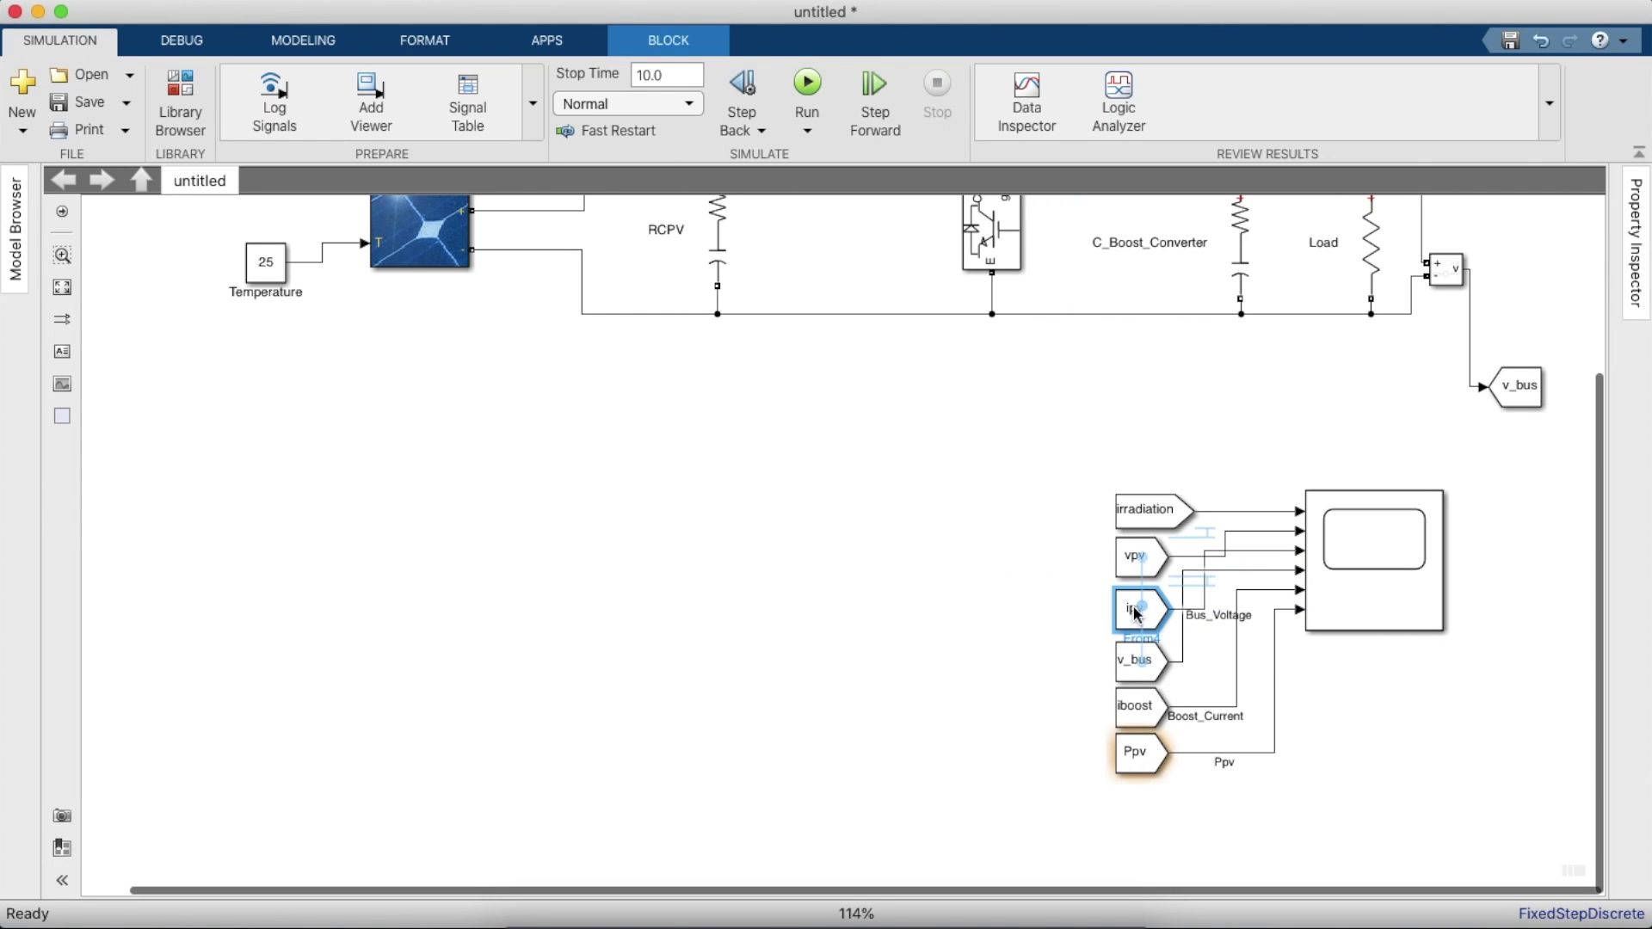
click(1206, 596)
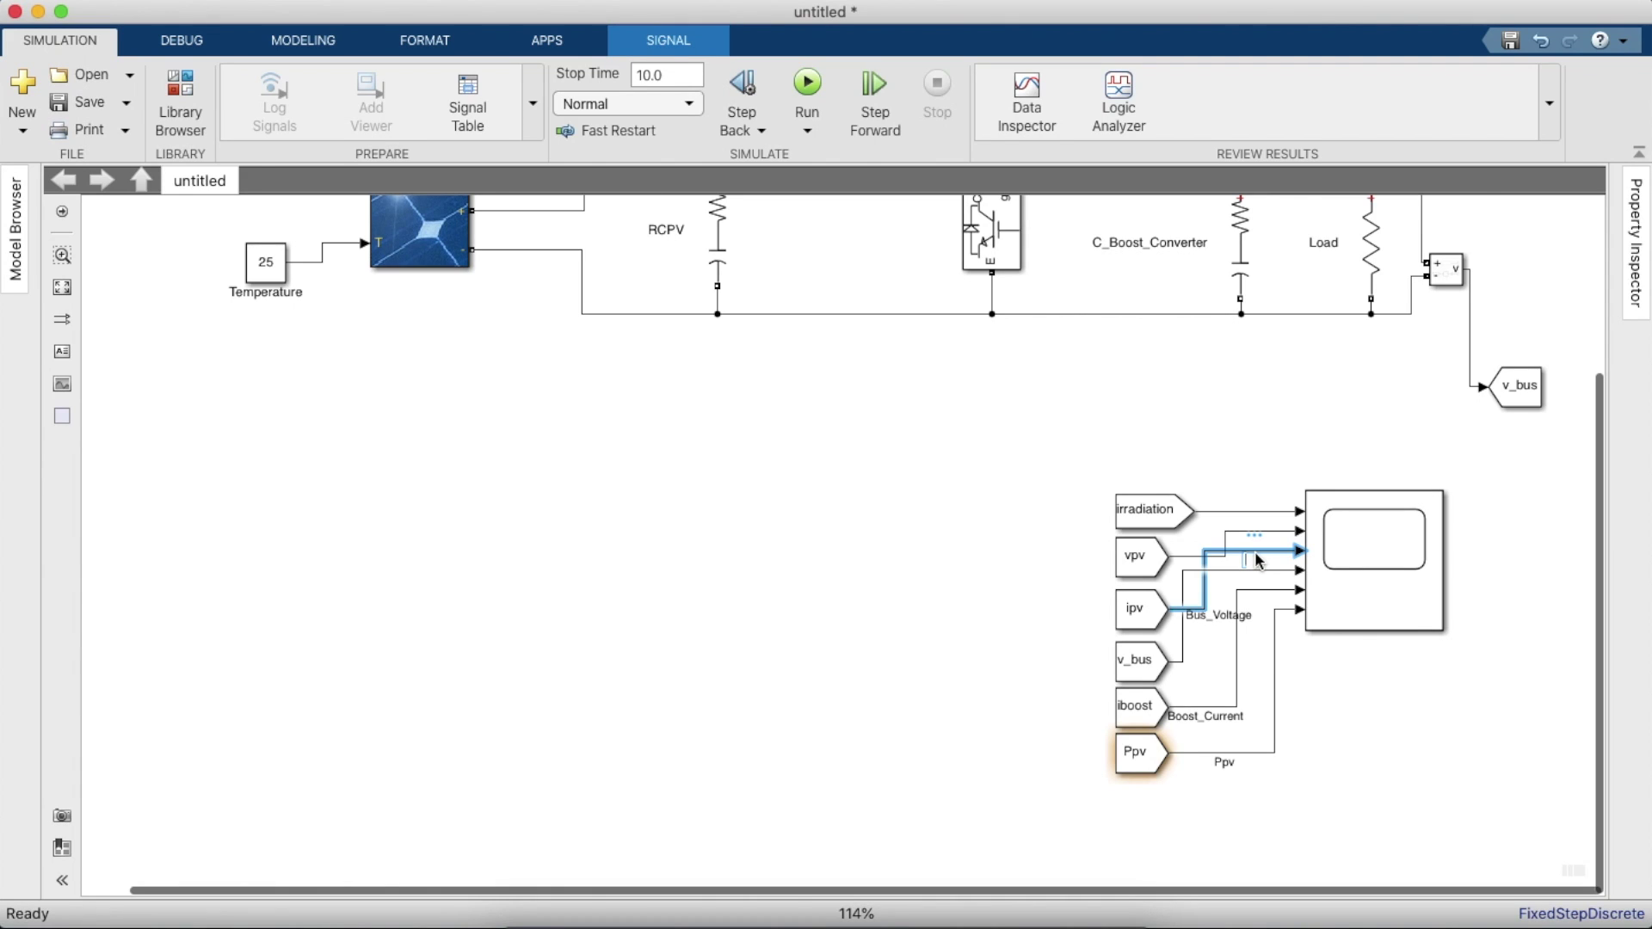
text(ipv)
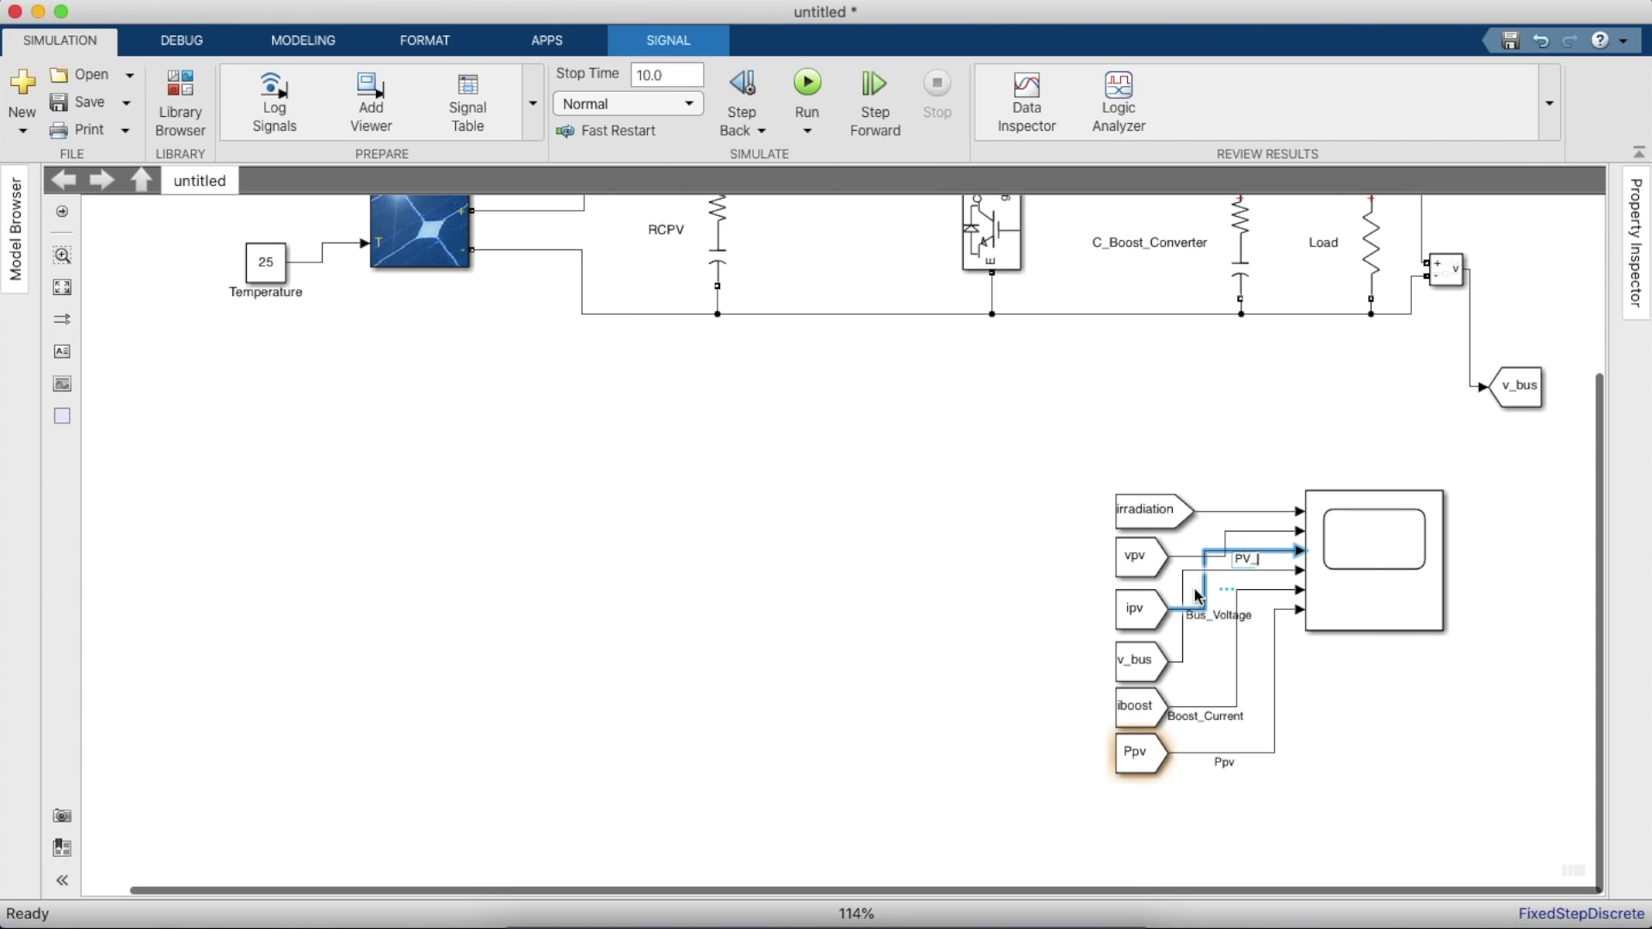
text(Current)
click(1091, 607)
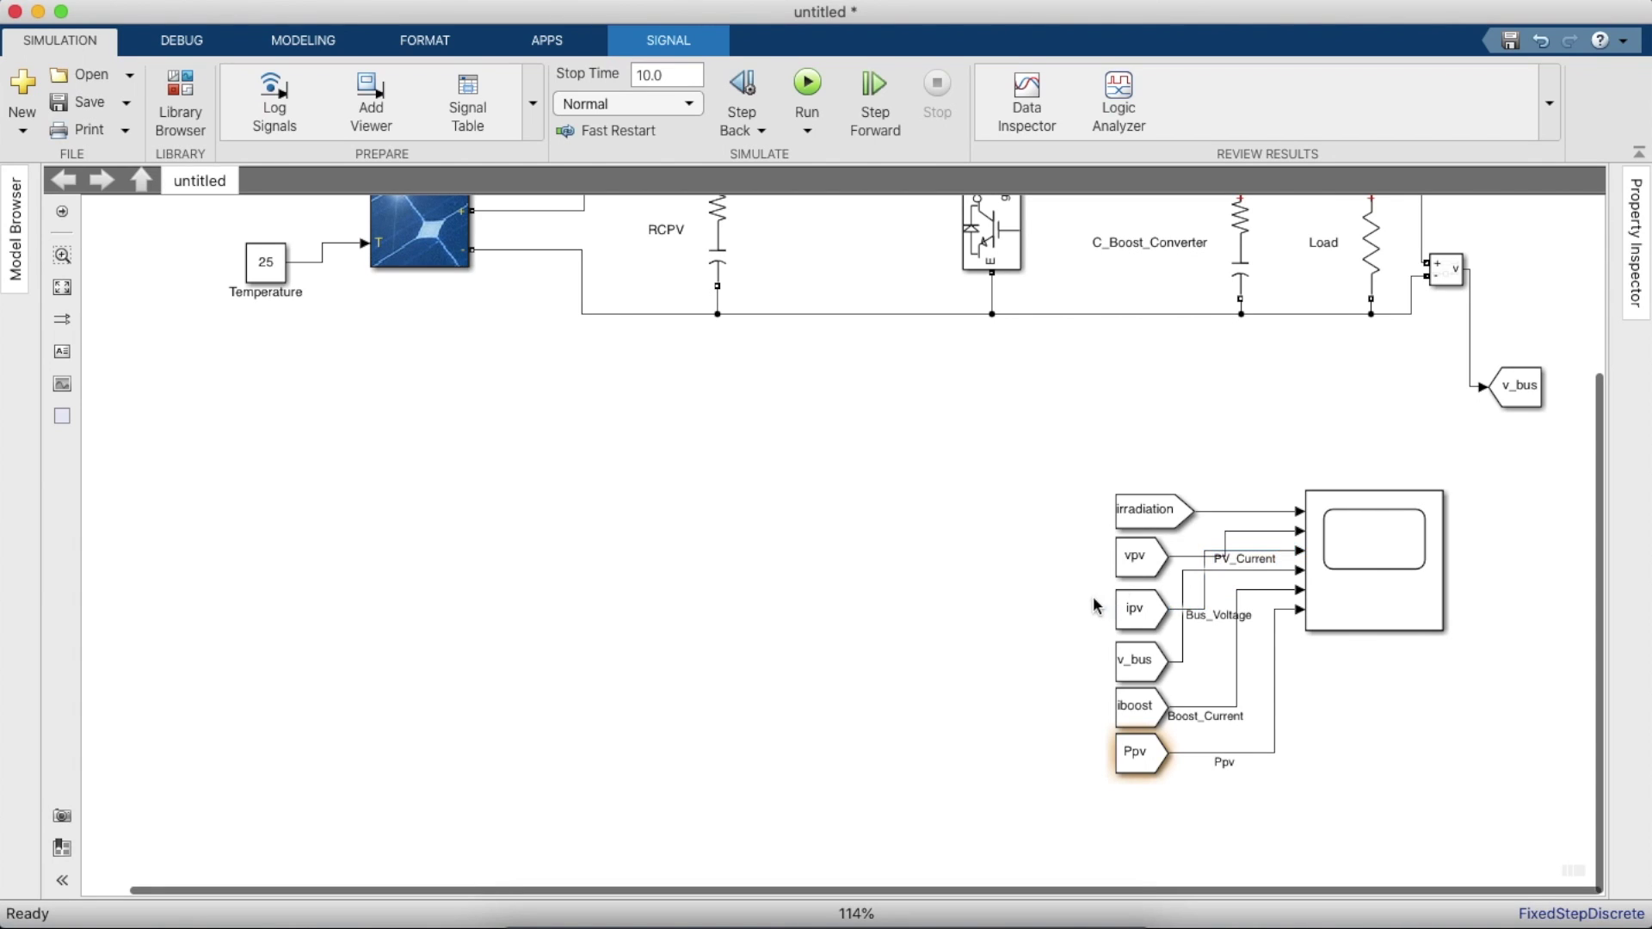
- Label the signal line from the vpv block PV_Voltage and the line from the irradiation block Irradiance
click(1230, 542)
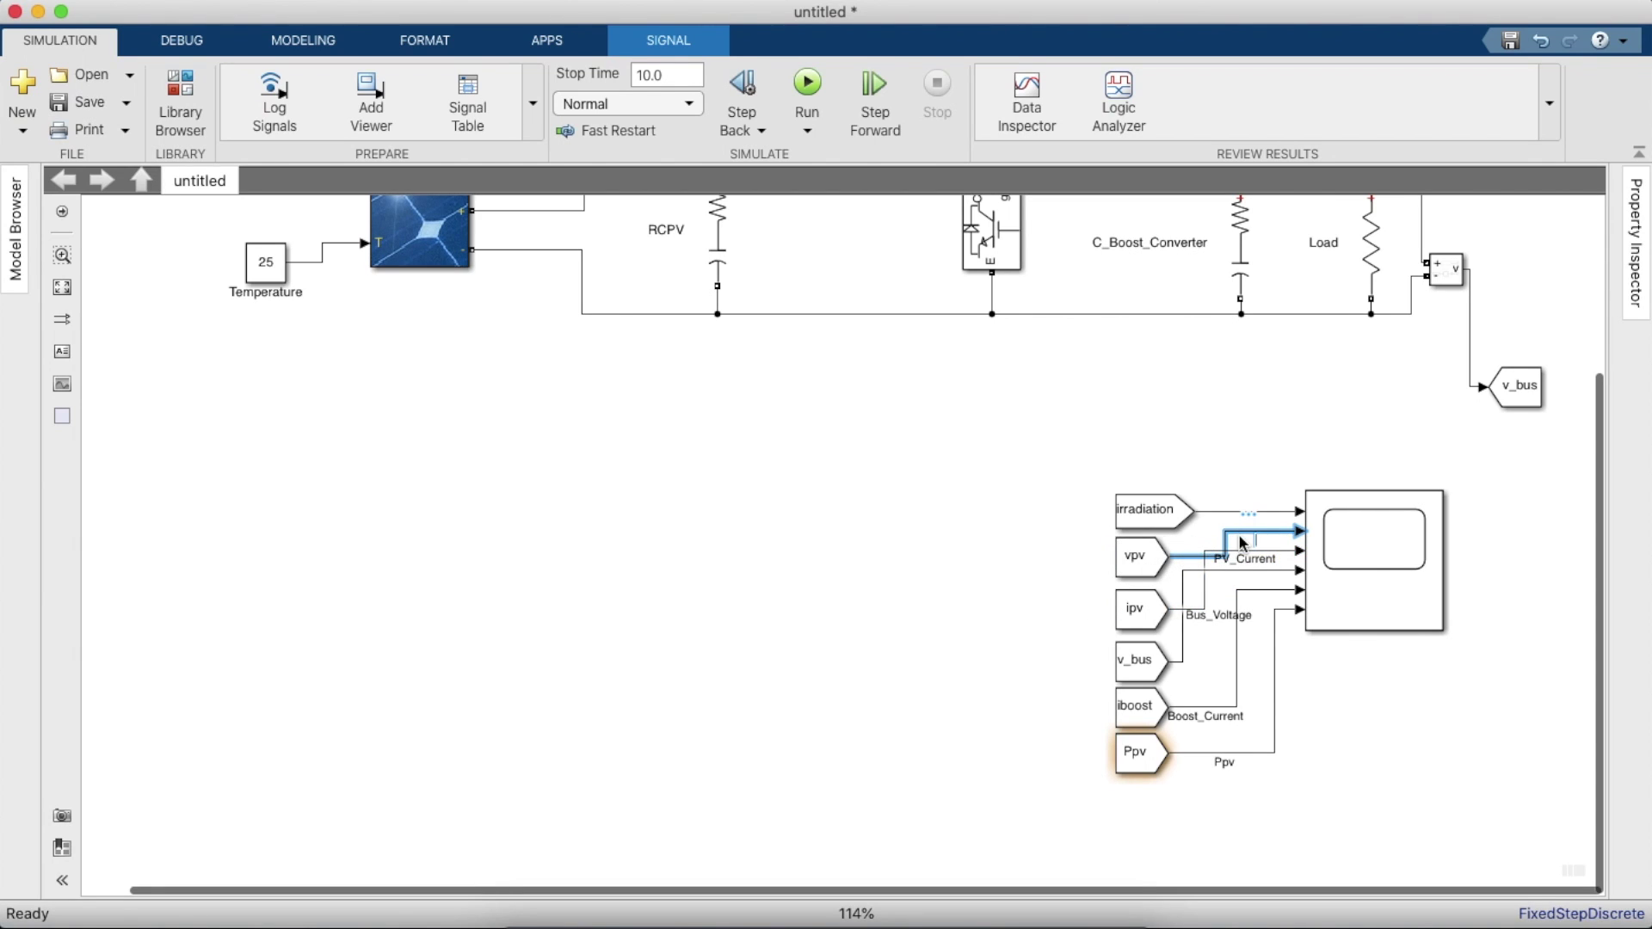
text(PV_Voltage)
click(1076, 543)
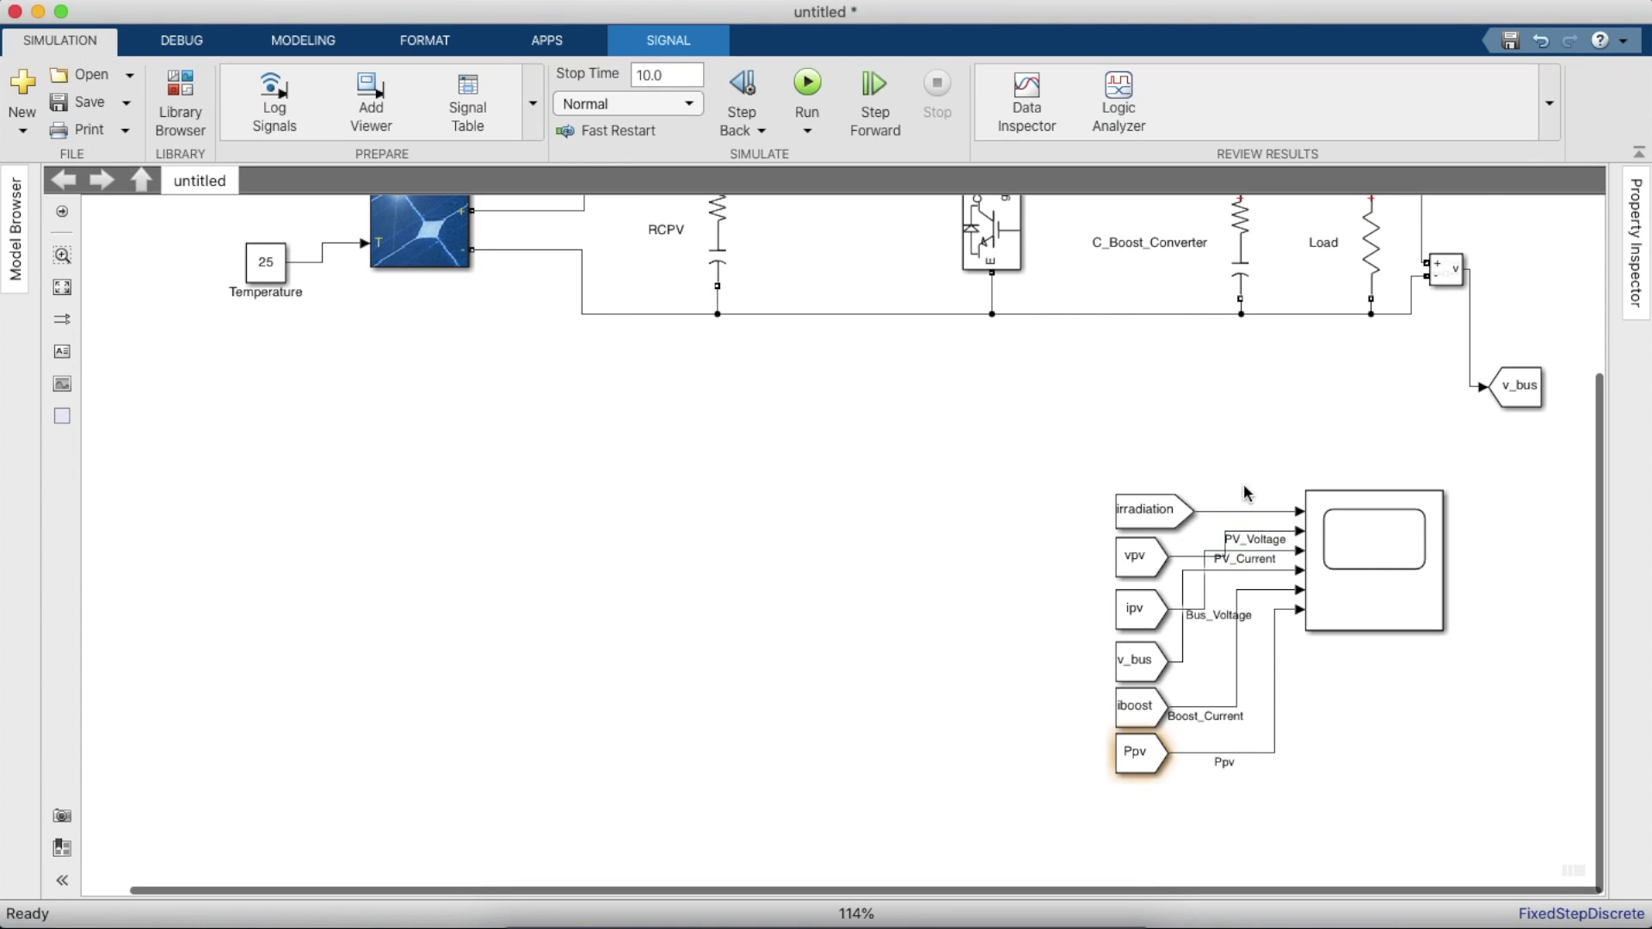
click(1242, 514)
double_click(1242, 514)
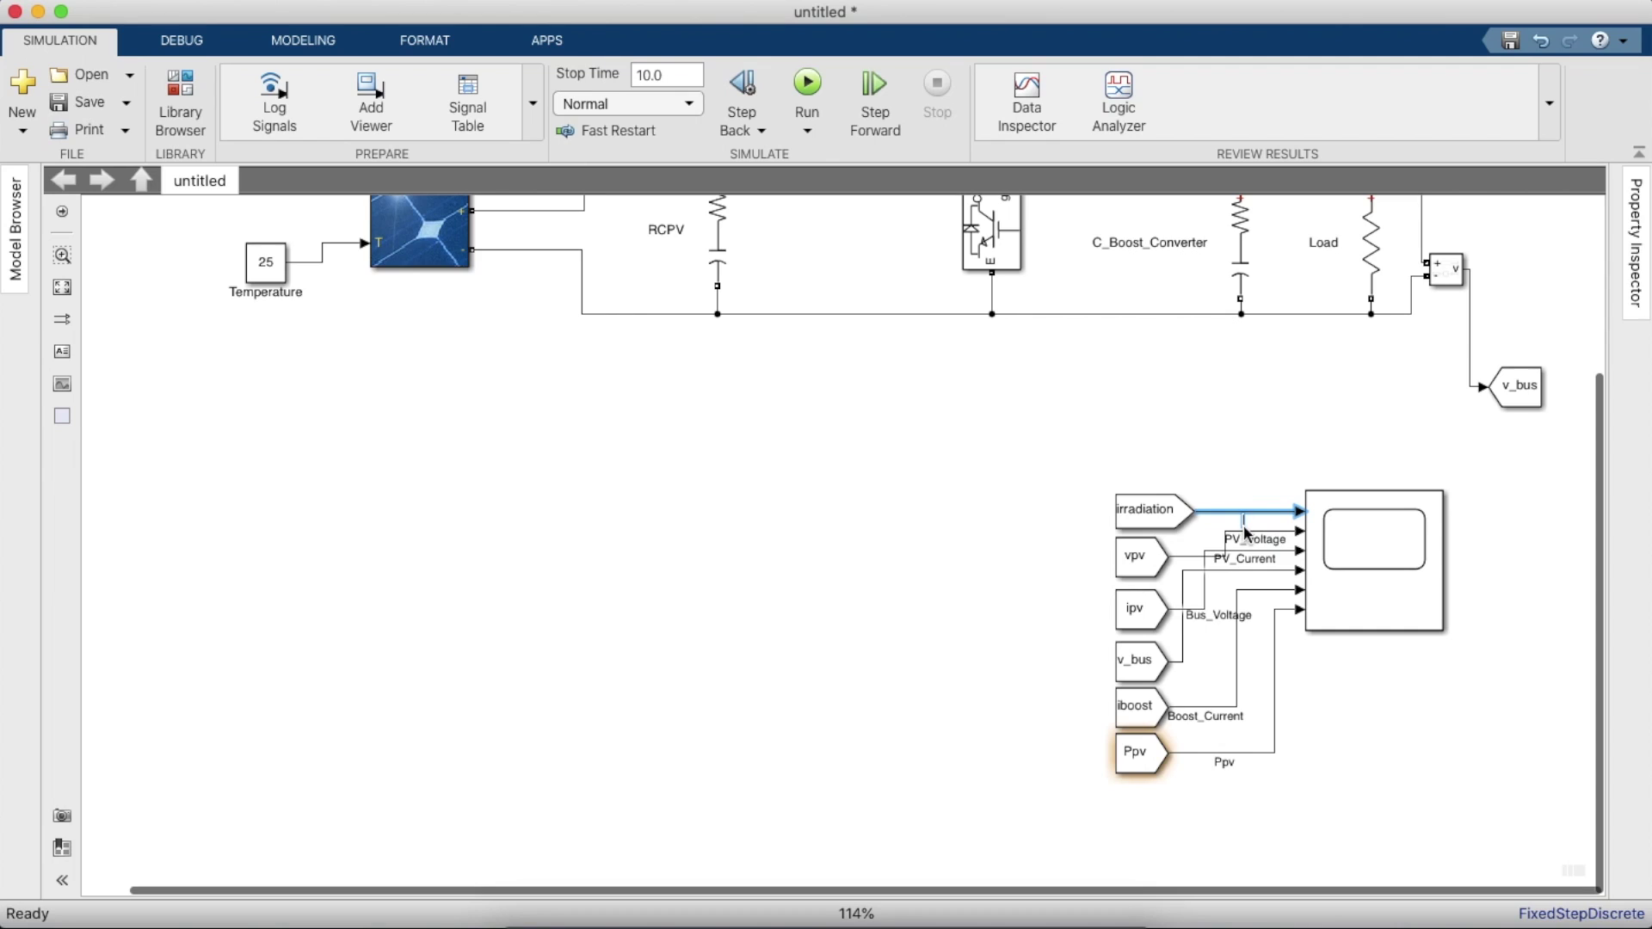
text(Irradiance)
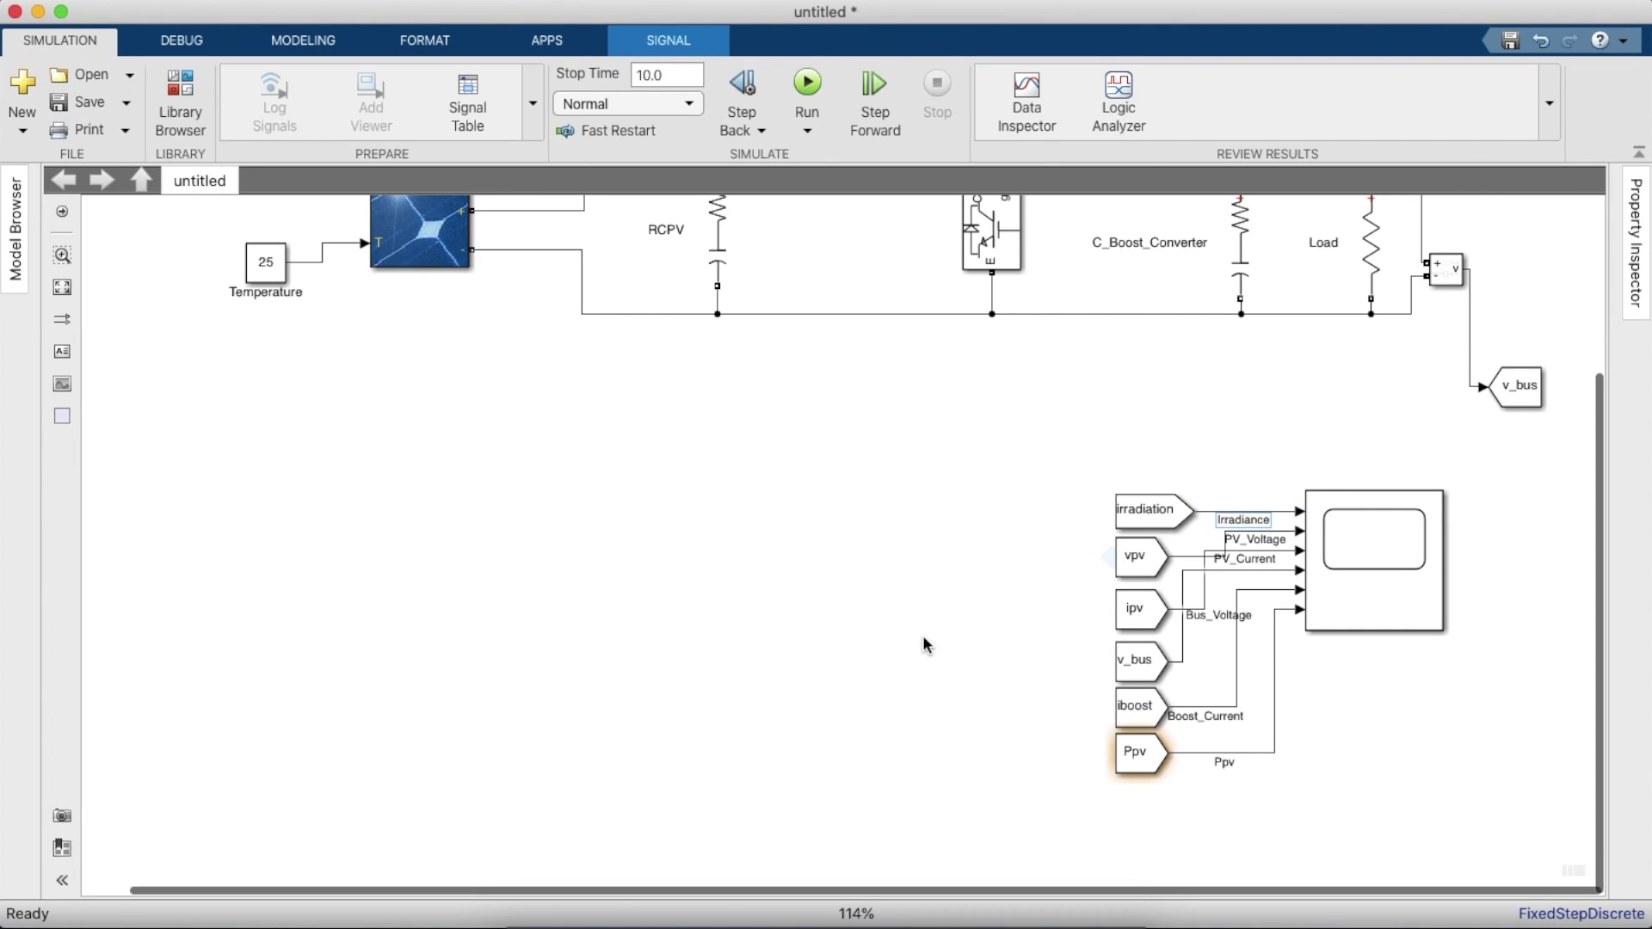
key(Return)
click(923, 637)
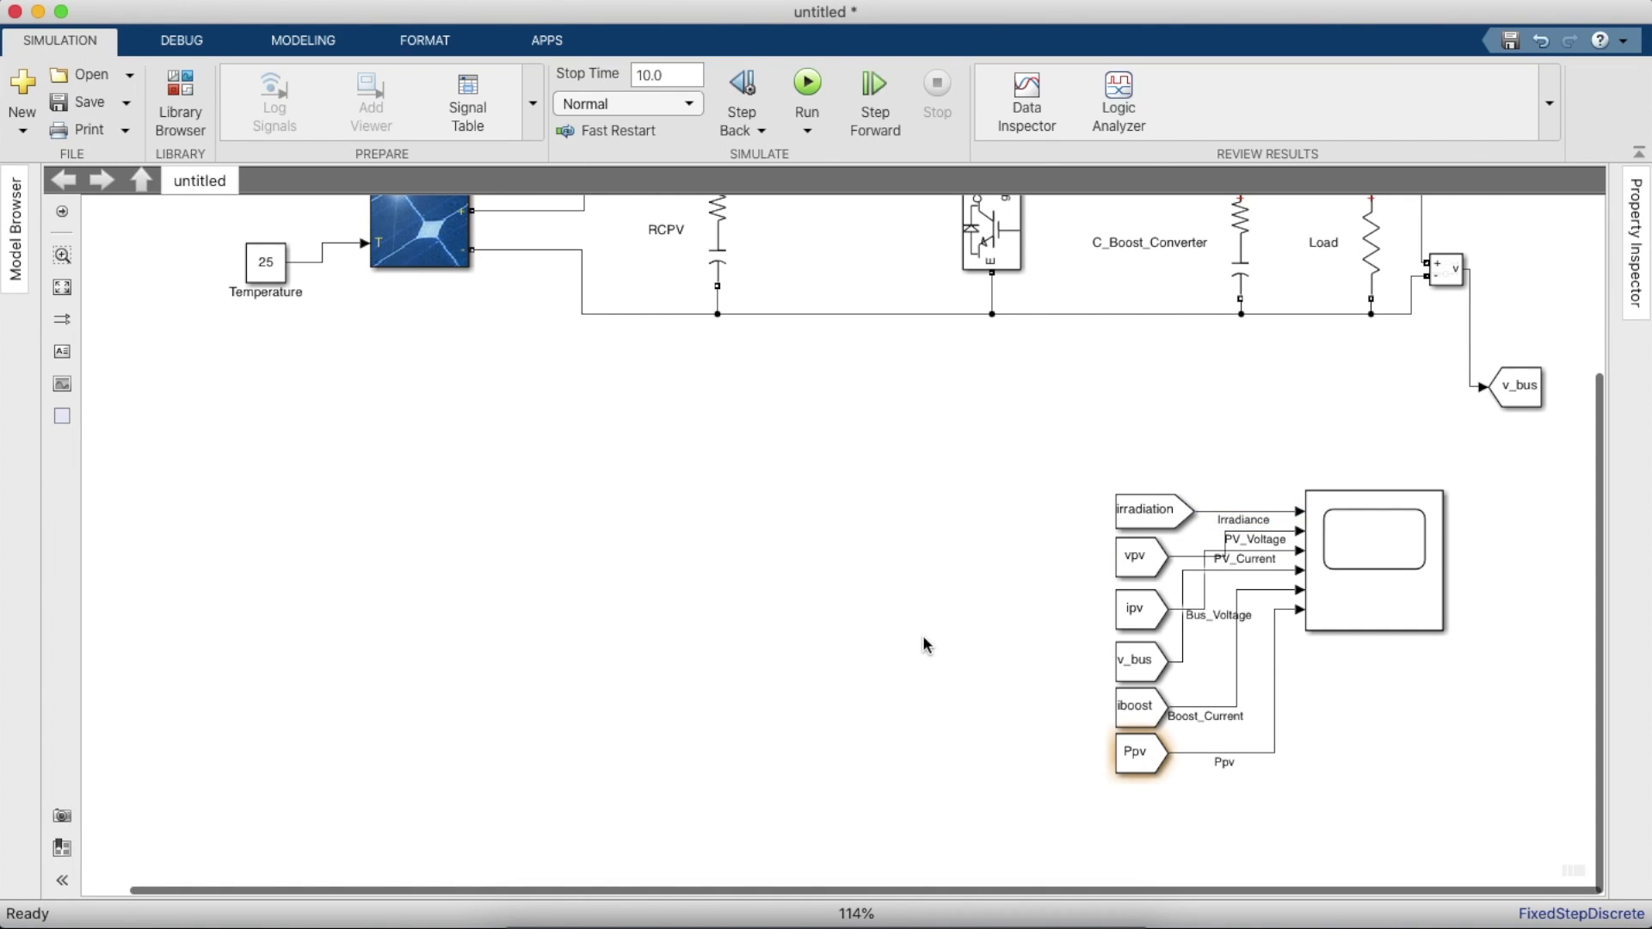
- Arrange the Scope display as a grid of two rows by three columns and turn on its legend
click(1368, 576)
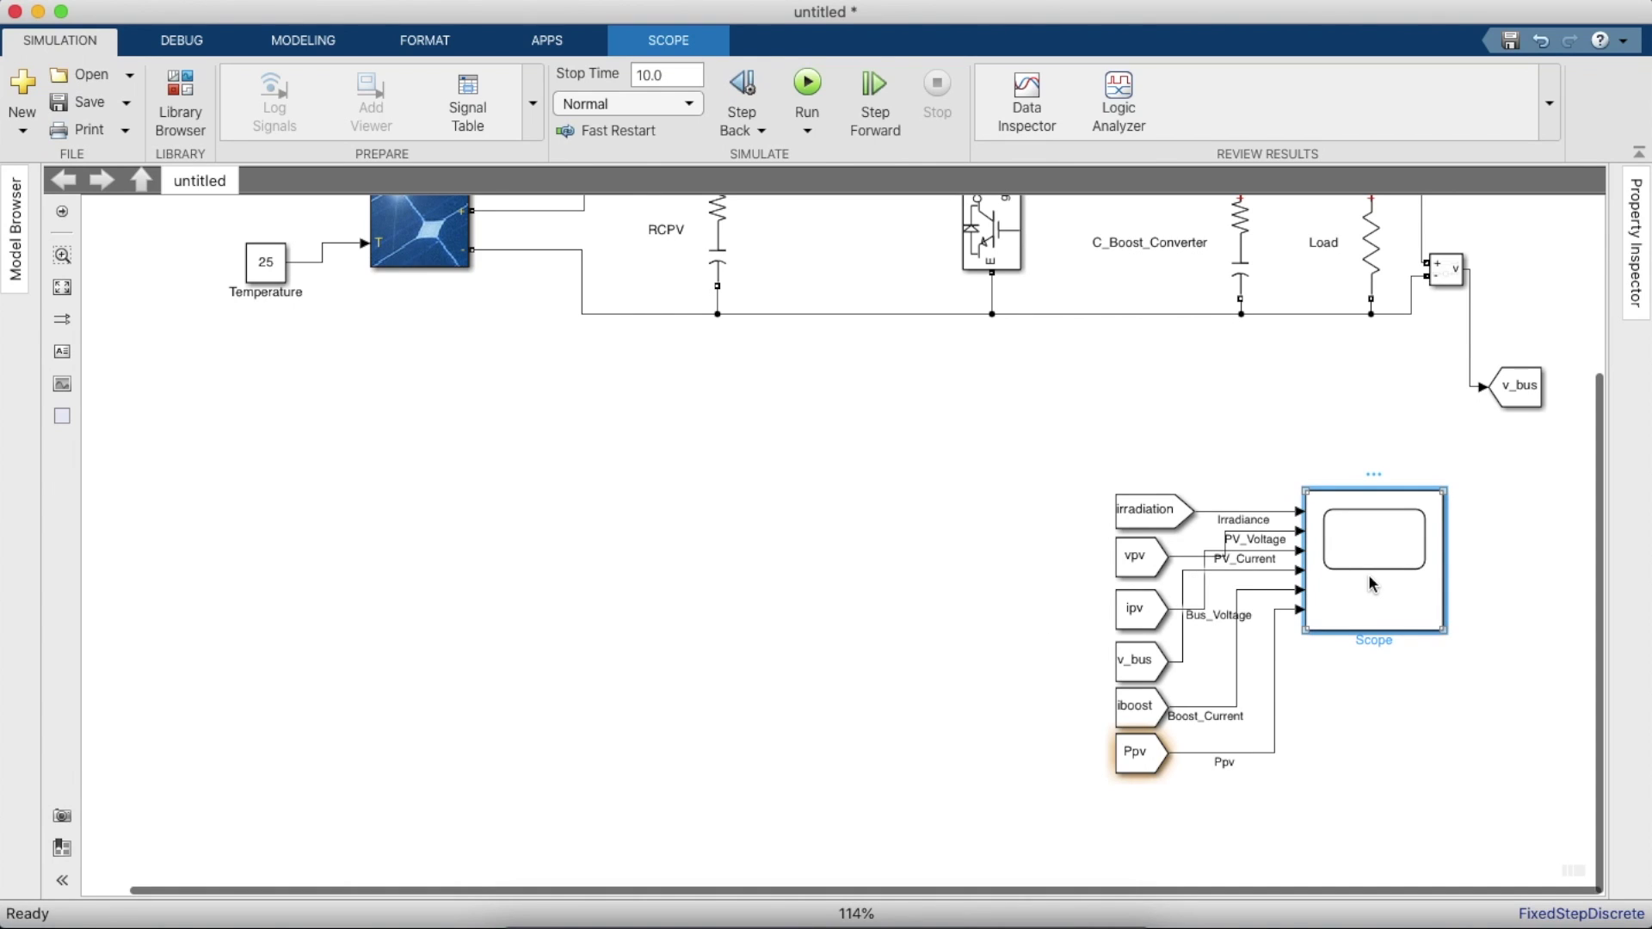
double_click(1368, 574)
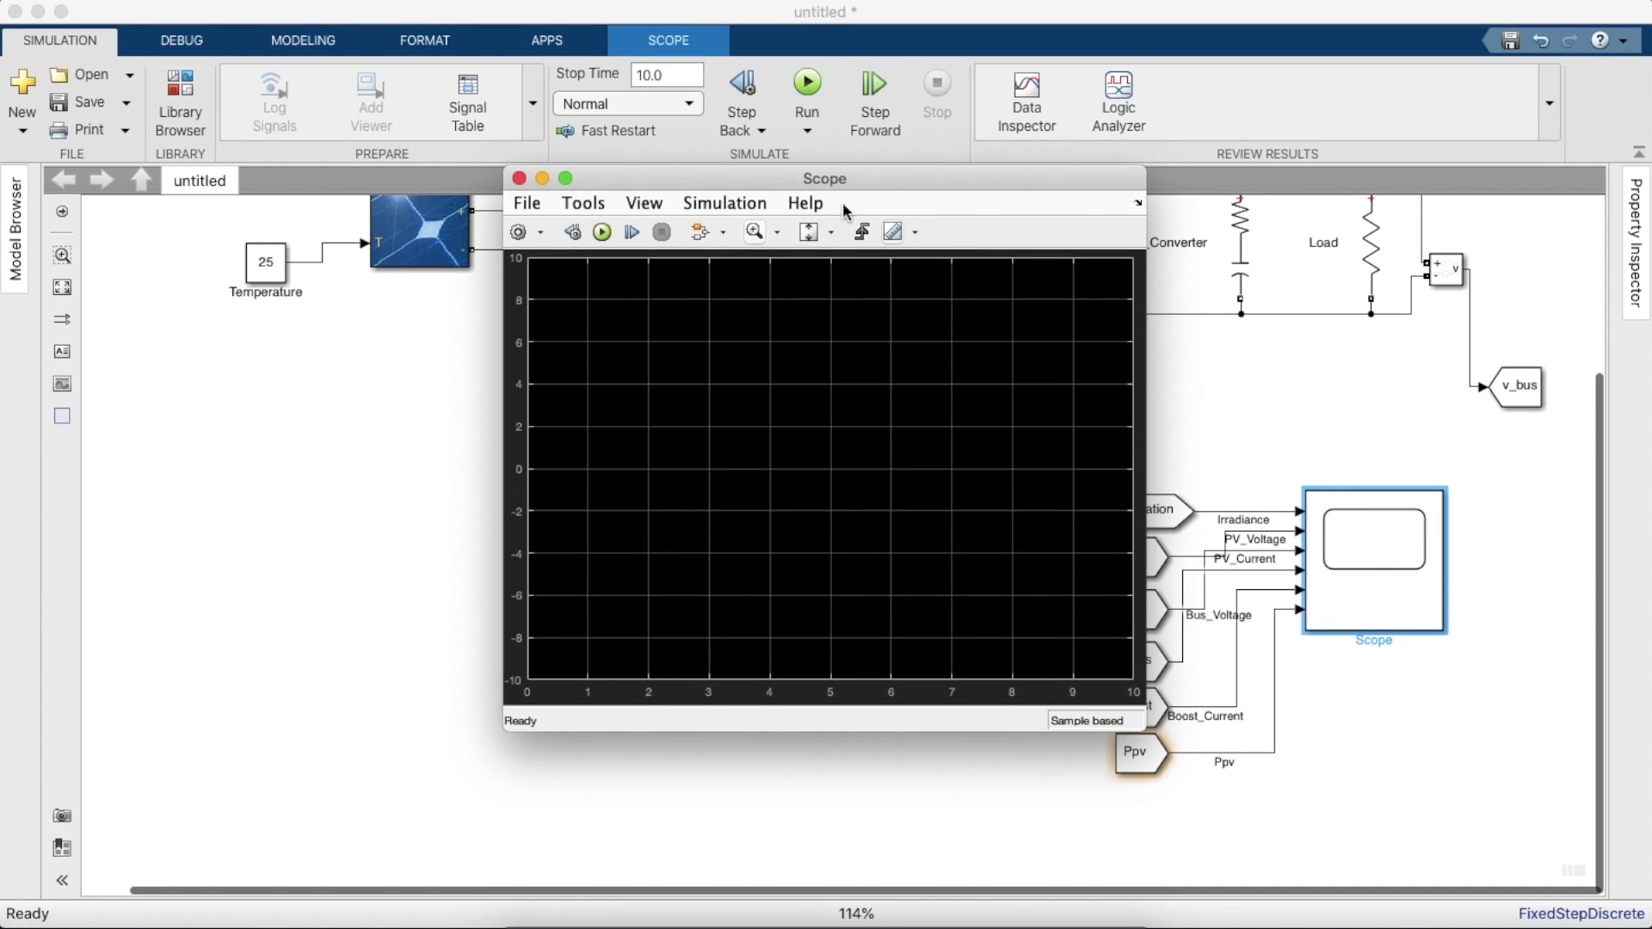
click(646, 202)
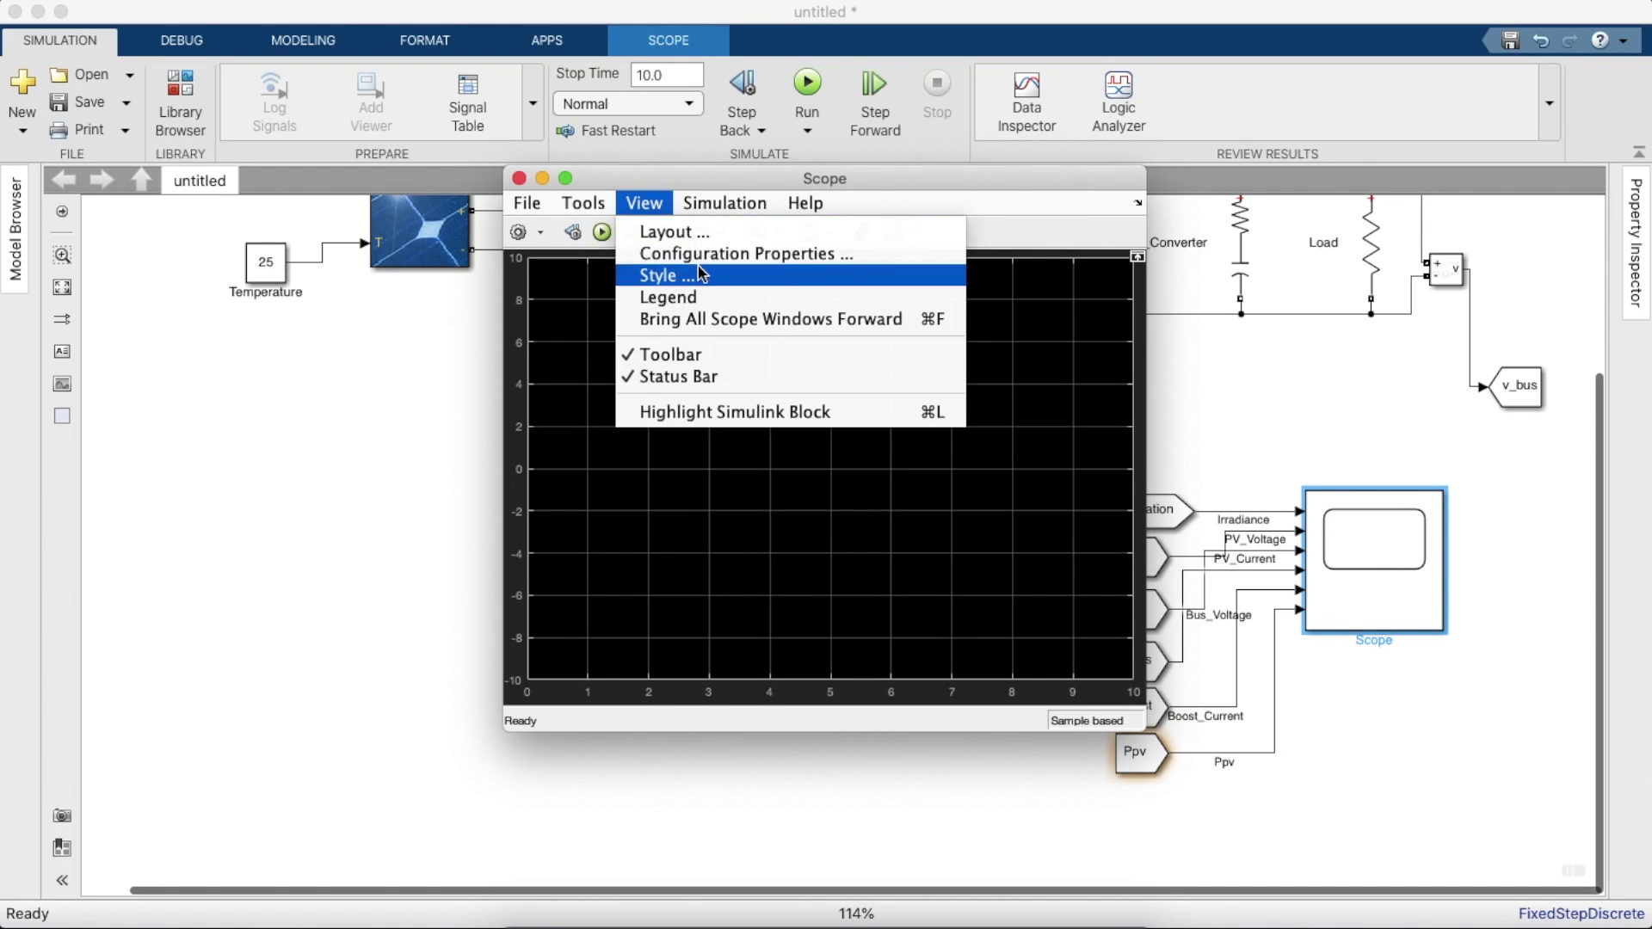
click(705, 232)
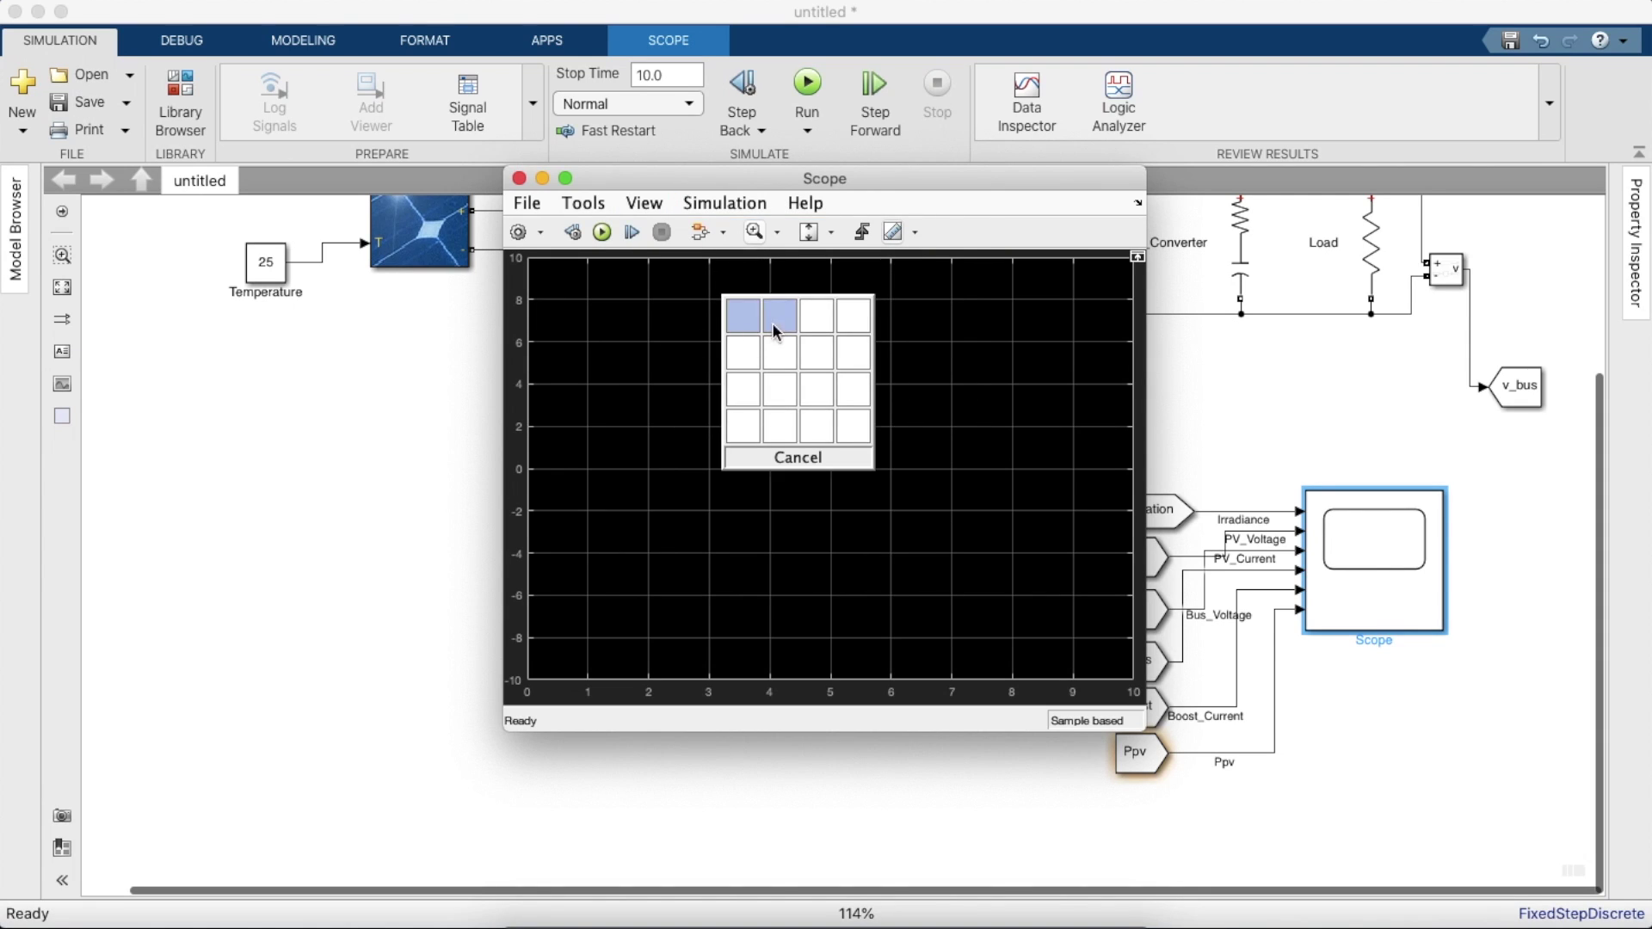
click(809, 354)
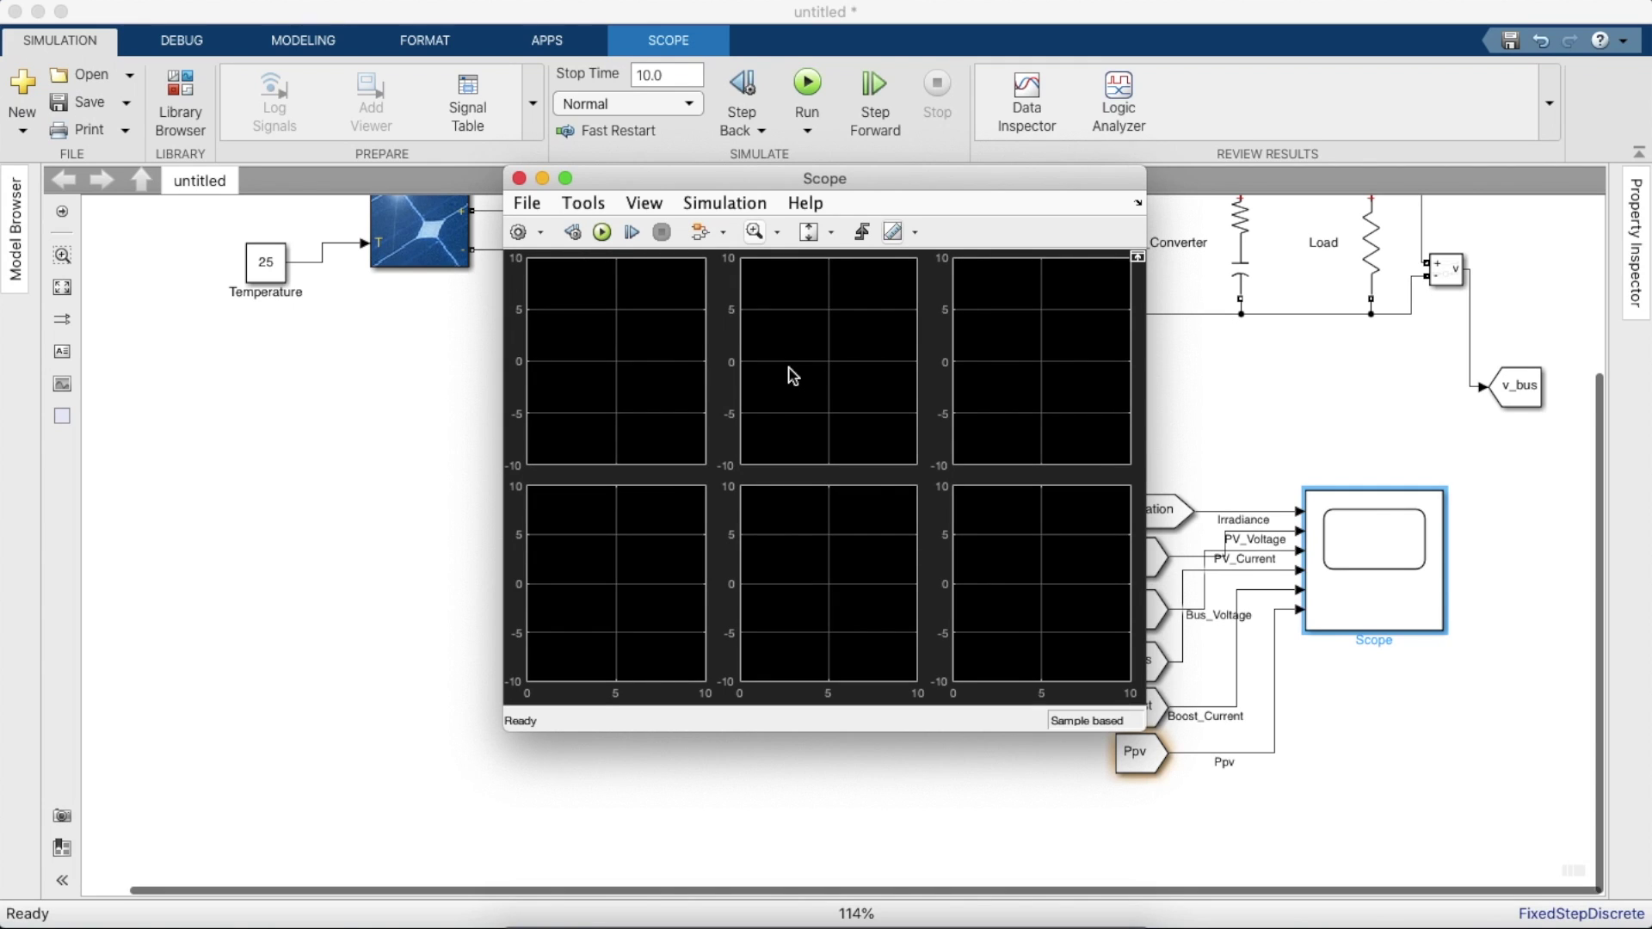
click(643, 203)
click(676, 298)
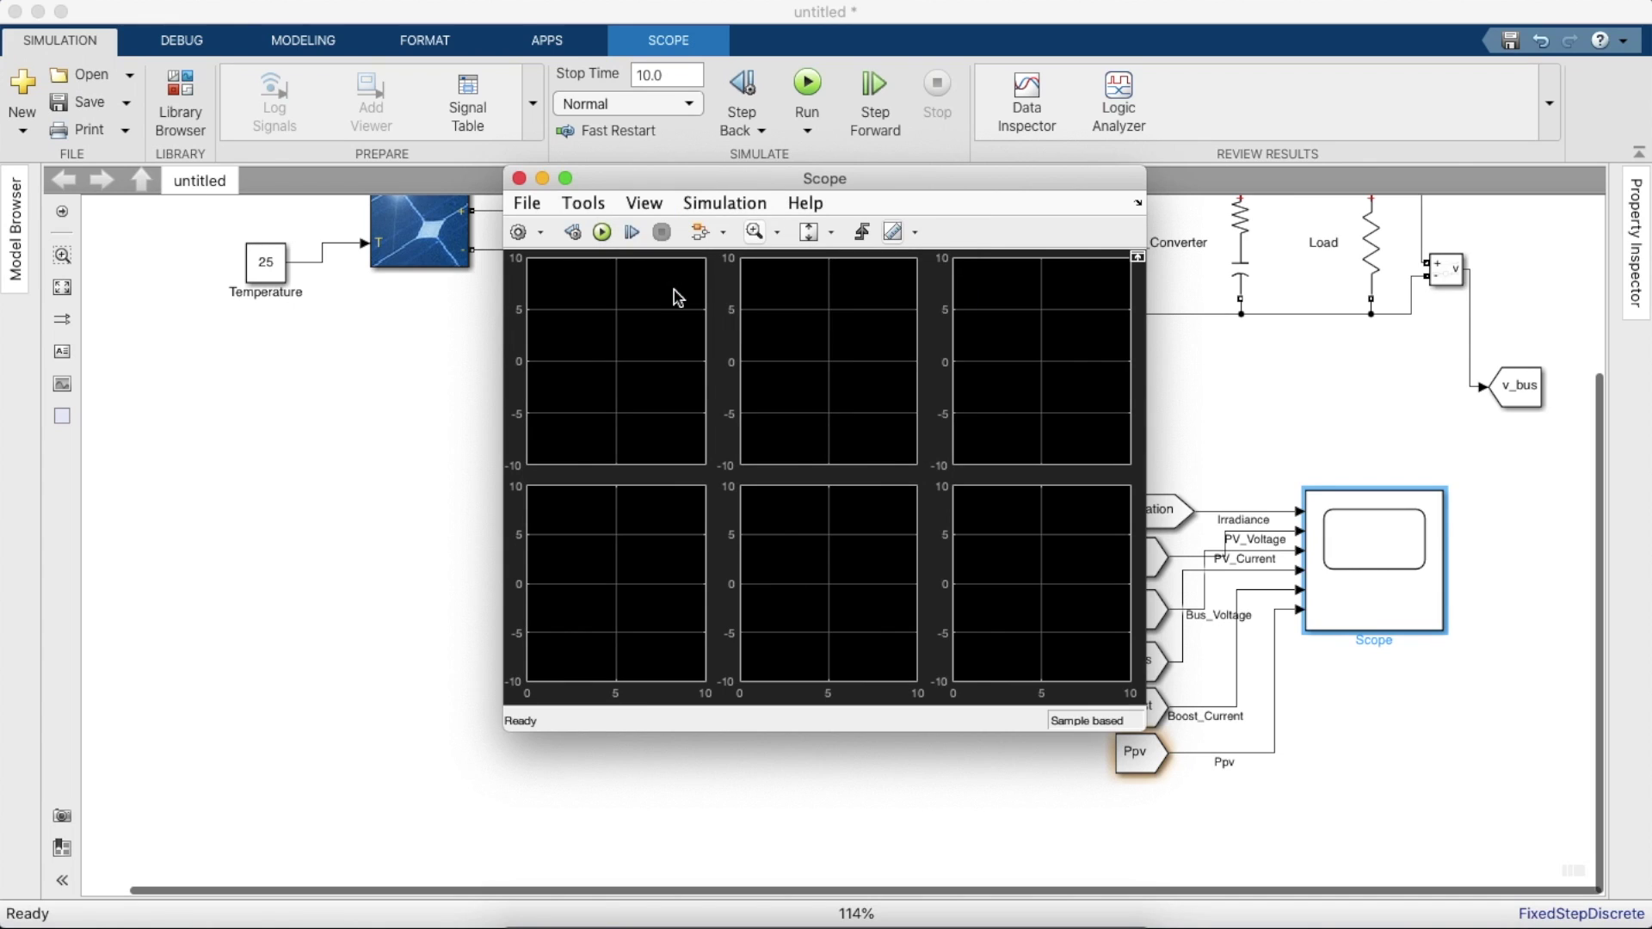
- Set the Scope's figure colour to white and its axes tick and label colour to black
click(643, 205)
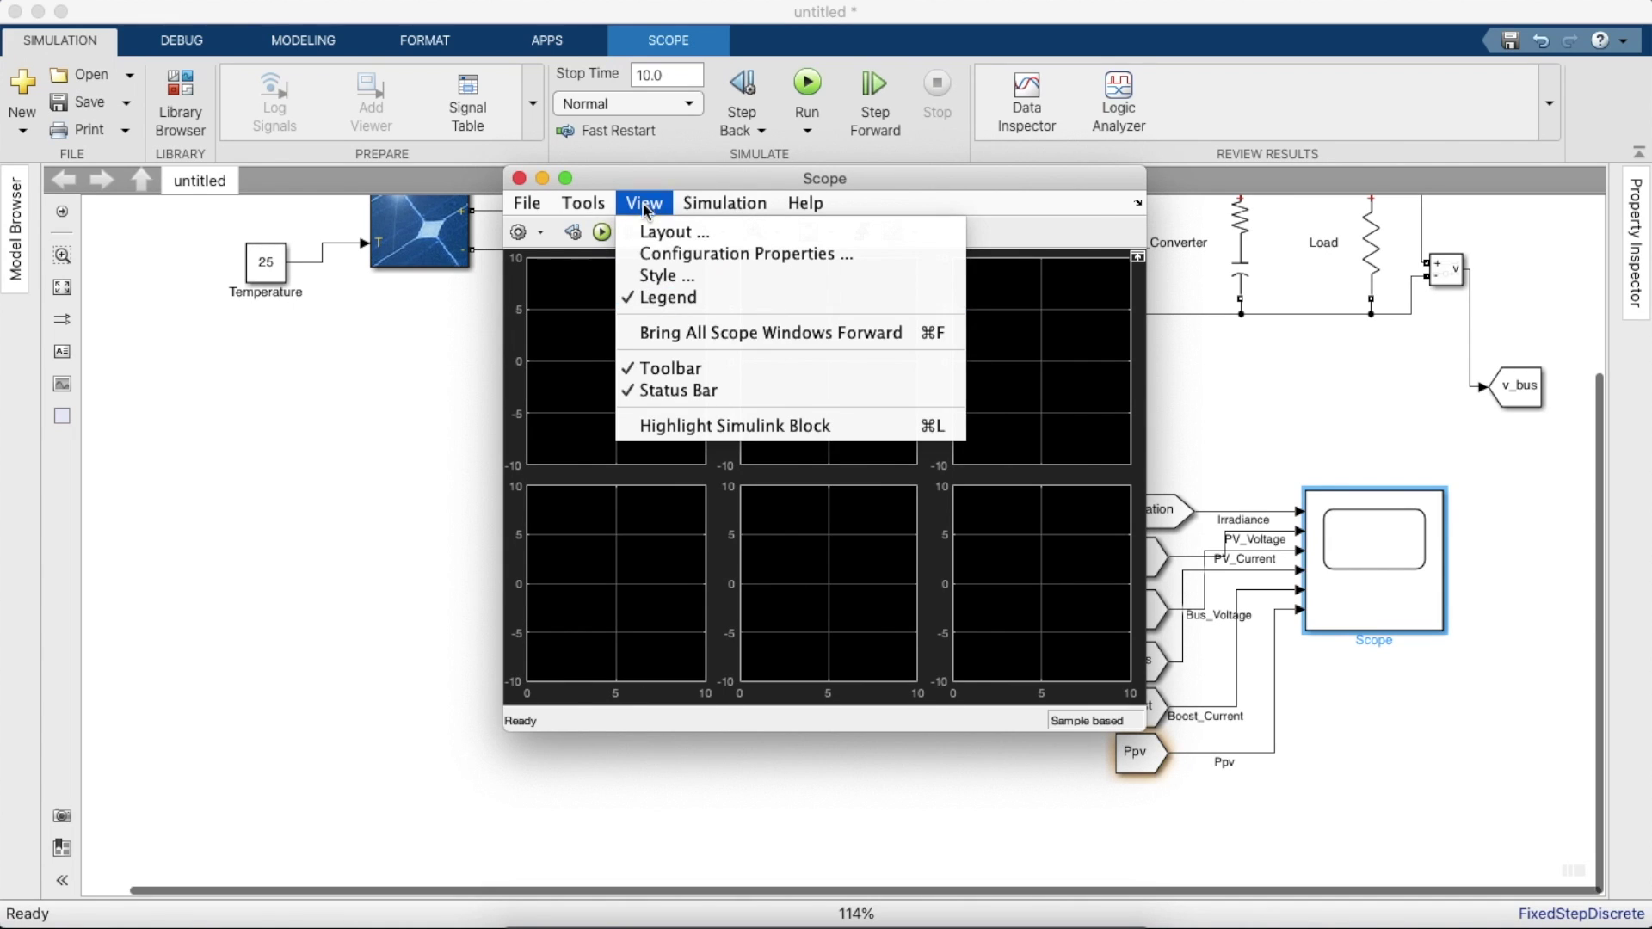
click(668, 273)
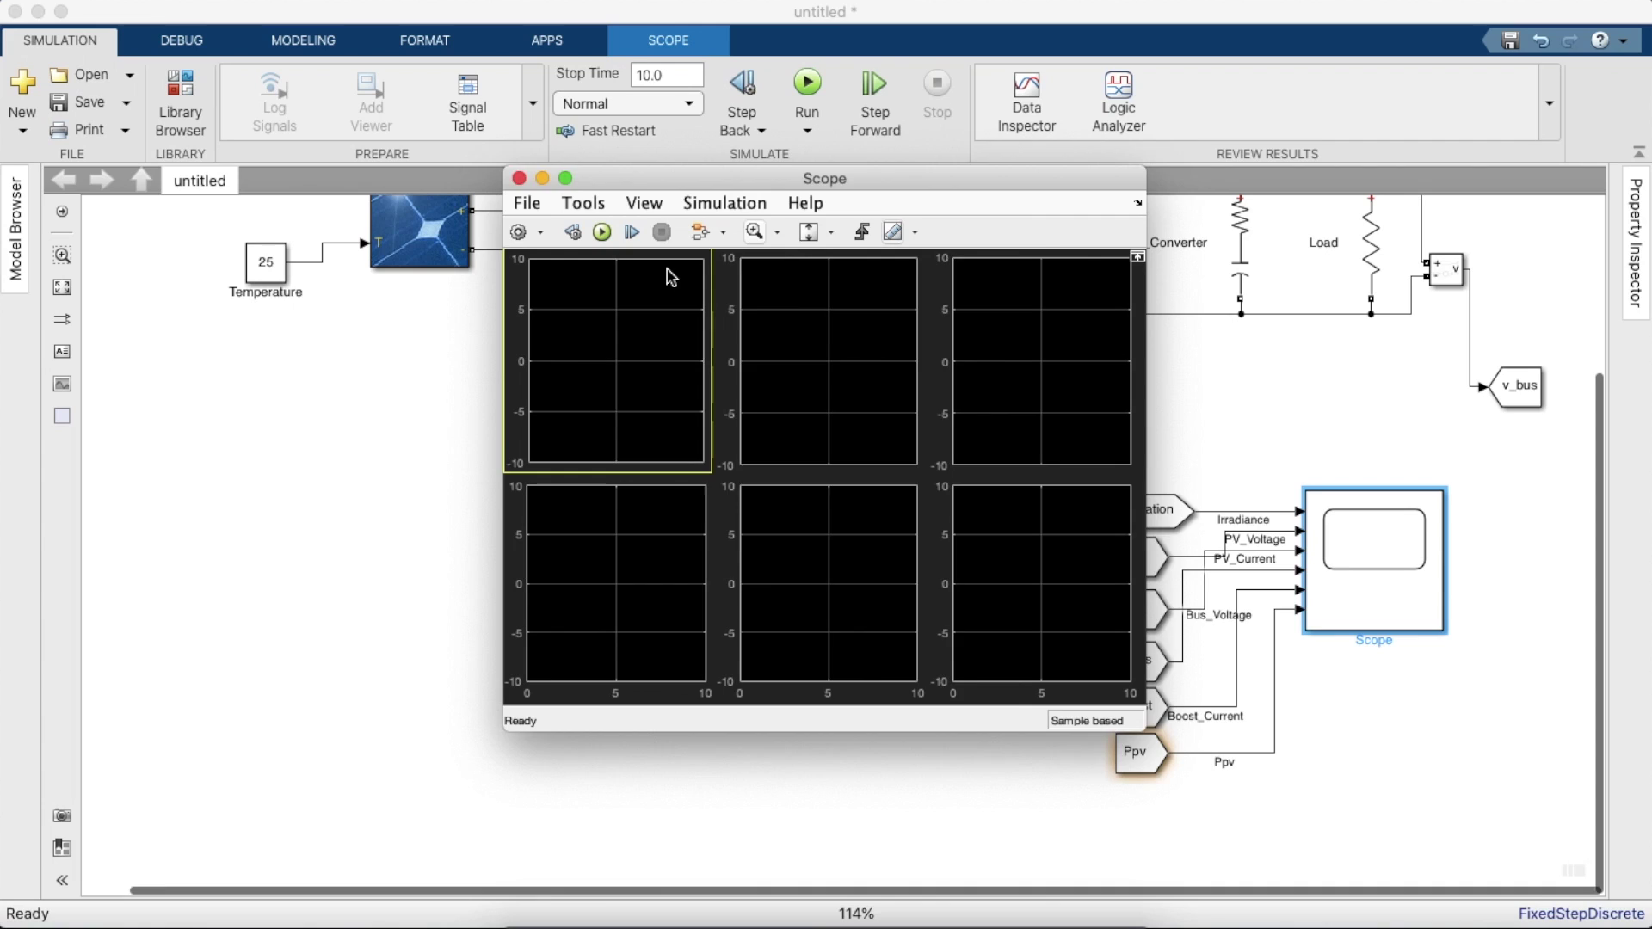
click(759, 303)
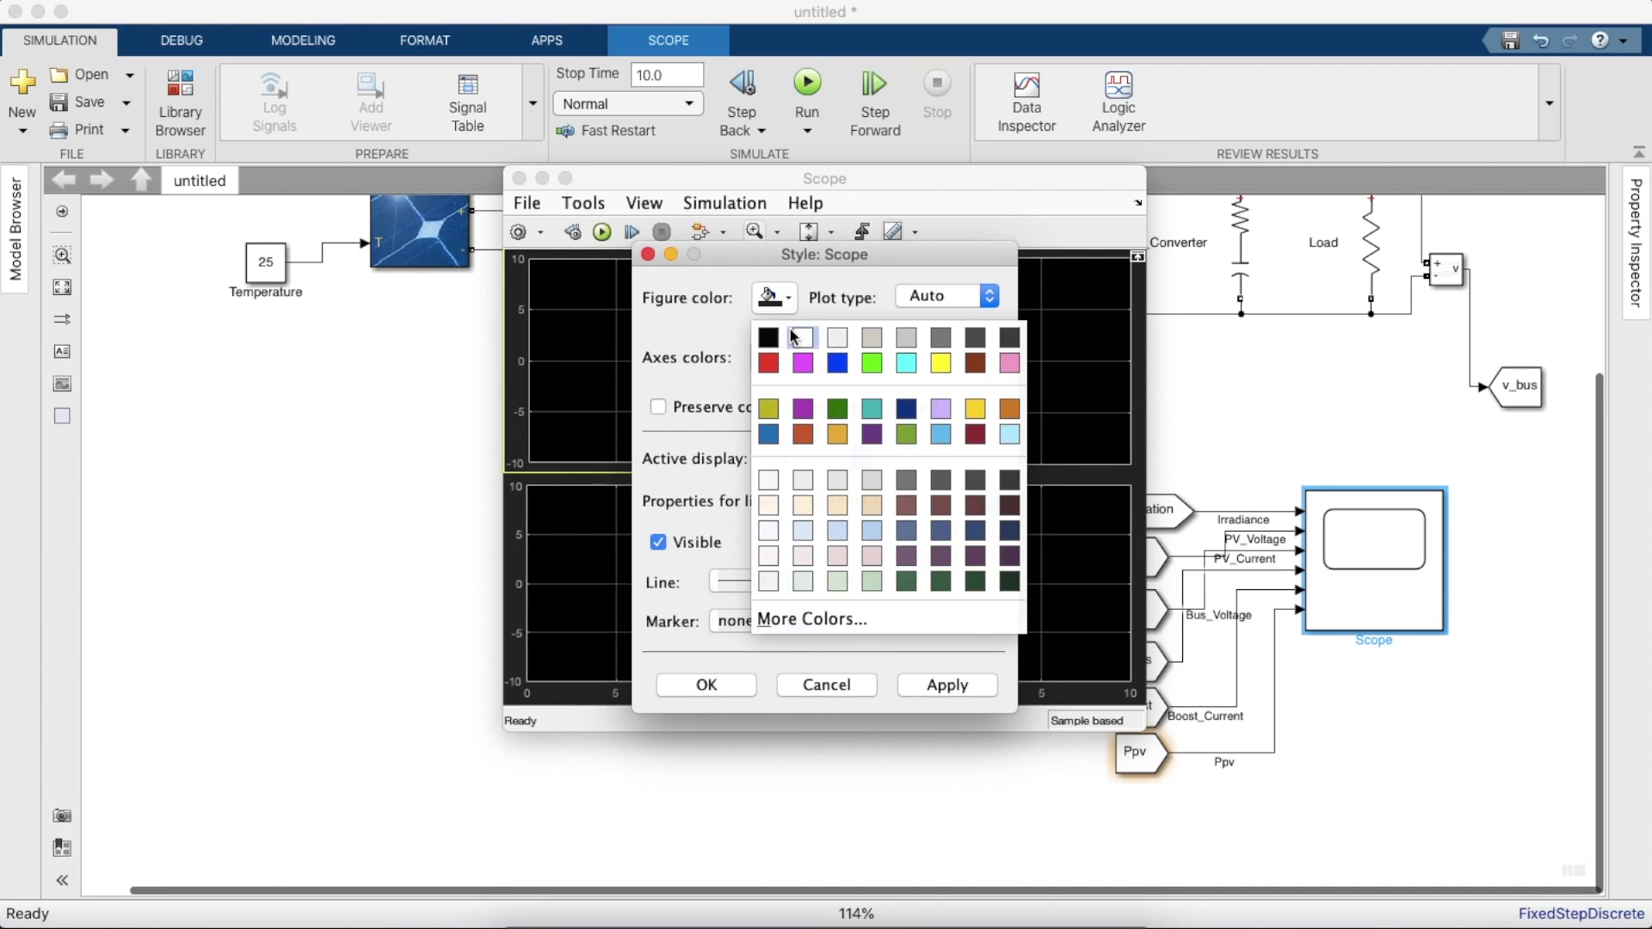
click(802, 337)
click(783, 361)
click(832, 357)
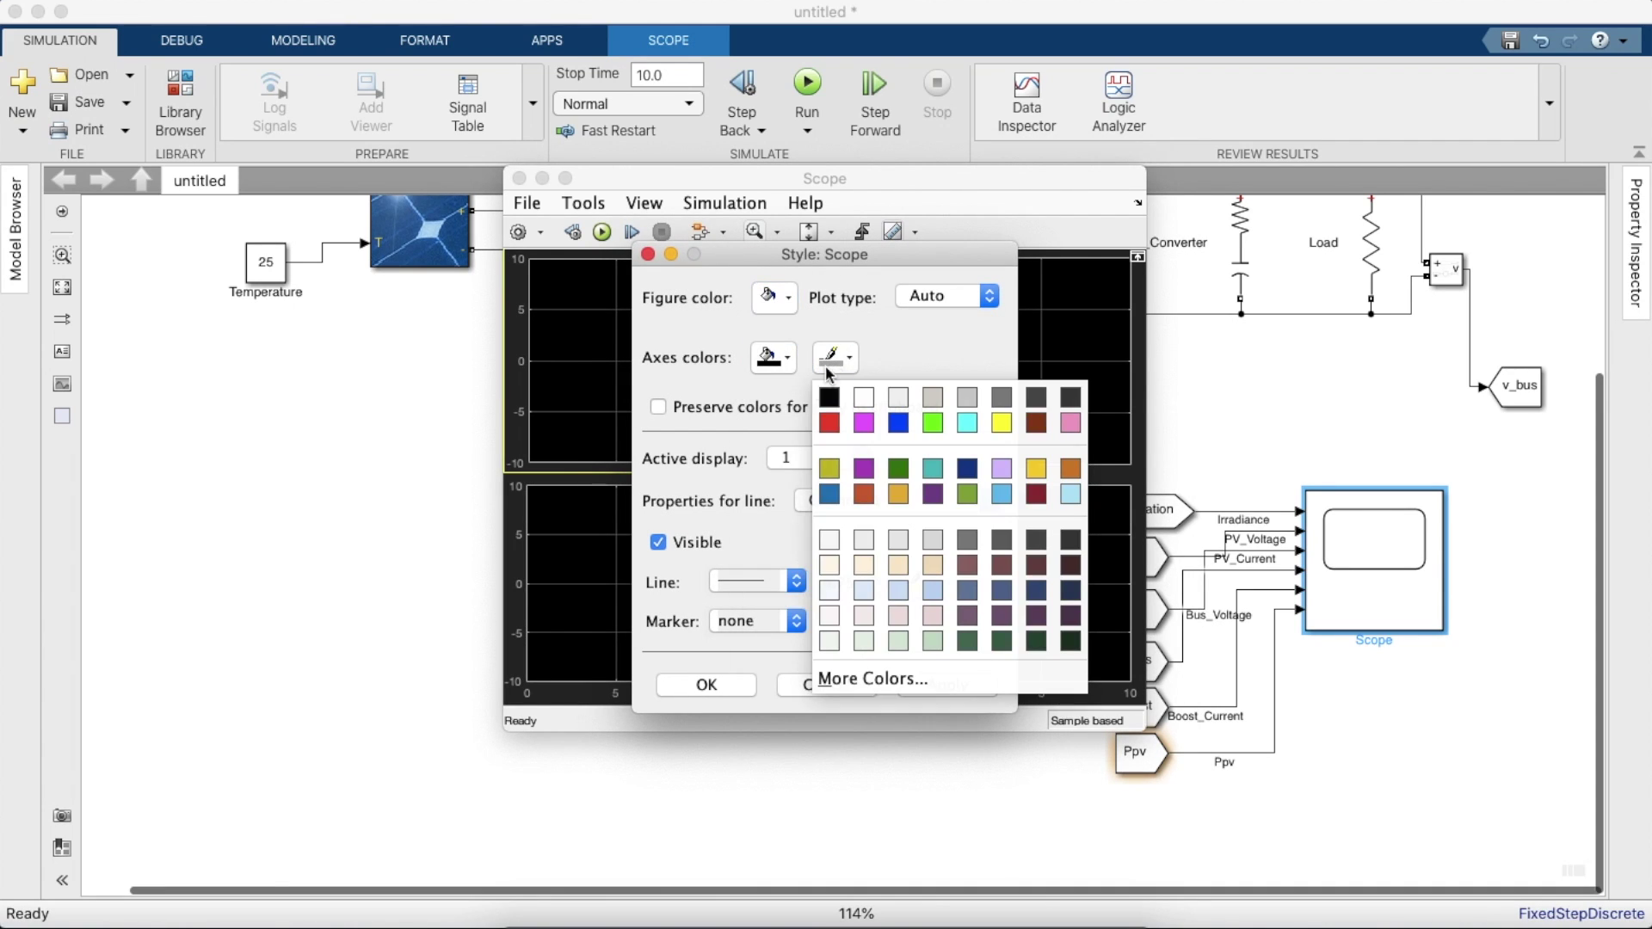
click(819, 400)
click(960, 693)
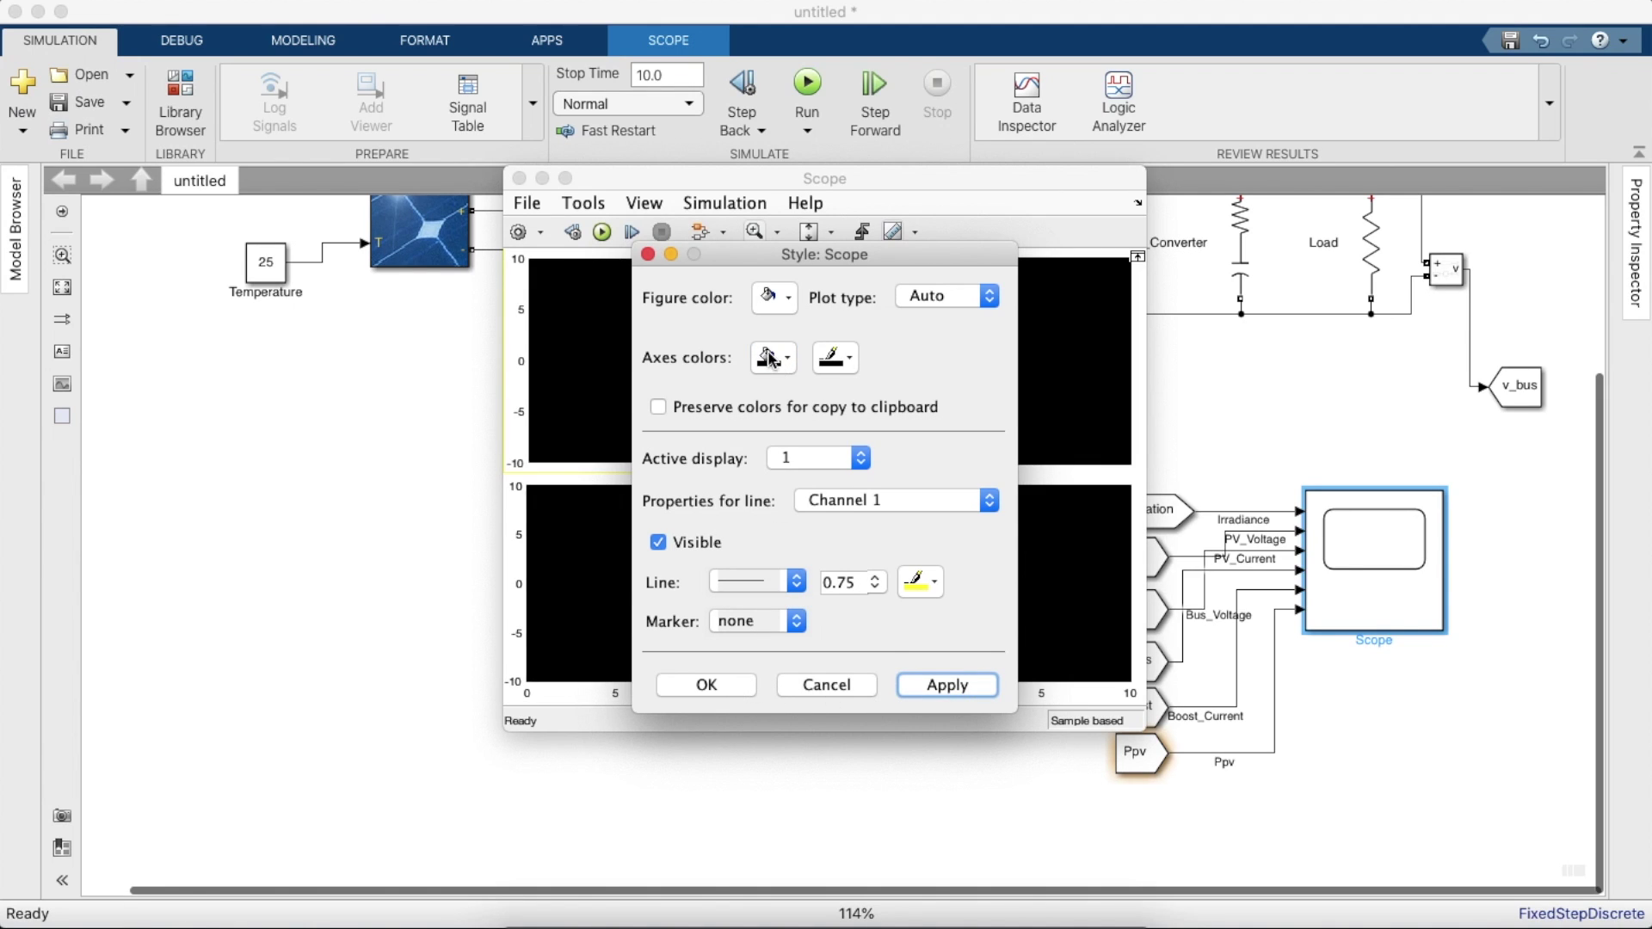
- Set the Scope's axes background colour to white, apply the style and close the Scope
click(832, 357)
click(773, 500)
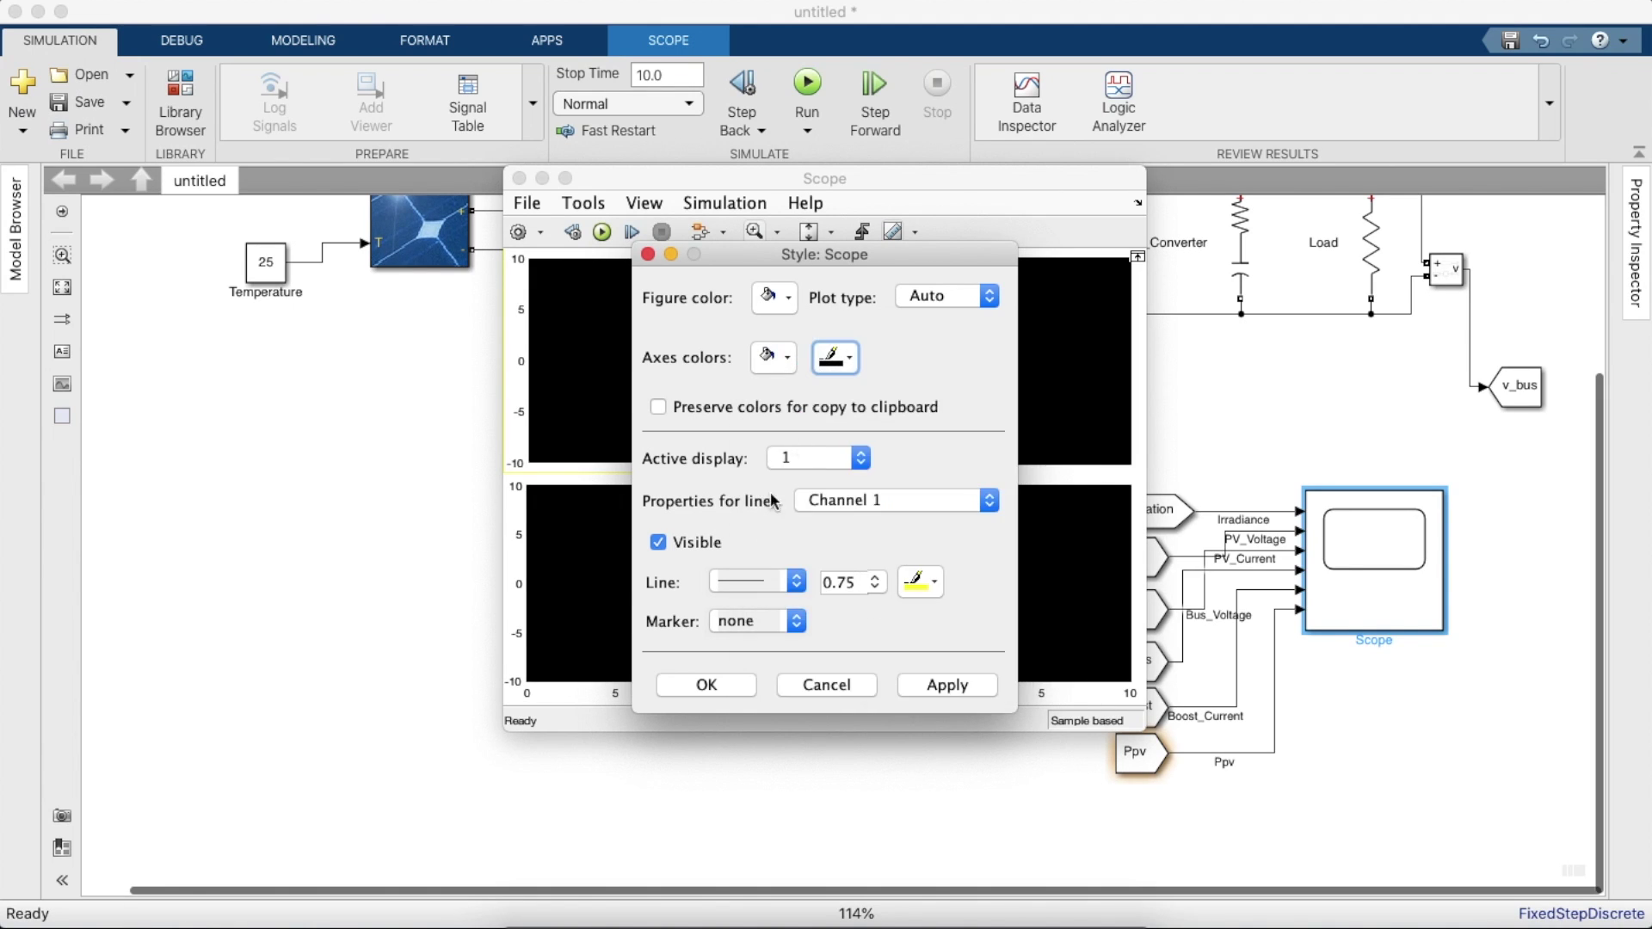
click(960, 693)
click(740, 688)
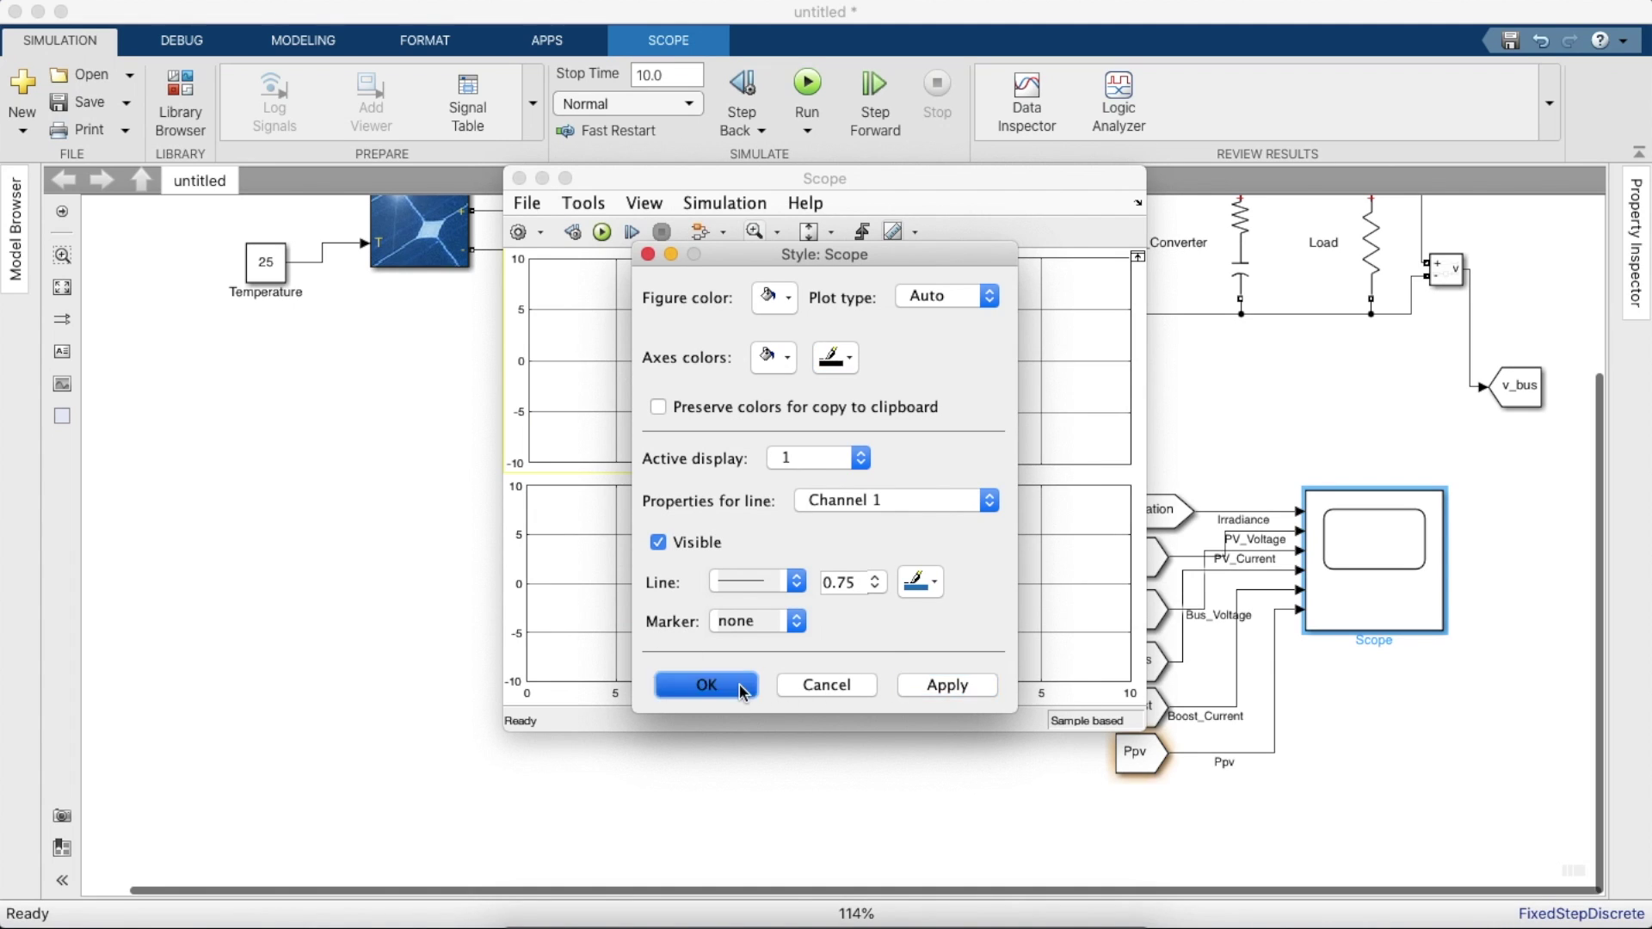
click(517, 178)
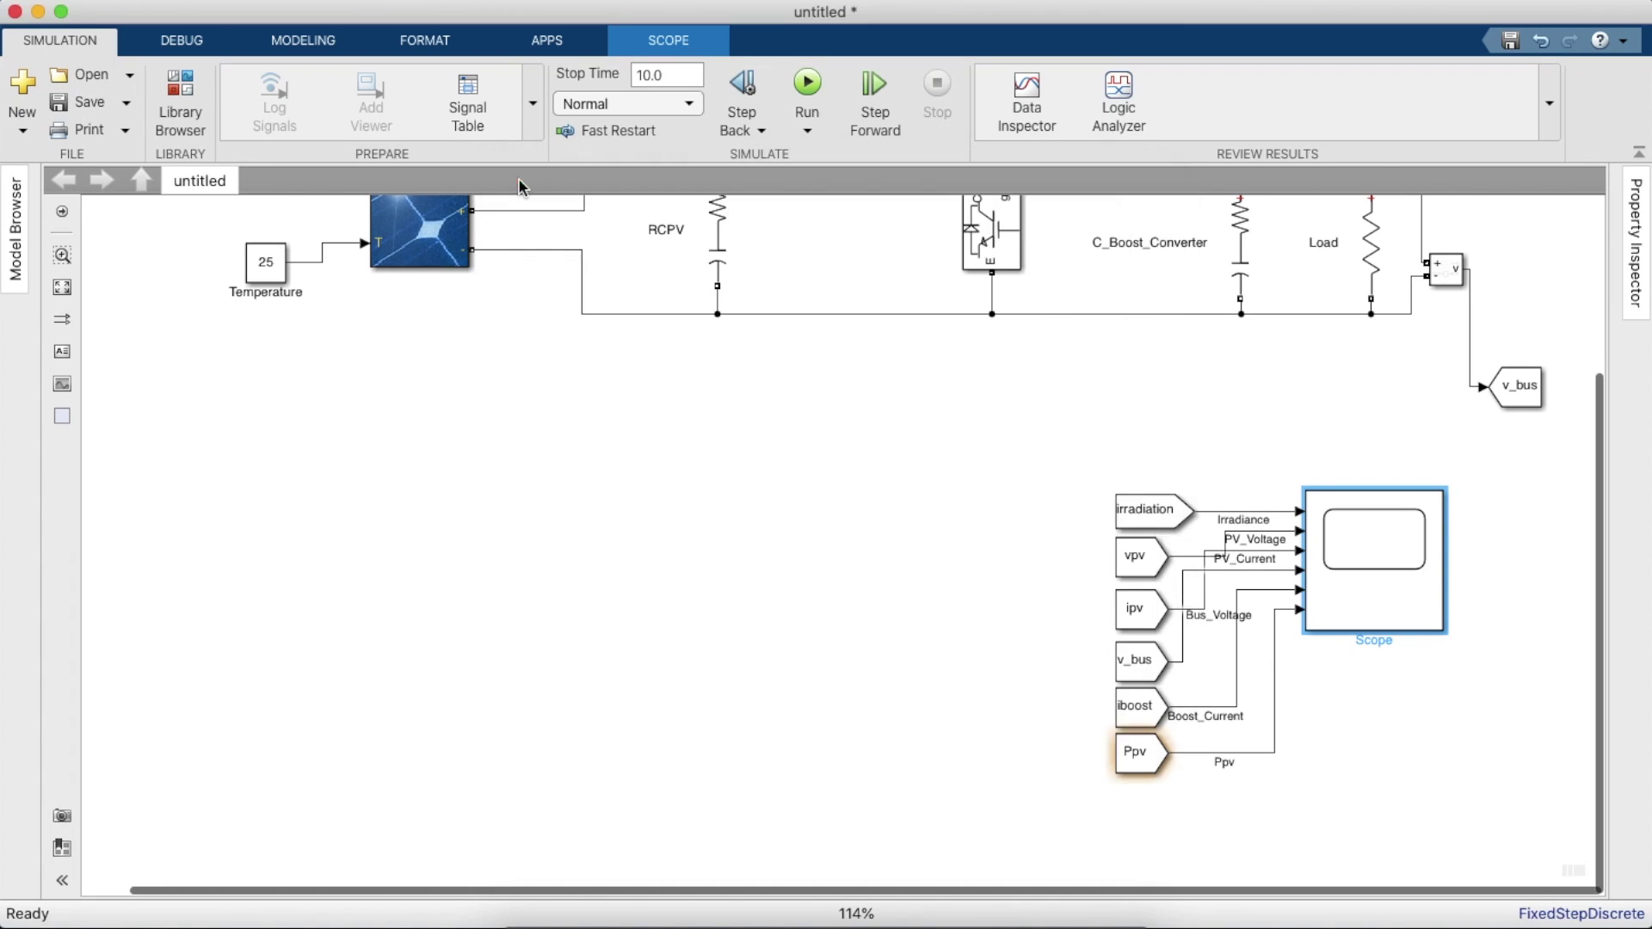
- Create a Ppv Goto block below the circuit and feed it from a Product block found by searching the library for Multiply
click(376, 407)
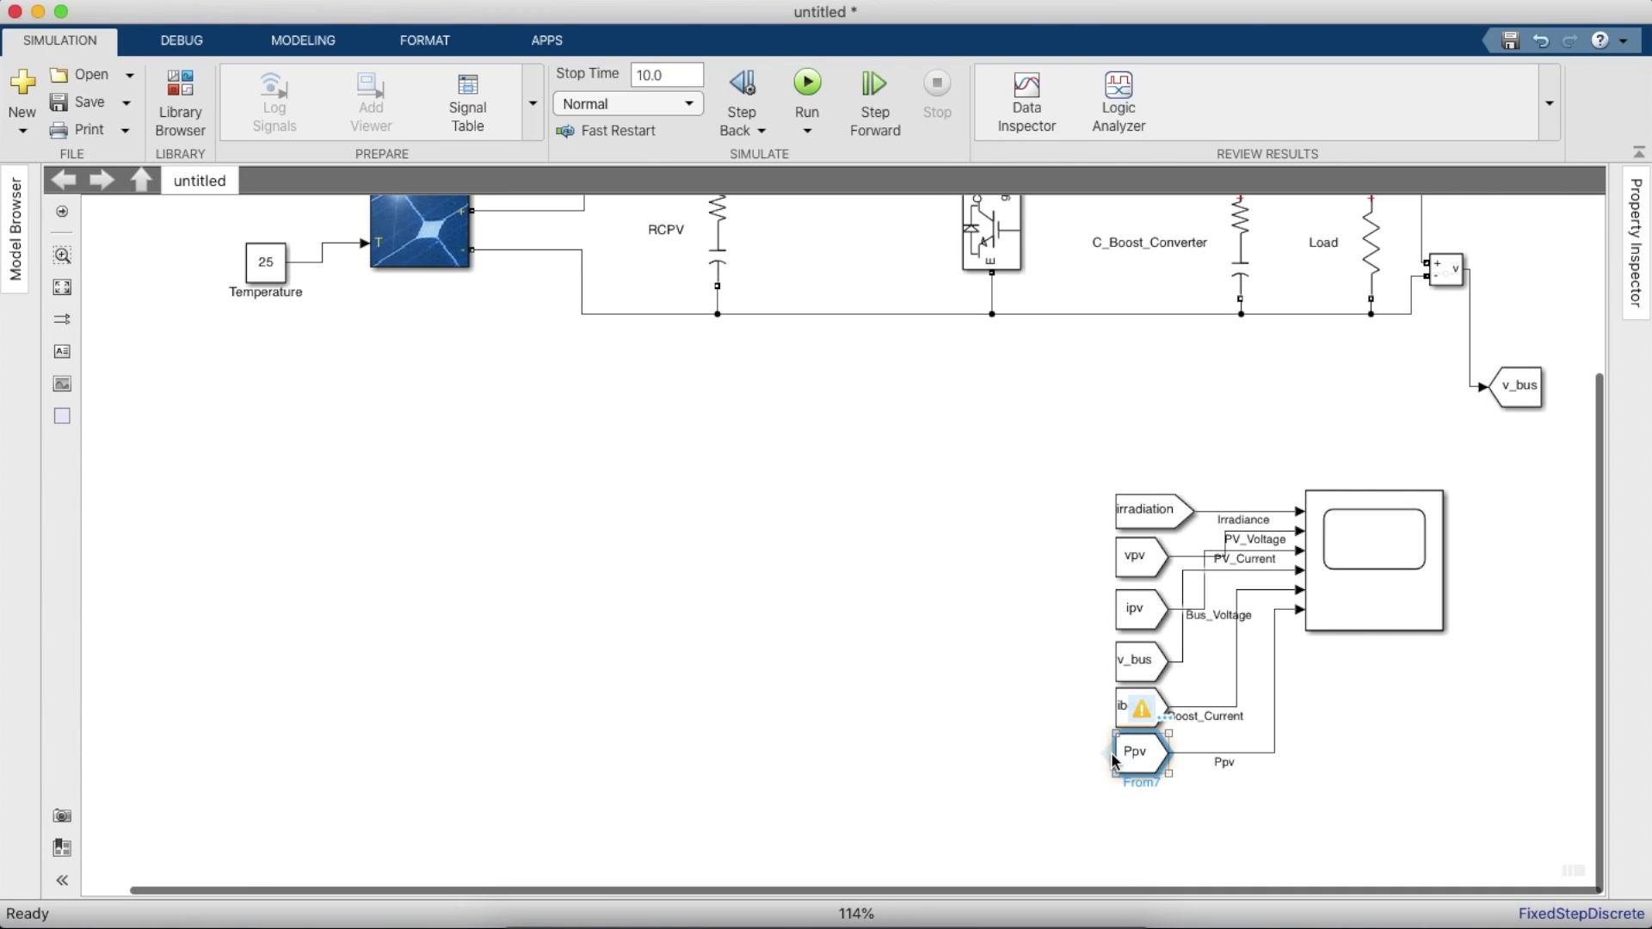
drag(1136, 753, 607, 551)
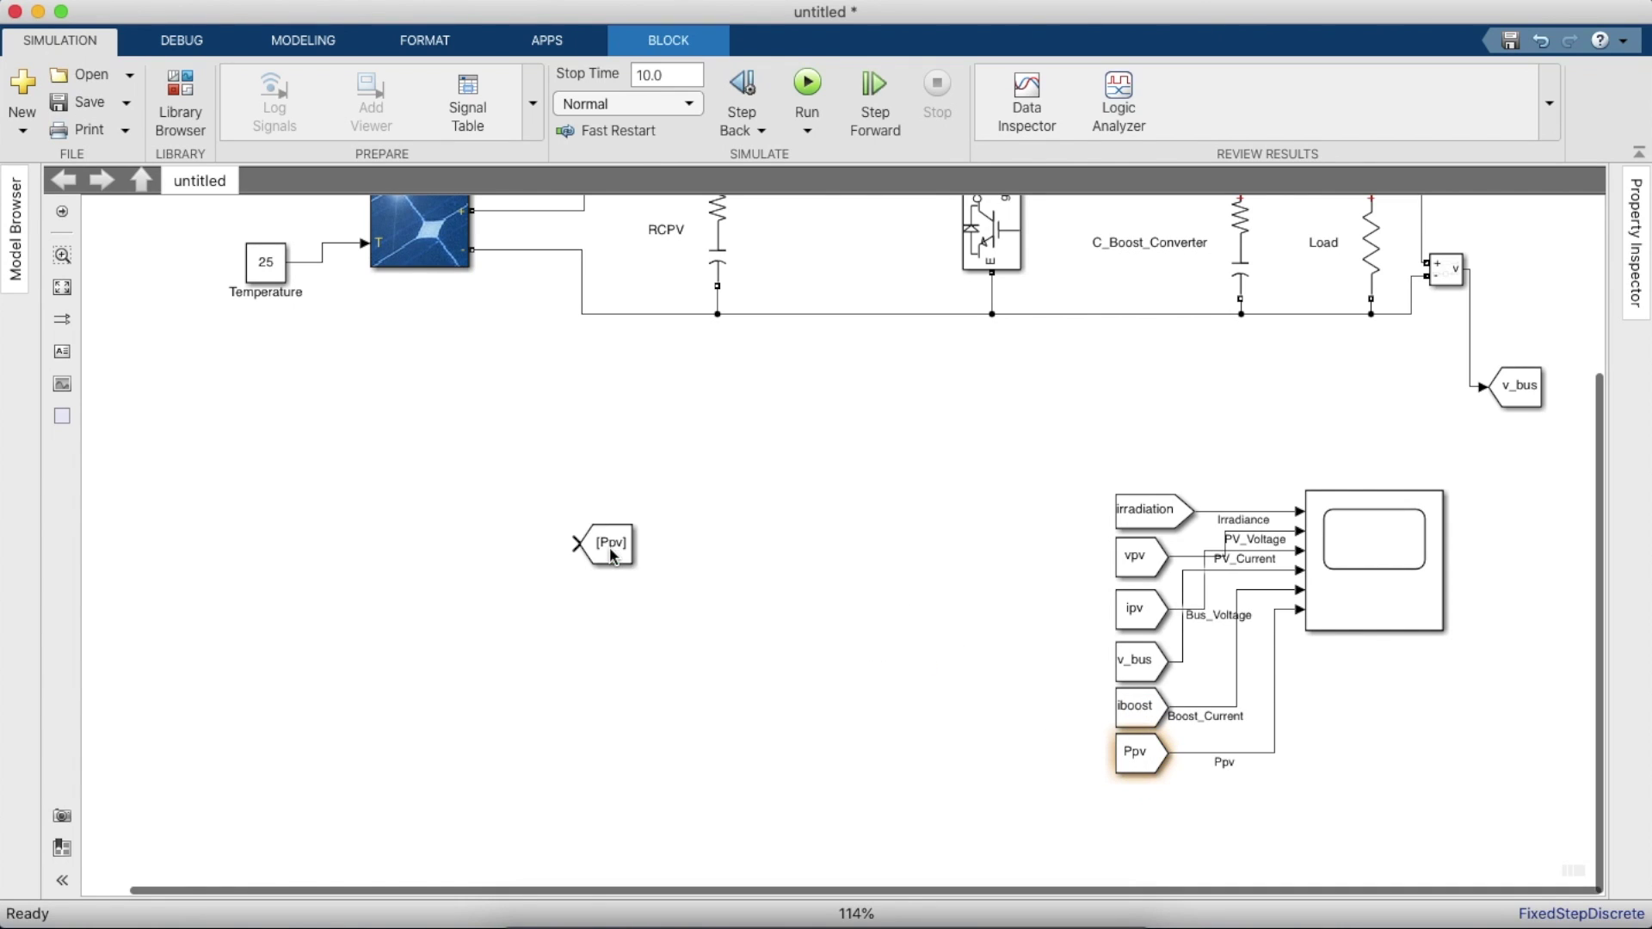
click(179, 115)
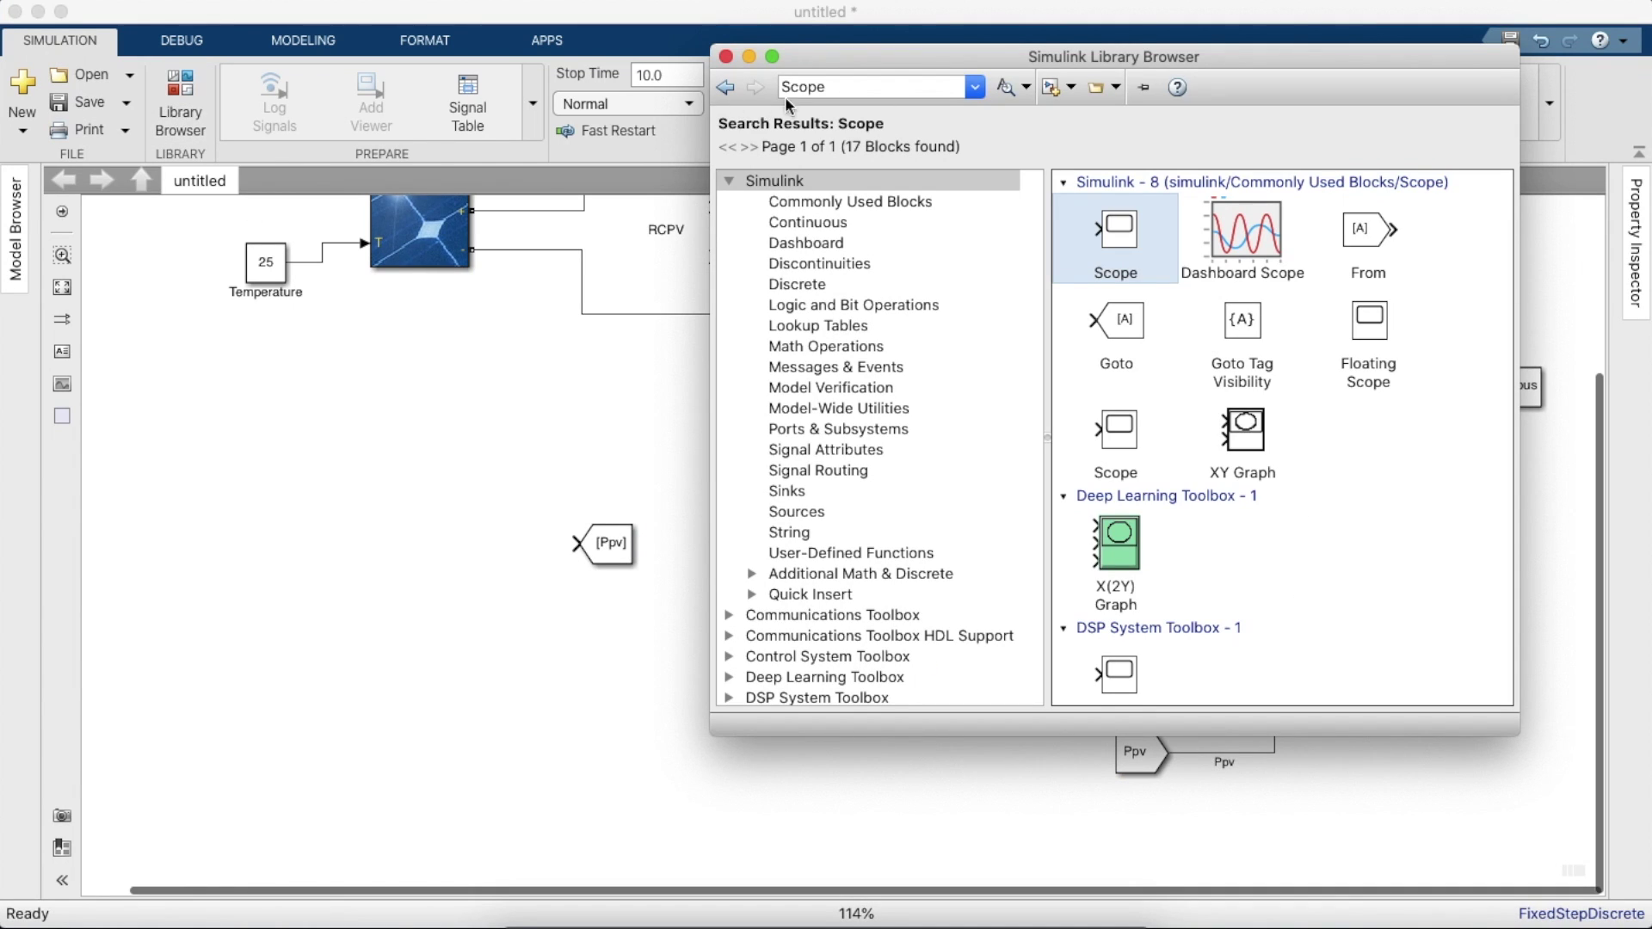
text(Mux)
key(BackSpace)
key(BackSpace)
key(BackSpace)
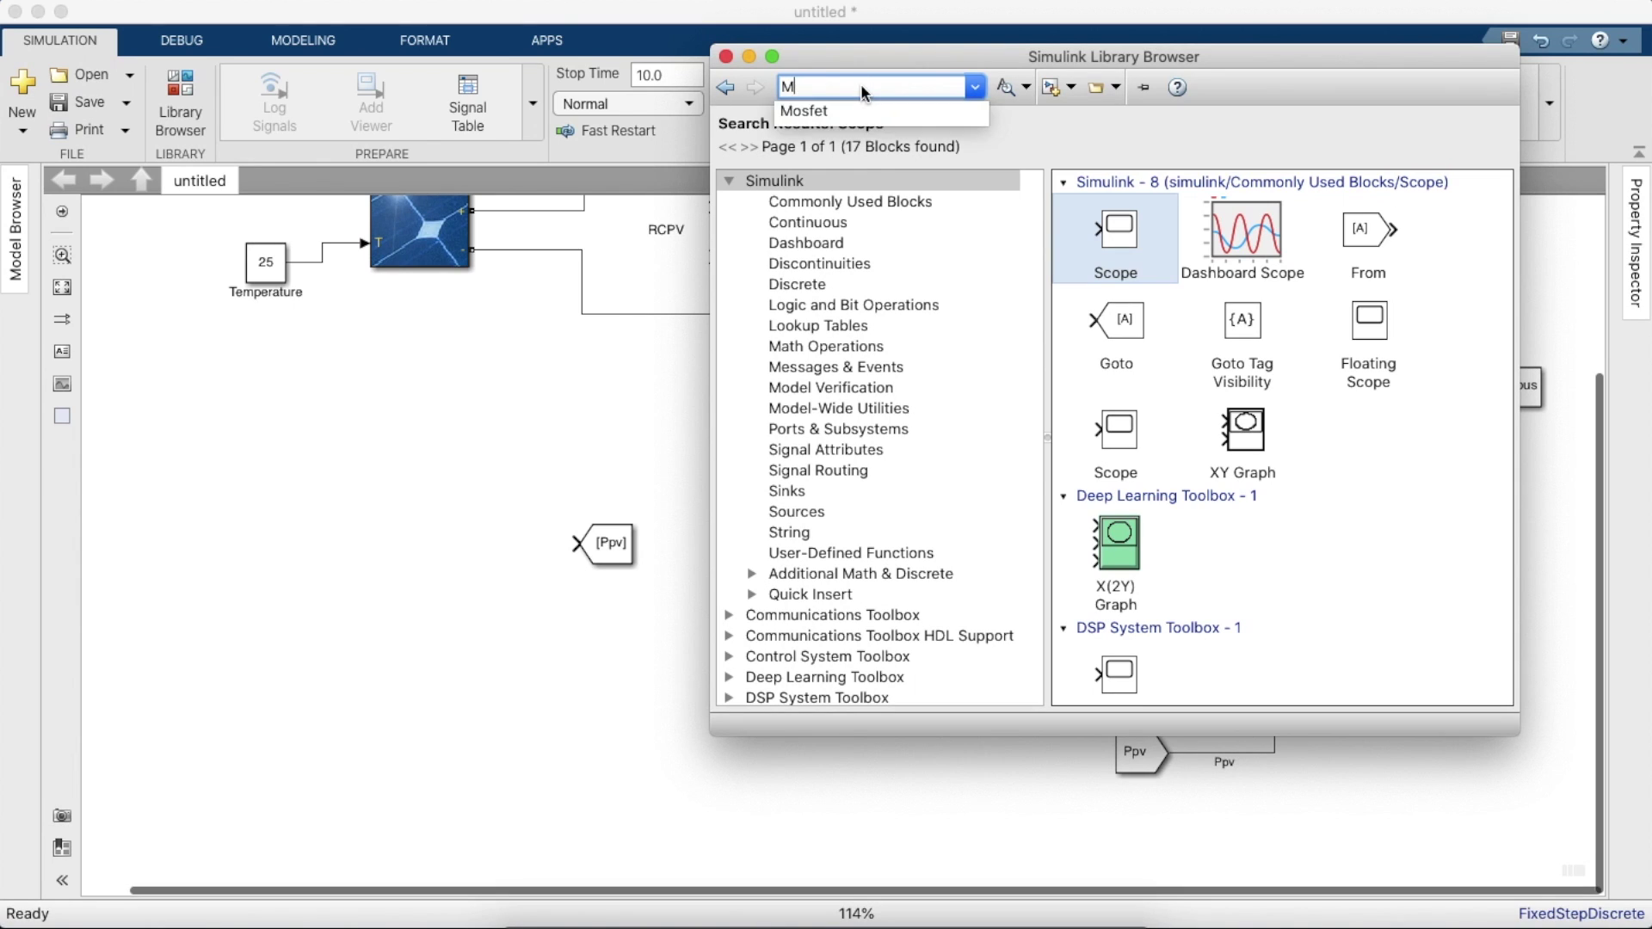
text(Multi)
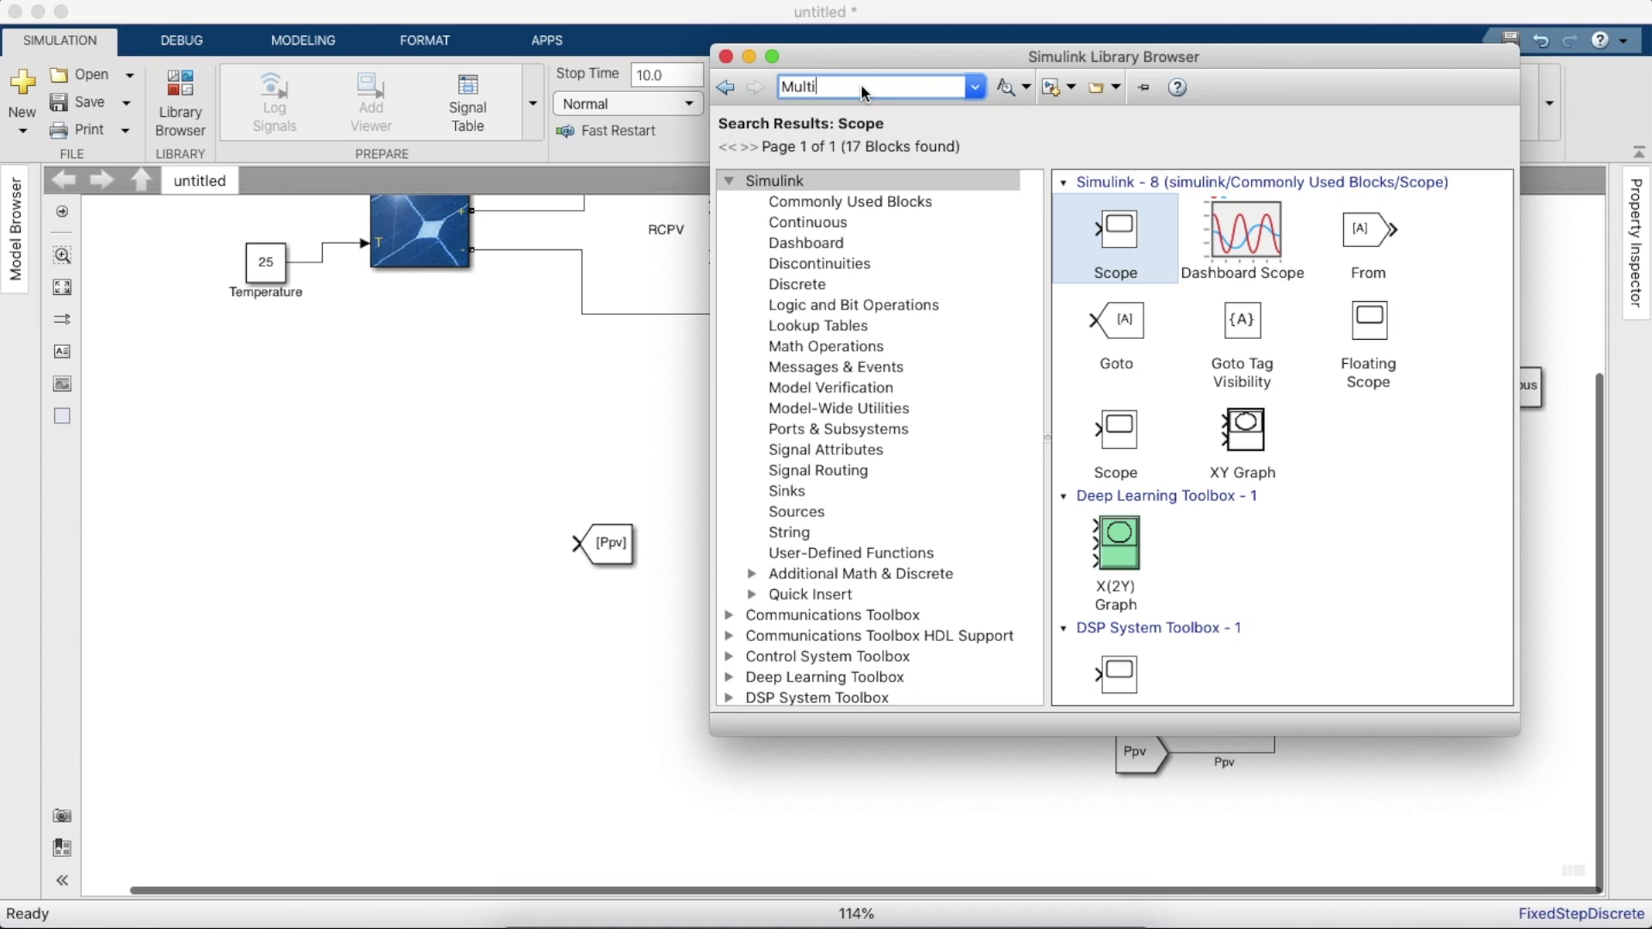
text(ply)
key(Return)
drag(1124, 234, 603, 547)
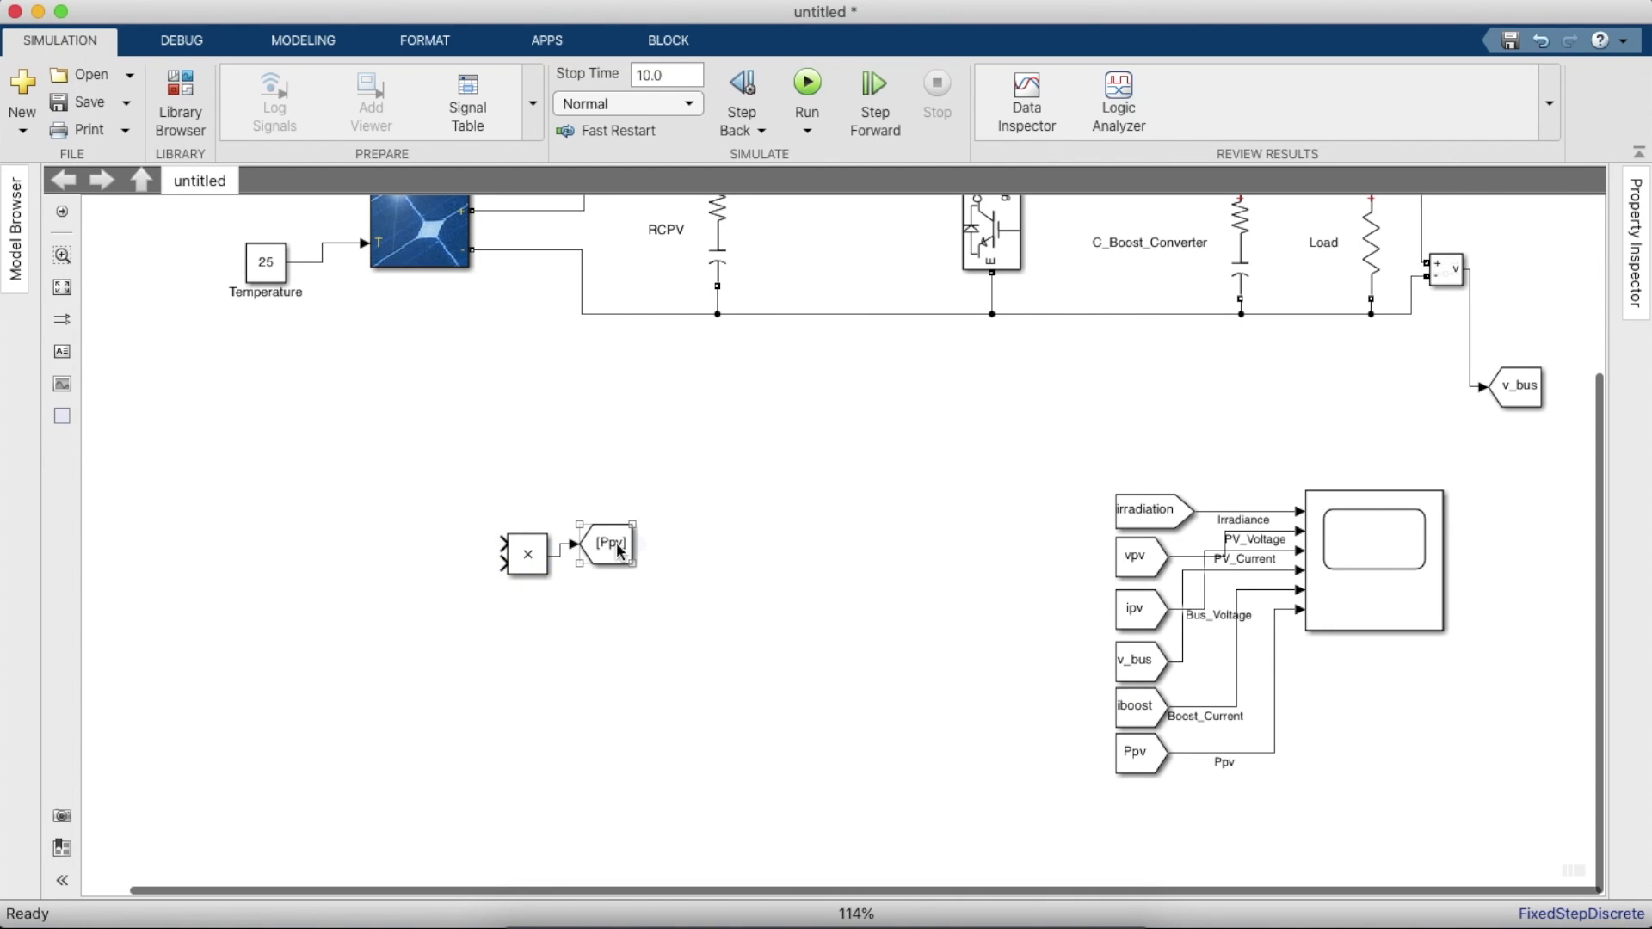
- Set the tag visibility of the Ppv Goto block to global
double_click(619, 551)
click(1110, 439)
click(1118, 472)
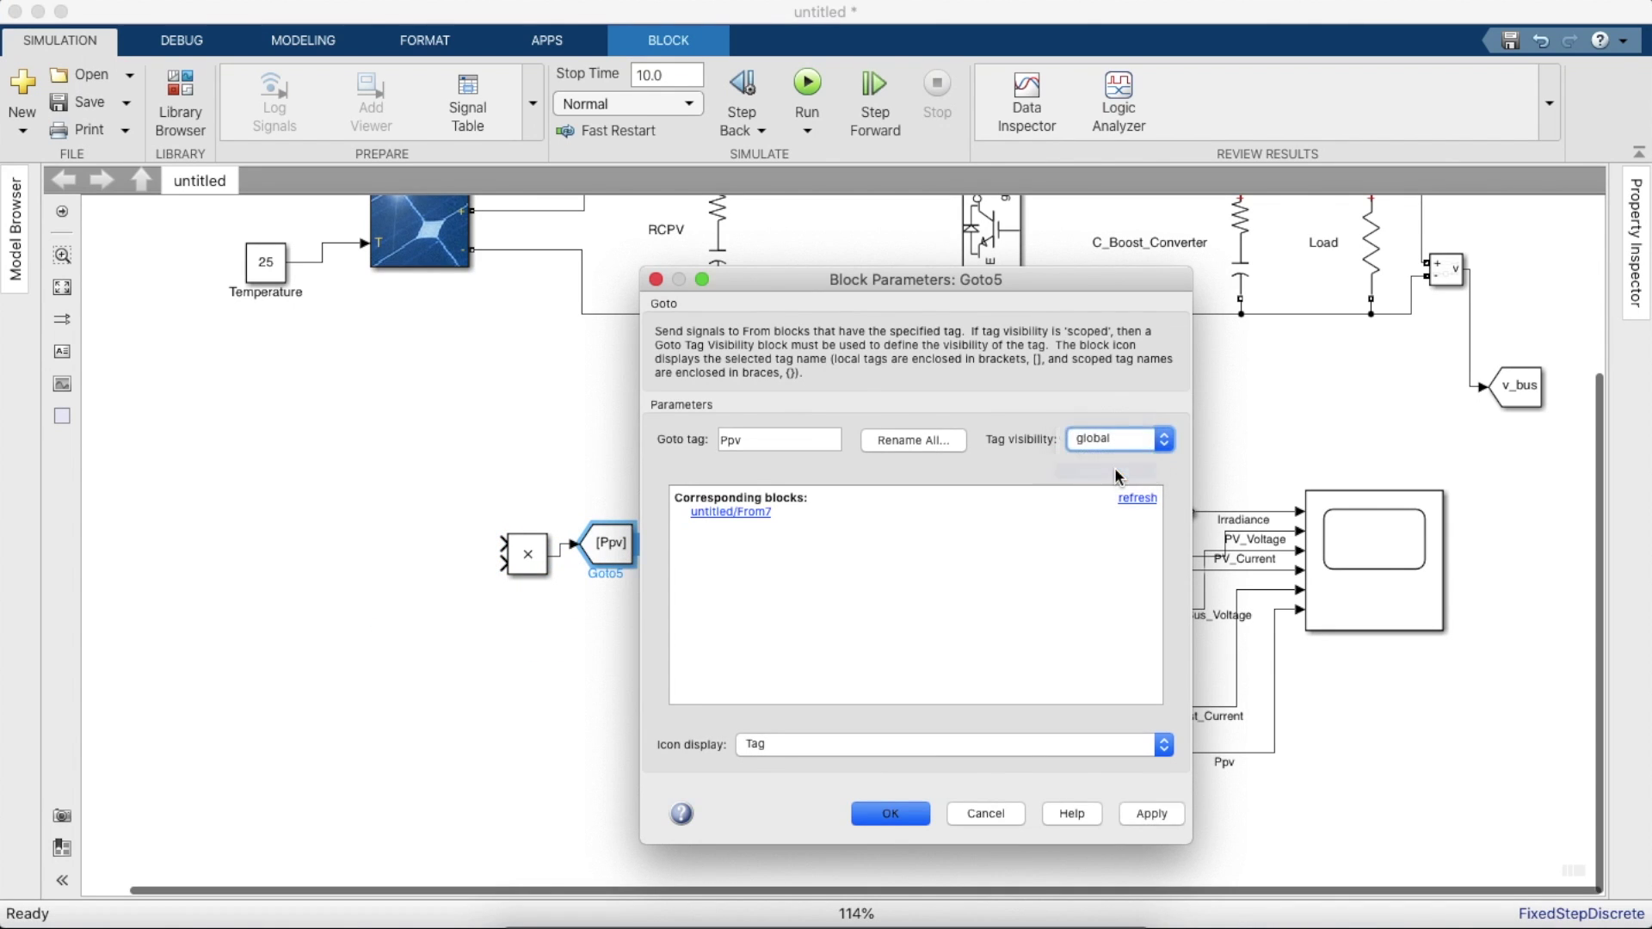
key(Return)
click(988, 619)
- Connect copies of the vpv and ipv From blocks to the two inputs of the Product block
click(1141, 556)
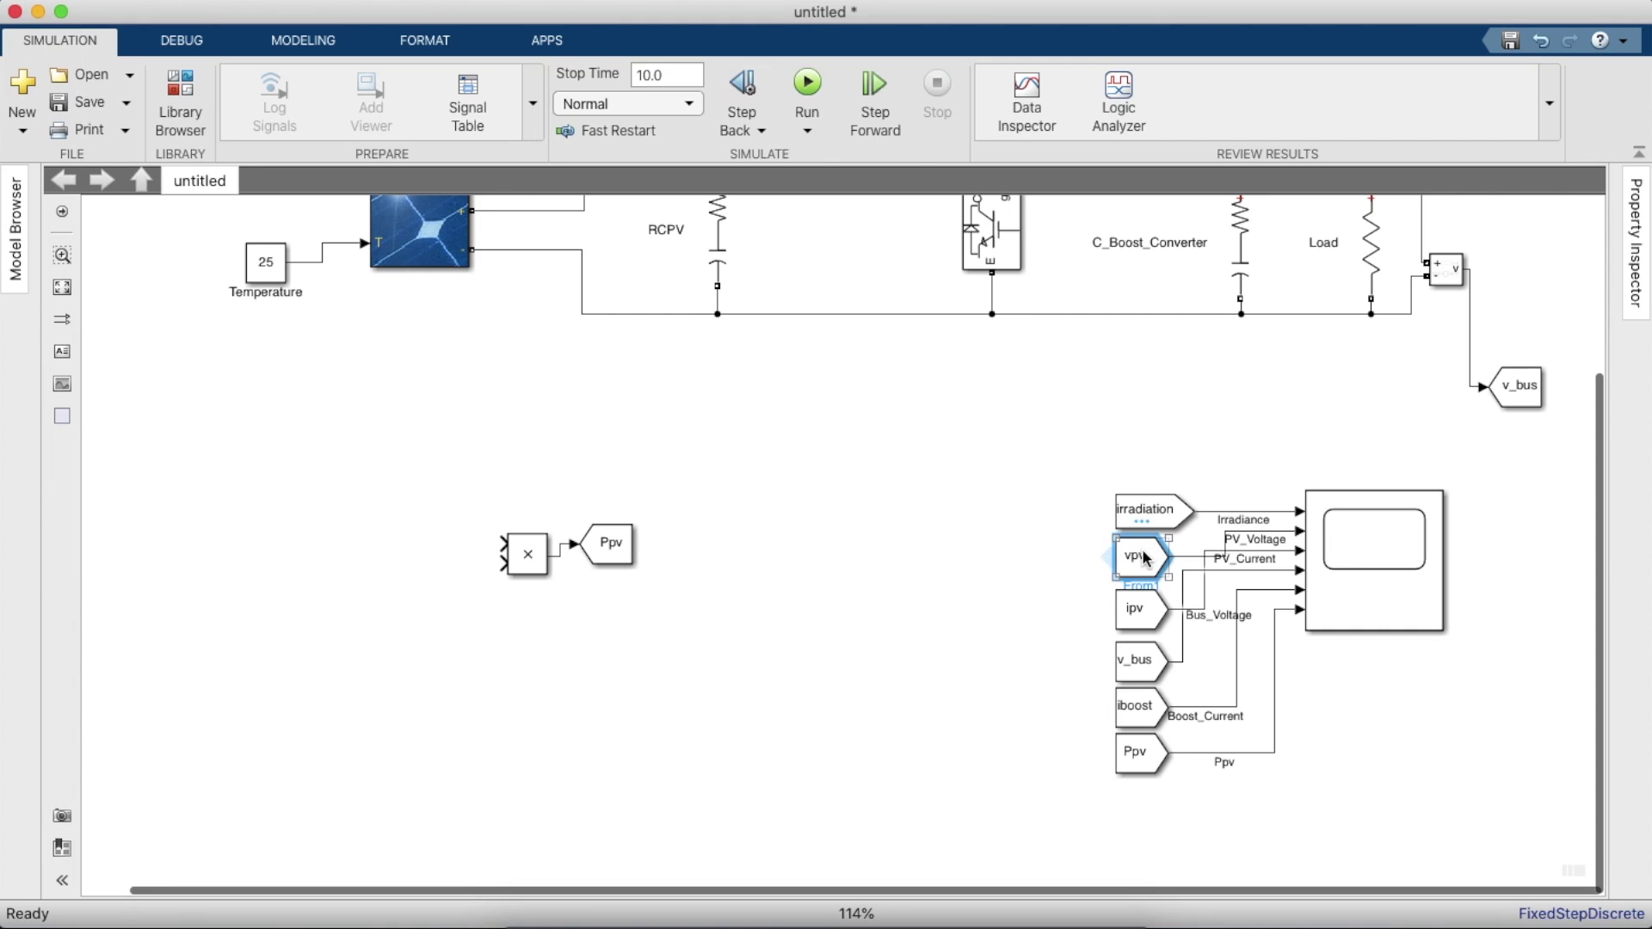
drag(1115, 576, 428, 574)
key(super+z)
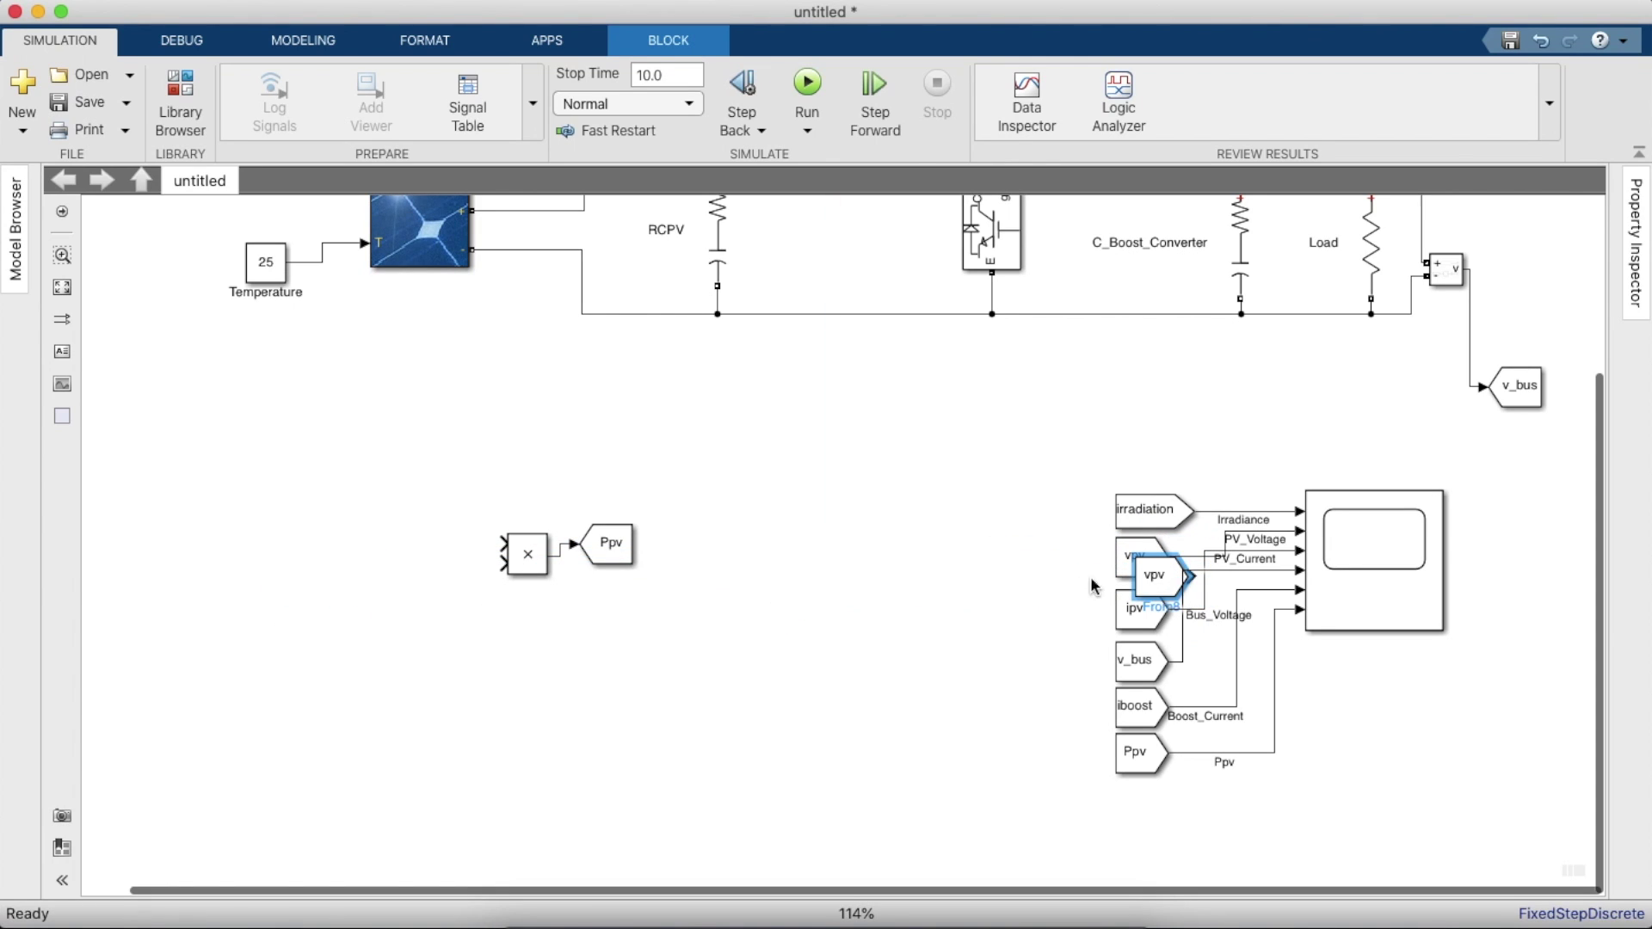
drag(1118, 555, 503, 543)
drag(1136, 609, 503, 563)
- Move the whole Ppv calculation group to the free area beneath the Scope
drag(274, 480, 647, 681)
drag(621, 563, 1533, 730)
click(712, 678)
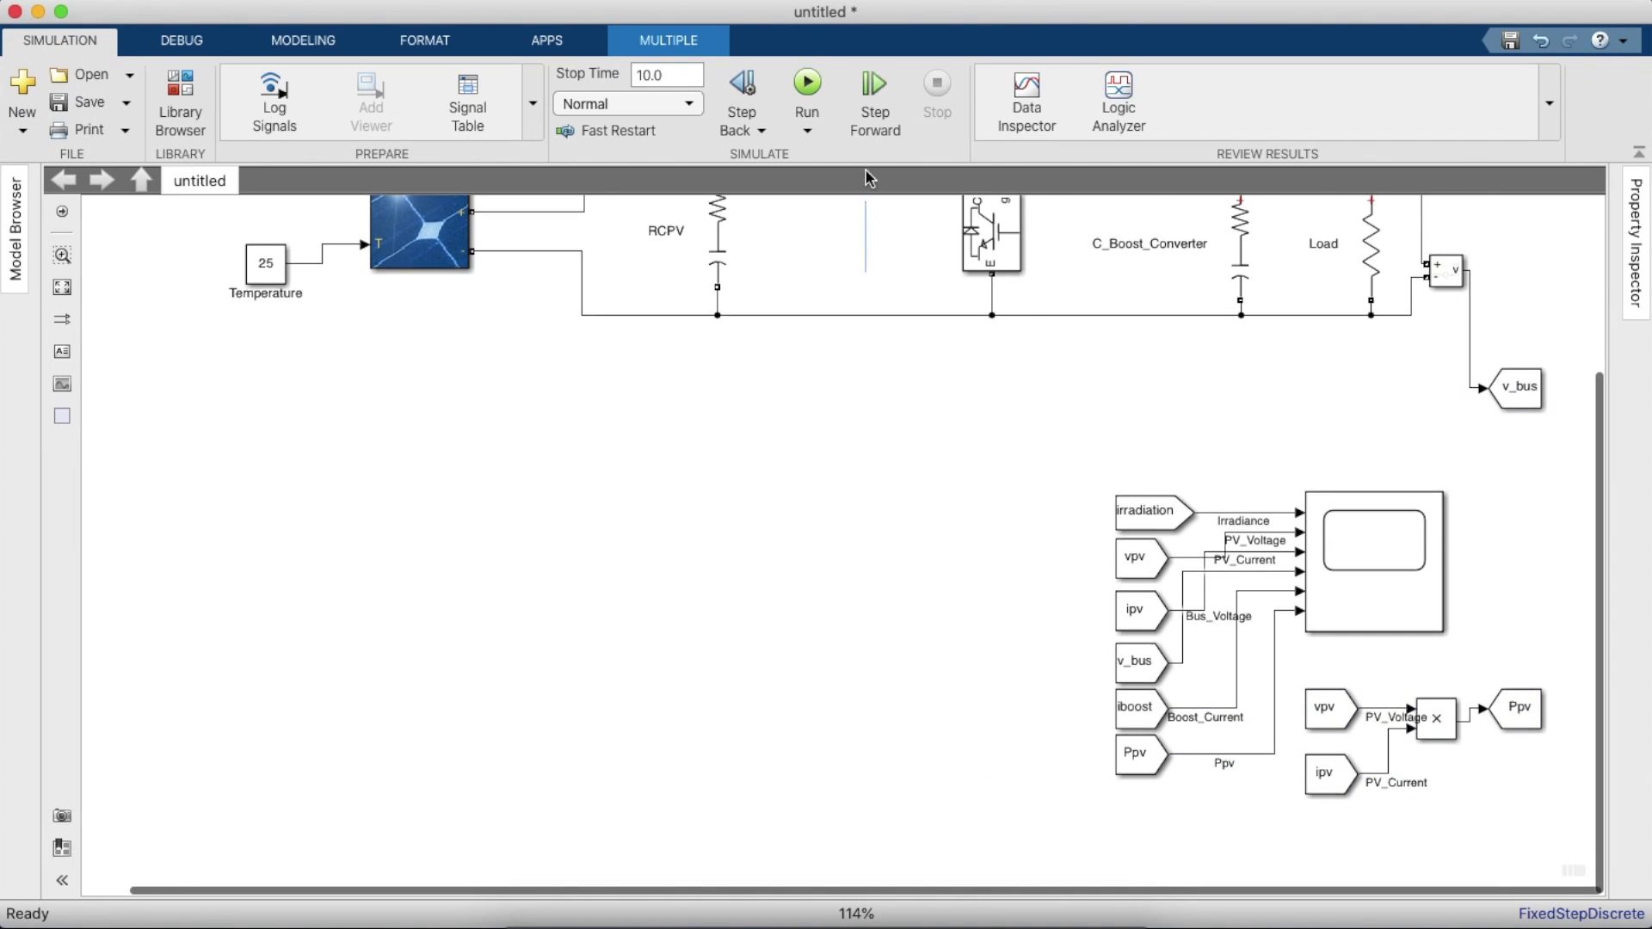
- Create a Goto block for the s_boost tag below the PV array circuit and set its tag visibility to global
scroll(943, 277, up, 5)
drag(943, 277, 627, 672)
double_click(627, 673)
click(1123, 523)
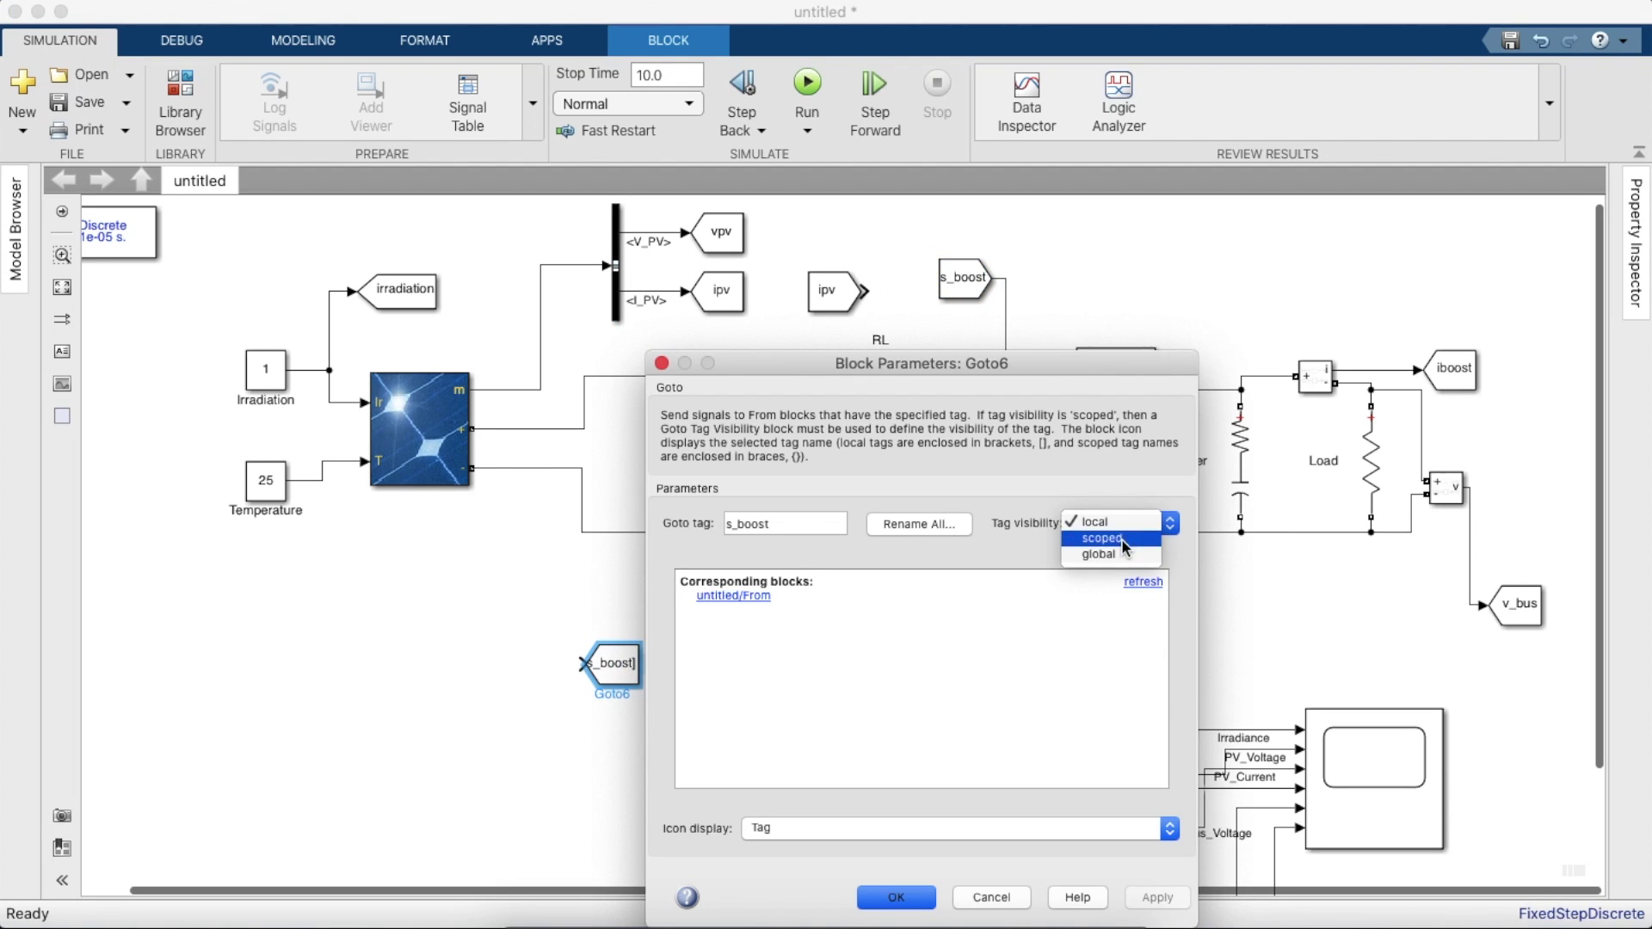
click(1118, 555)
click(882, 897)
- Search the library for DC-DC, place a PWM Generator (DC-DC) block and connect its output to the s_boost Goto block
scroll(882, 878, down, 5)
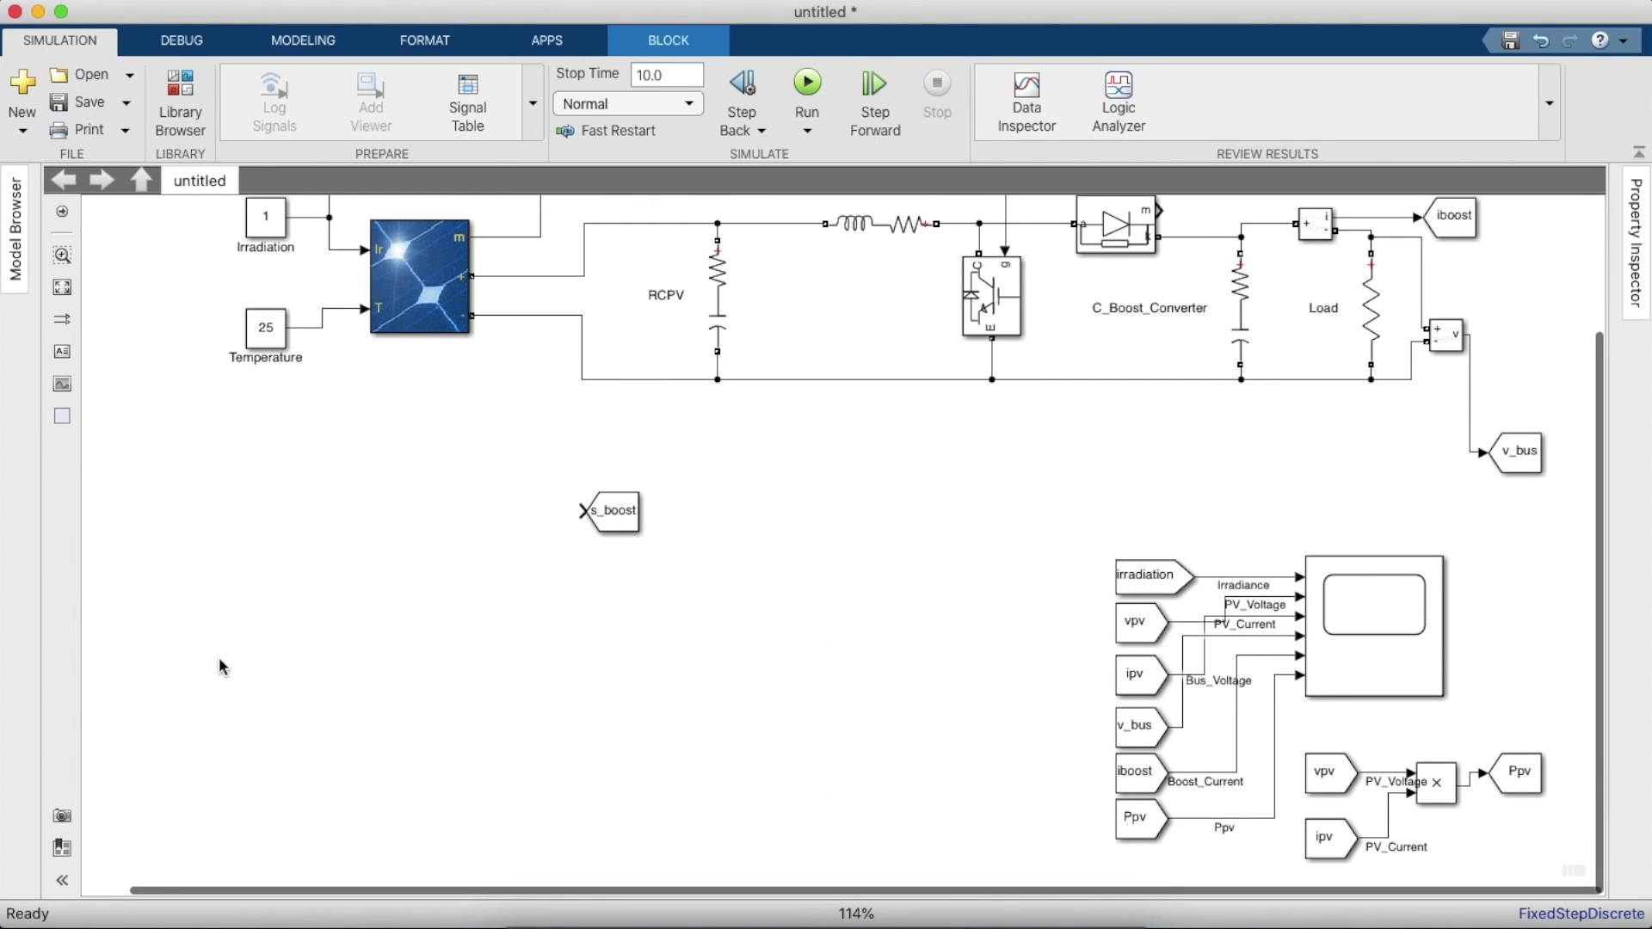
click(179, 86)
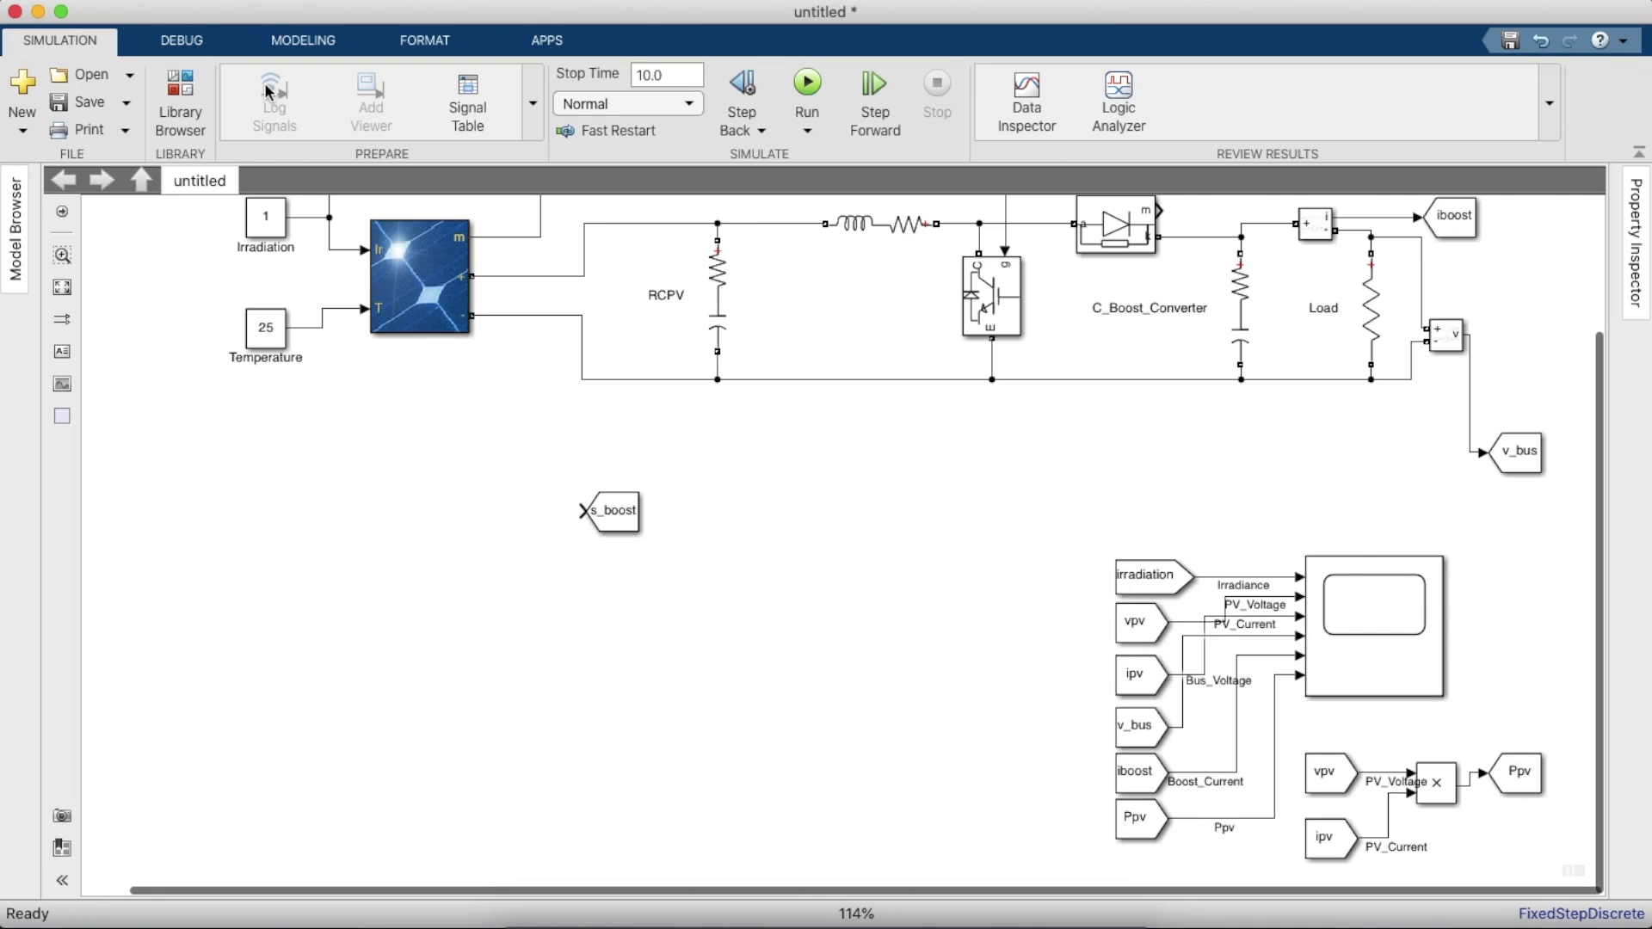
double_click(903, 86)
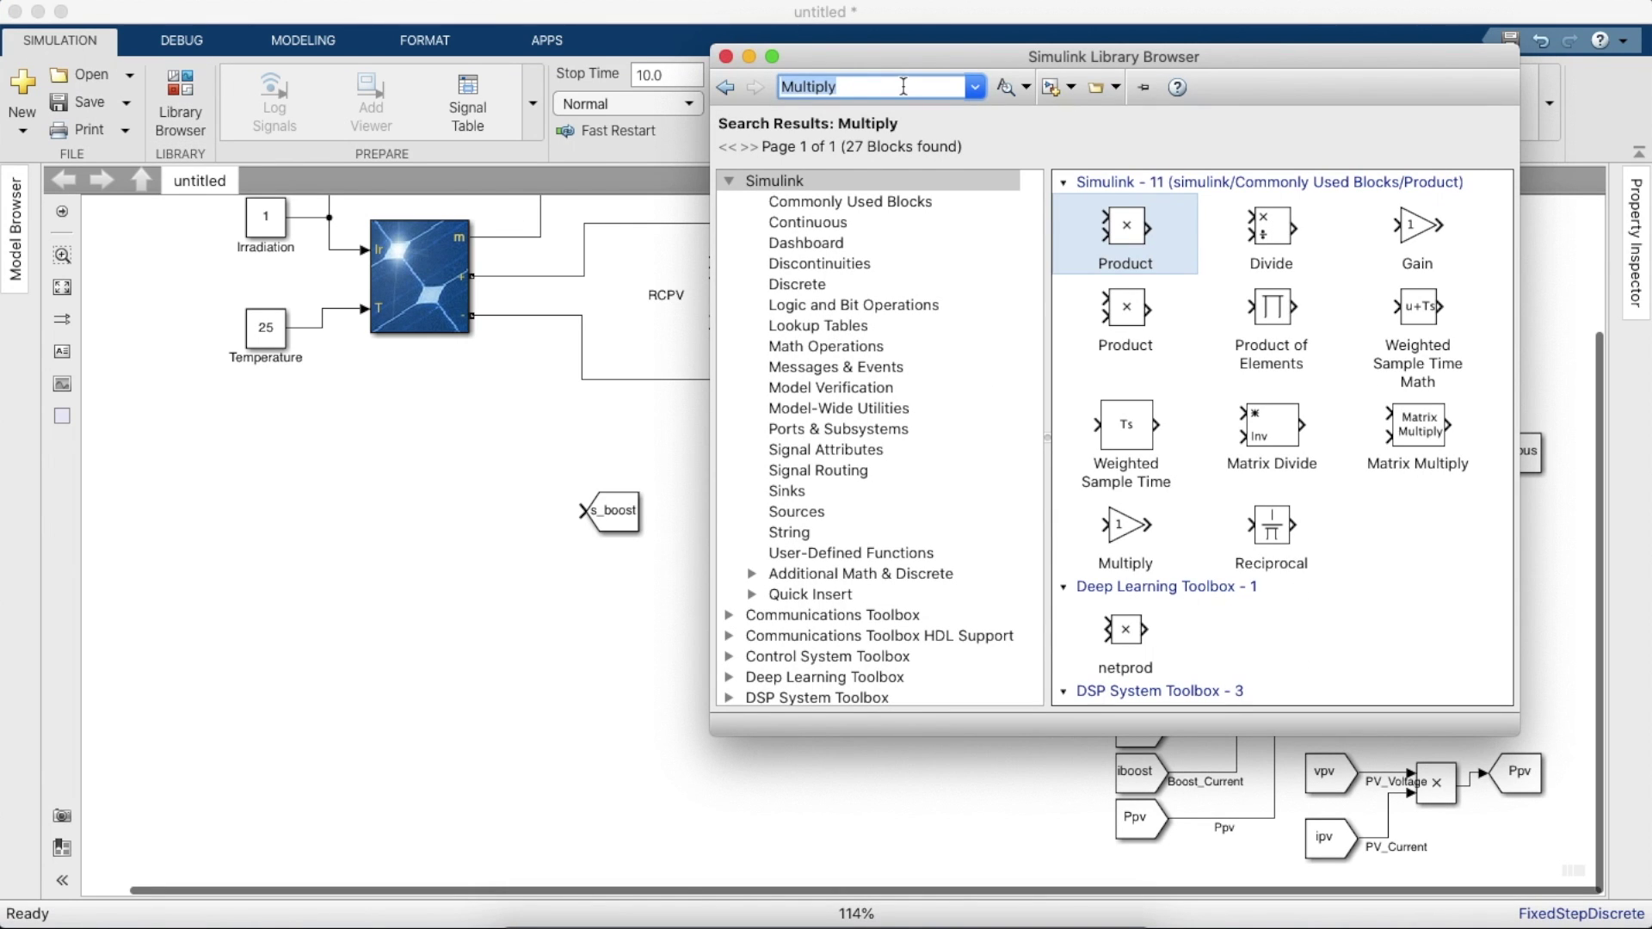
key(BackSpace)
text(DC-DC)
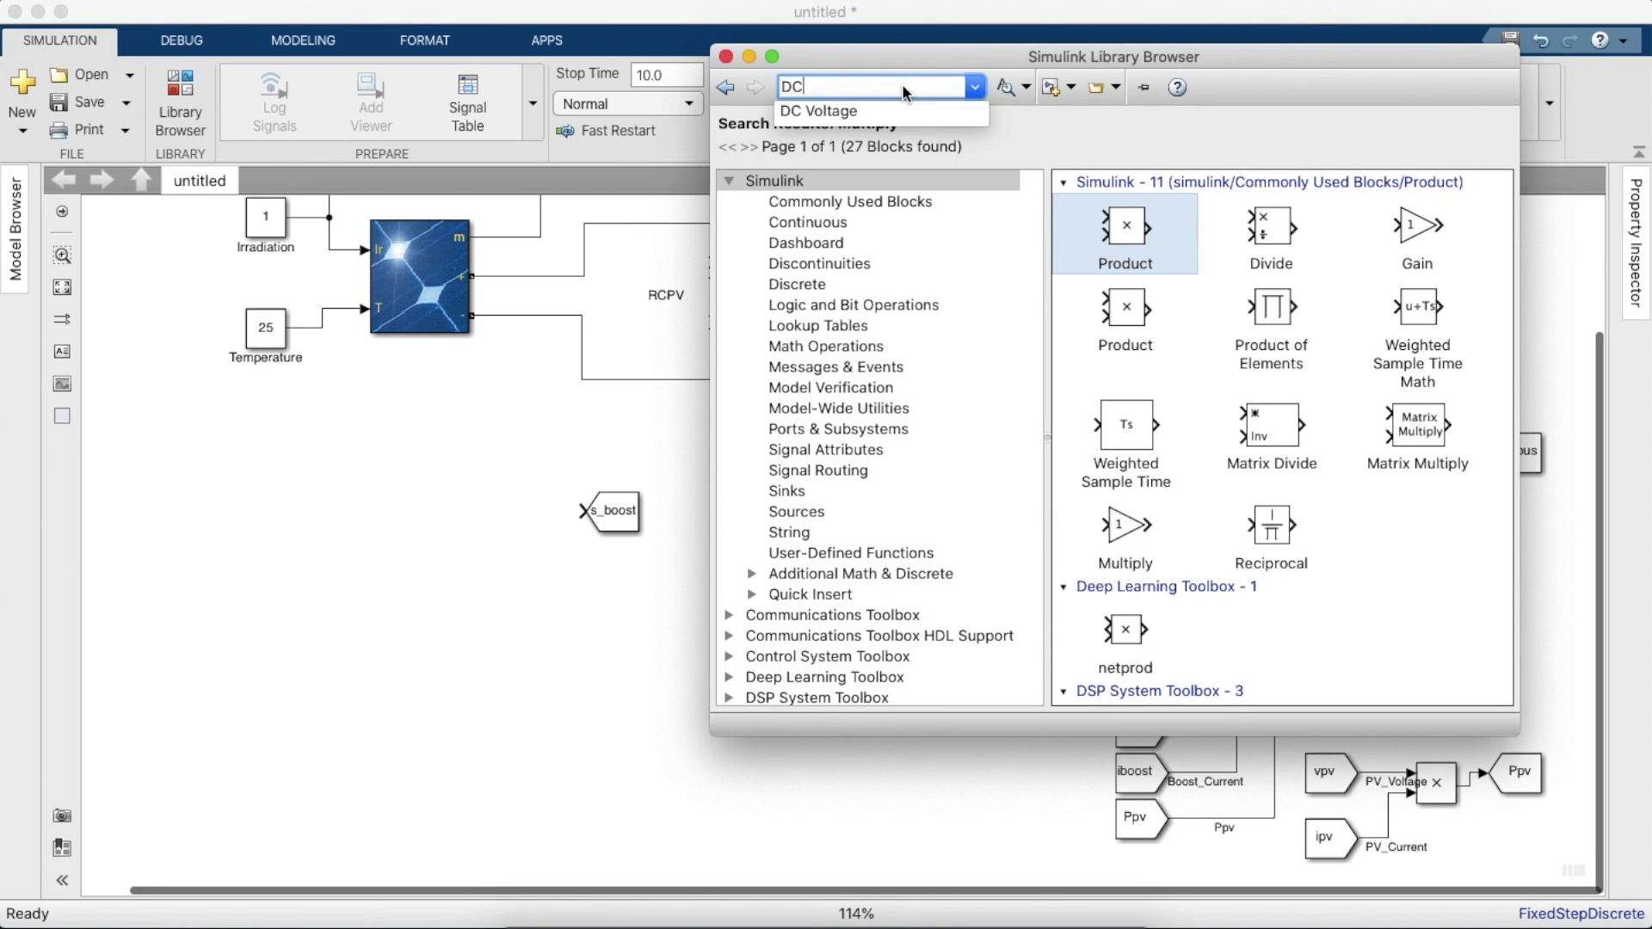
key(Return)
scroll(1338, 446, down, 5)
drag(1142, 602, 277, 572)
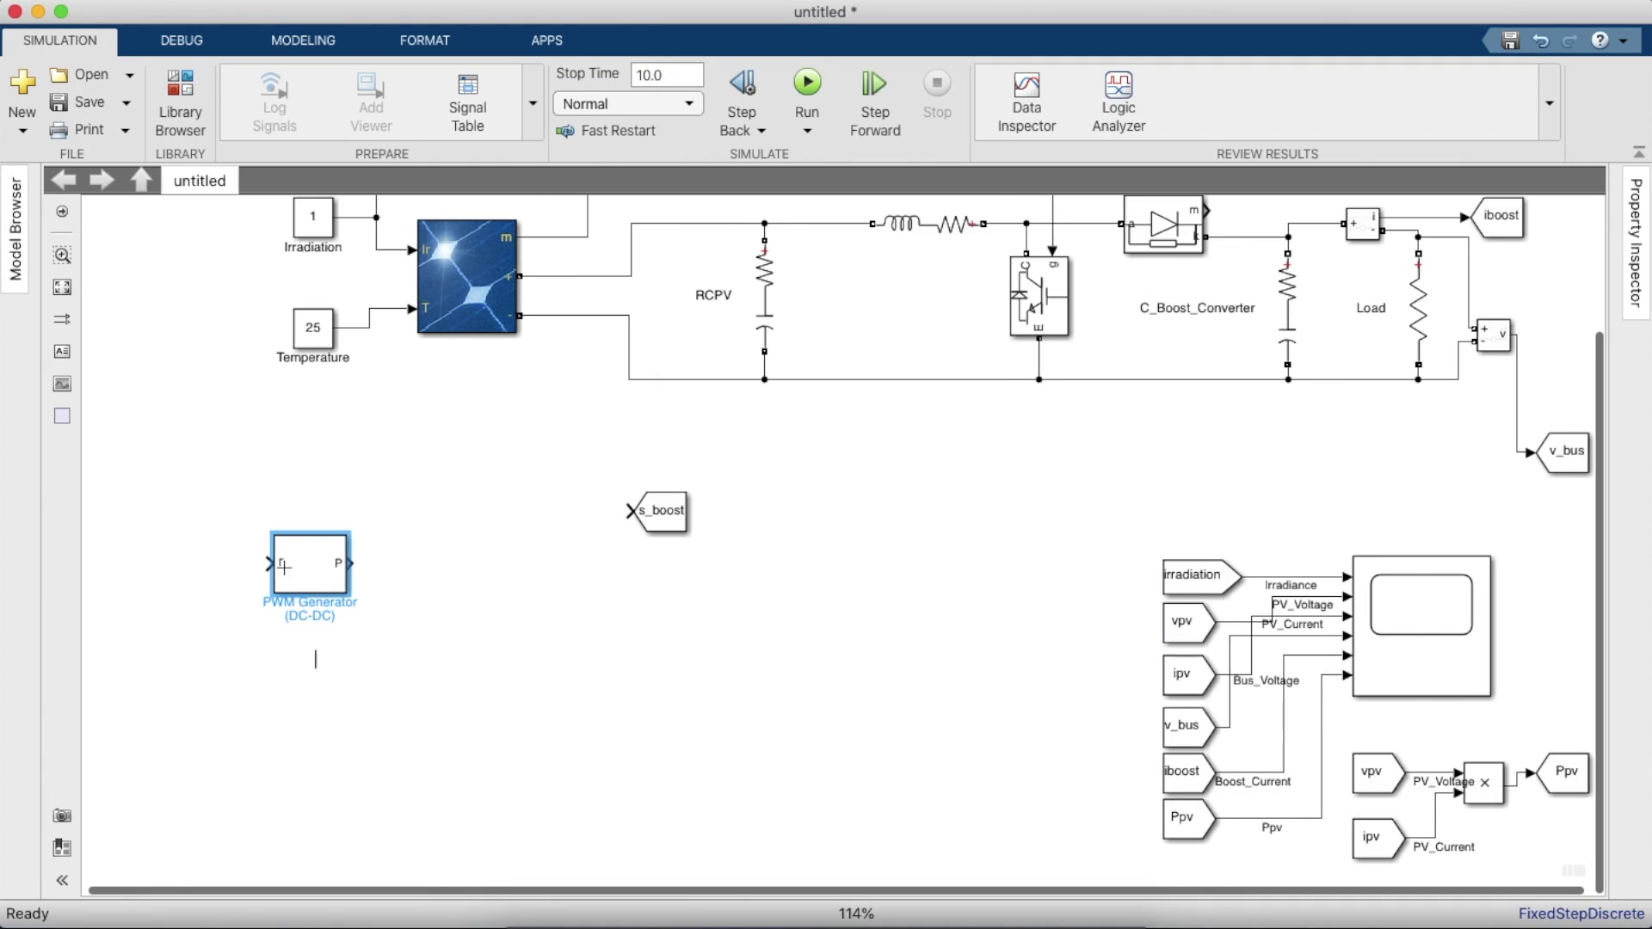
click(378, 565)
mouse_move(621, 521)
mouse_down()
mouse_move(352, 563)
mouse_move(480, 518)
mouse_up()
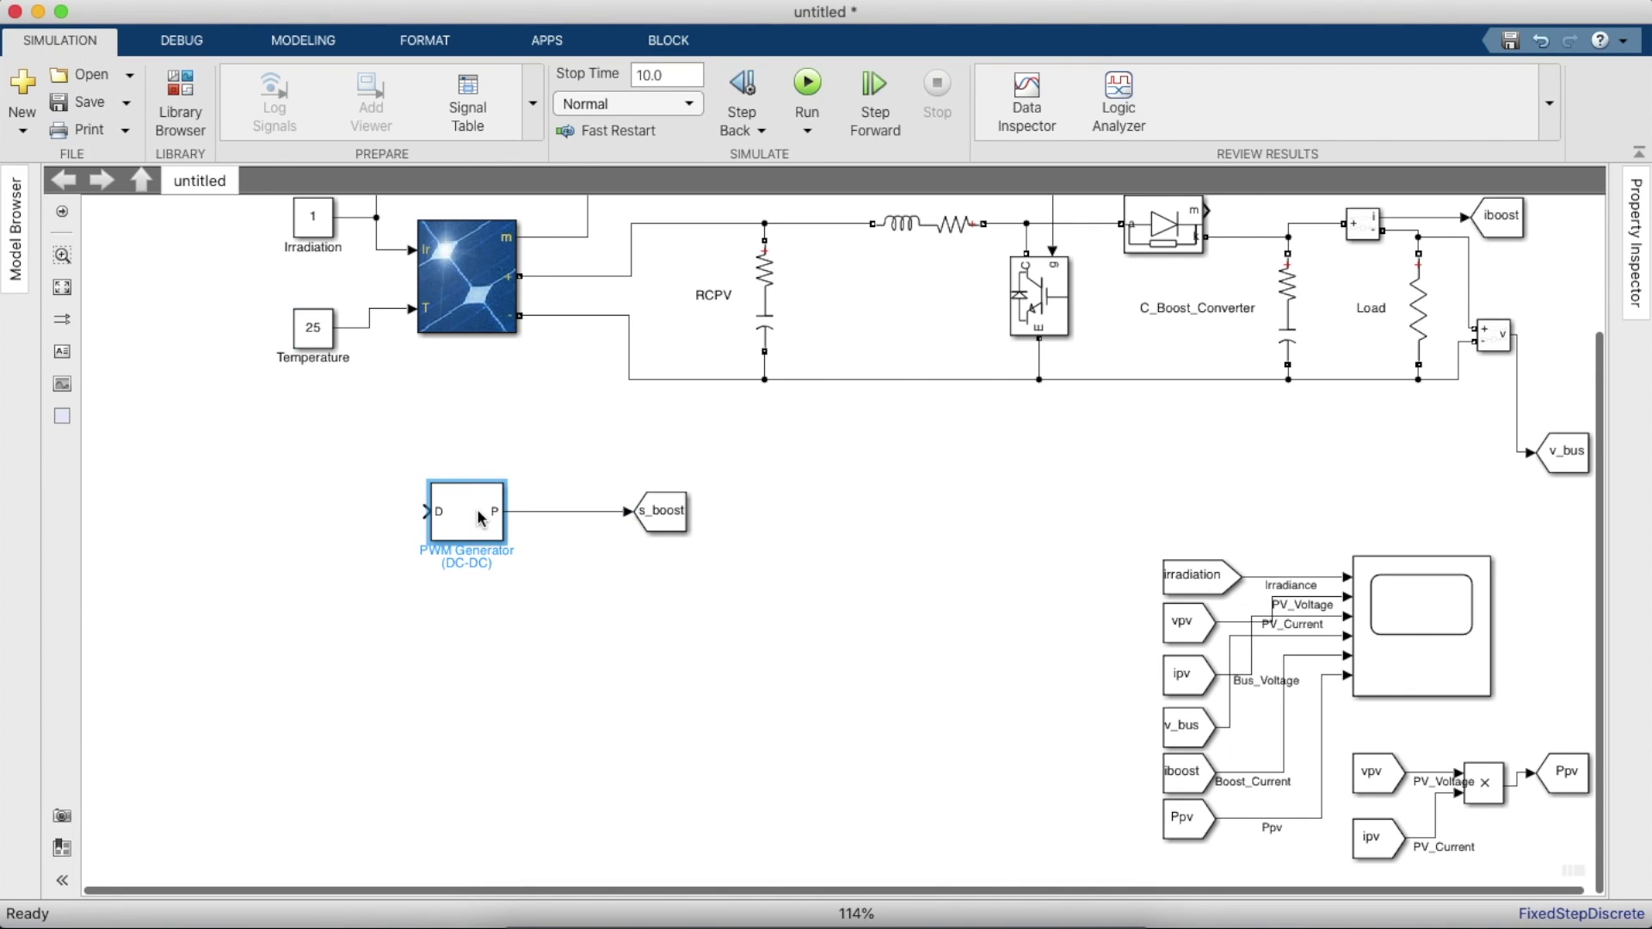
- Set the sample time of the PWM Generator (DC-DC) block to 10e-3
double_click(480, 518)
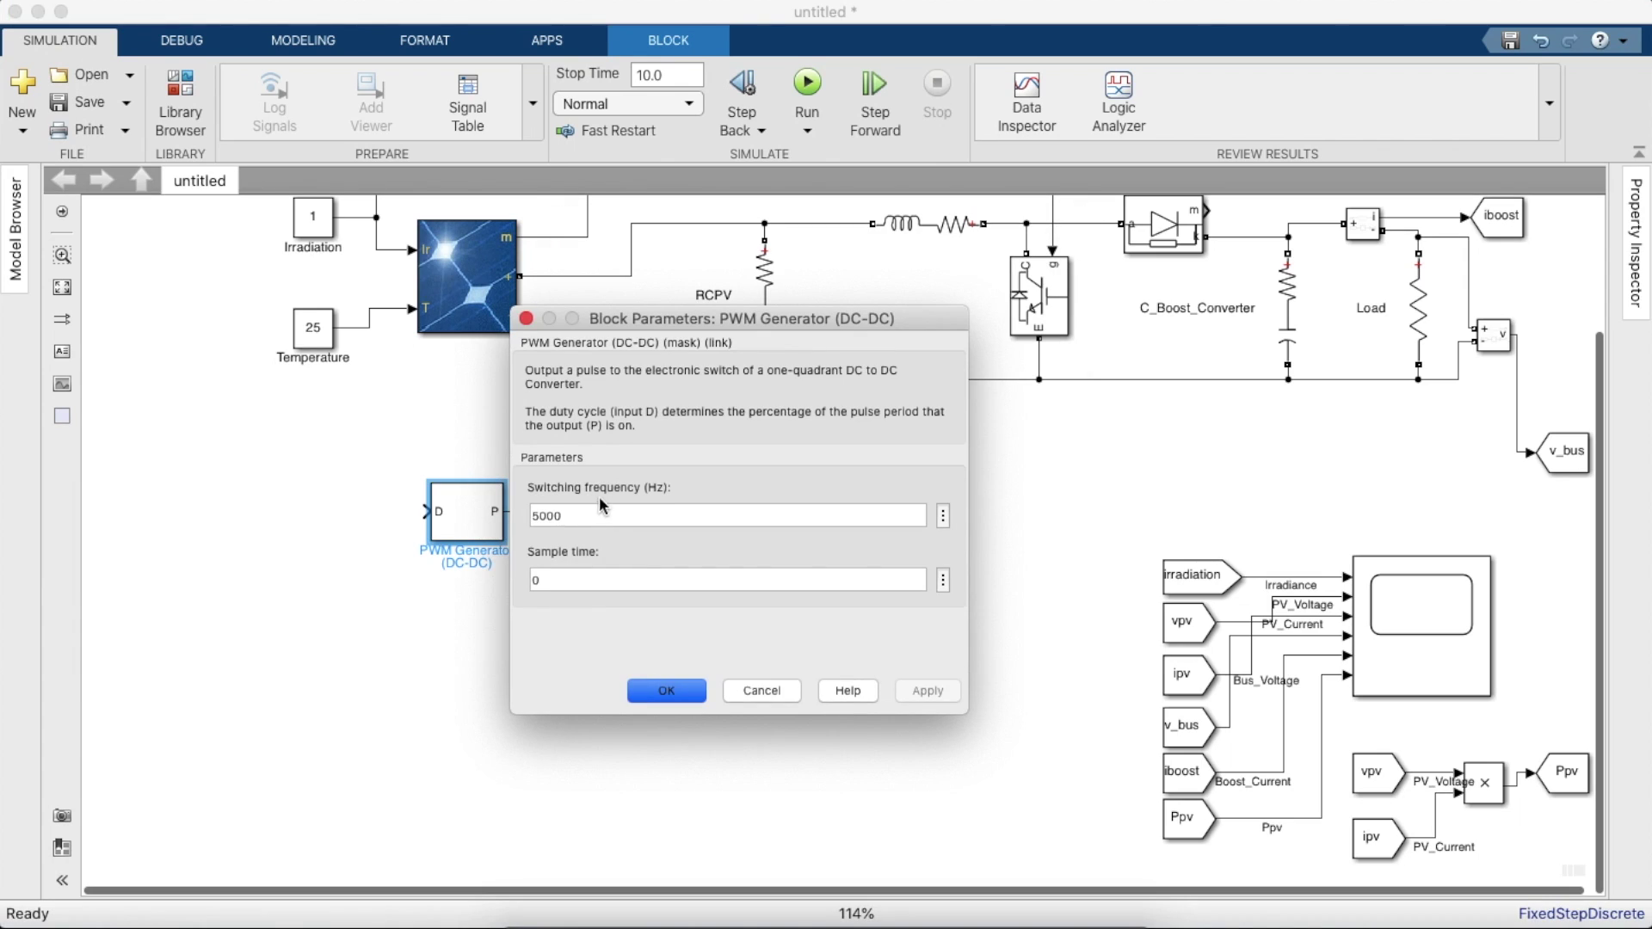
click(603, 578)
key(BackSpace)
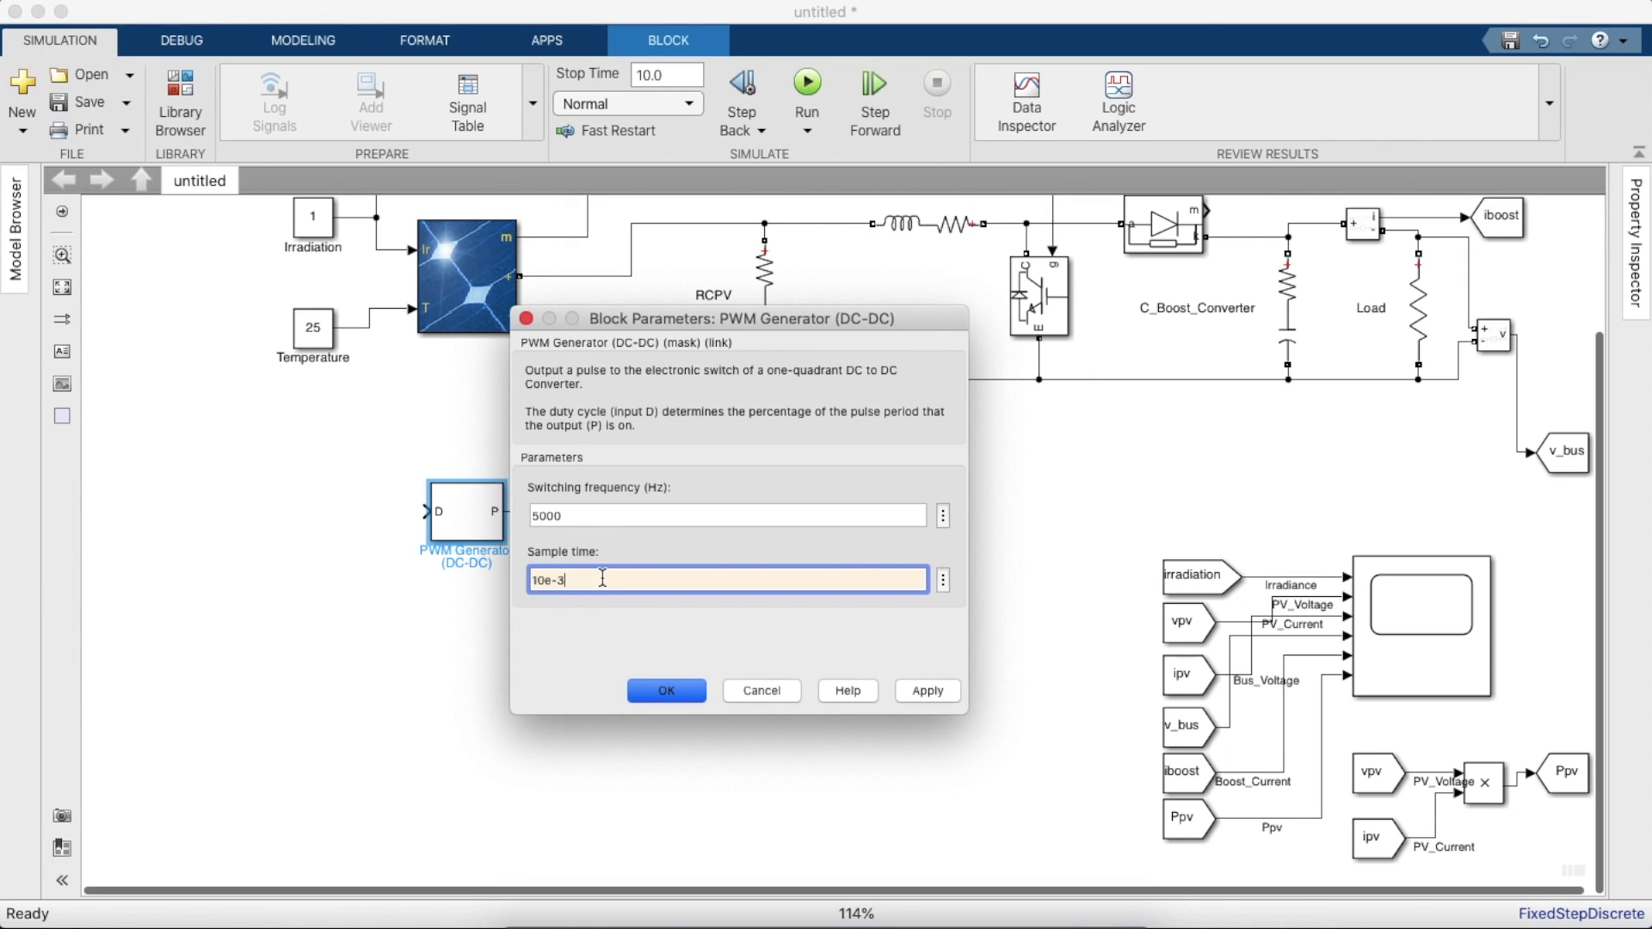
key(Return)
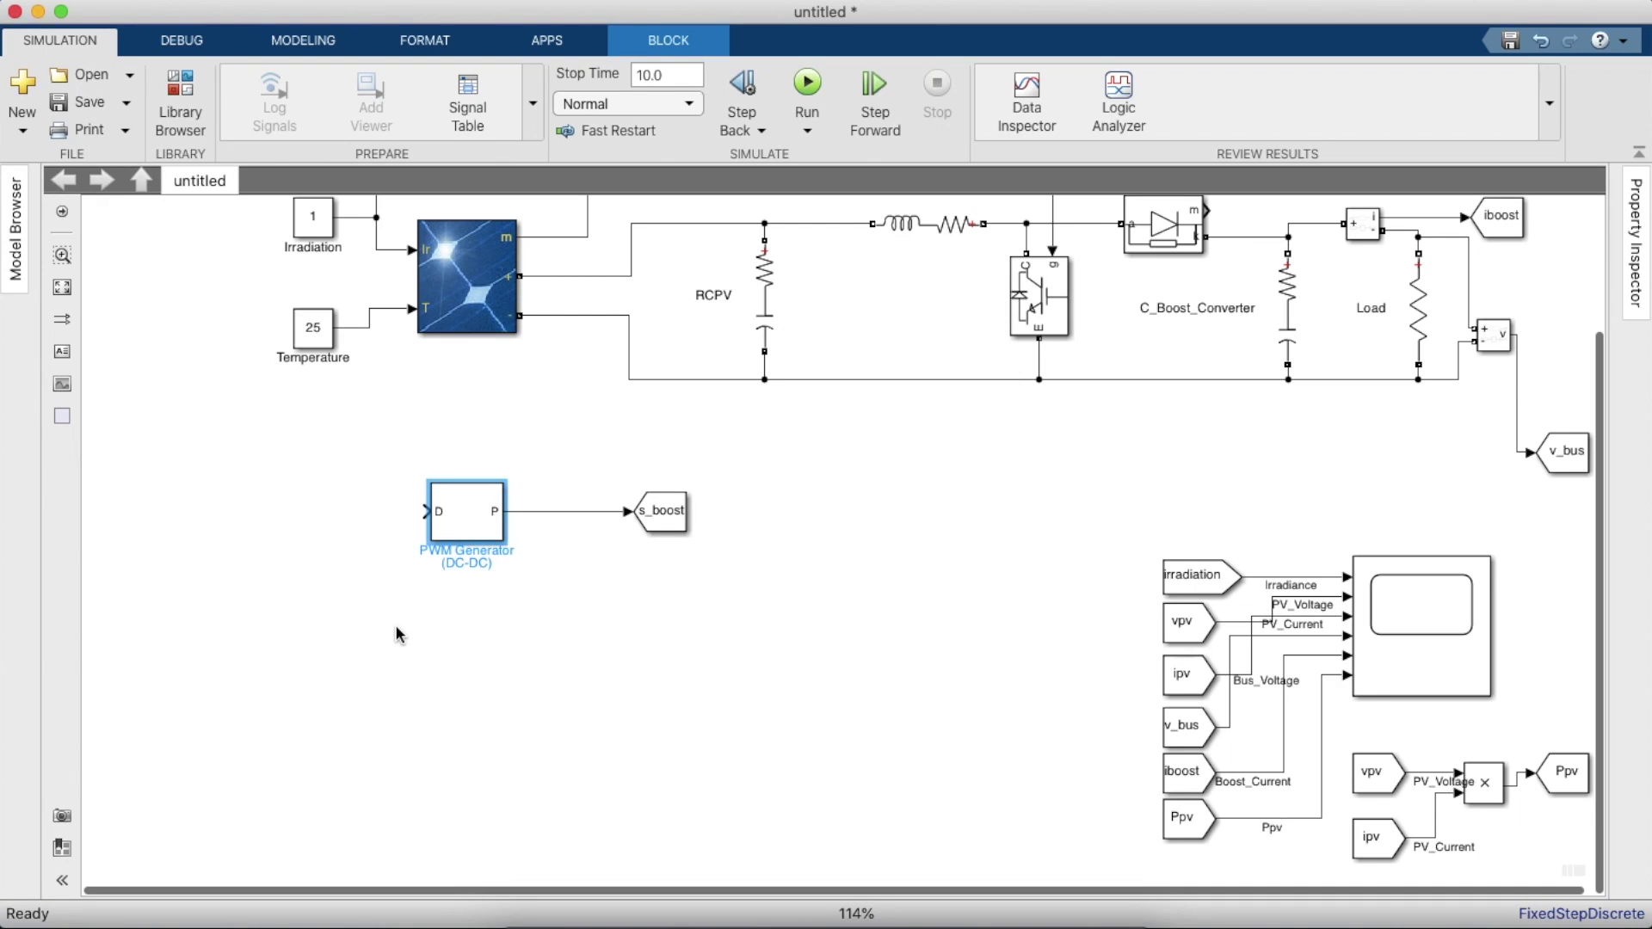
- Feed the D input of the PWM Generator (DC-DC) from a From block with the Goto tag duty
mouse_move(466, 511)
mouse_down()
mouse_move(804, 527)
mouse_move(424, 560)
mouse_move(475, 523)
mouse_up()
double_click(446, 512)
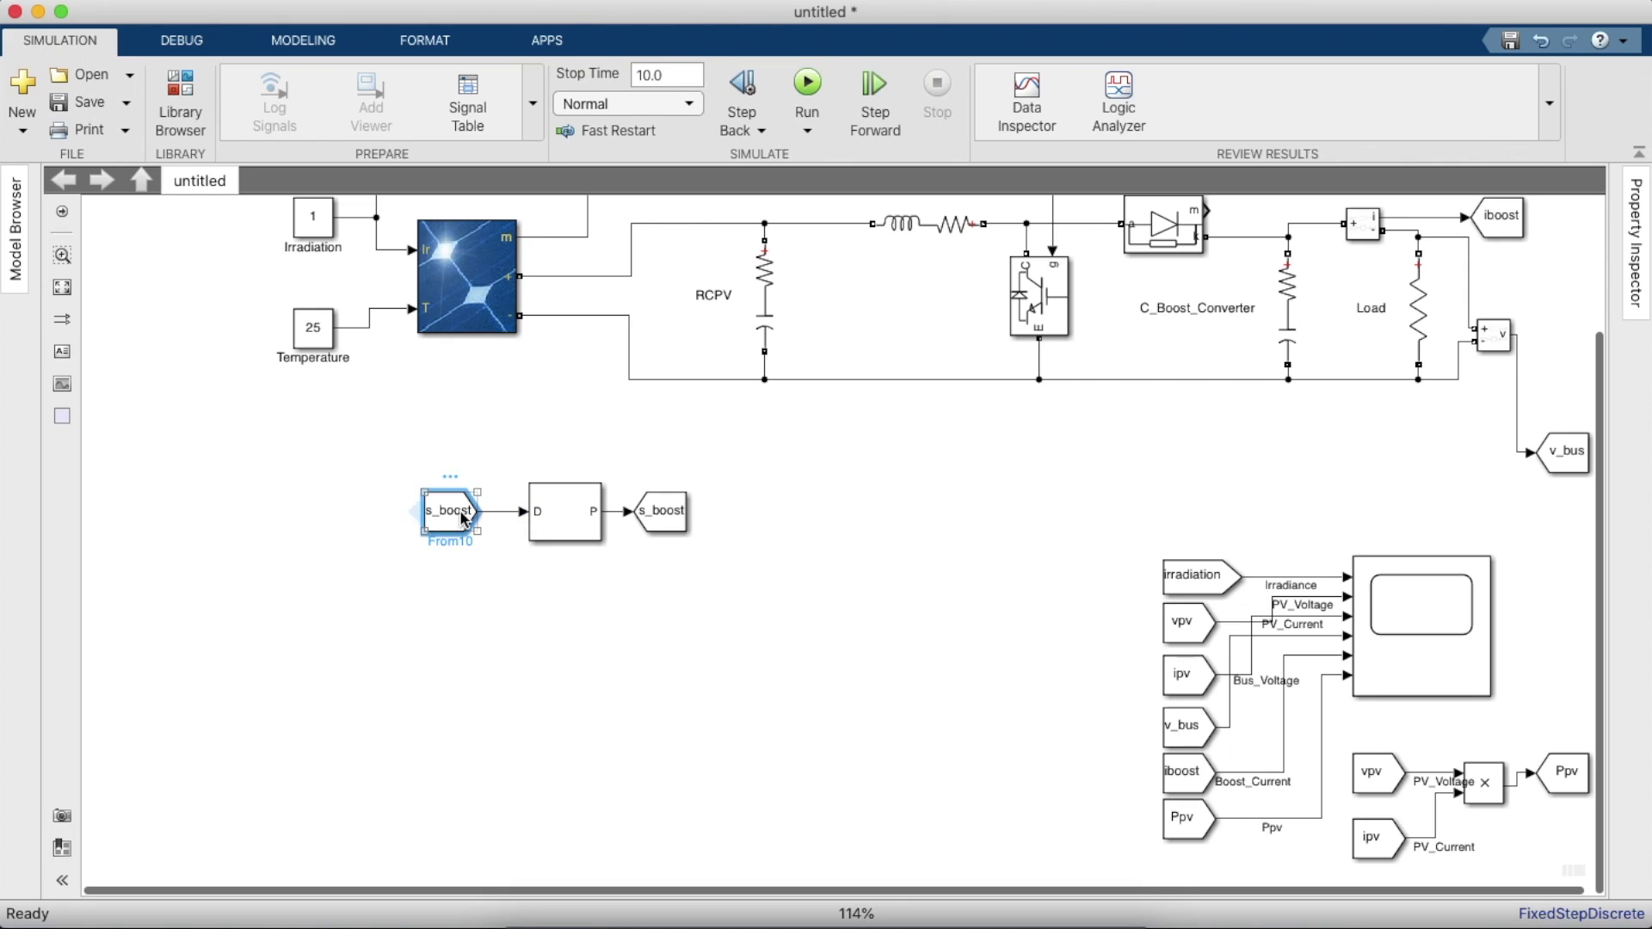
double_click(568, 497)
text(duty)
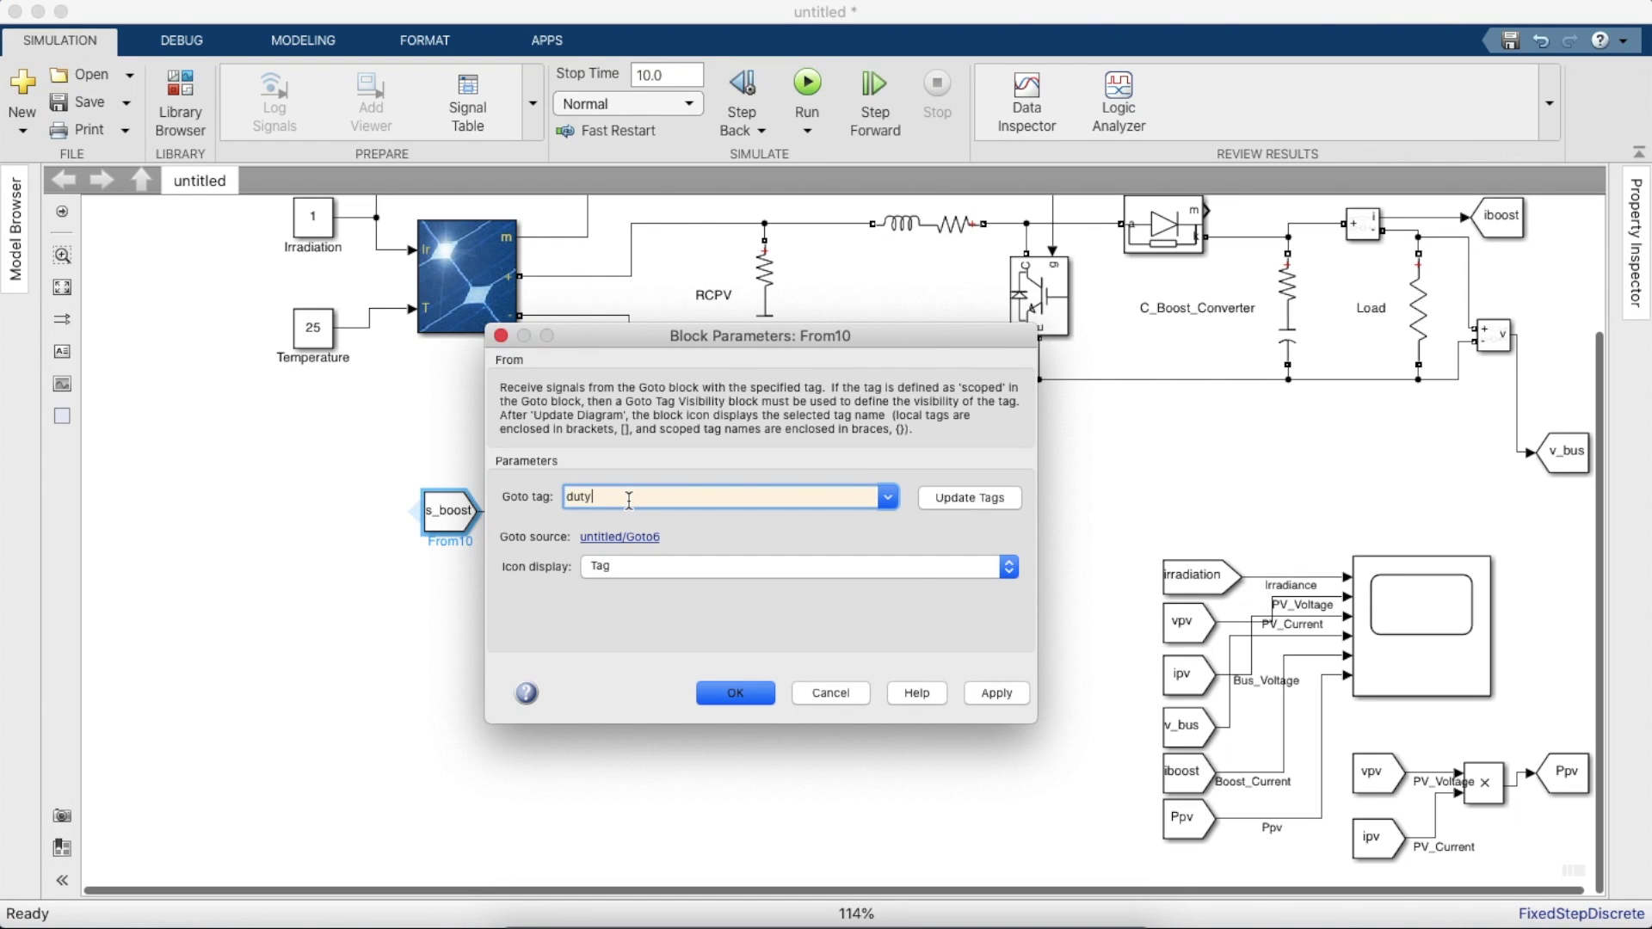
key(Return)
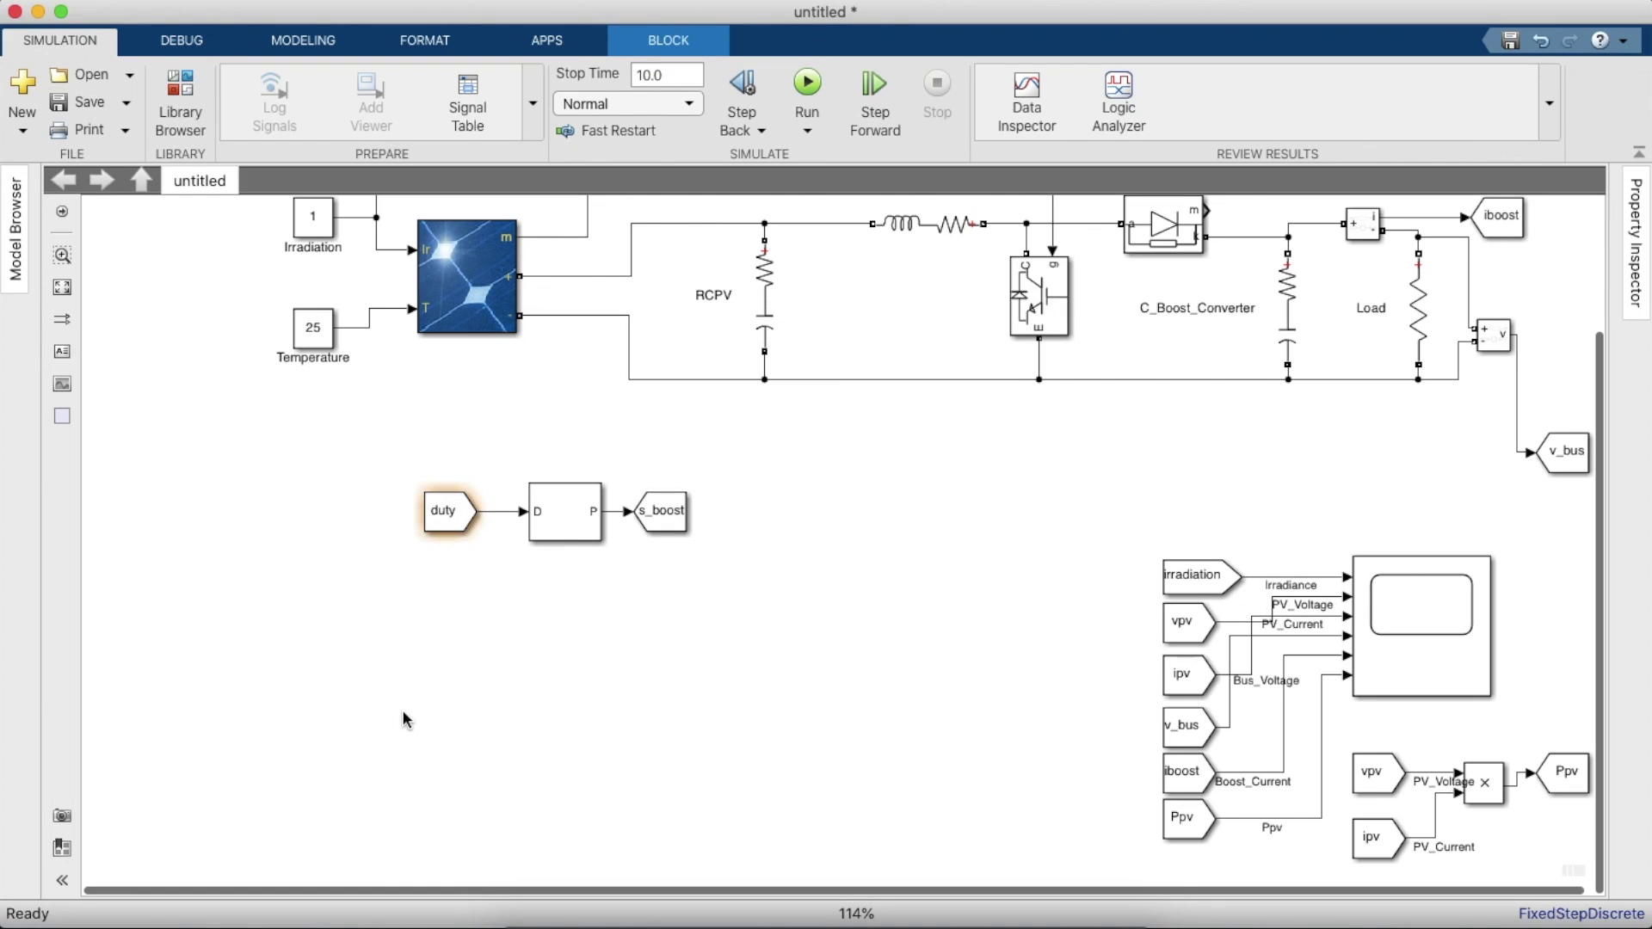
click(405, 719)
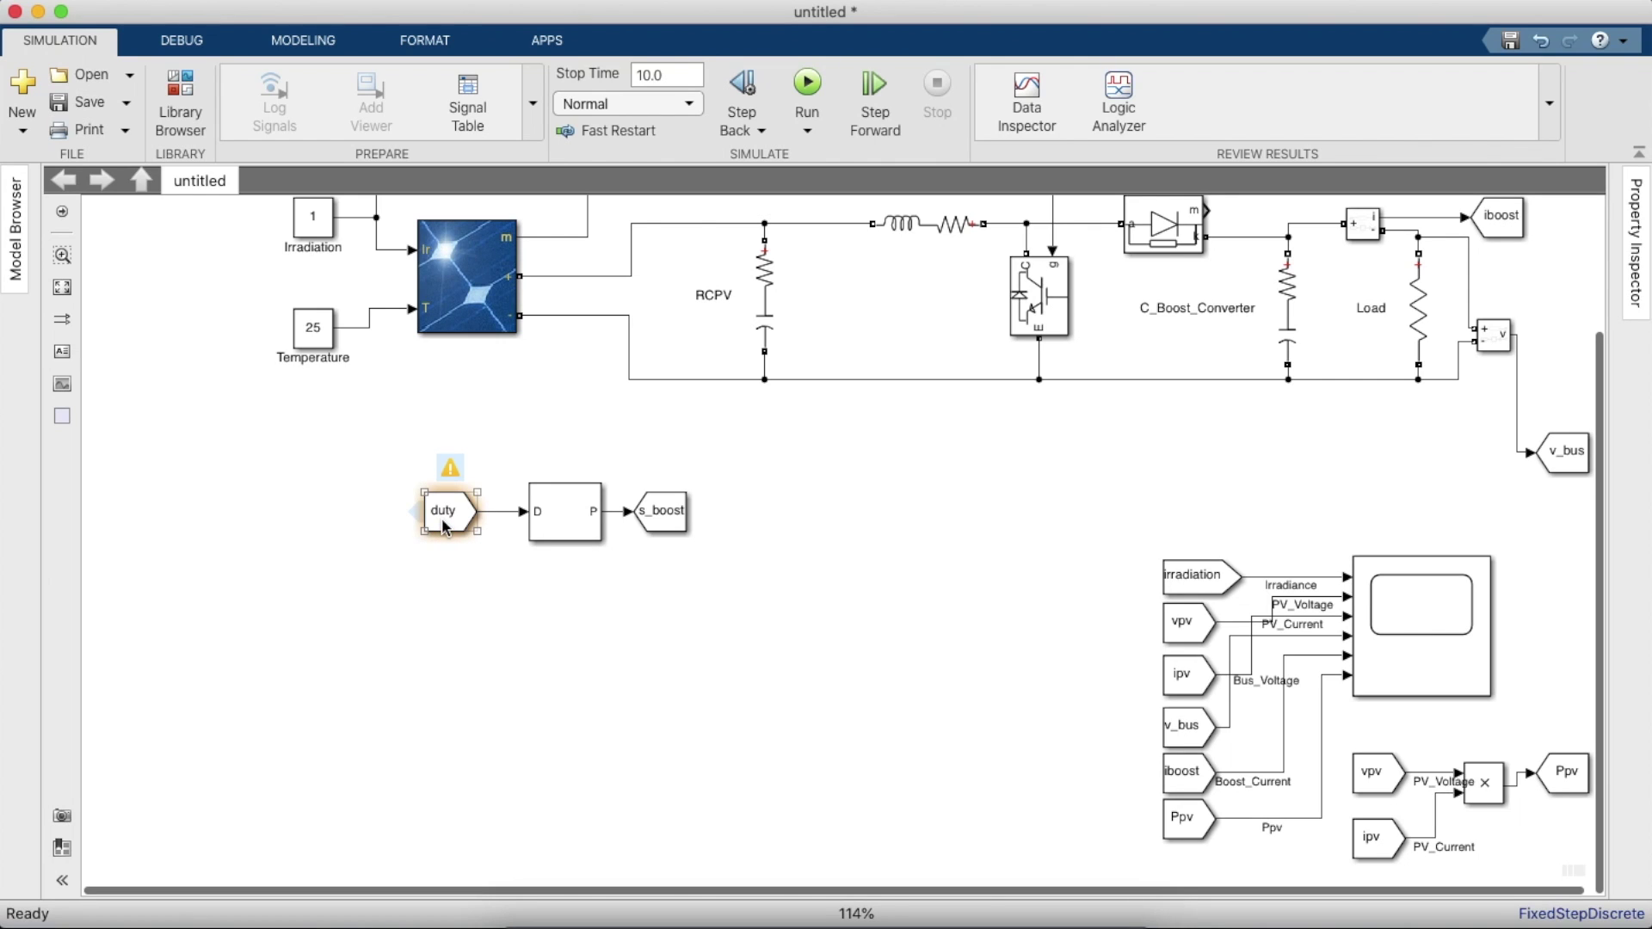
- Search the library for function and add a PandO MATLAB Function block with Vpv and Ipv inputs fed by the vpv and ipv tags
click(180, 102)
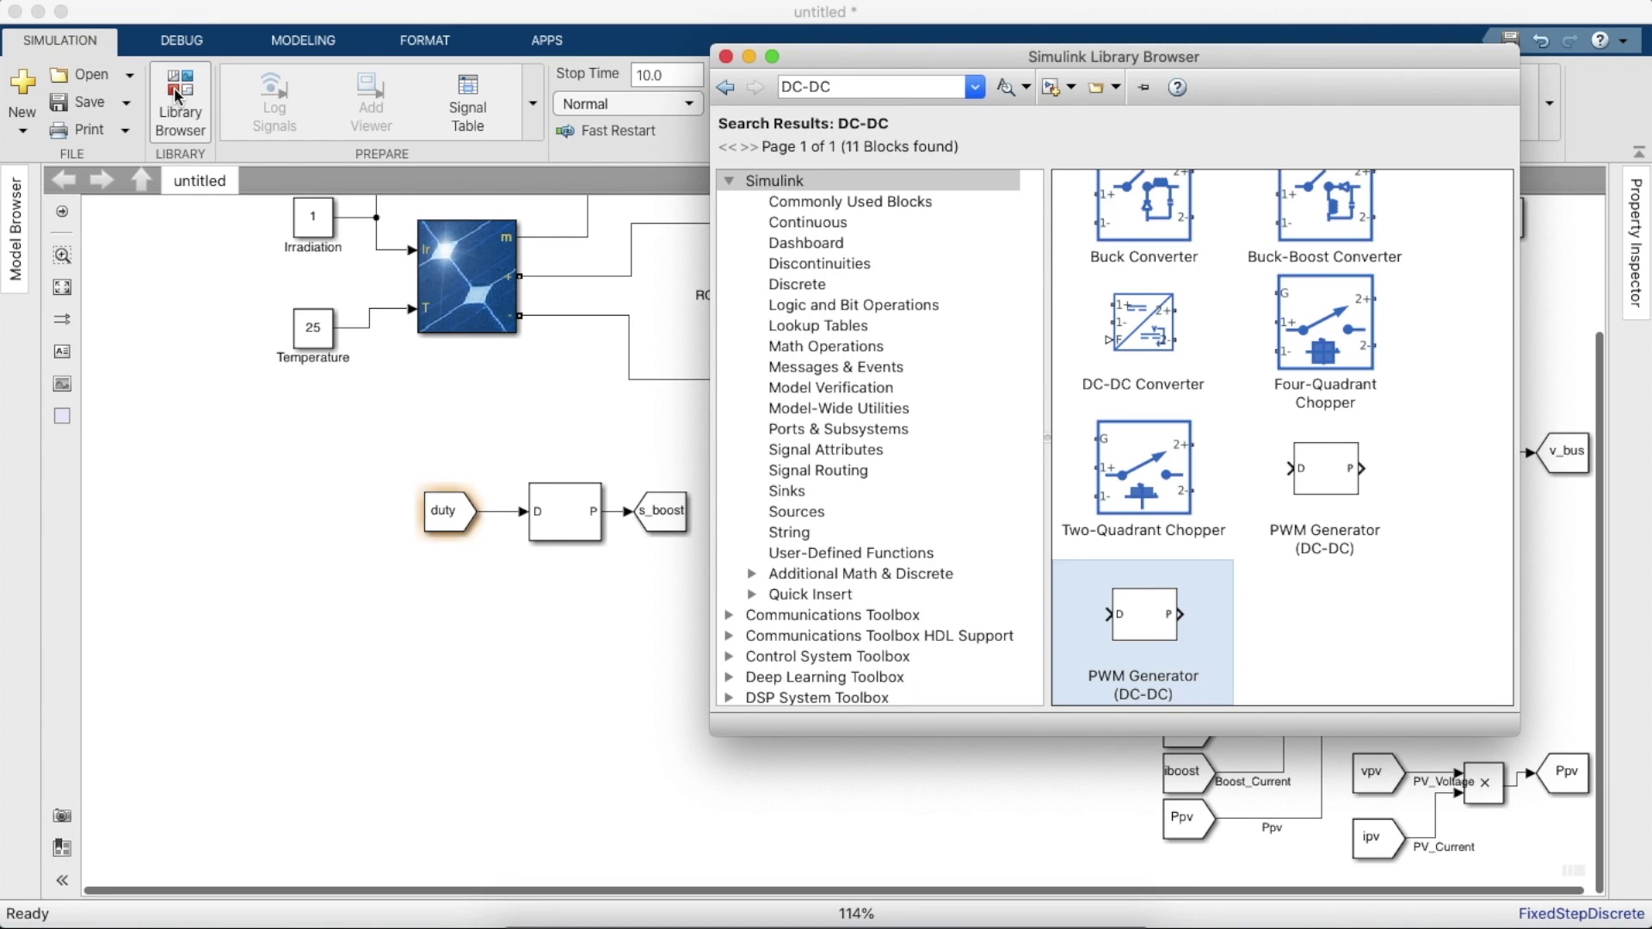
click(852, 87)
key(BackSpace)
text(f)
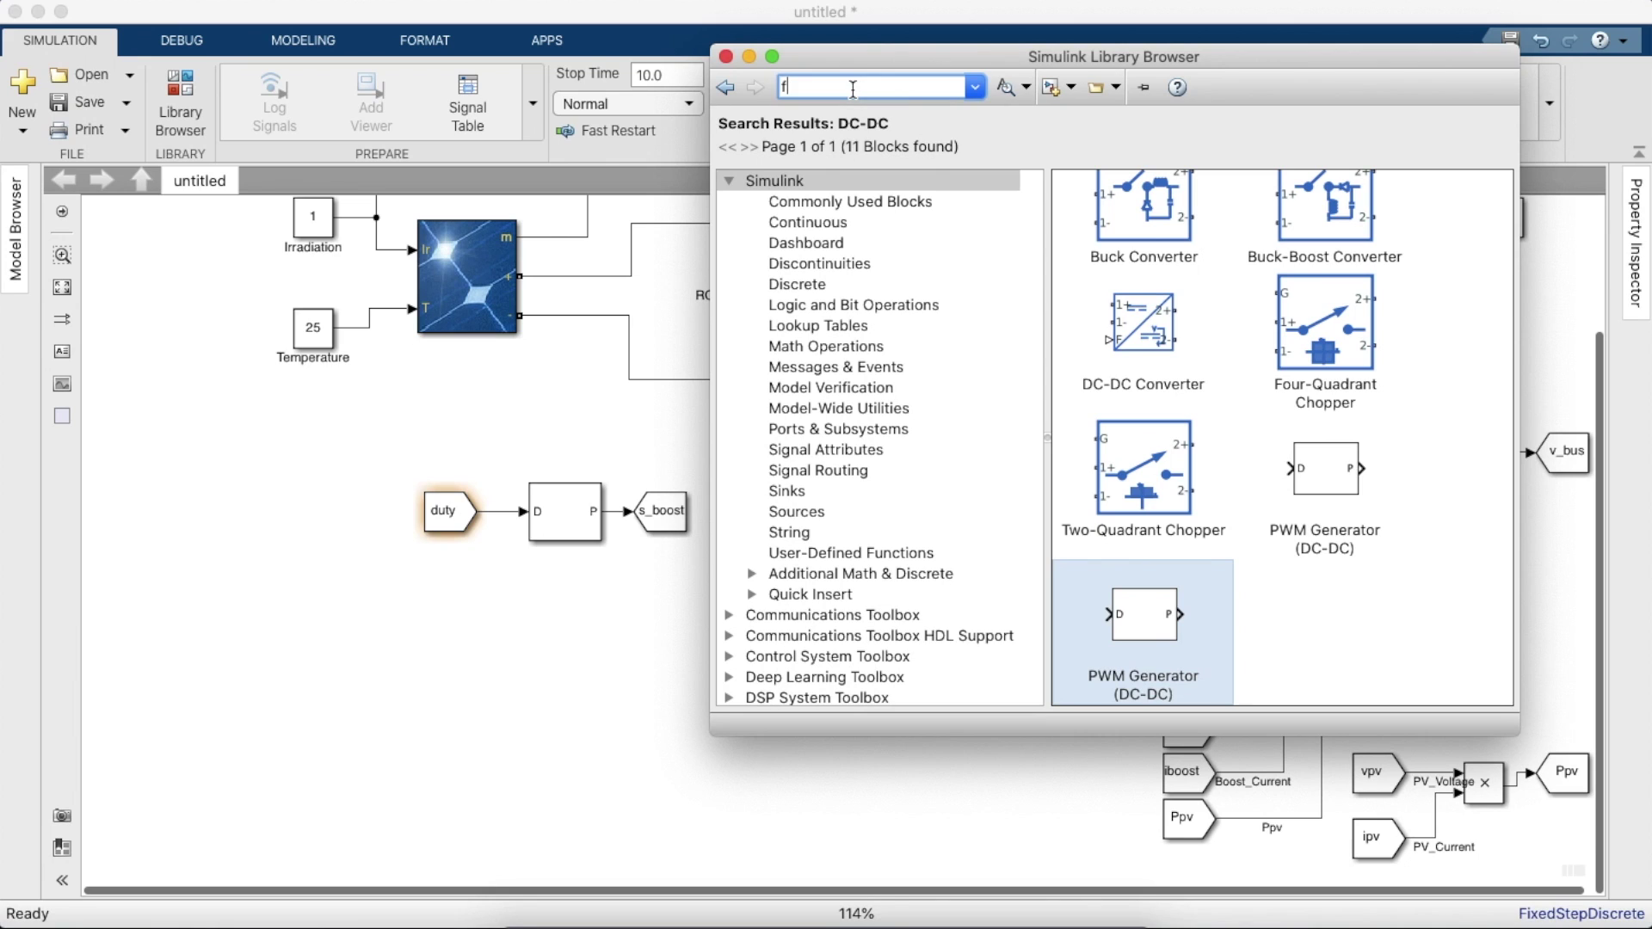
text(unction)
key(Return)
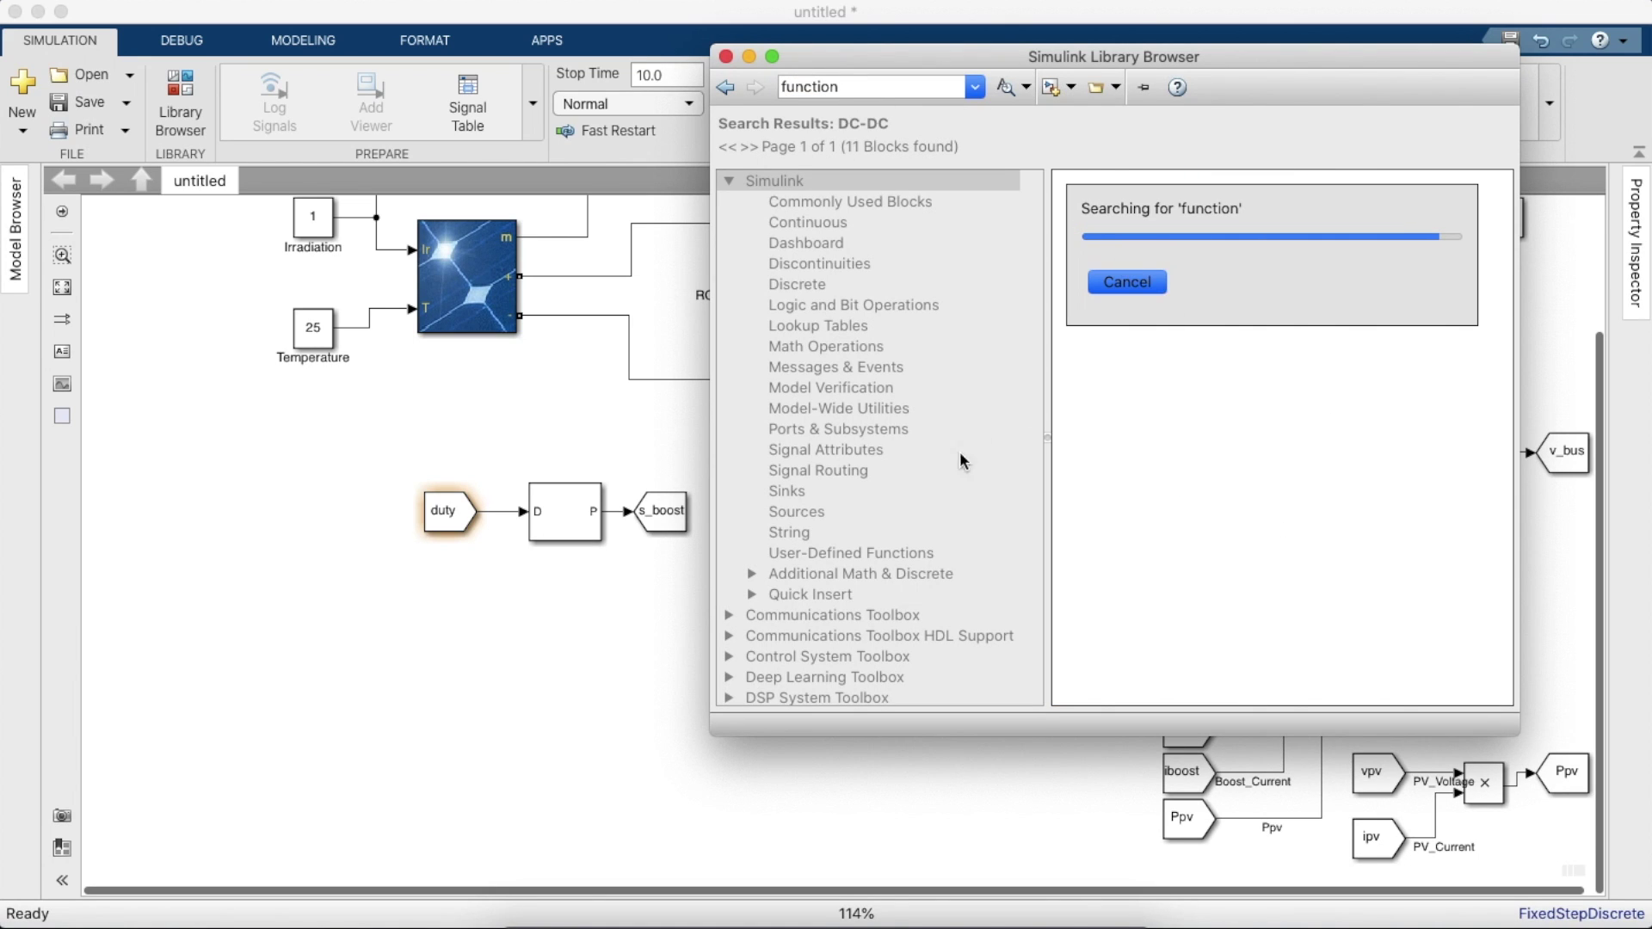
scroll(1278, 585, down, 10)
scroll(1277, 585, up, 6)
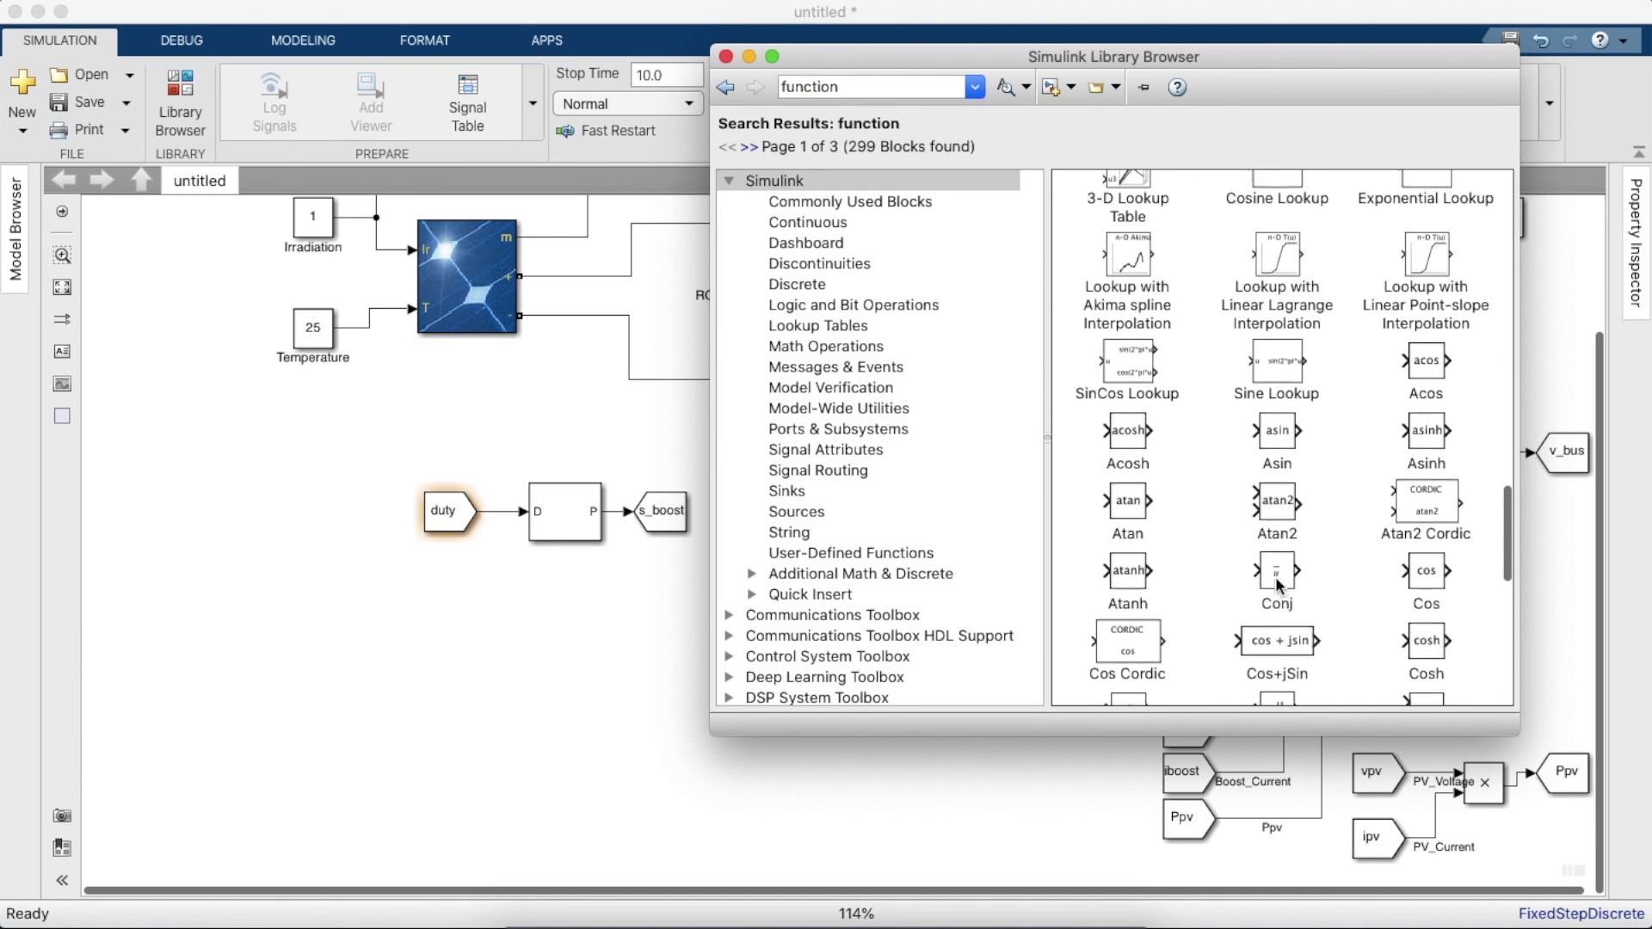
scroll(1278, 585, up, 2)
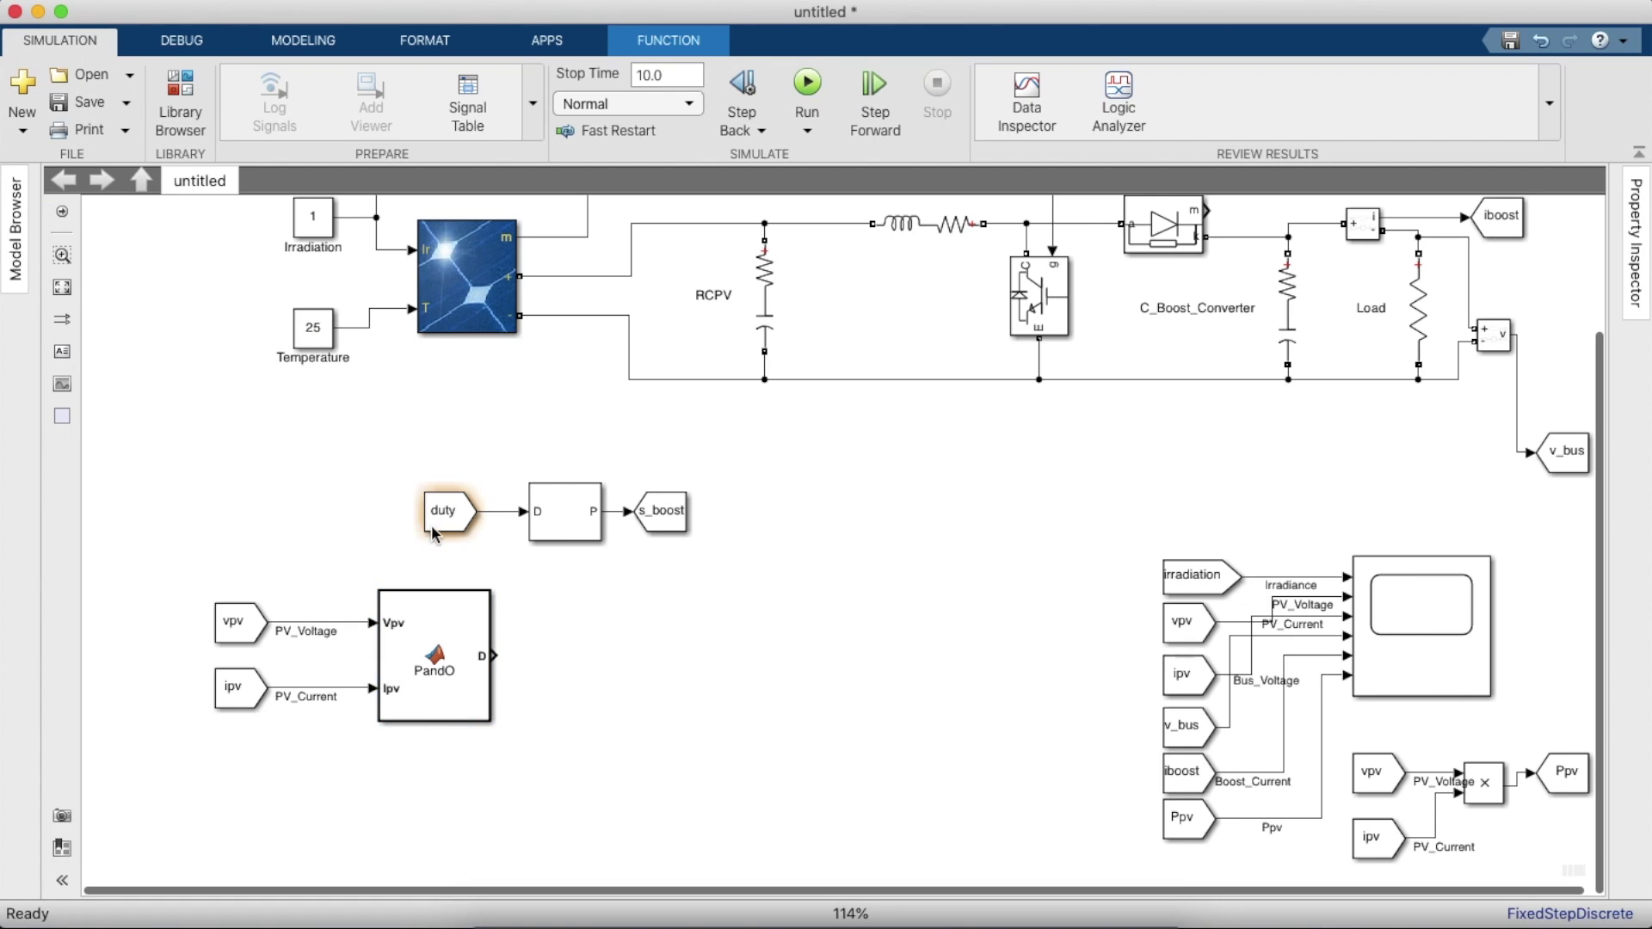
- Create a Goto block for the duty tag from the duty From block and connect the PandO block's D output to it
click(437, 527)
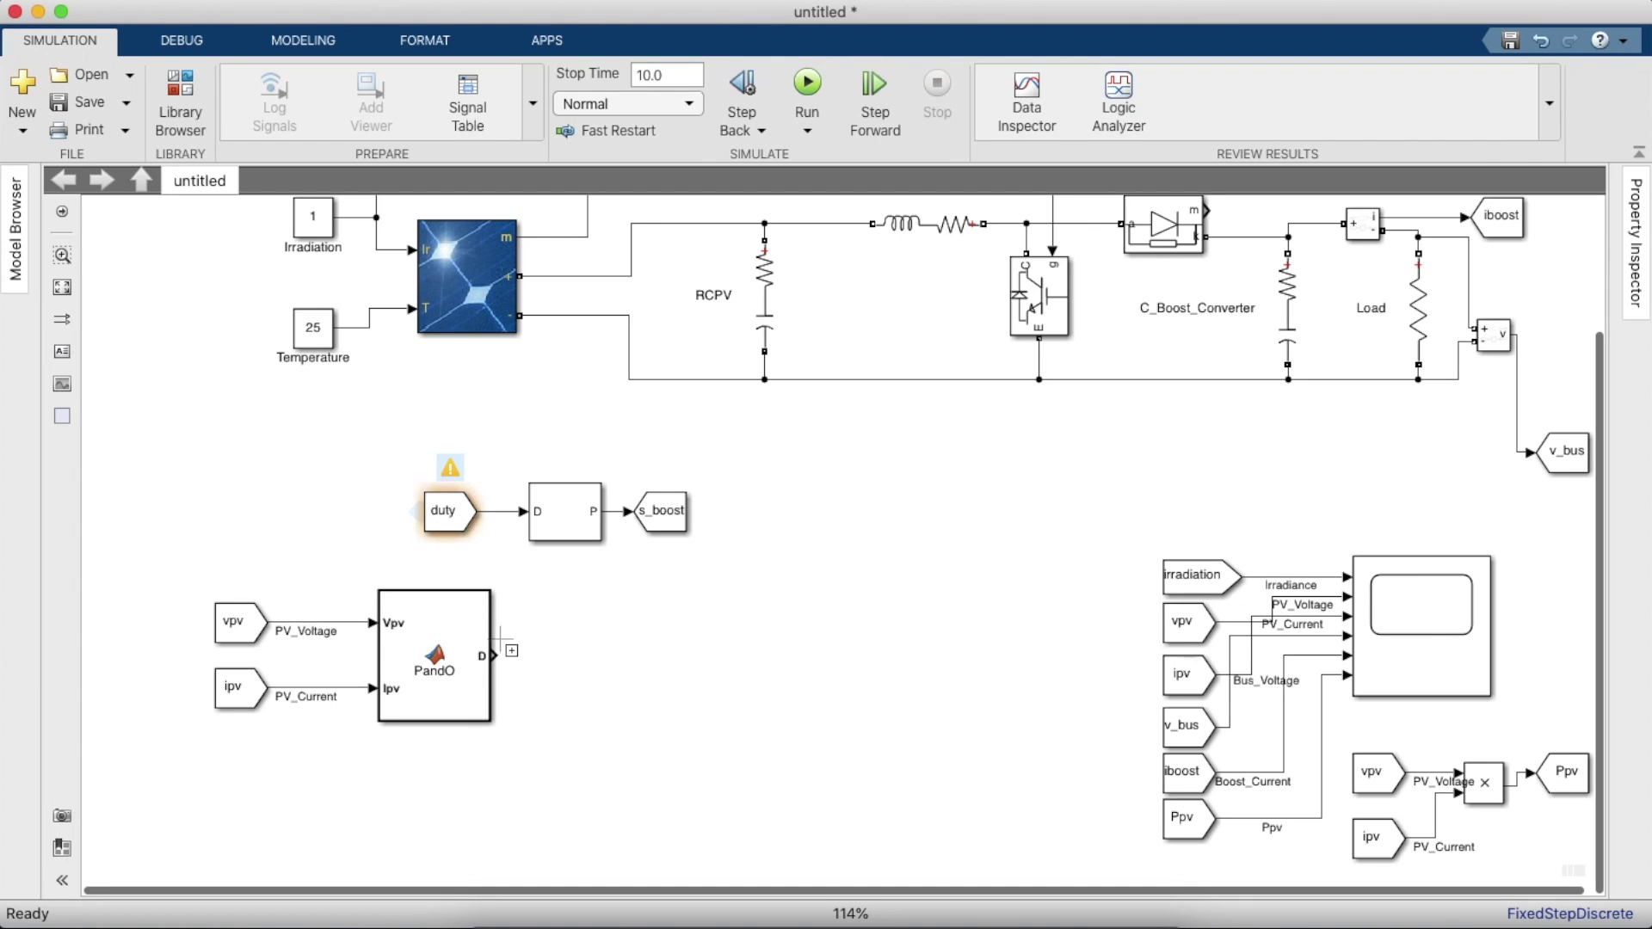
click(415, 520)
drag(414, 519, 612, 727)
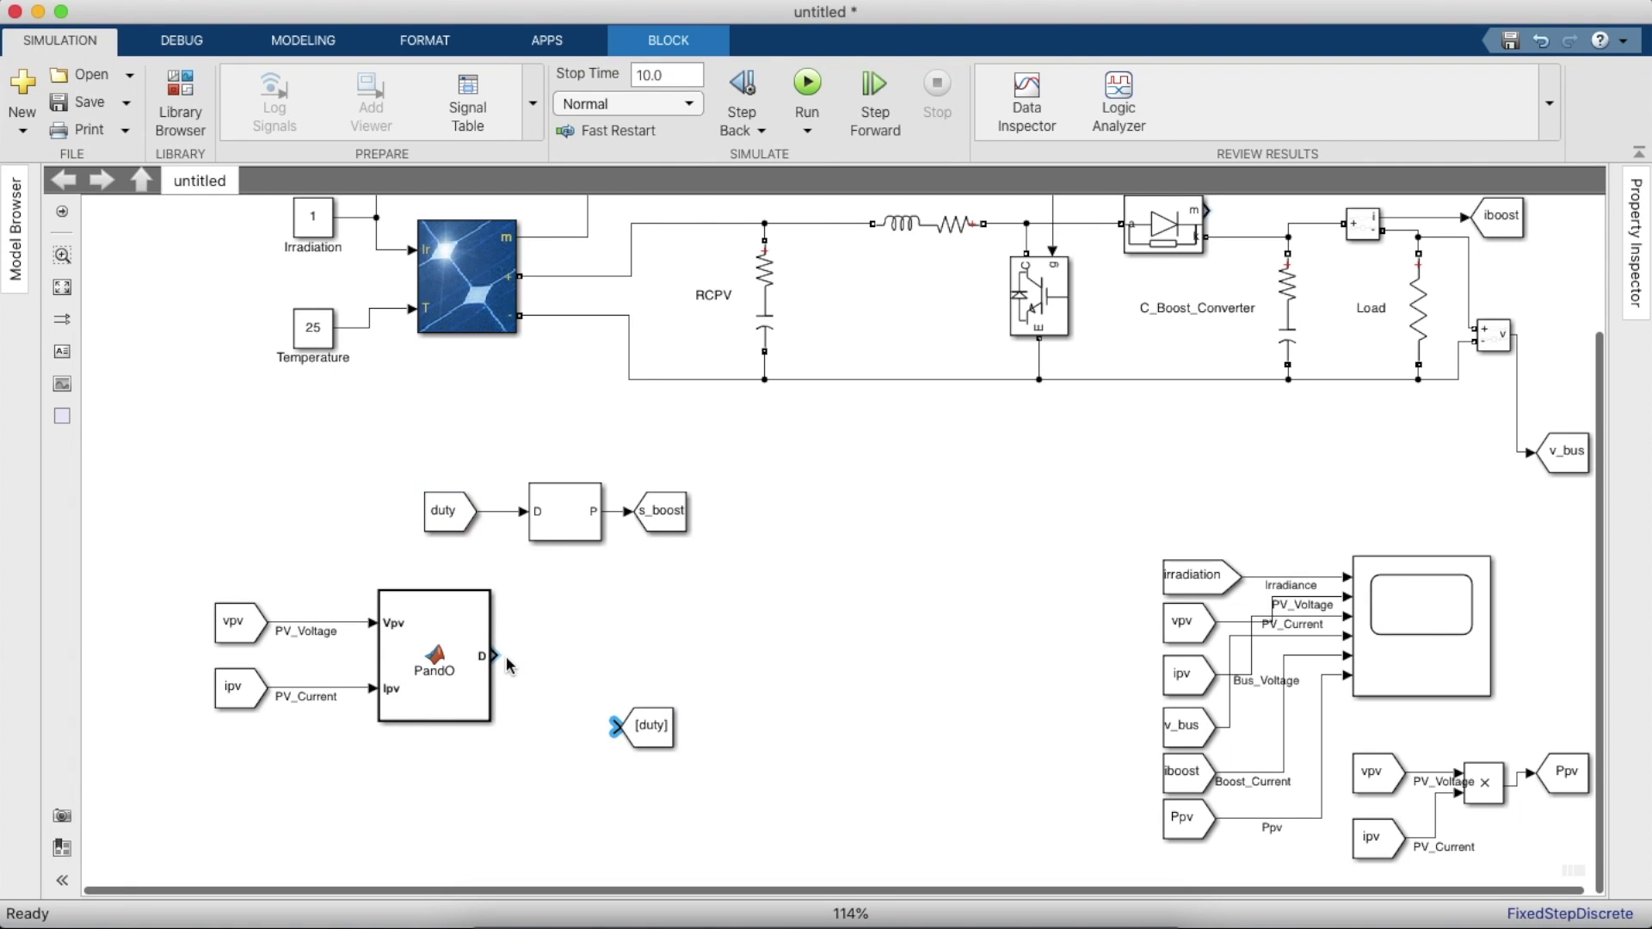
drag(508, 663, 501, 656)
click(239, 681)
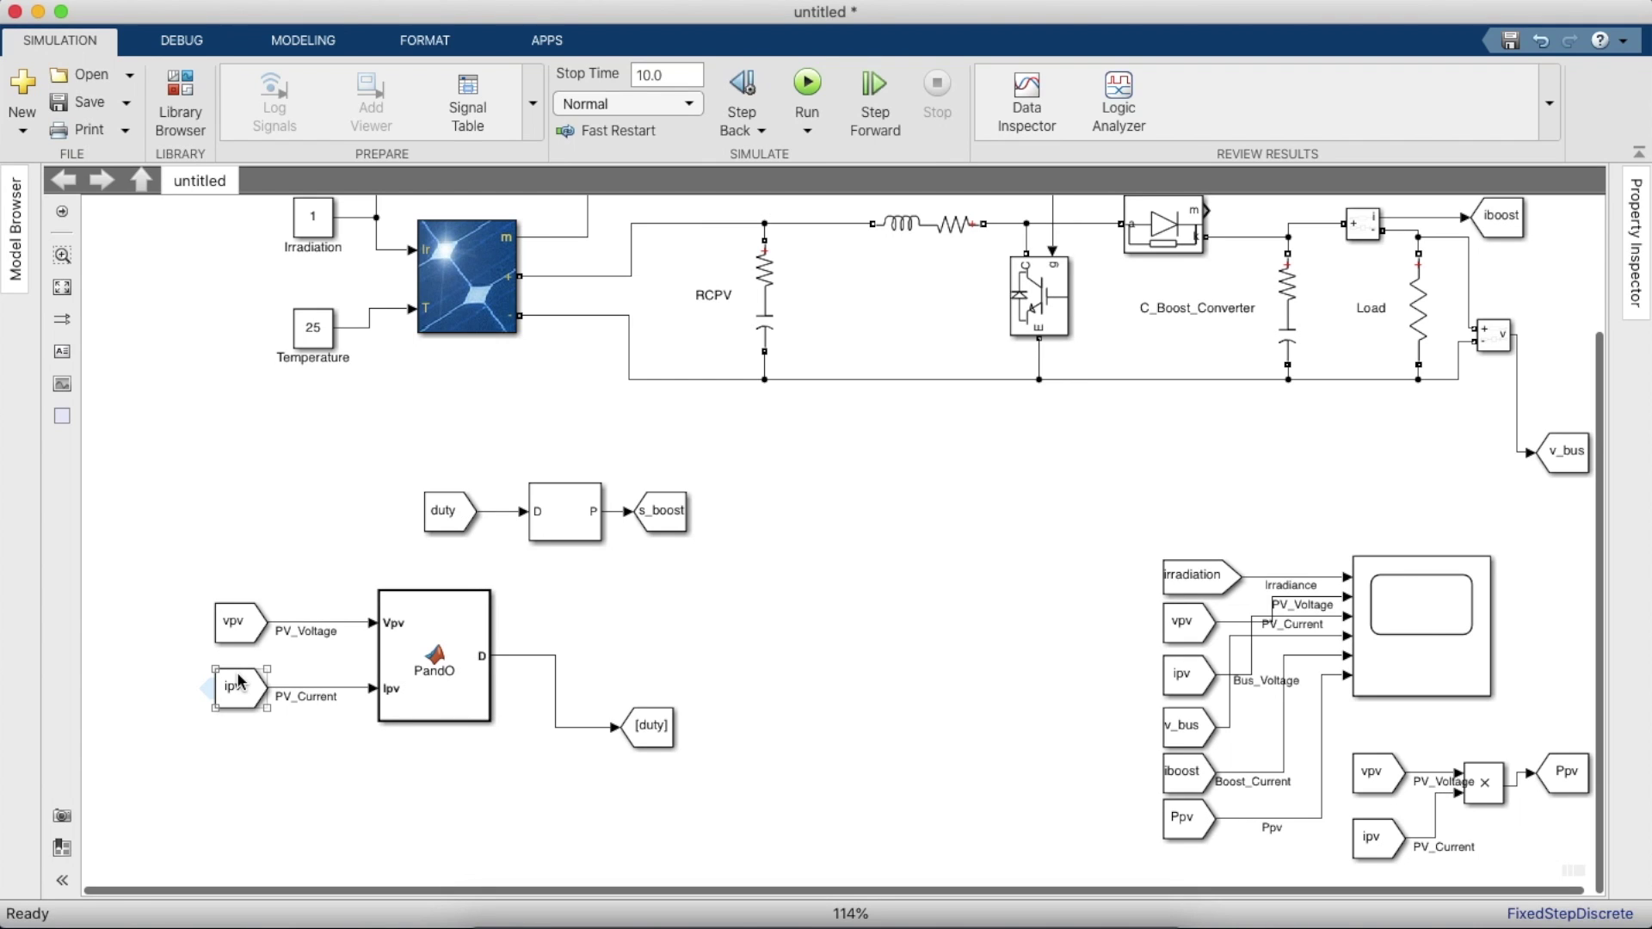
- Examine the duty-cycle algorithm code inside the PandO function block and return to the model
double_click(469, 688)
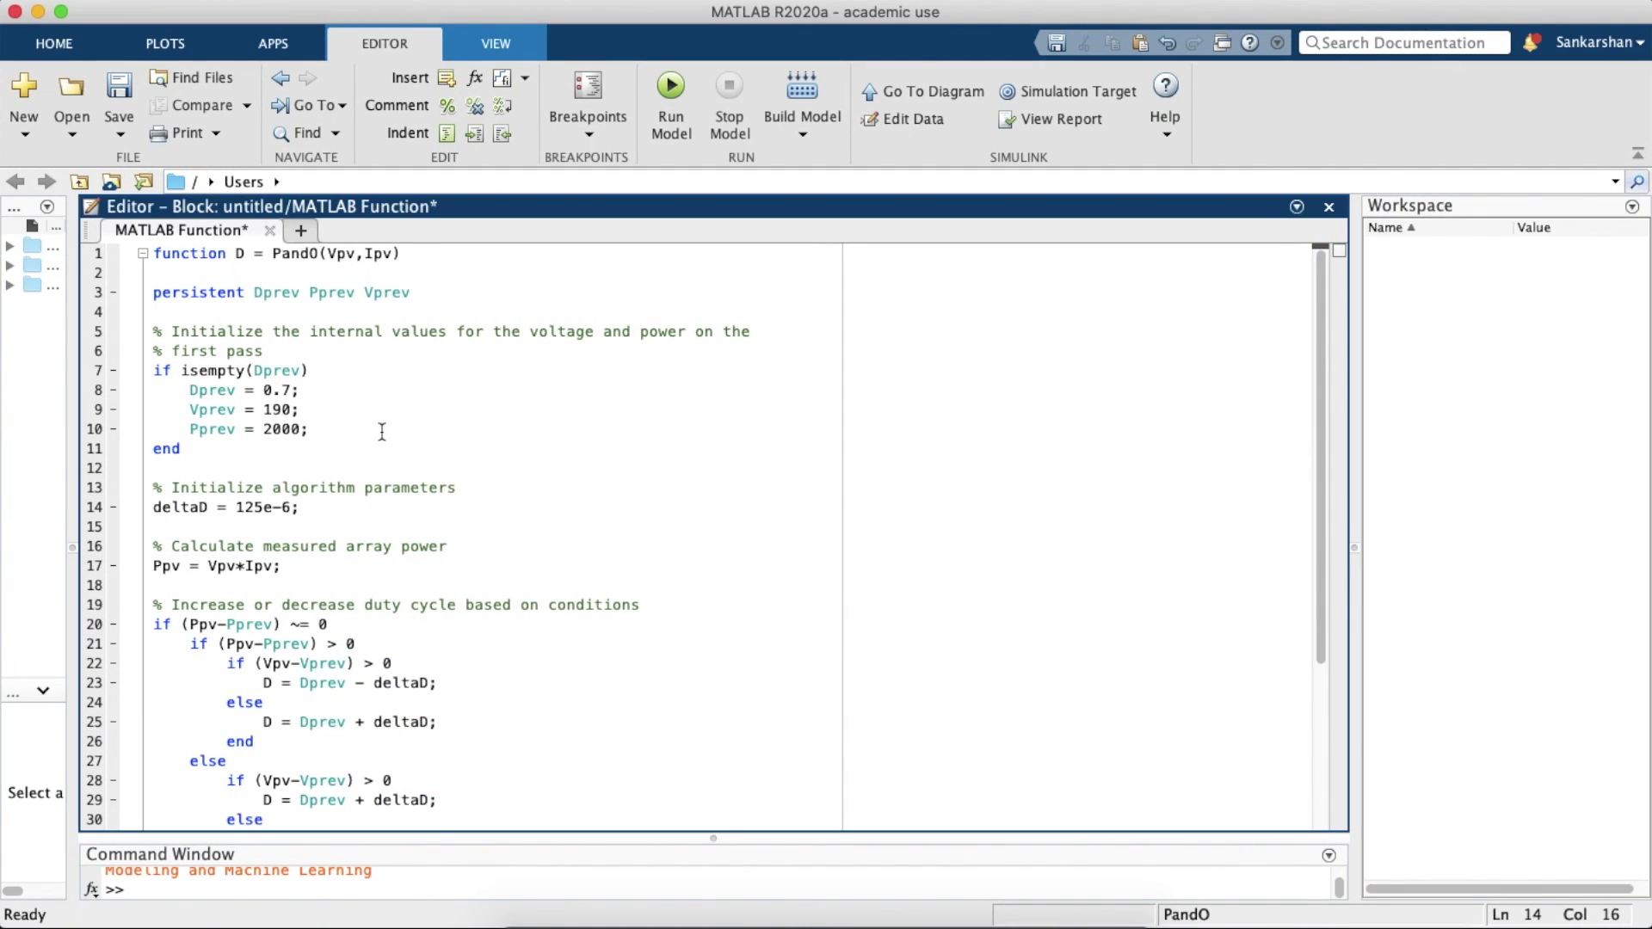
click(38, 11)
click(719, 669)
- Set the duty Goto block's tag visibility to global and start the simulation
click(658, 735)
double_click(662, 738)
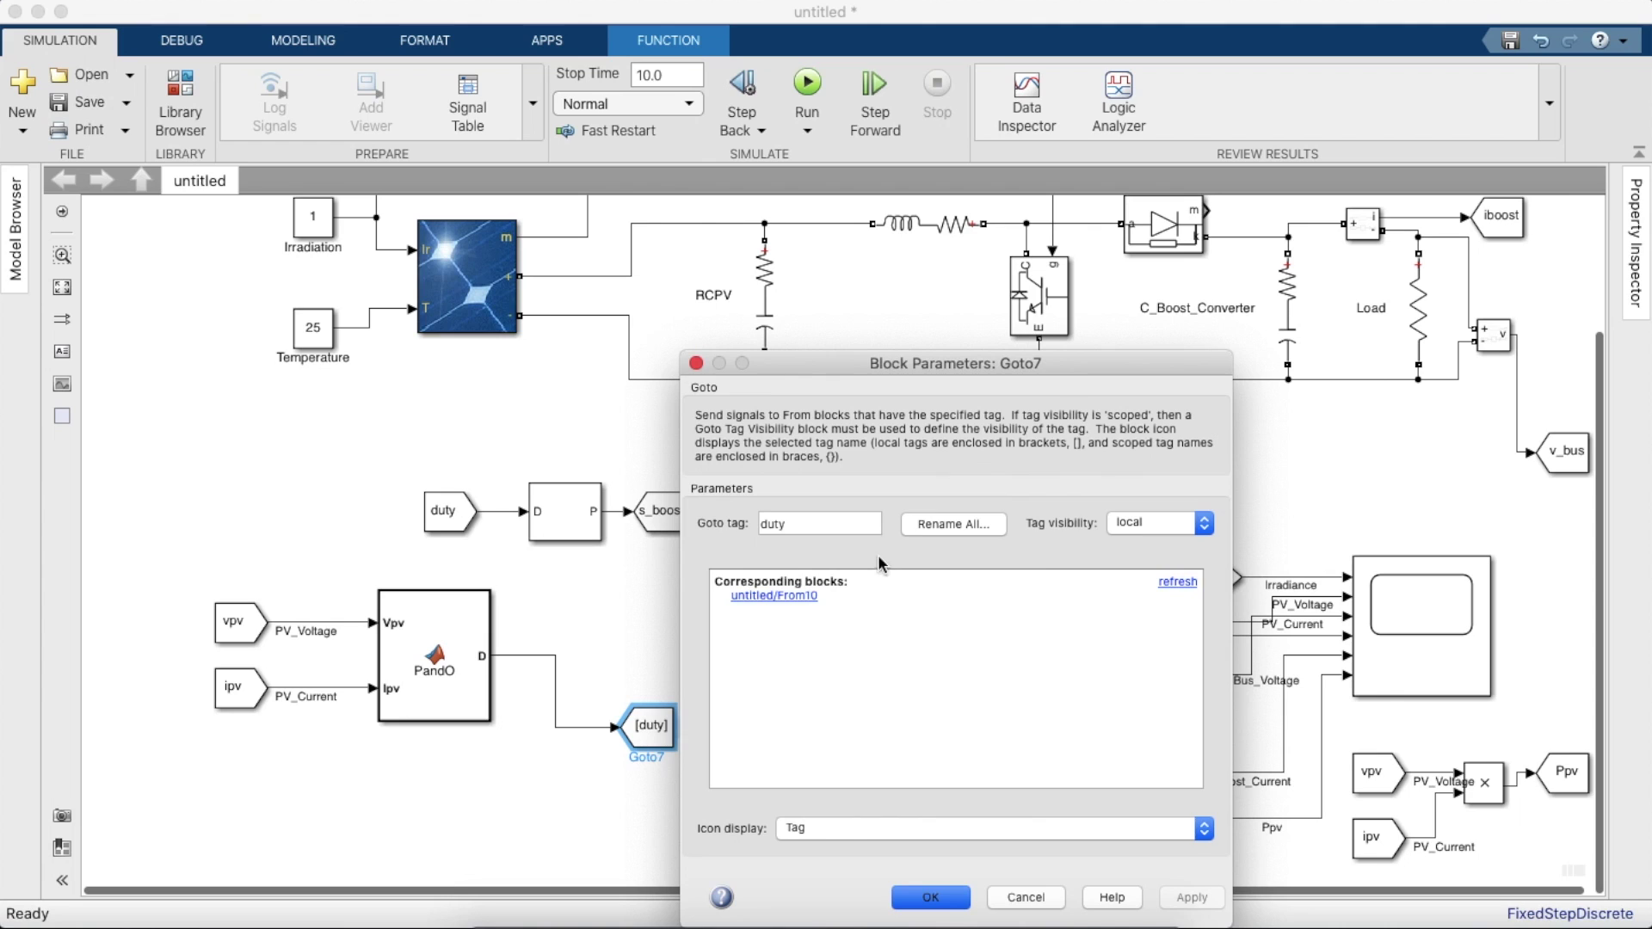
click(1158, 531)
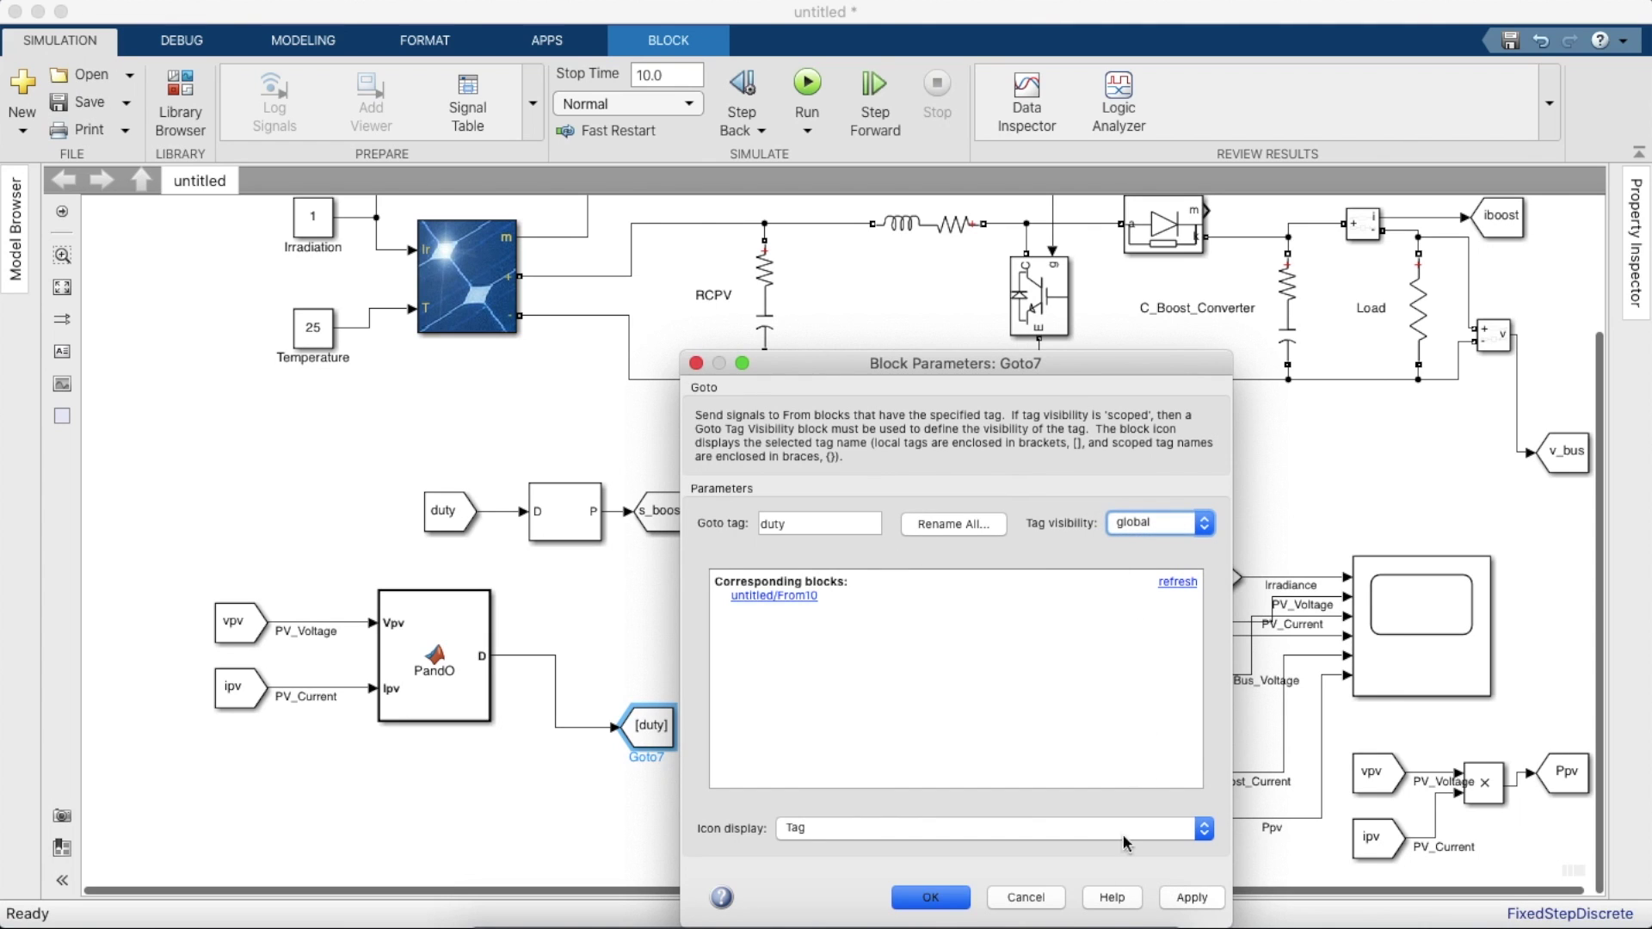
click(955, 897)
click(947, 812)
click(807, 83)
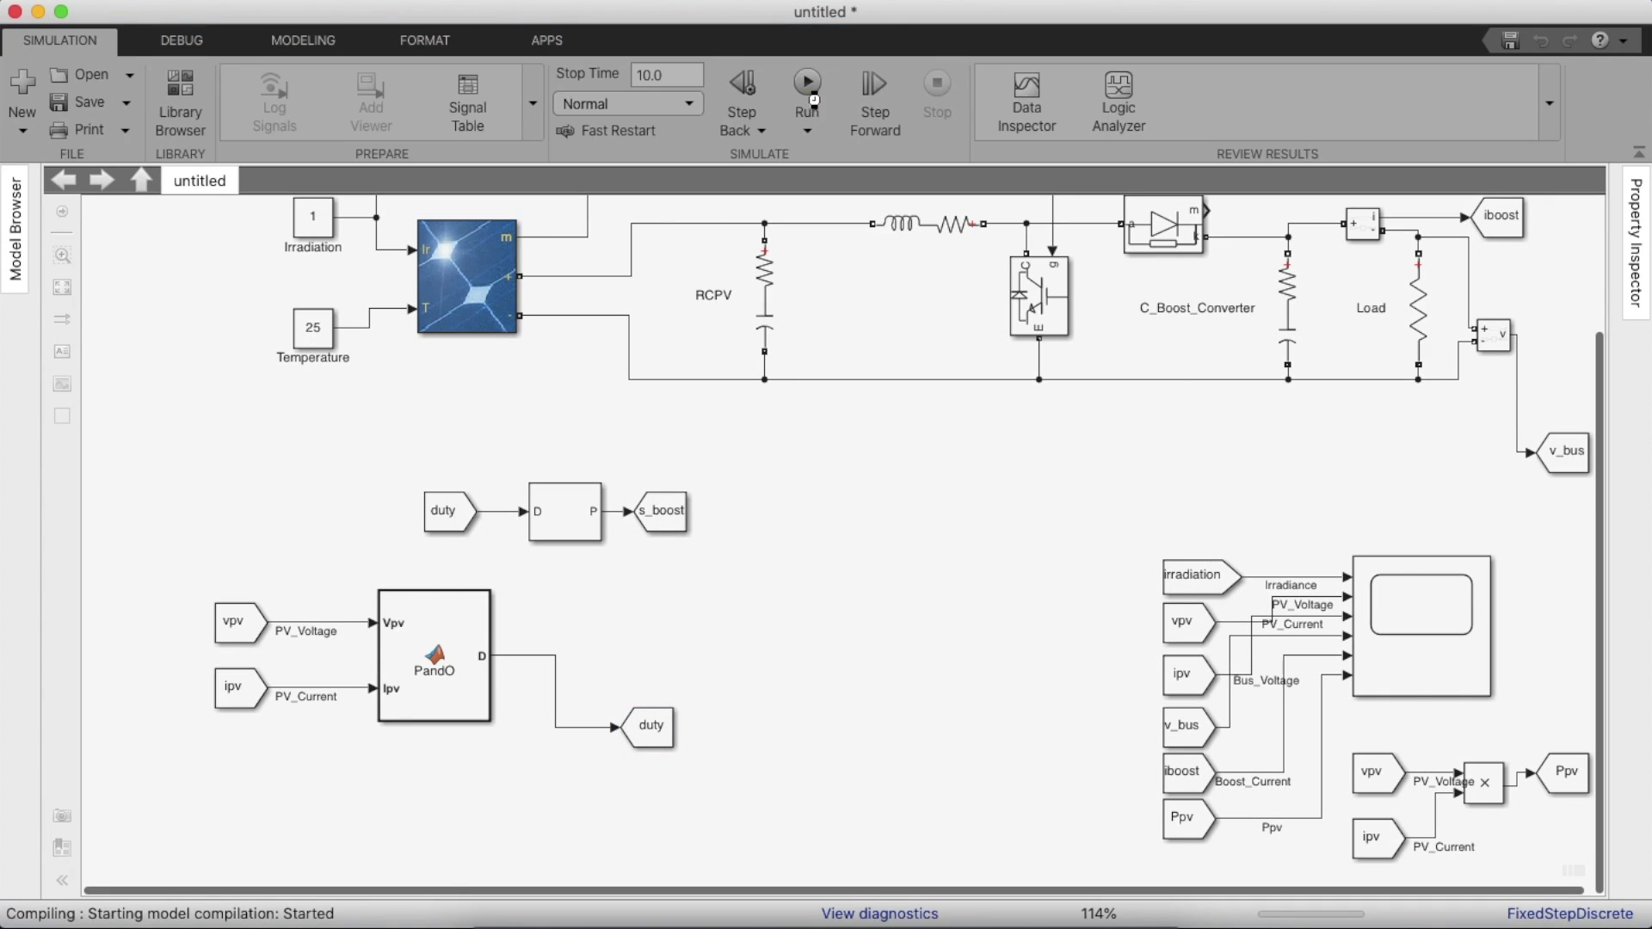
- Set the Irradiation constant to 1000 and run the simulation again
double_click(312, 216)
double_click(369, 203)
key(BackSpace)
text(1000)
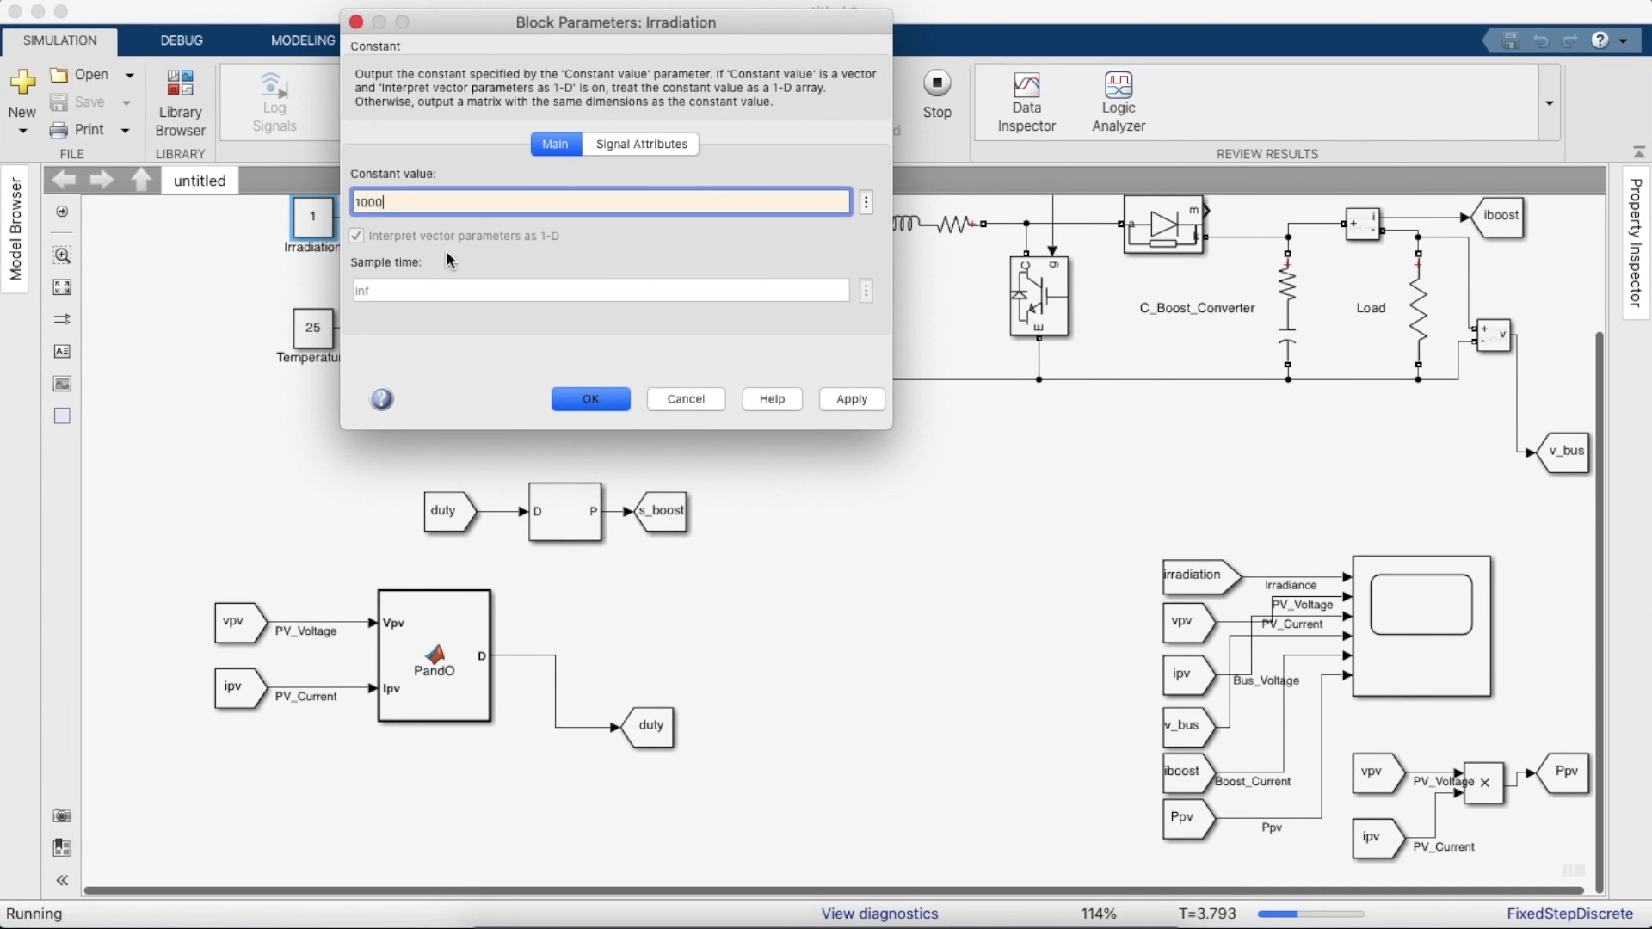
key(Return)
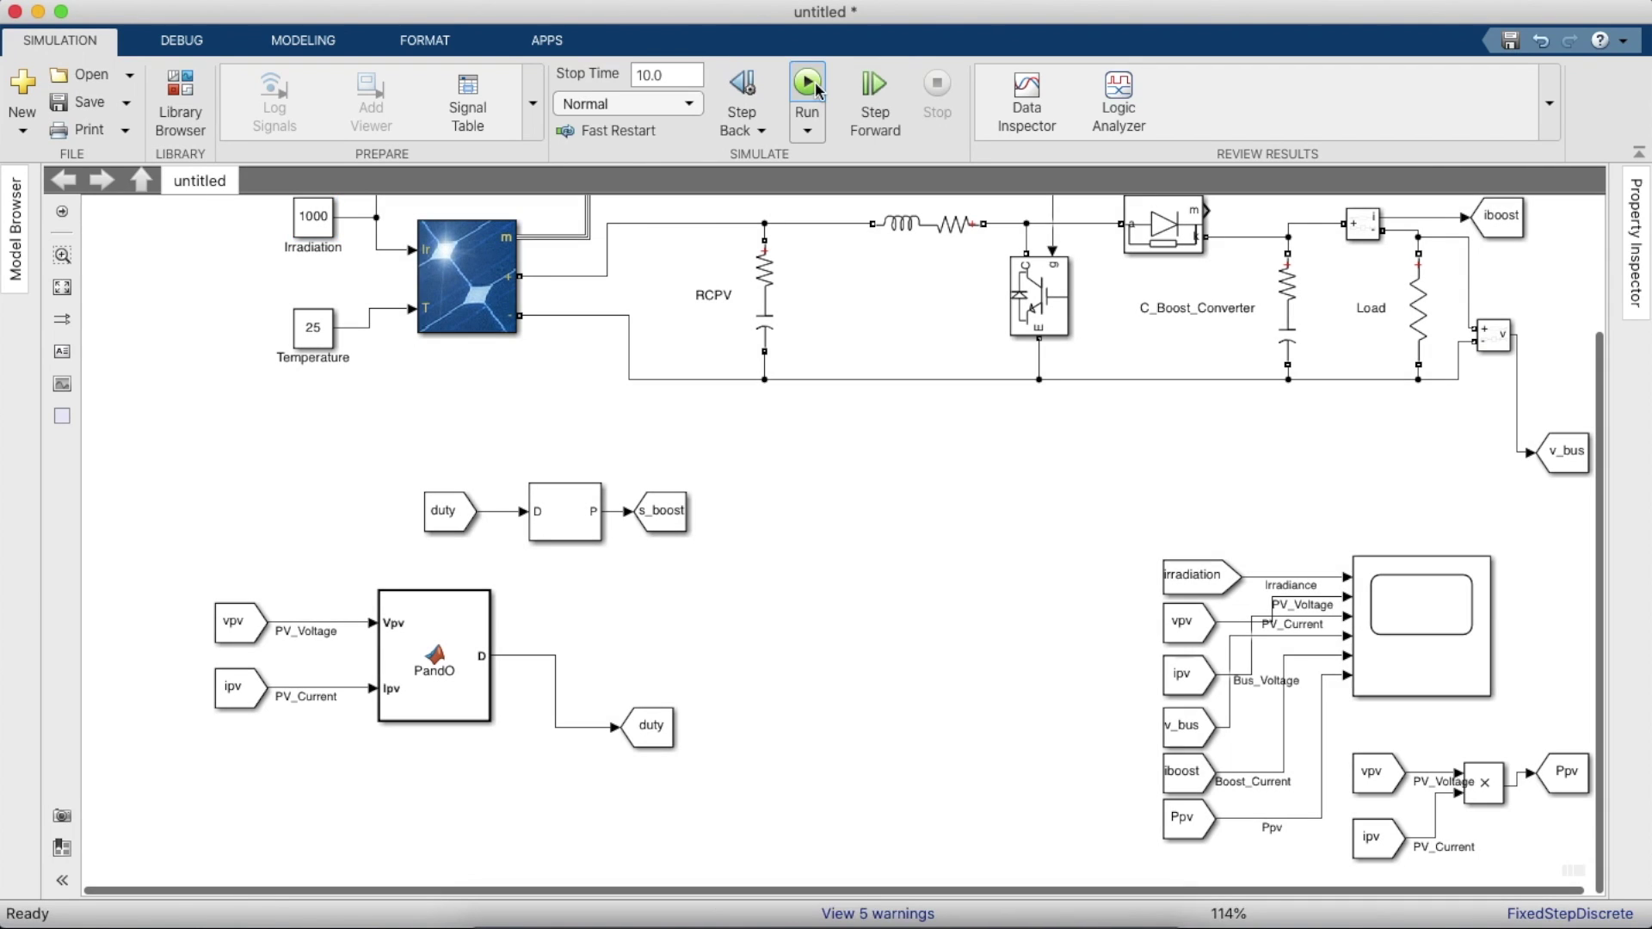
click(807, 84)
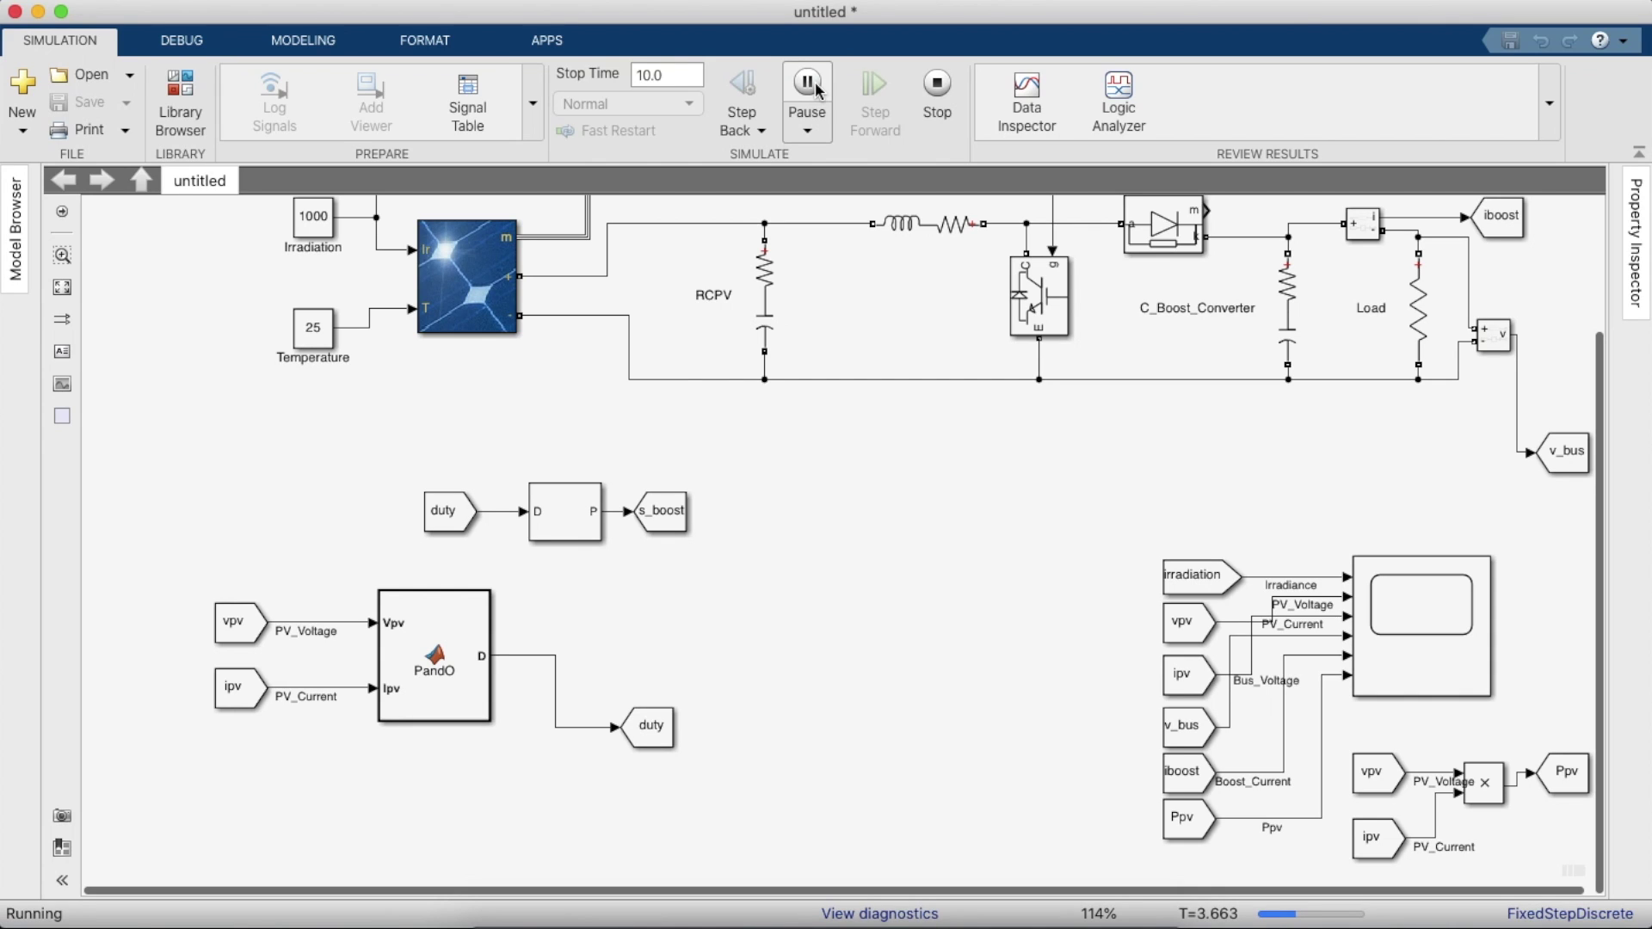
- Open the Scope, scale its axes and inspect the six signal plots at full-screen size
double_click(1434, 636)
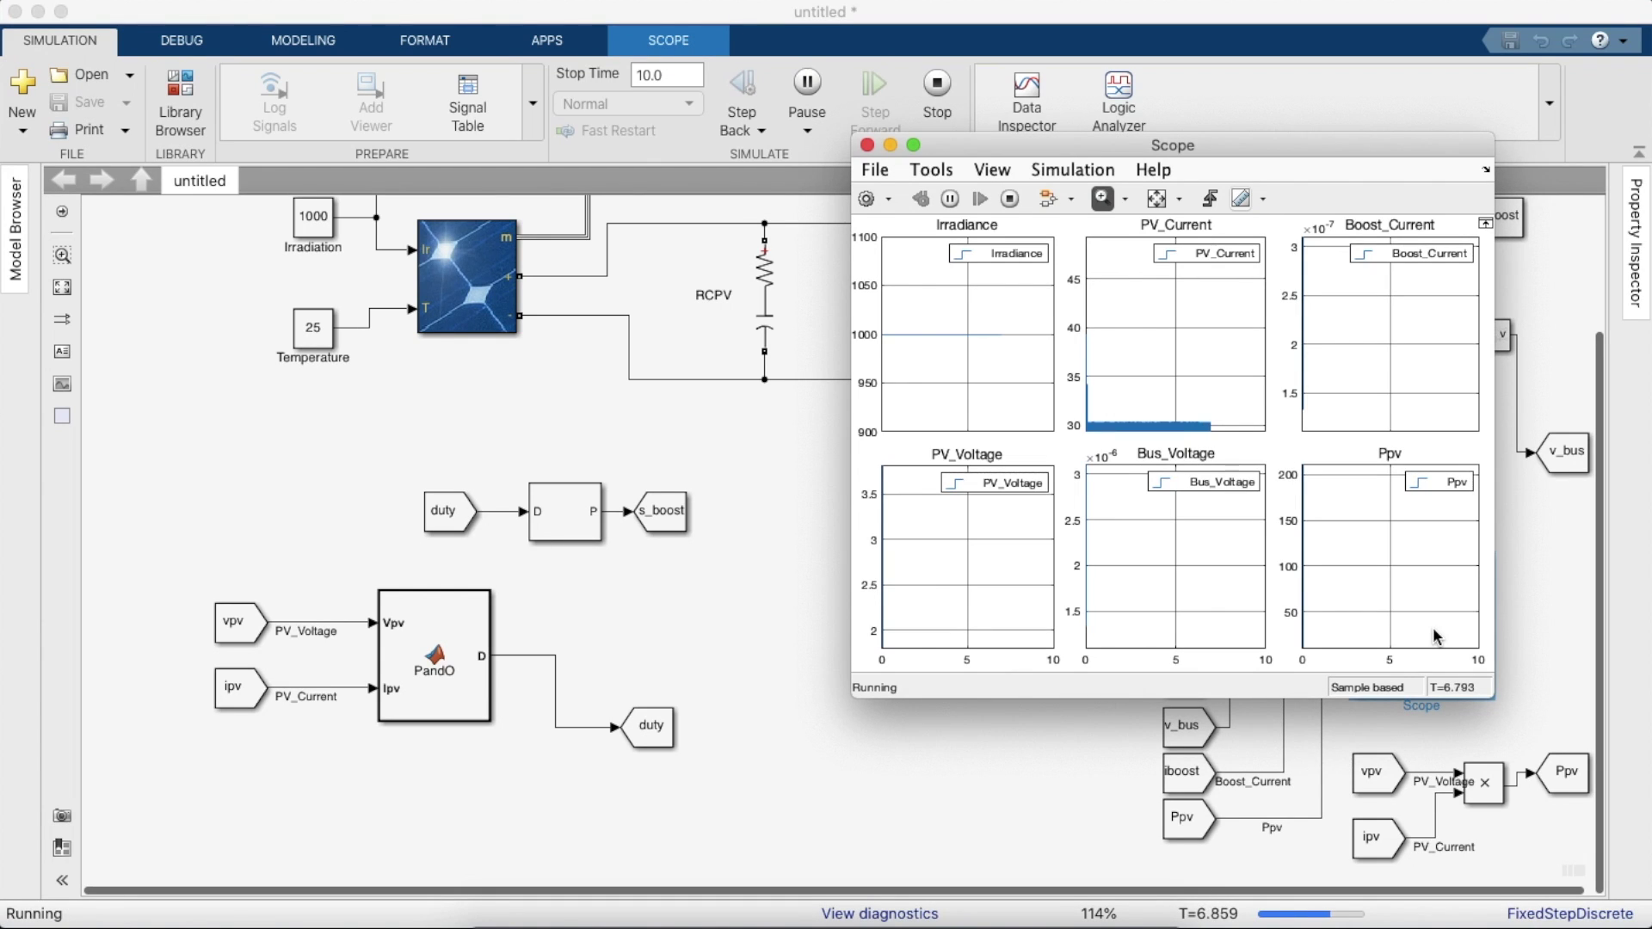
click(1158, 200)
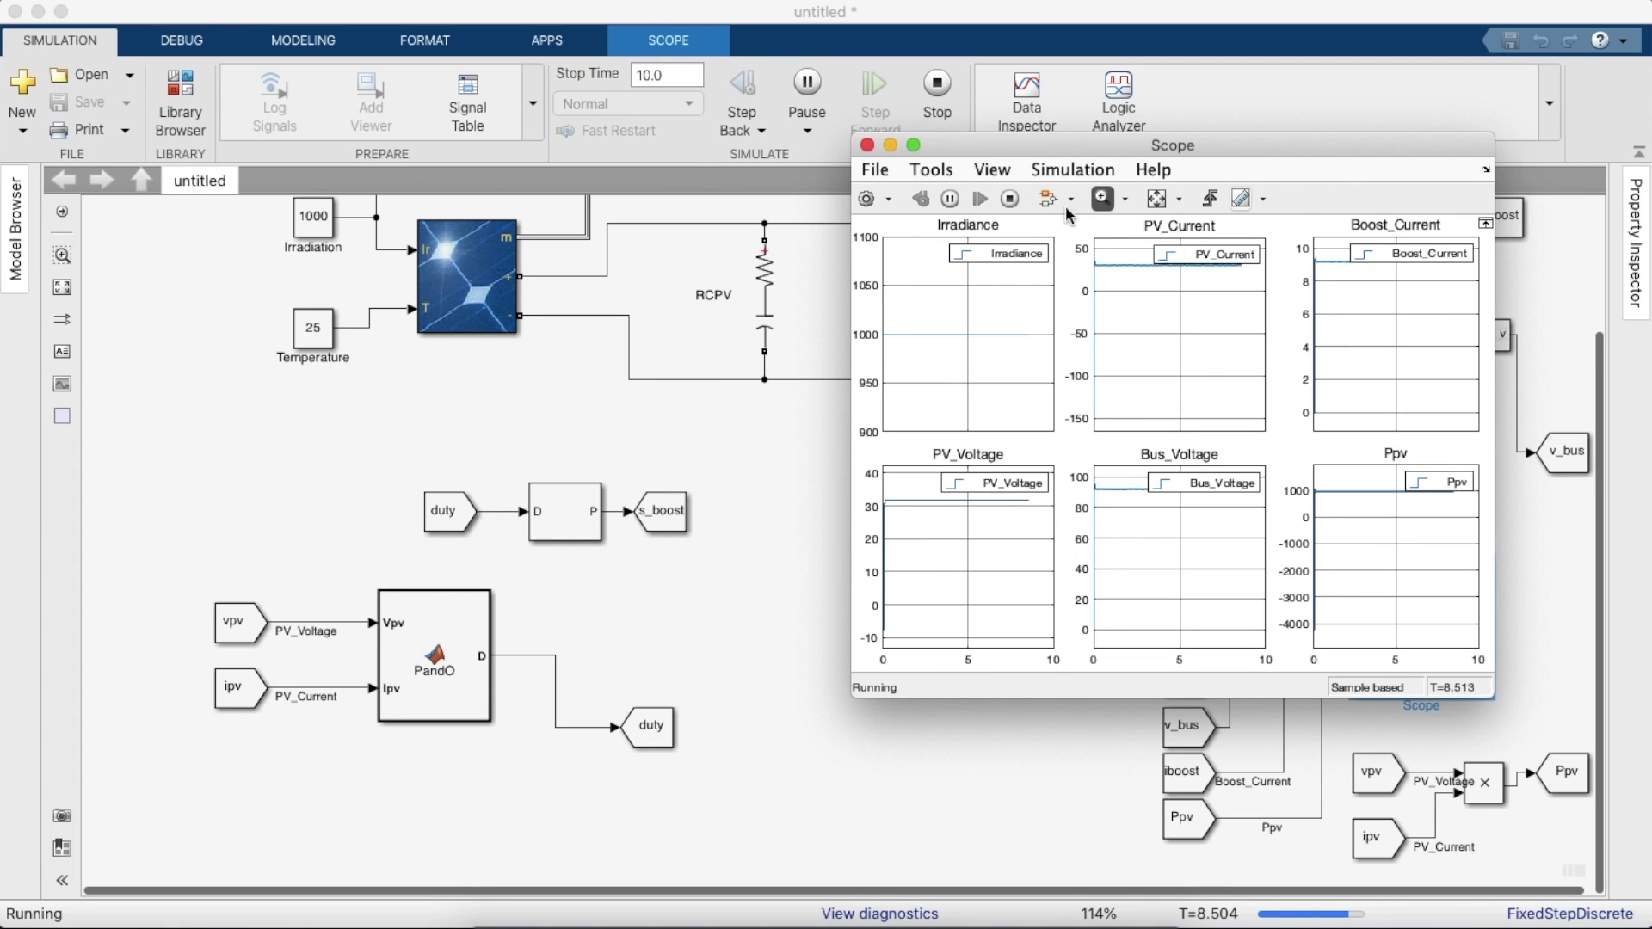
click(915, 147)
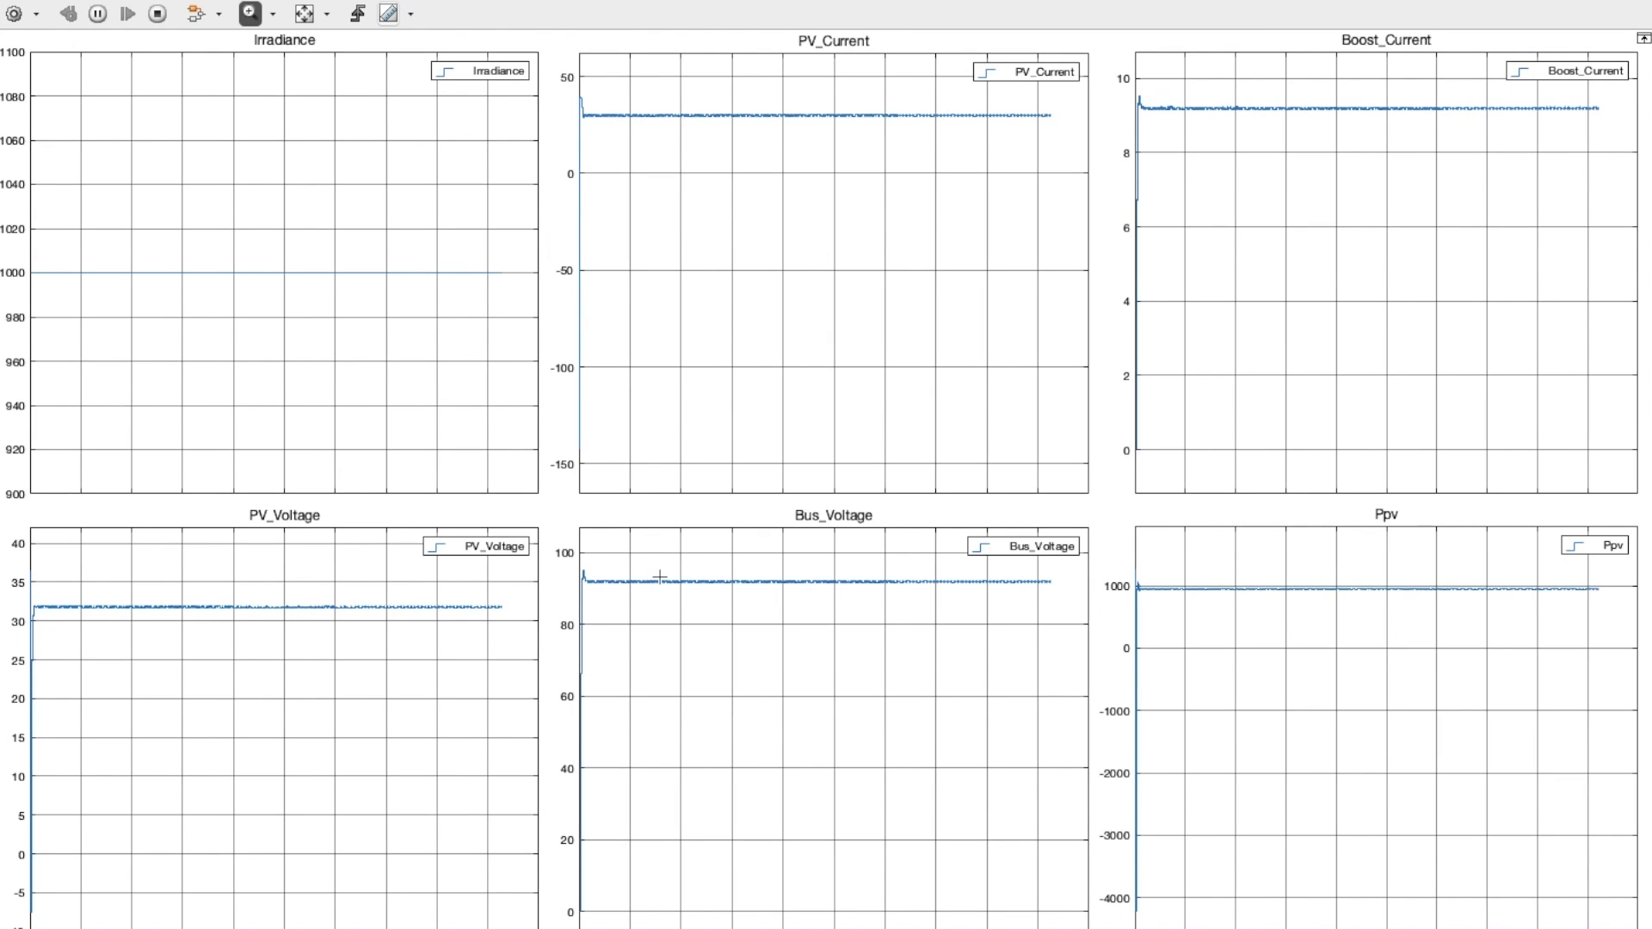
mouse_move(19, 3)
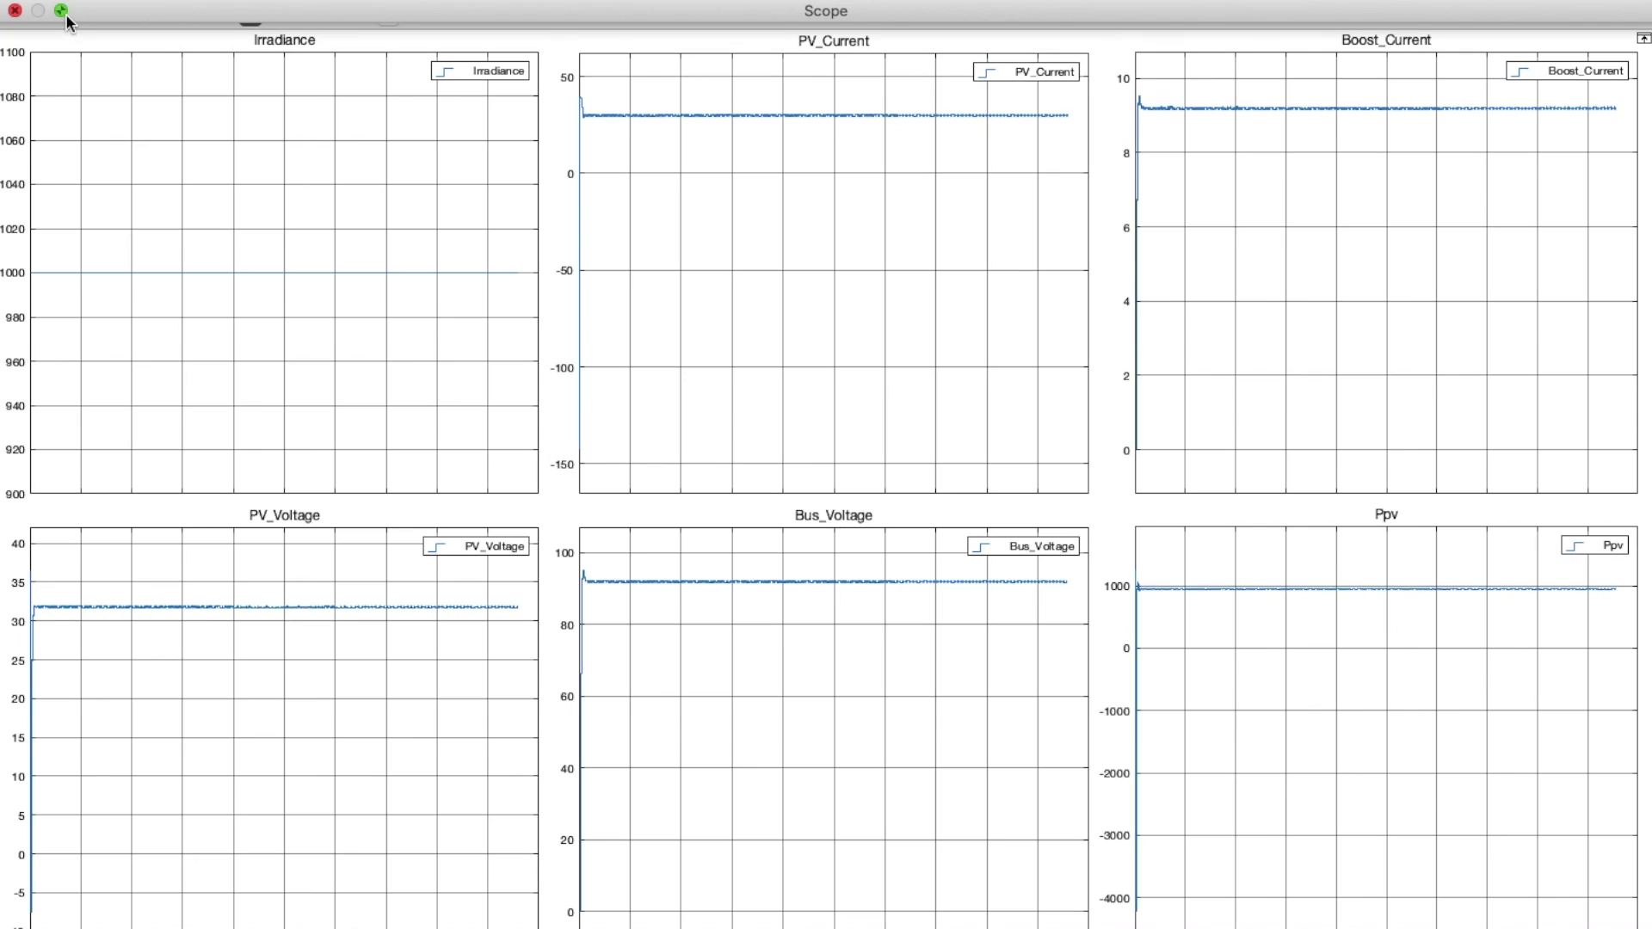
click(65, 13)
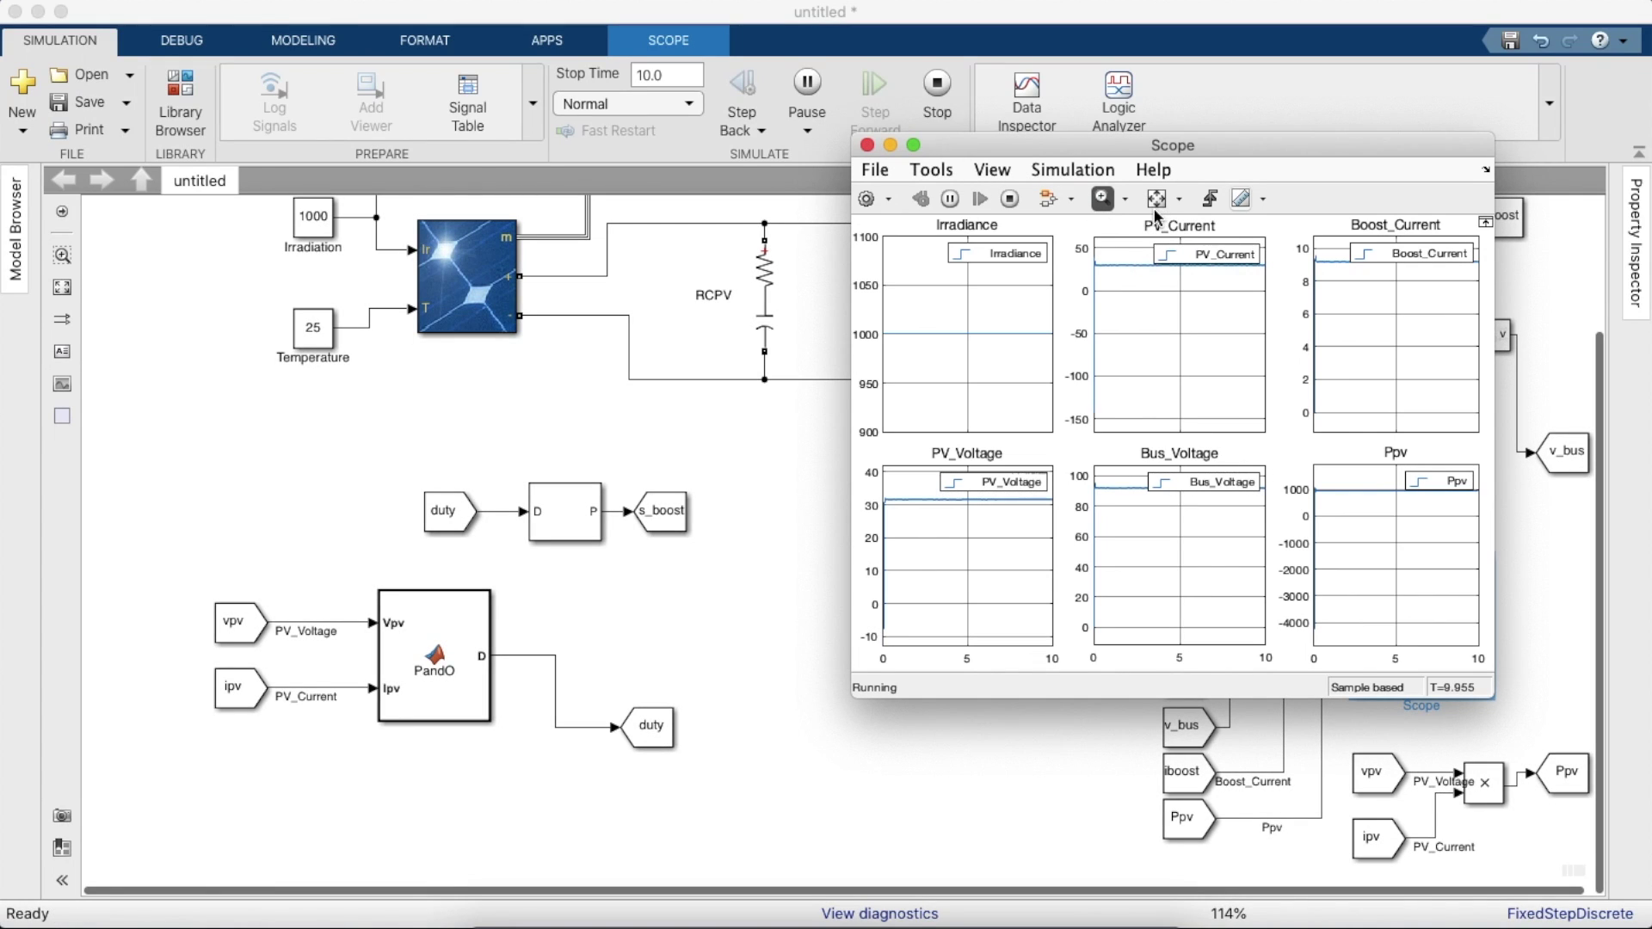
click(913, 146)
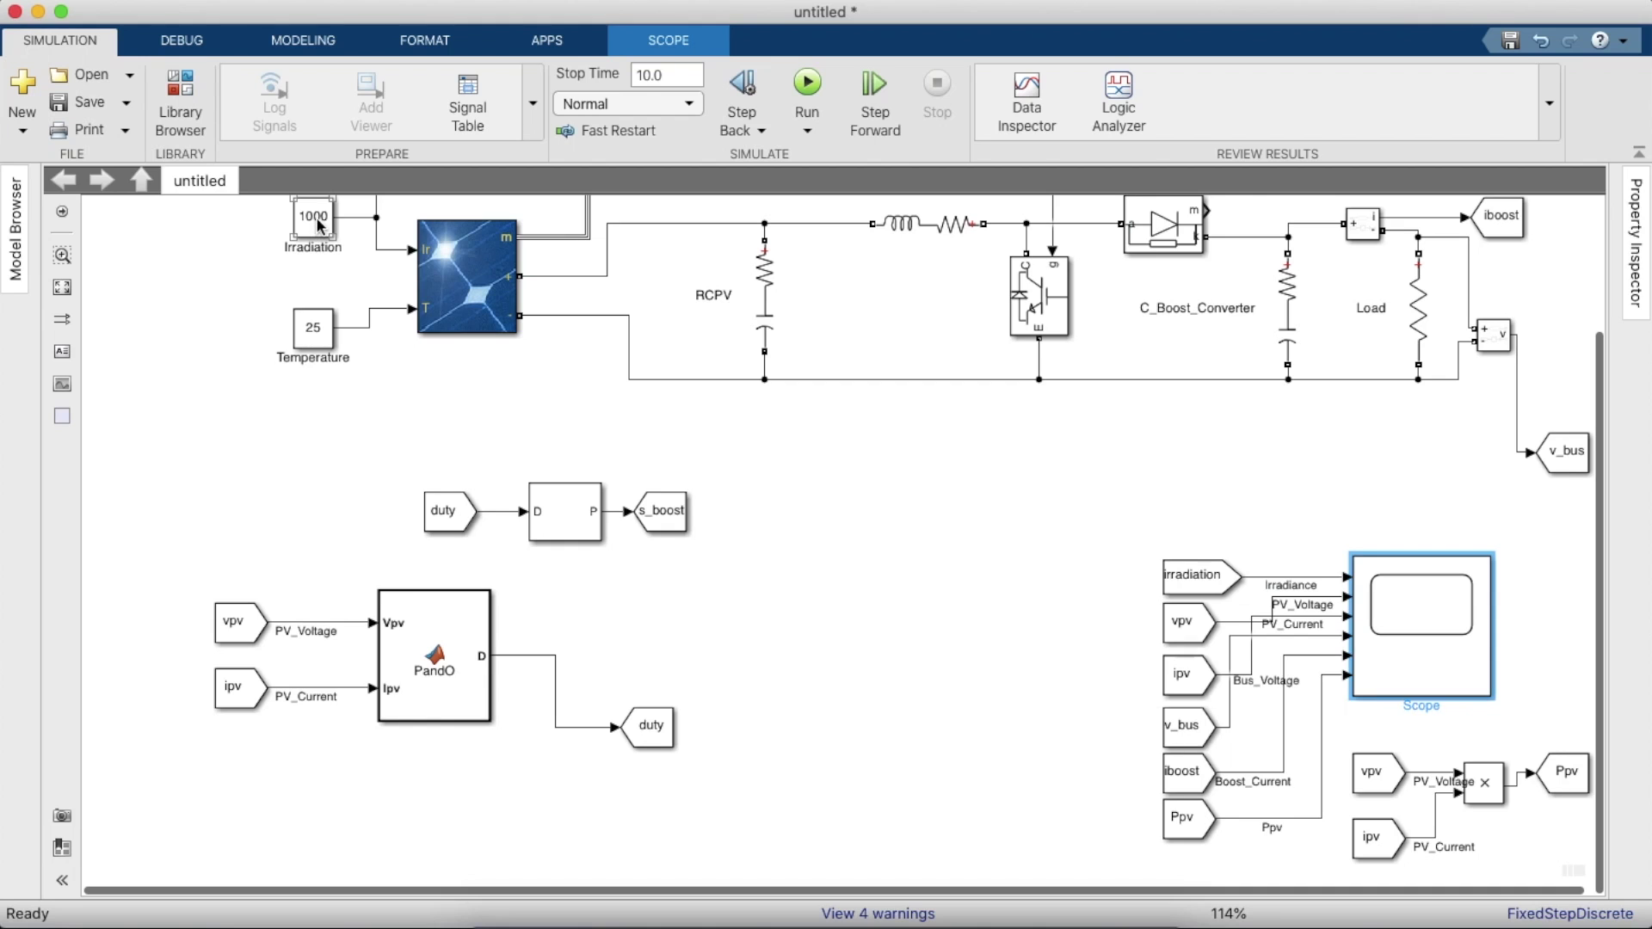
- Set the Irradiation constant to 500 and rerun the simulation
double_click(332, 225)
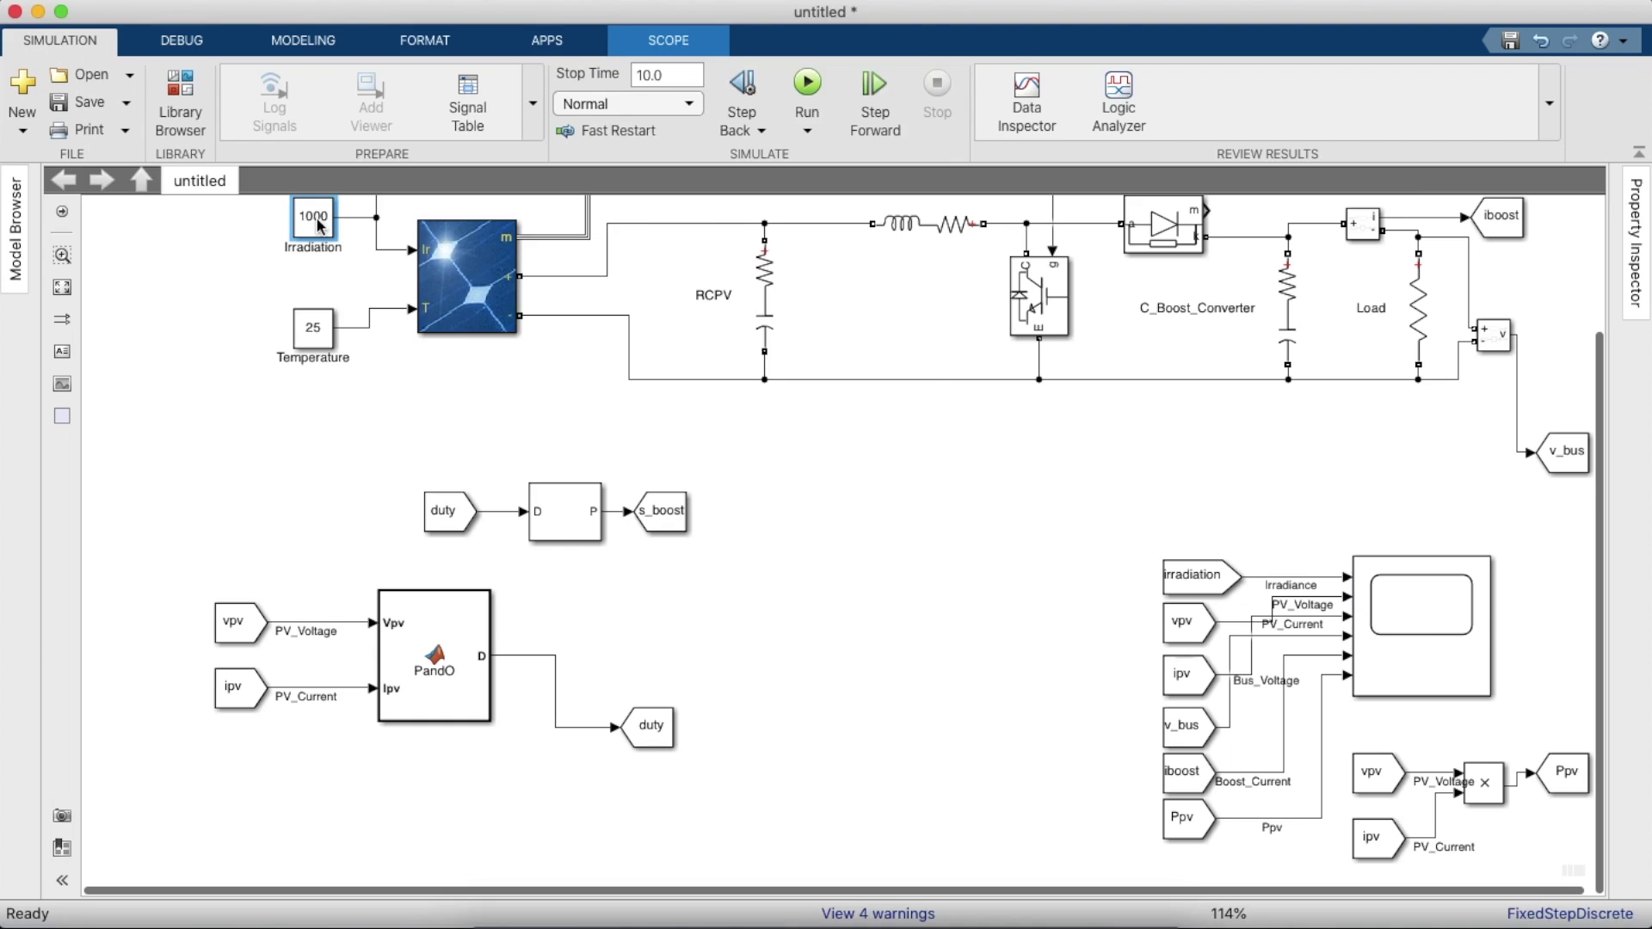
key(BackSpace)
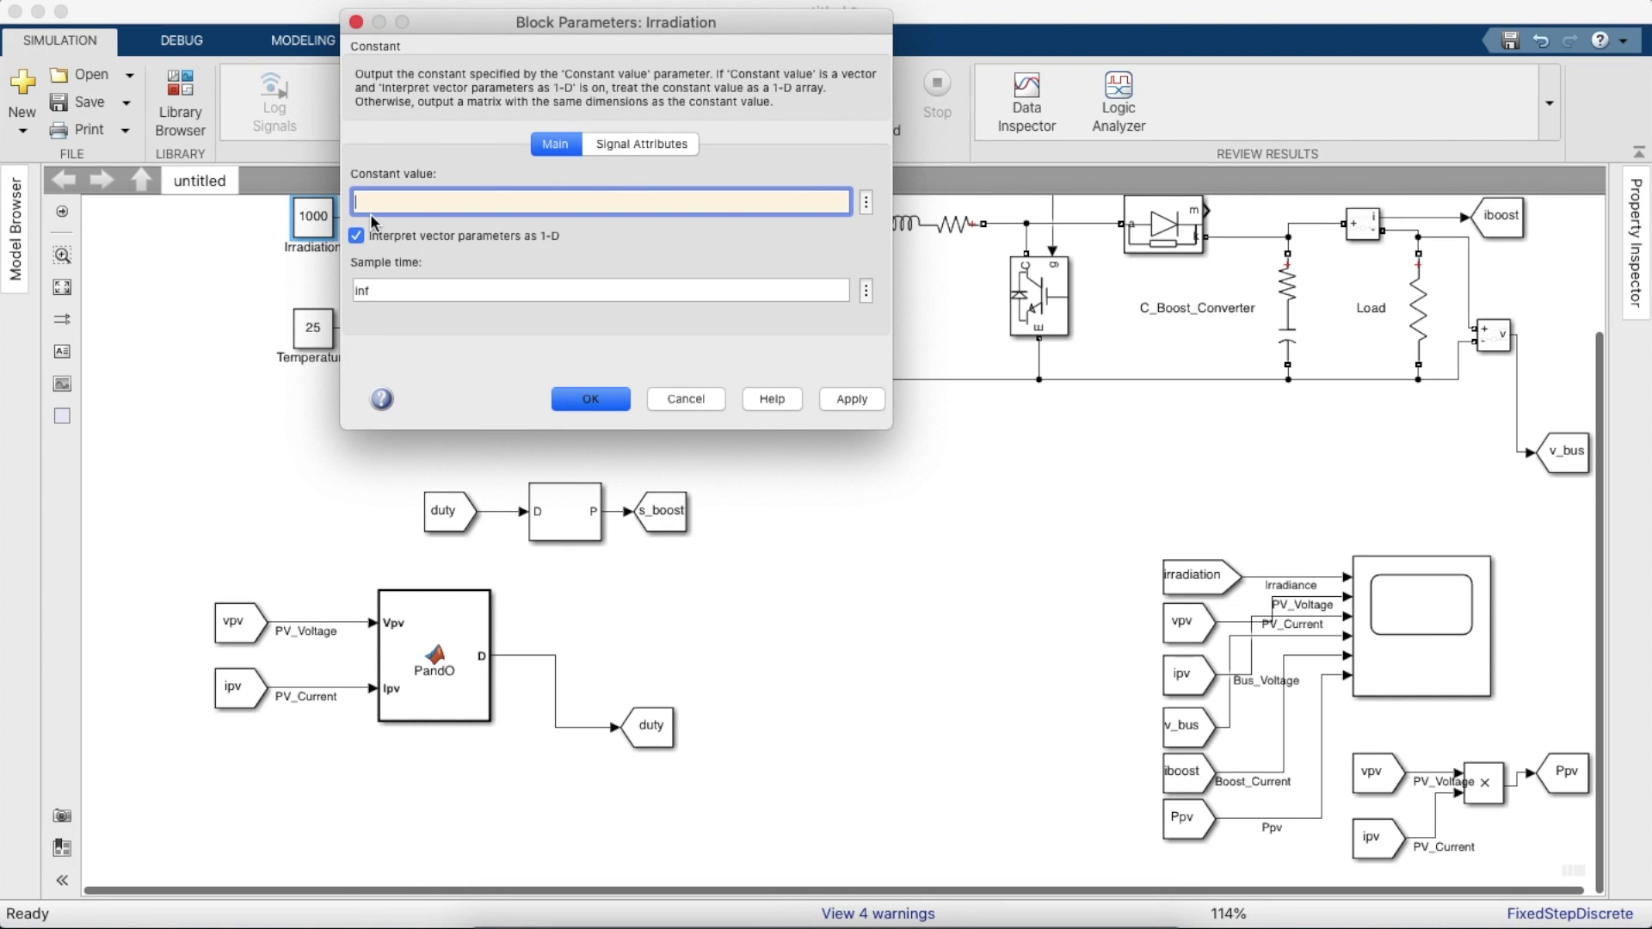
text(500)
key(Return)
click(807, 83)
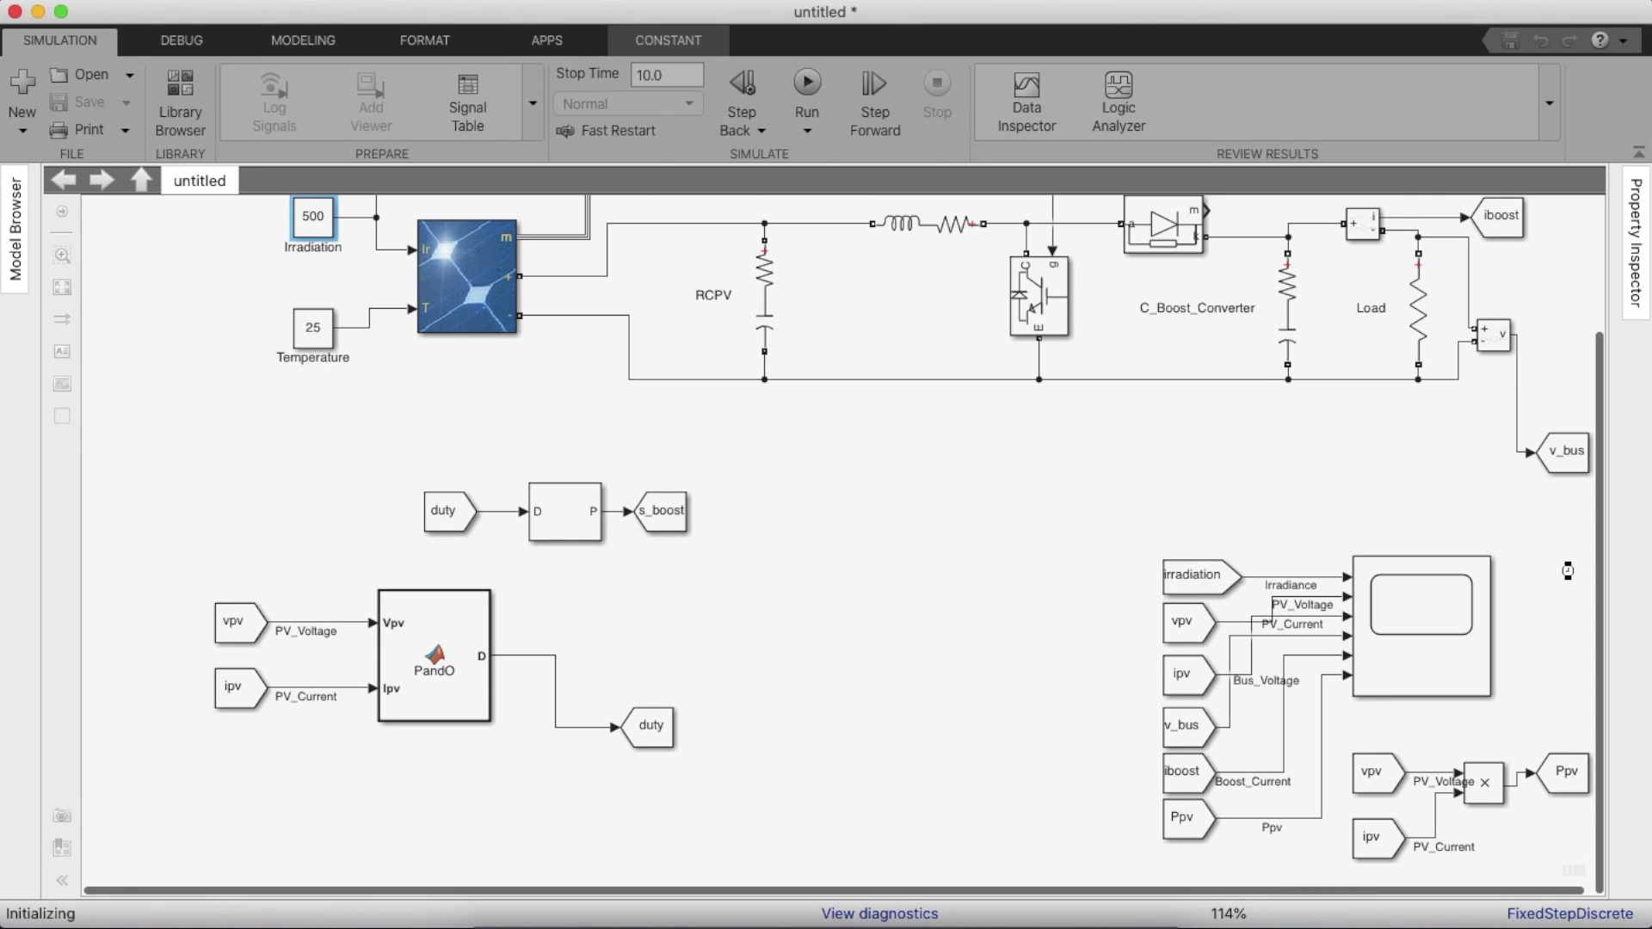
- Reopen the Scope, then shrink and reposition its window to view the running plots alongside the Irradiation block
click(1391, 616)
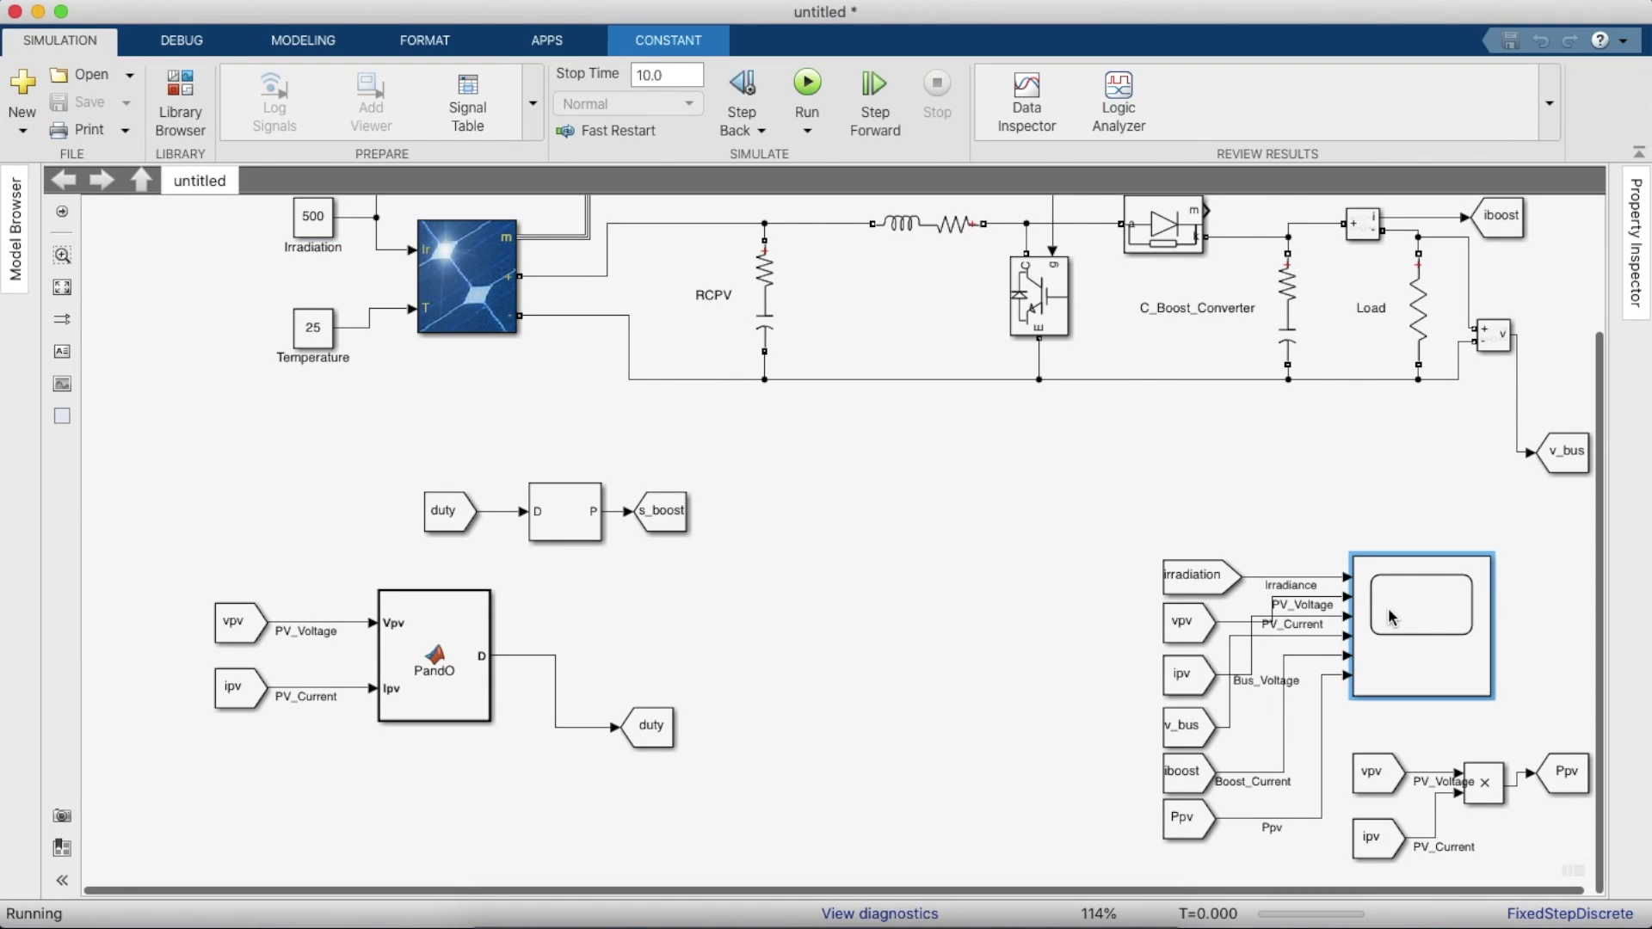
double_click(1391, 617)
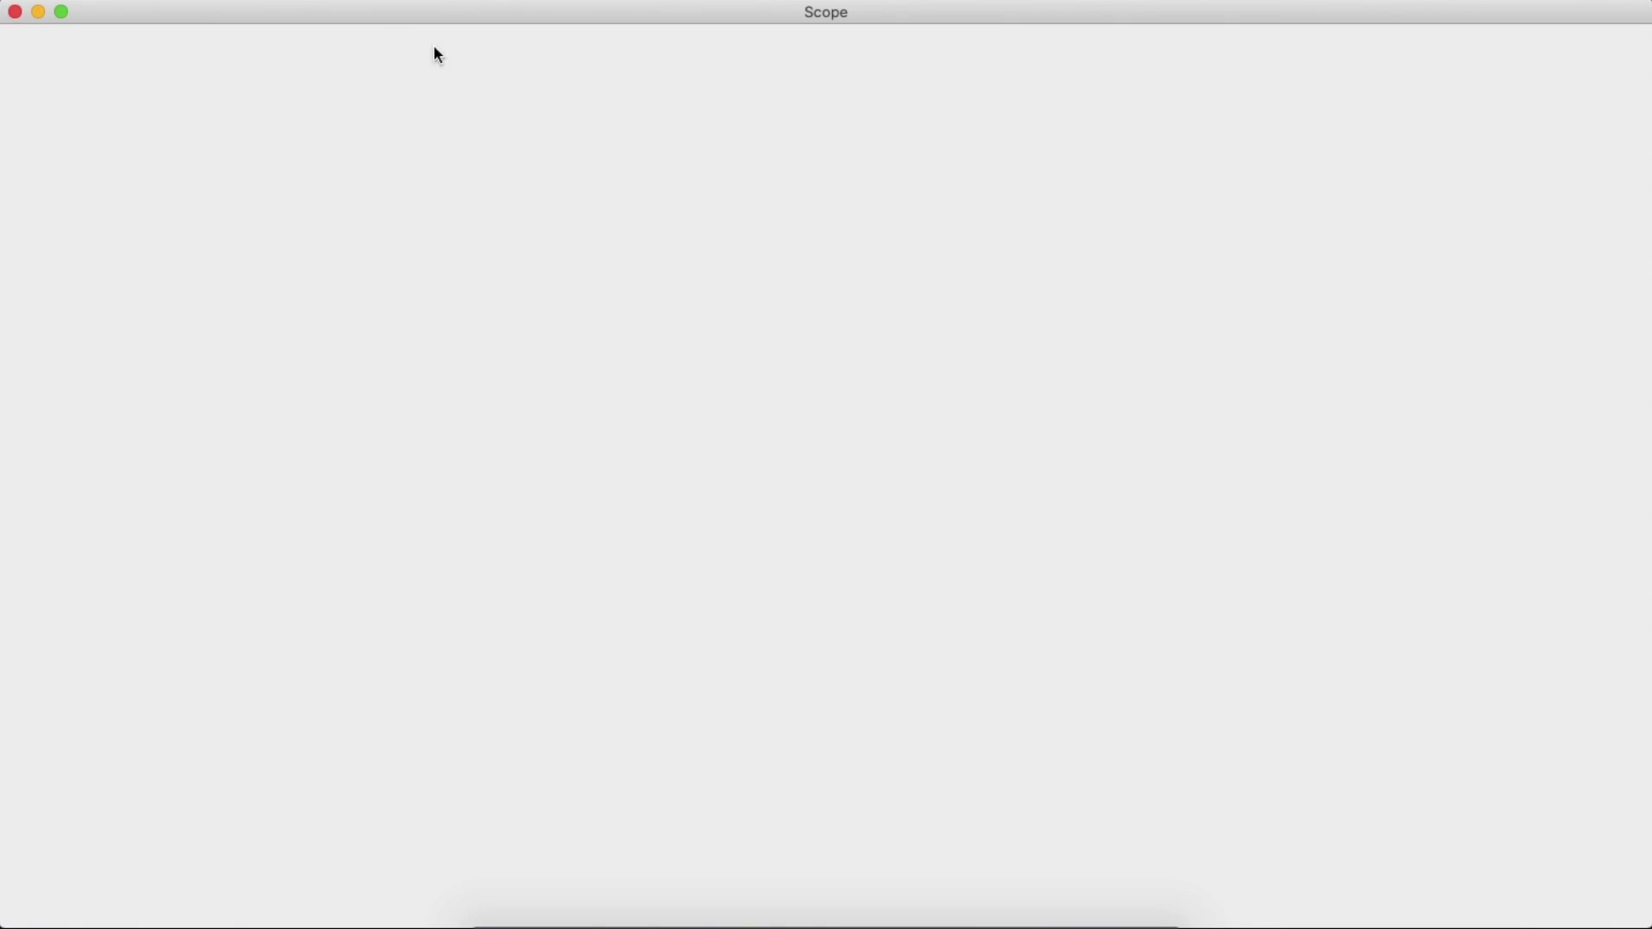
click(62, 12)
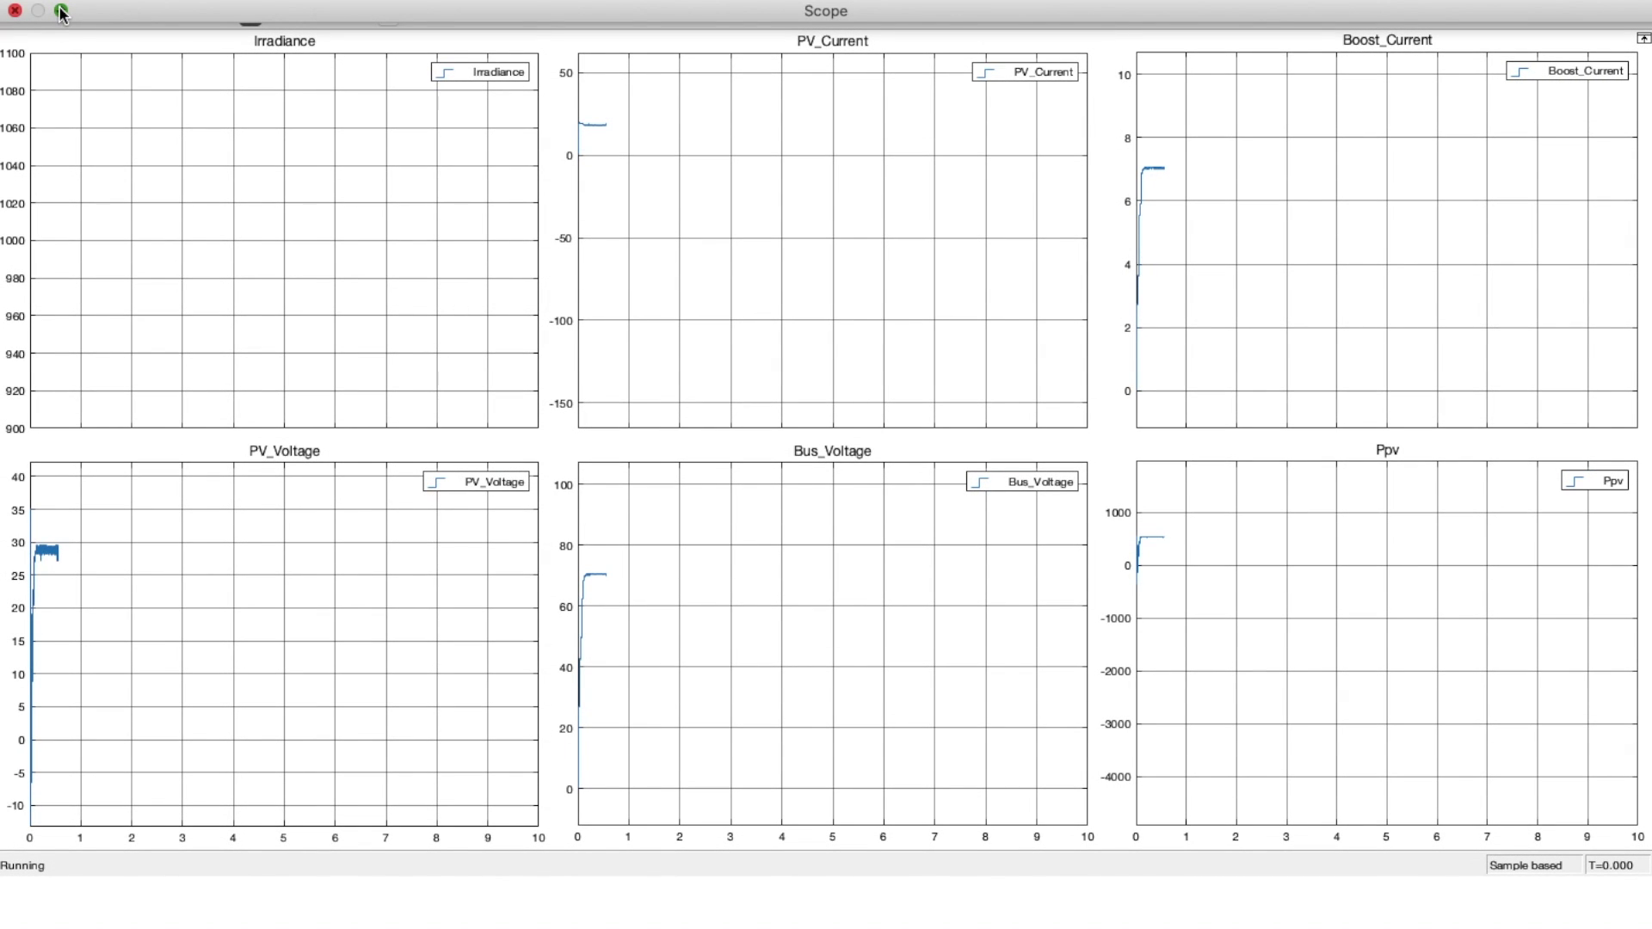
click(61, 13)
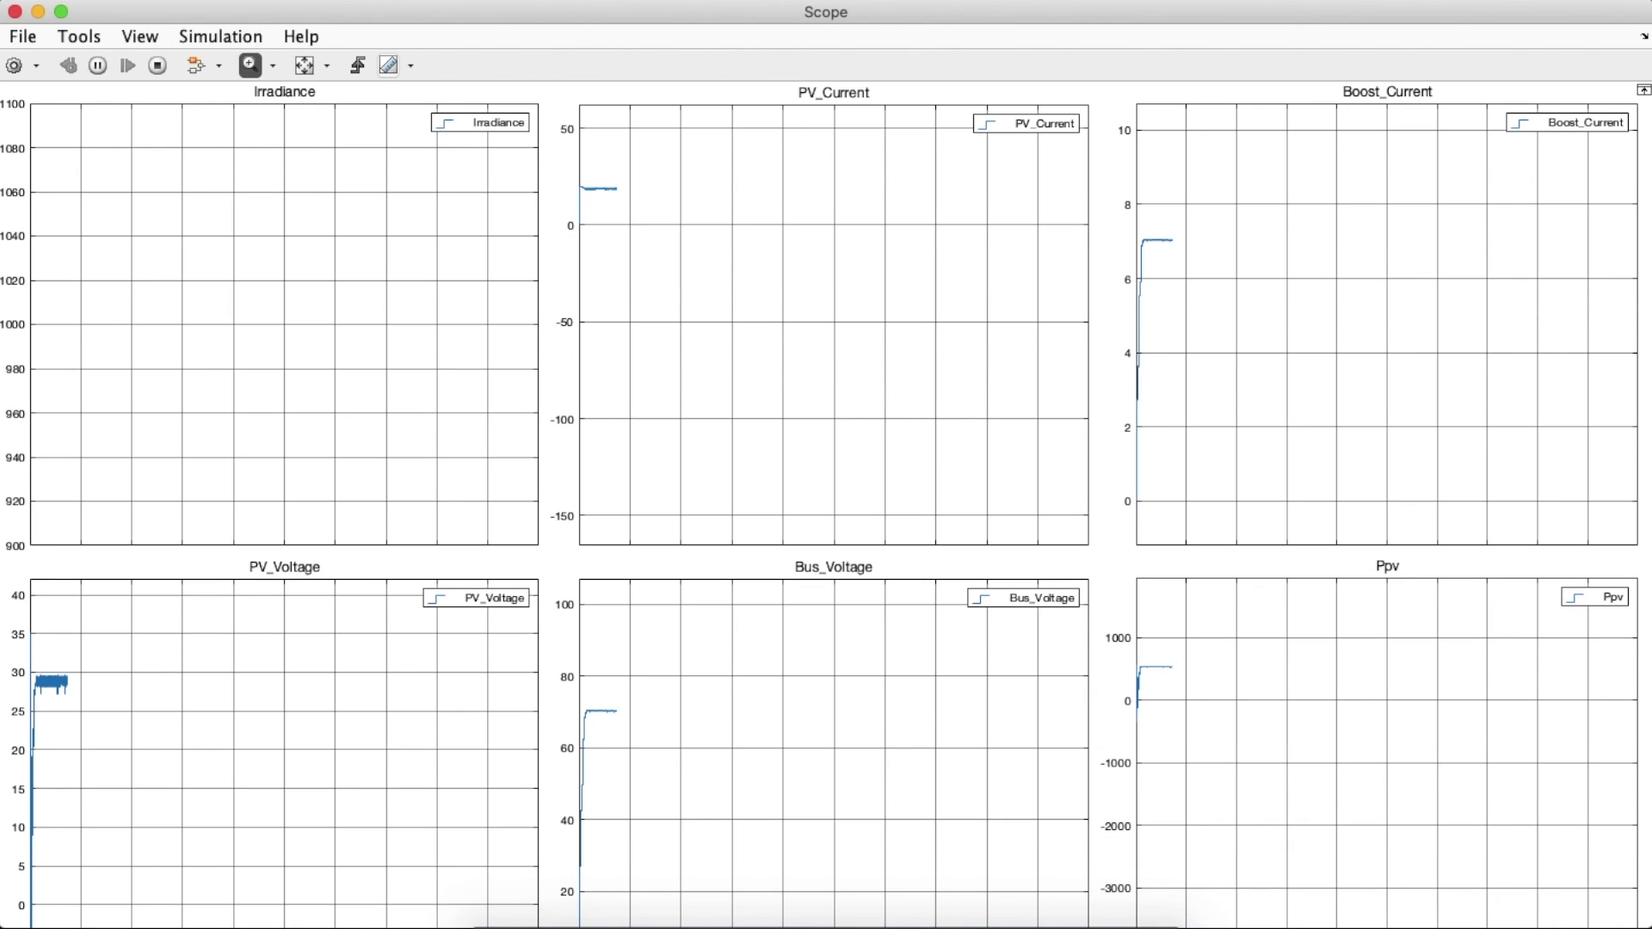
drag(1645, 925, 1202, 801)
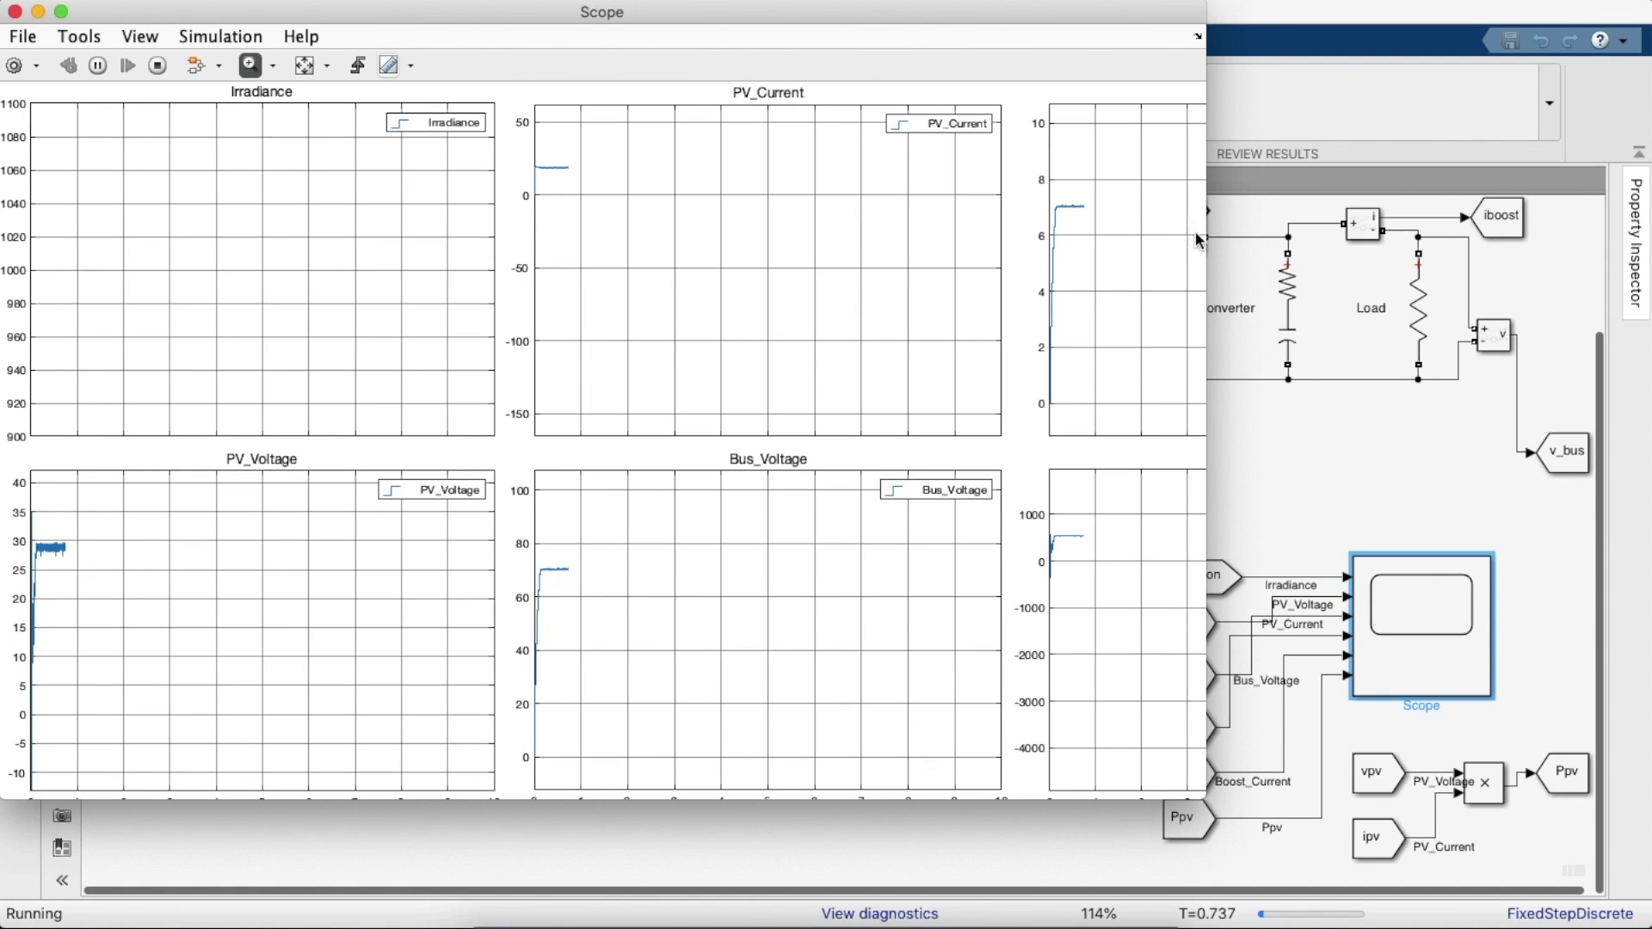
drag(914, 22, 1361, 37)
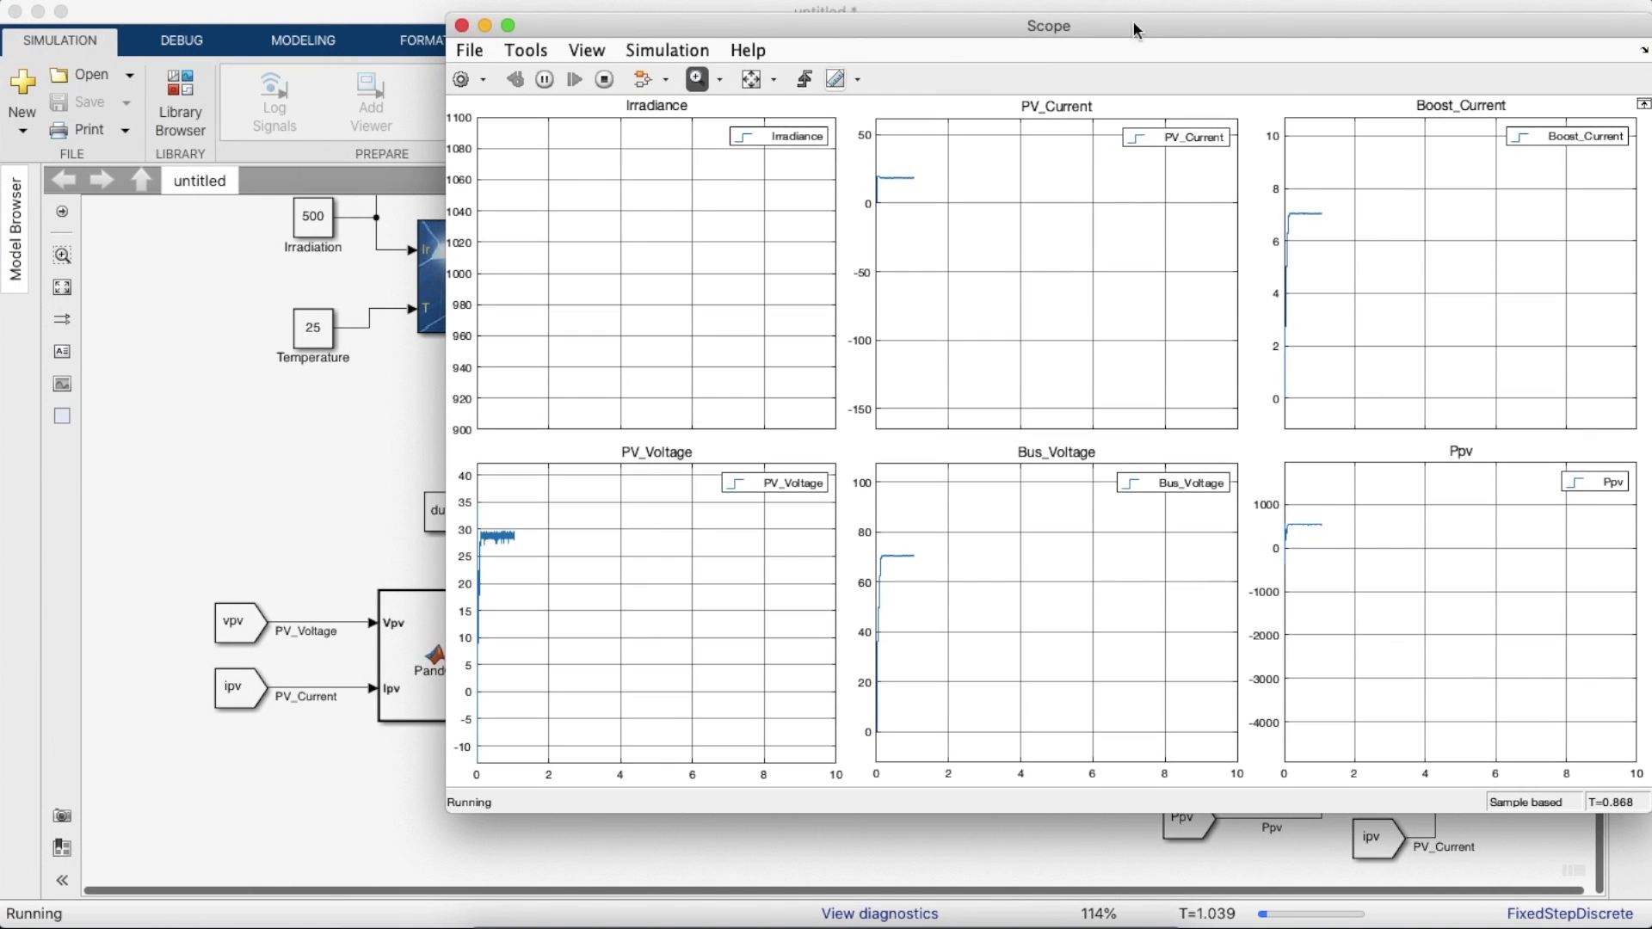
- Set the Irradiation constant to 550 and show the complete model
click(327, 225)
key(space)
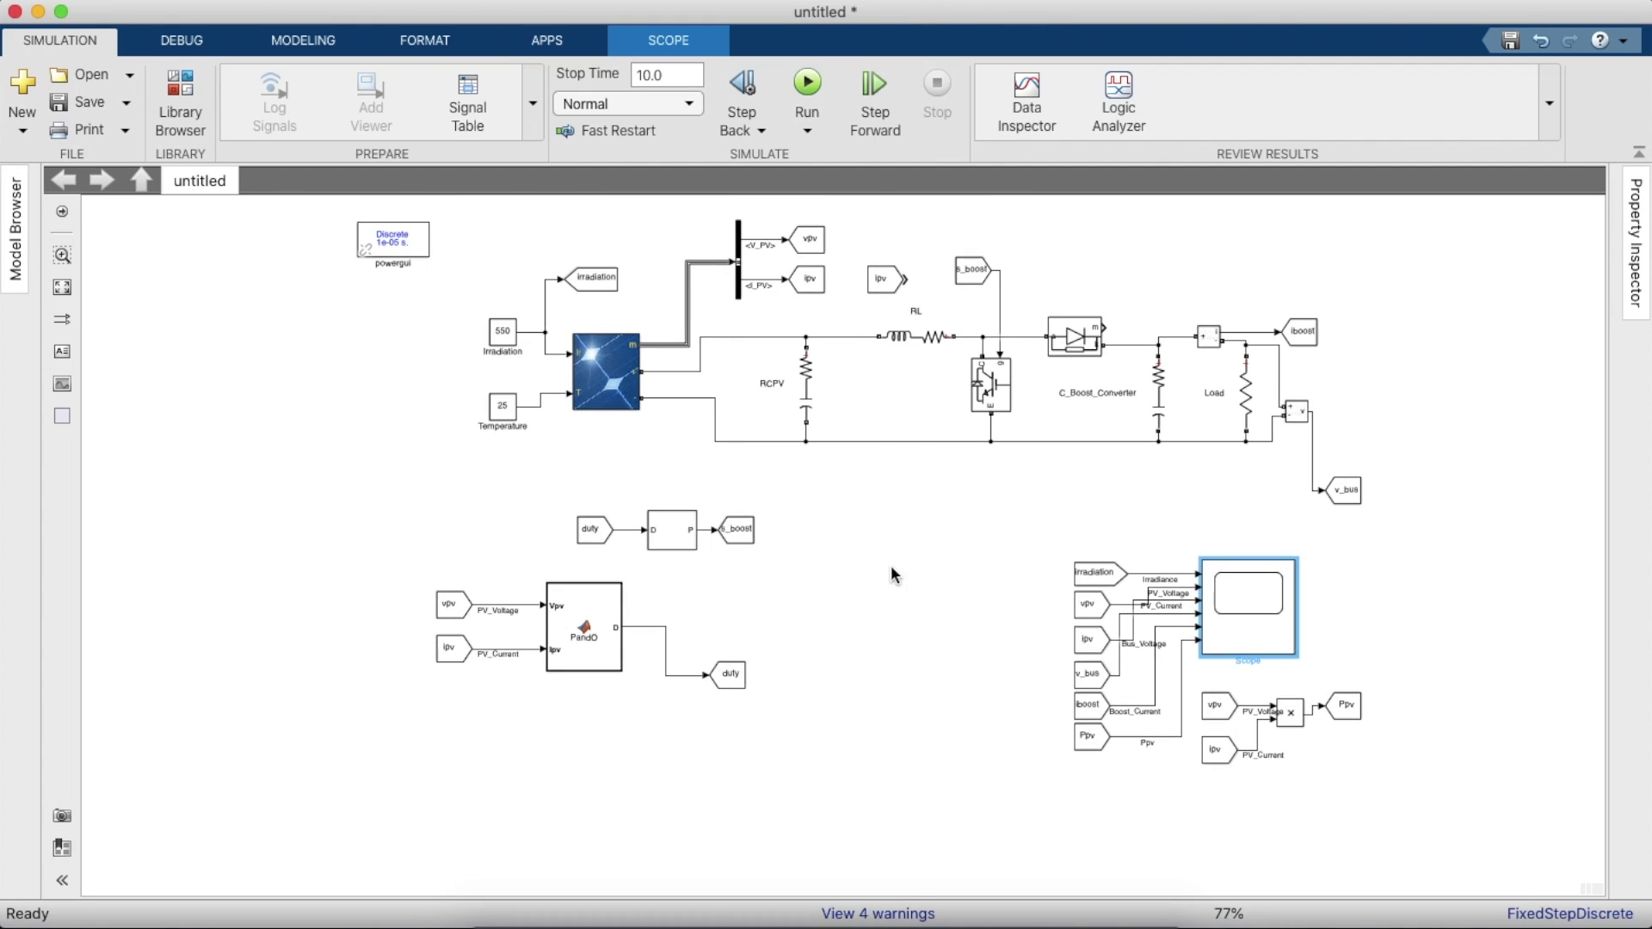
scroll(1336, 355, right, 3)
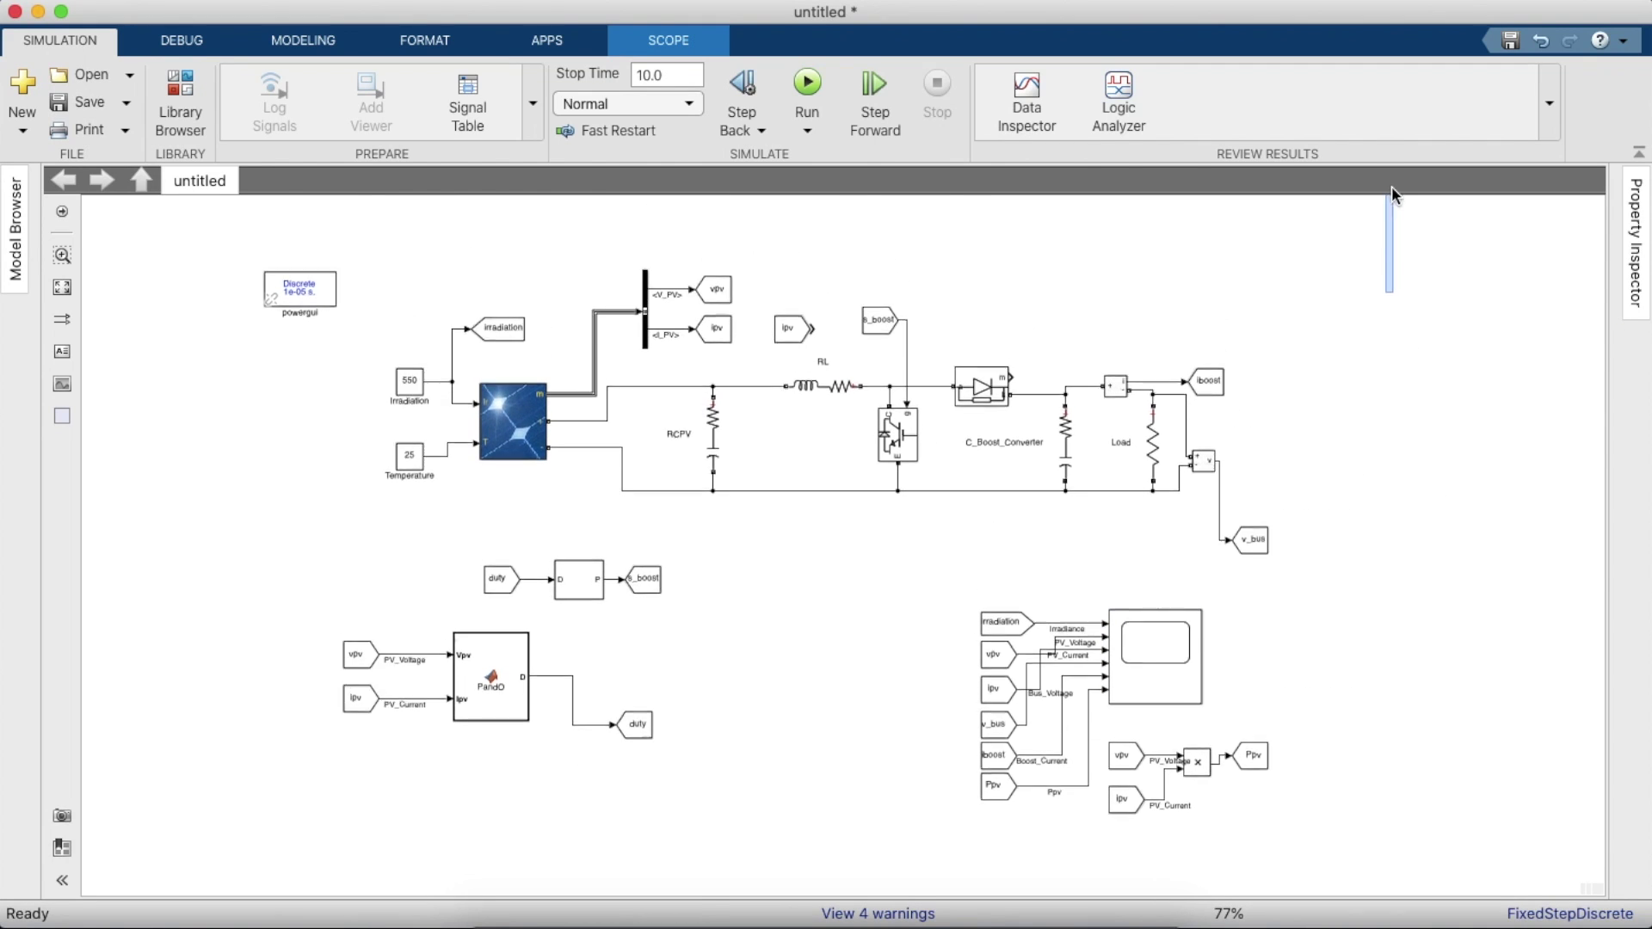